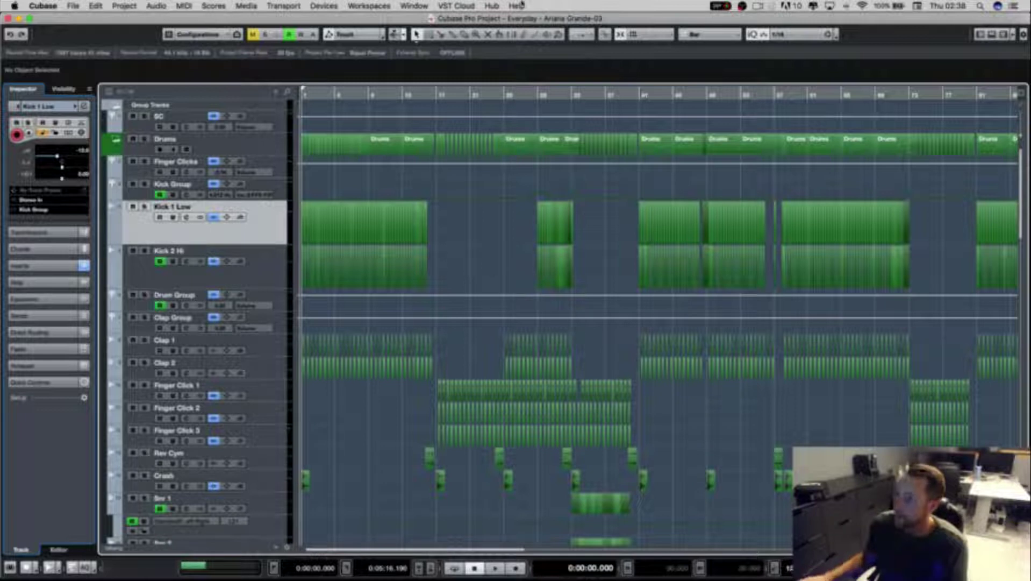
Step: Find the Show All Used Automation command through the Help search and run it on the project's tracks
click(517, 5)
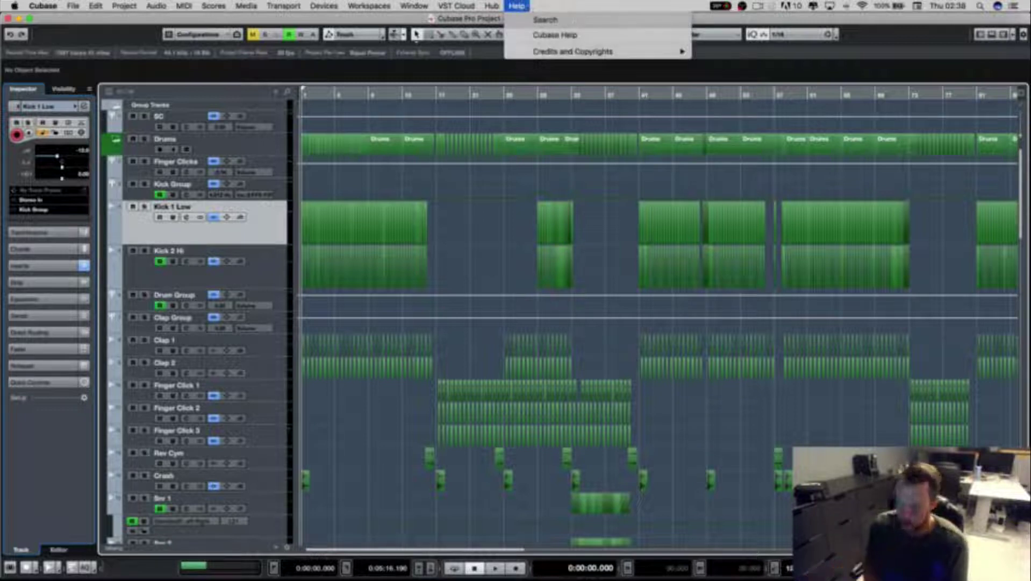
text(show all)
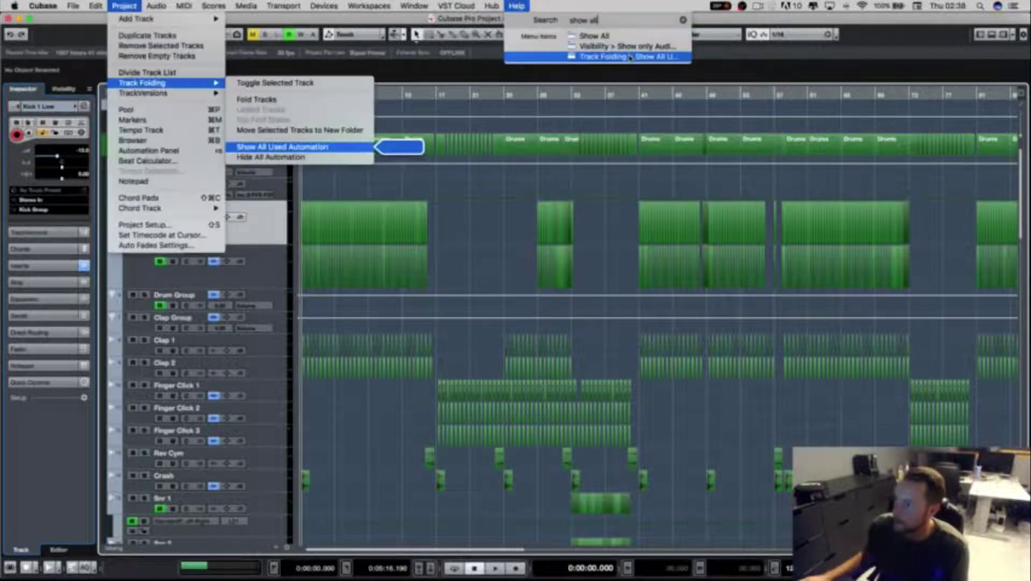
click(631, 56)
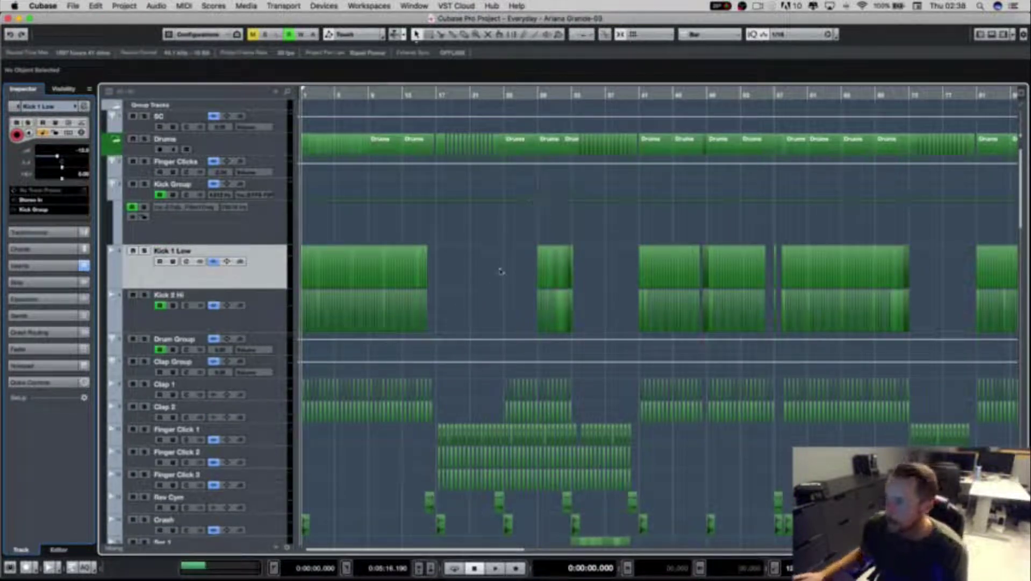
Step: Play the project from the start and look through all tracks of the arrangement, from the drums down to the FX channels
key(space)
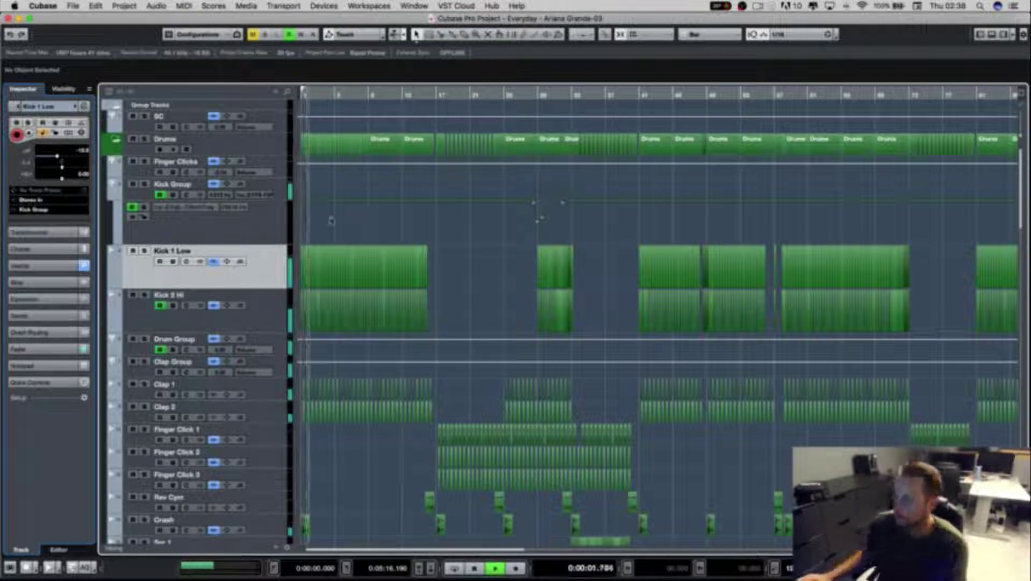
scroll(355, 139, down, 1)
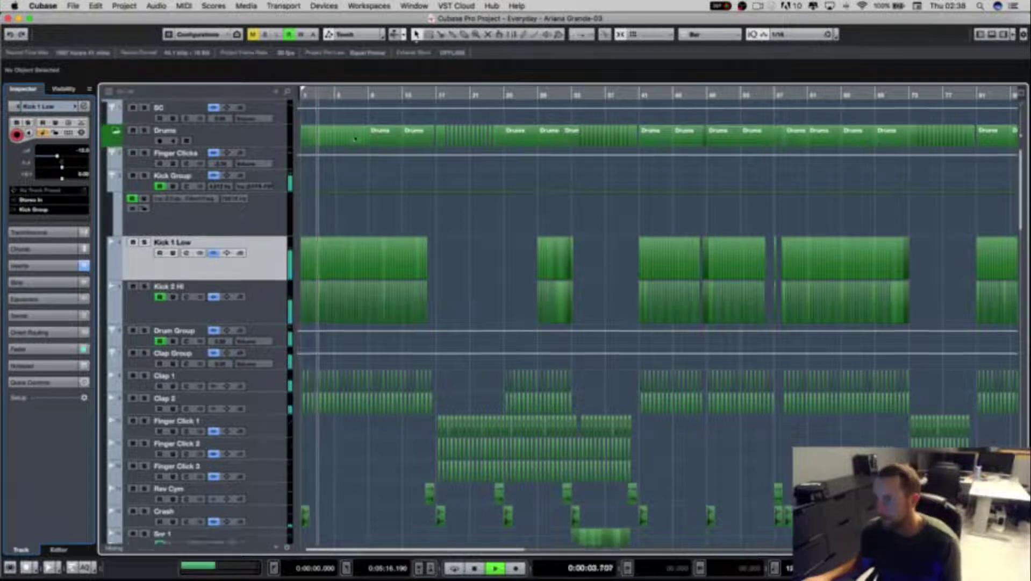
scroll(355, 139, down, 15)
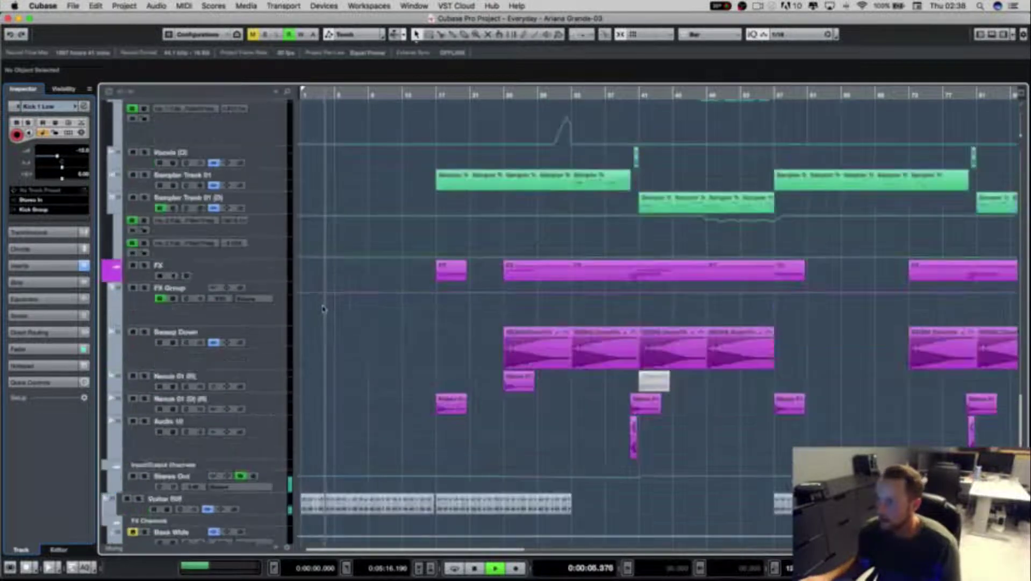
scroll(324, 308, up, 15)
key(space)
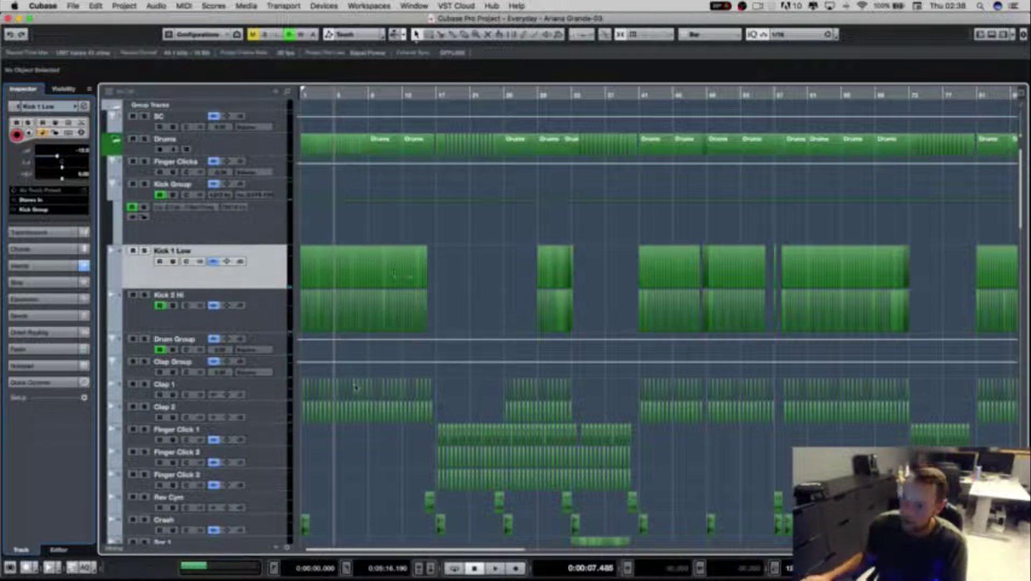
scroll(323, 387, down, 6)
scroll(323, 365, down, 10)
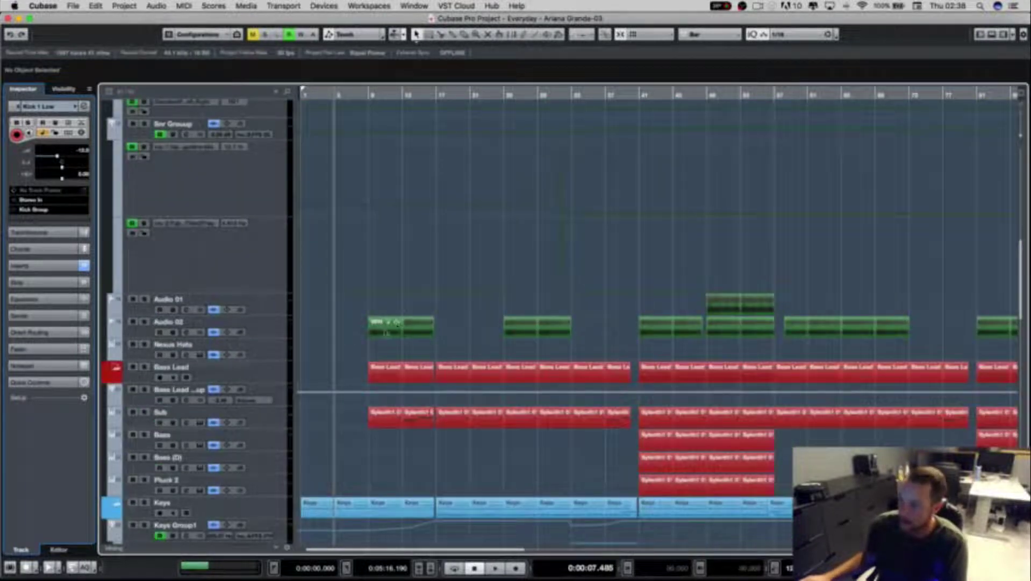
scroll(404, 329, down, 2)
scroll(328, 269, down, 10)
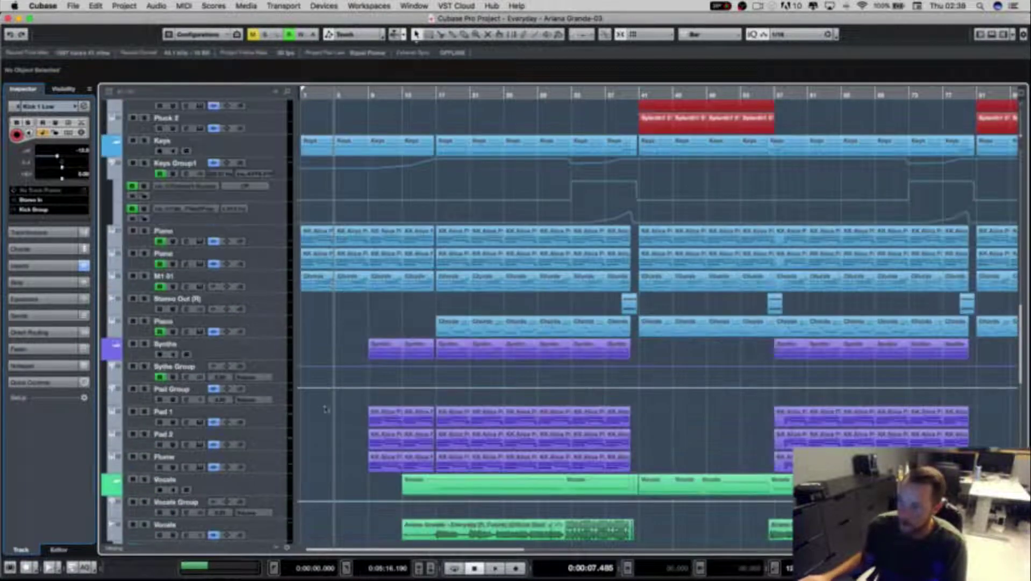
scroll(366, 262, down, 2)
scroll(392, 428, up, 20)
Step: Set the project cursor to bar 3, with the individual kick events shown close up
key(h)
key(h)
key(h)
key(h)
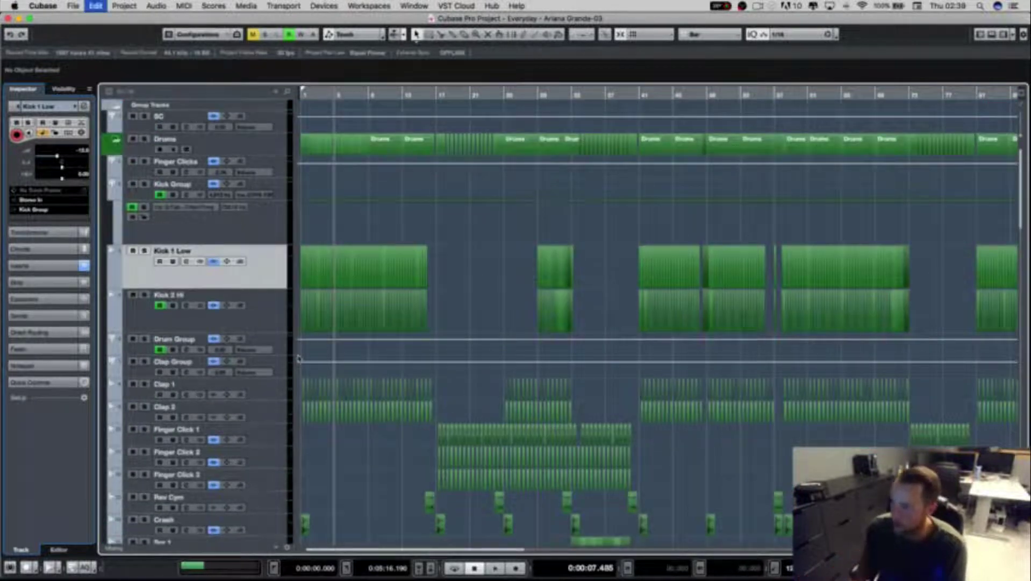
key(h)
key(h)
key(h)
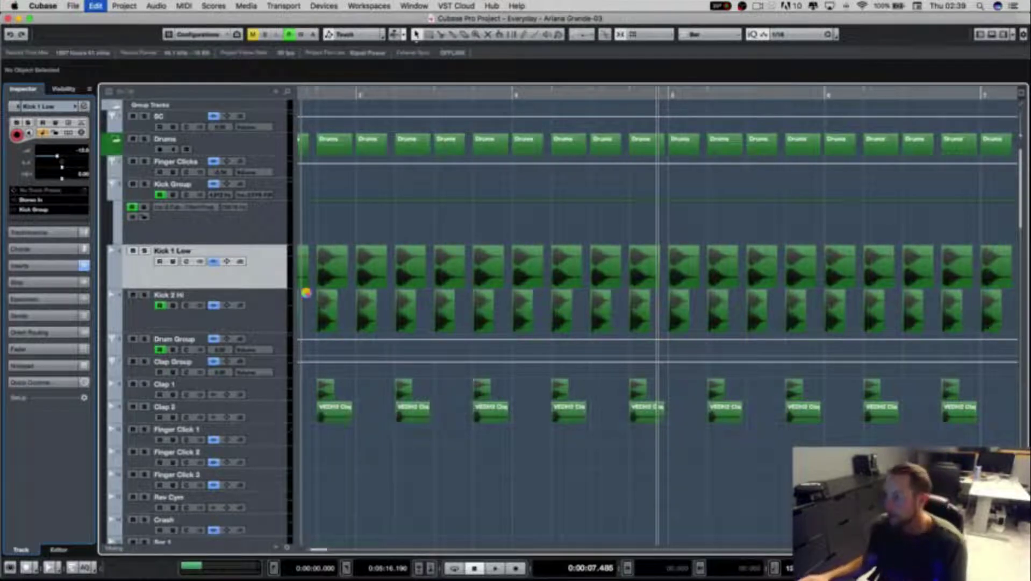
key(h)
scroll(295, 220, left, 3)
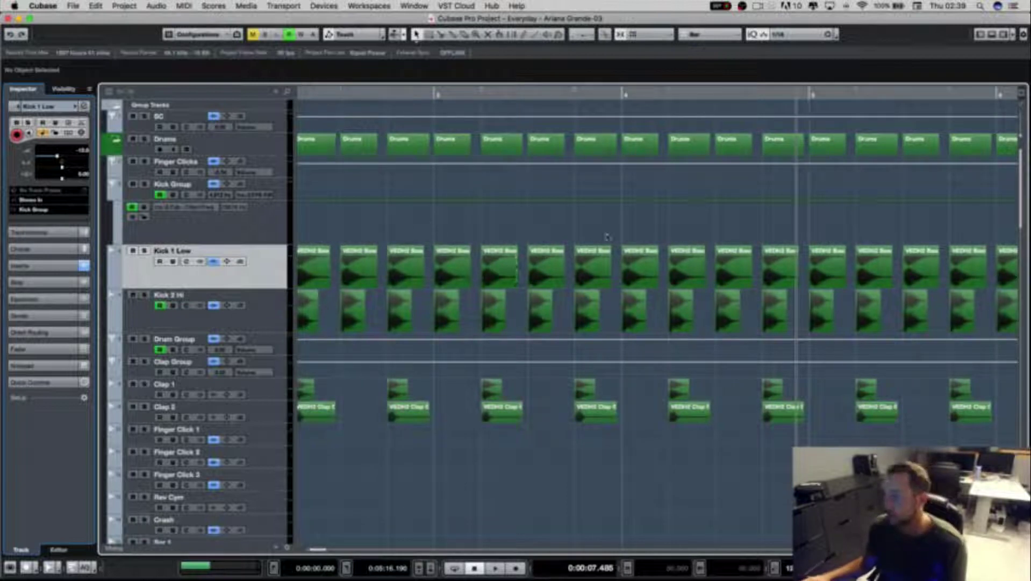
click(431, 95)
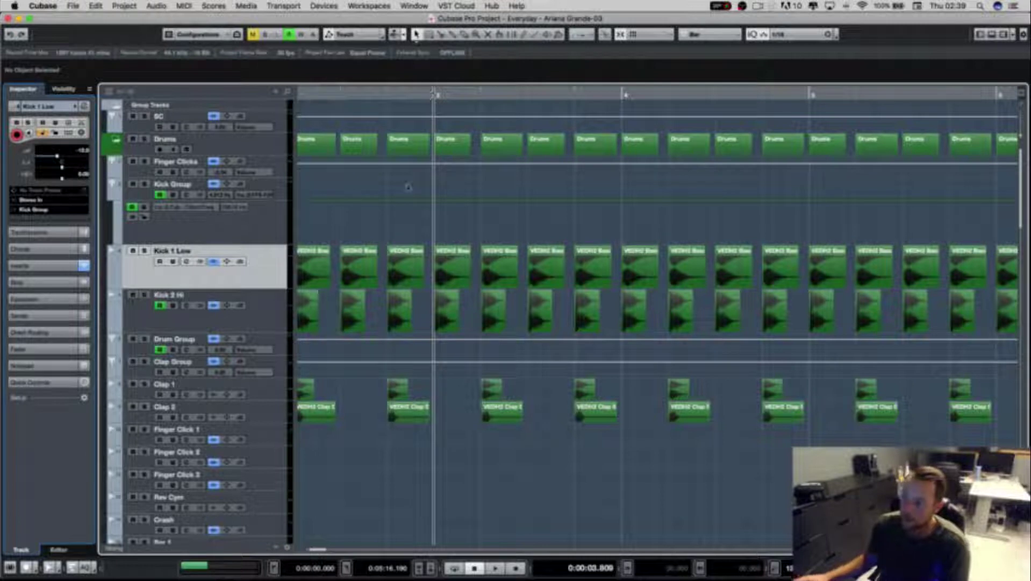
Step: Solo the Kick 1 Low track, listen to it from bar 3, and release the solo
click(182, 323)
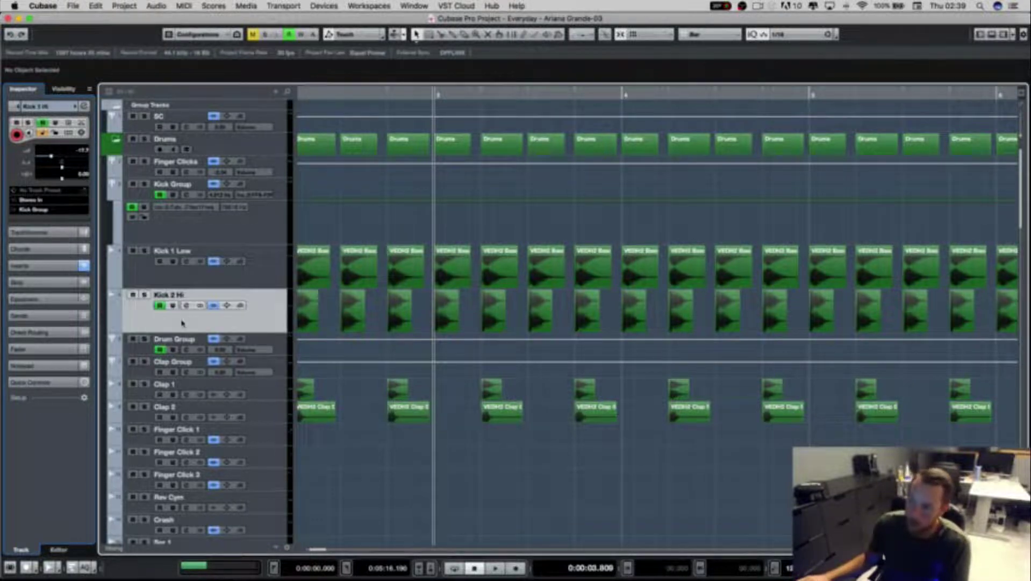
click(186, 270)
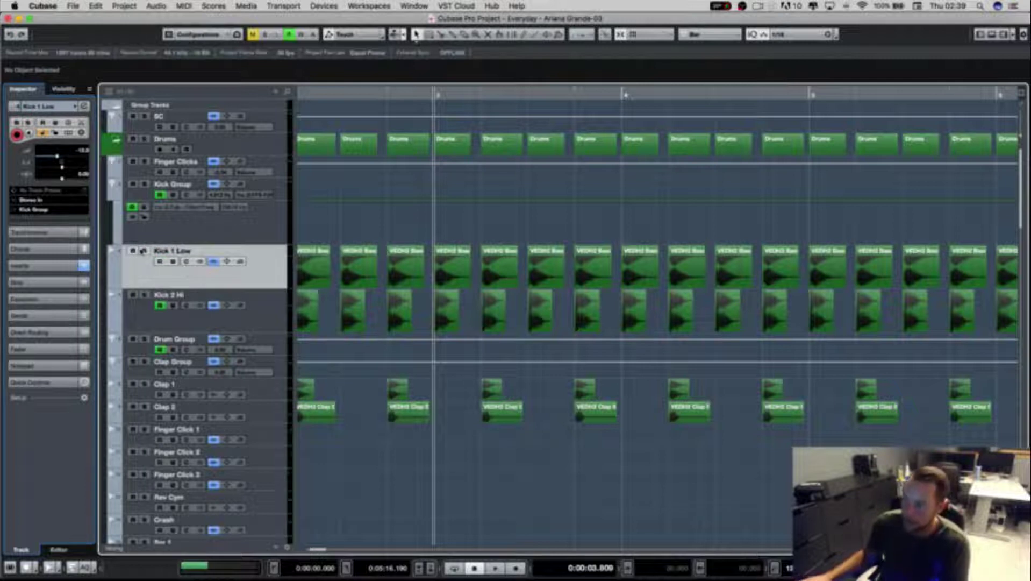
click(144, 252)
key(space)
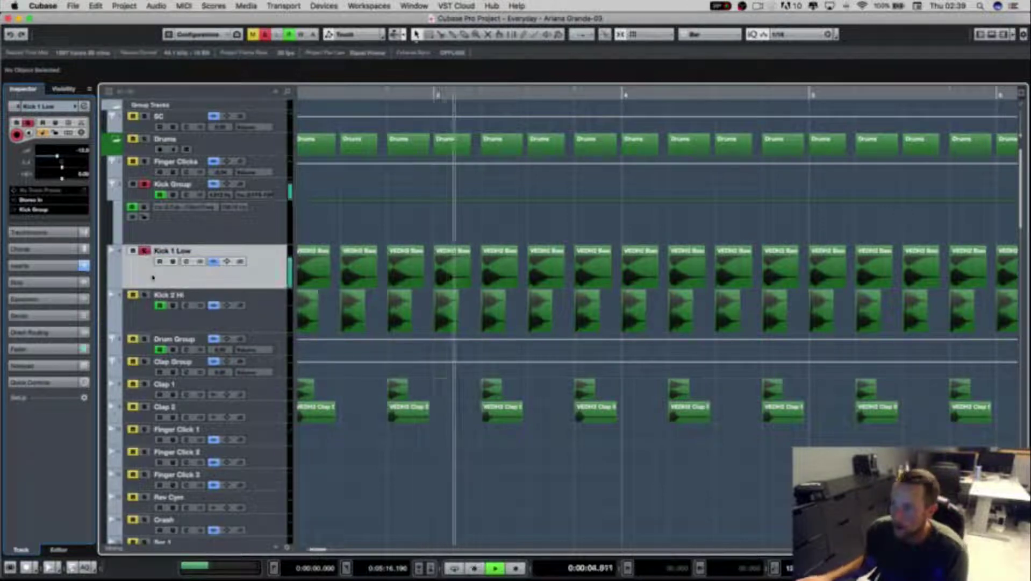
key(space)
click(144, 251)
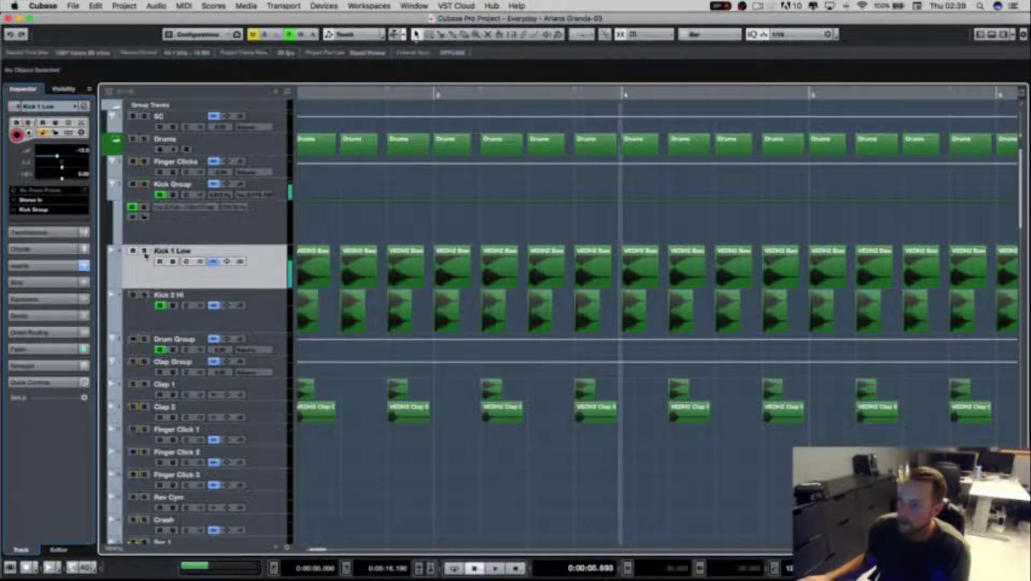
Step: Solo the Kick 2 Hi track and listen to it on its own
click(144, 296)
key(space)
key(space)
Step: Add Kick 1 Low to the solo, listen to both kick layers together, and return the project cursor to bar 3
click(144, 251)
key(space)
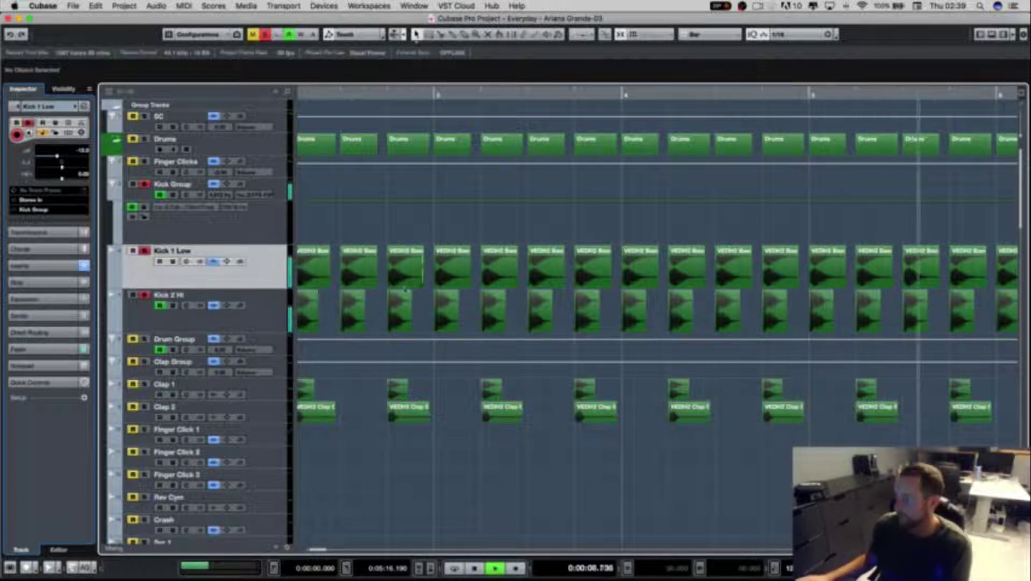
key(space)
click(340, 97)
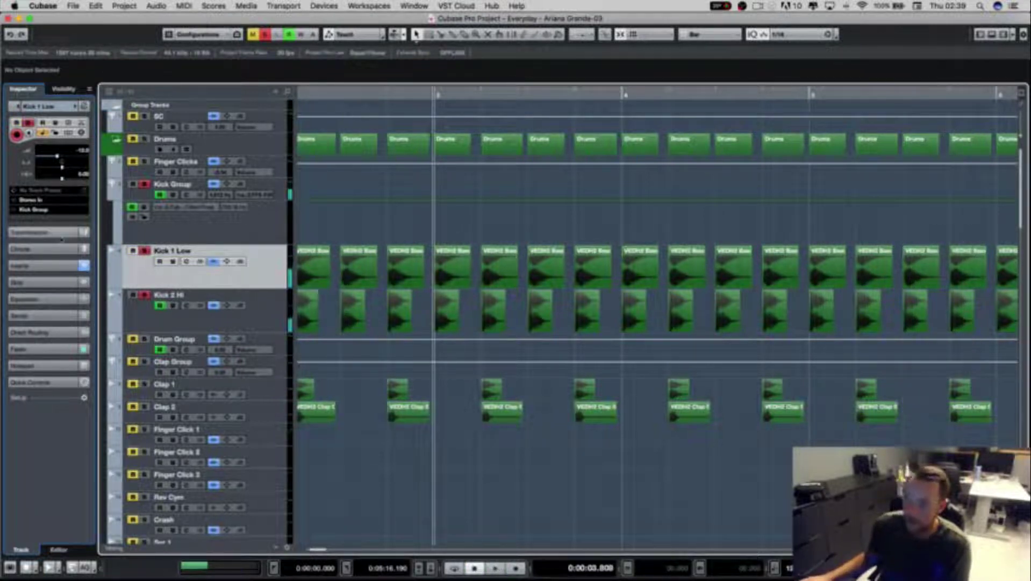
Step: Show the kick tracks' inserts and view the FabFilter Pro-Q 2 equalizer on Kick 2 Hi
click(56, 269)
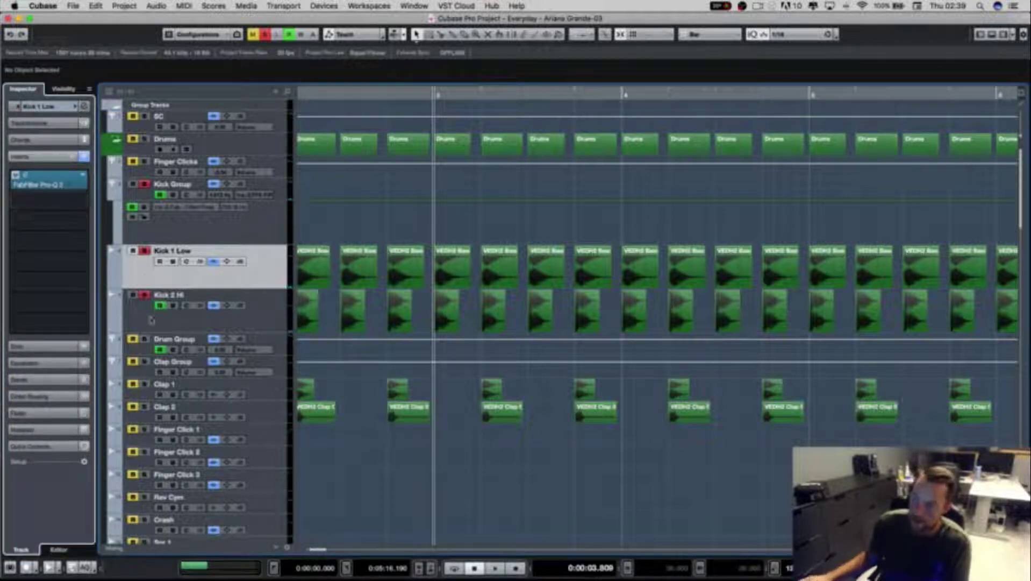
click(150, 322)
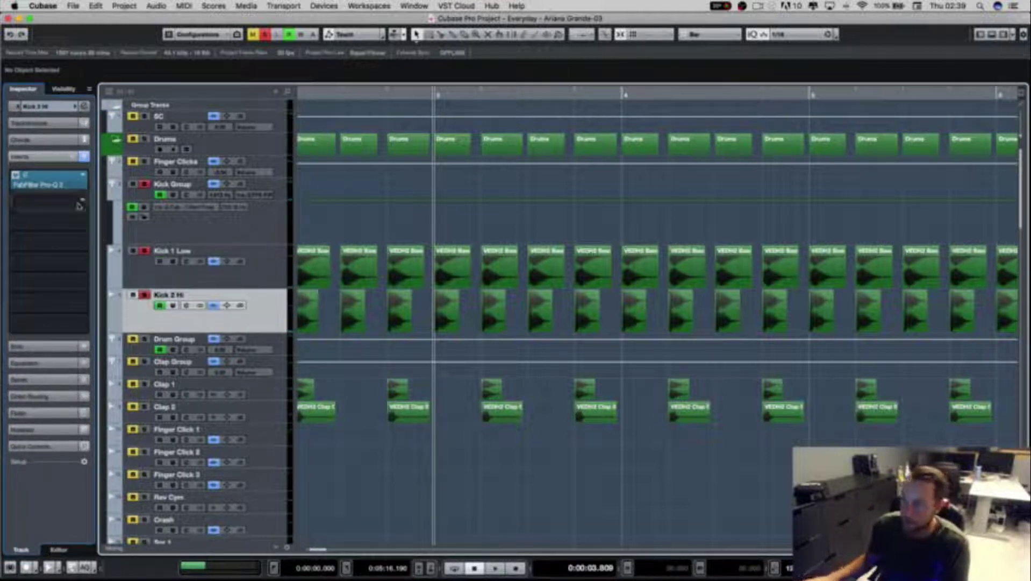
click(43, 178)
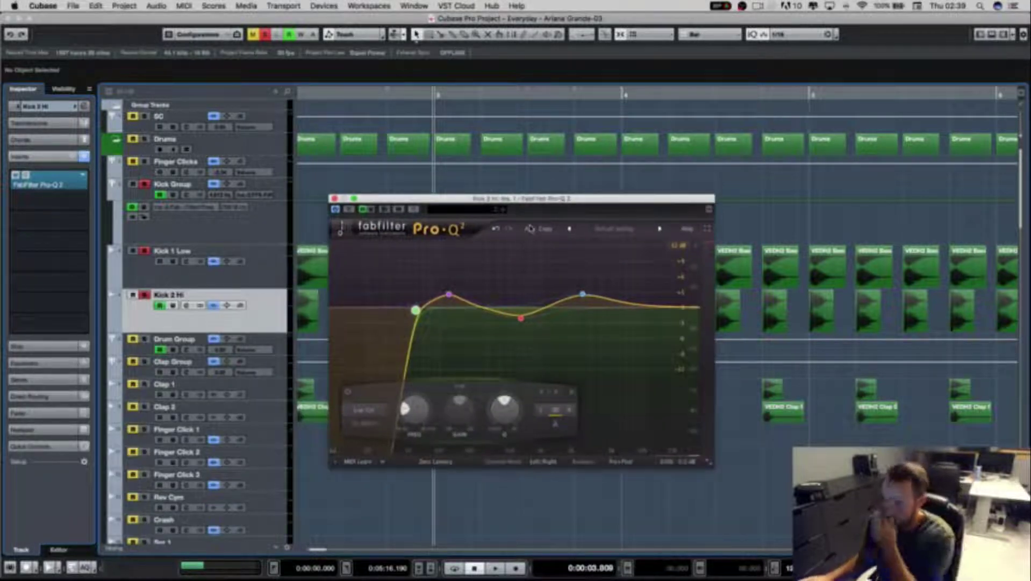
click(334, 199)
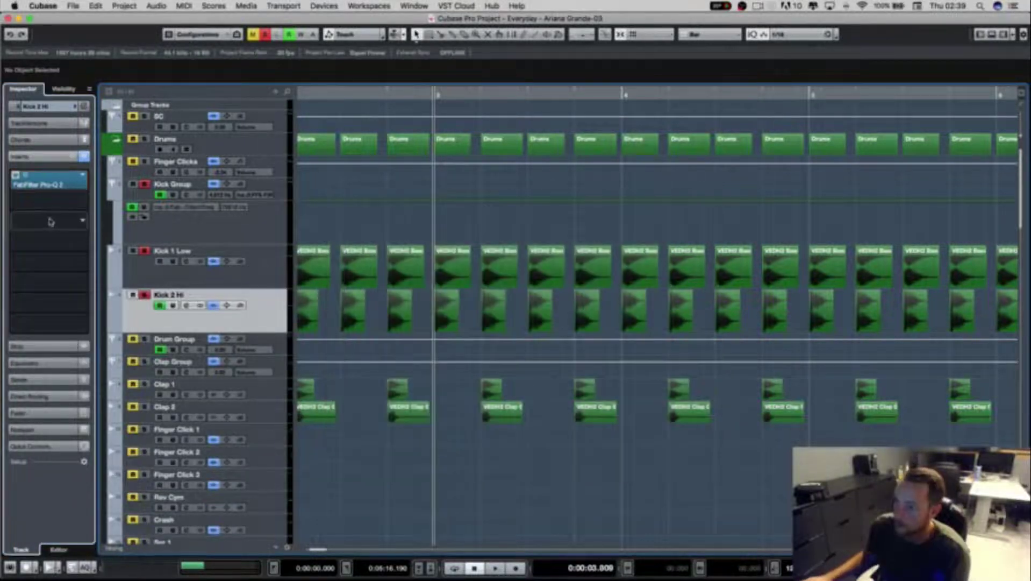
Step: Examine the FabFilter Pro-Q 2 curve on the Kick 1 Low track, and close the plug-in window
key(Up)
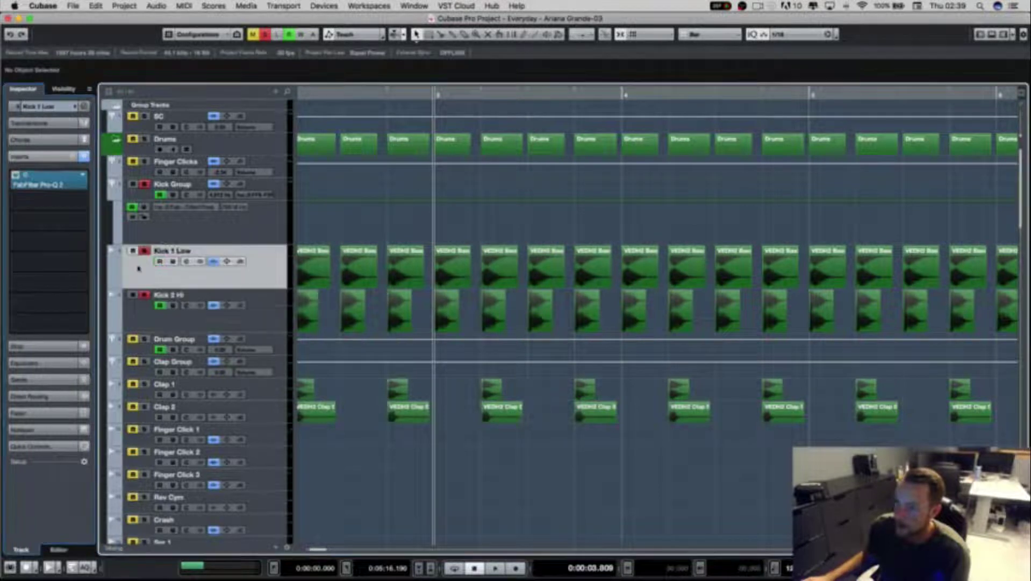
click(38, 185)
drag(484, 213, 562, 196)
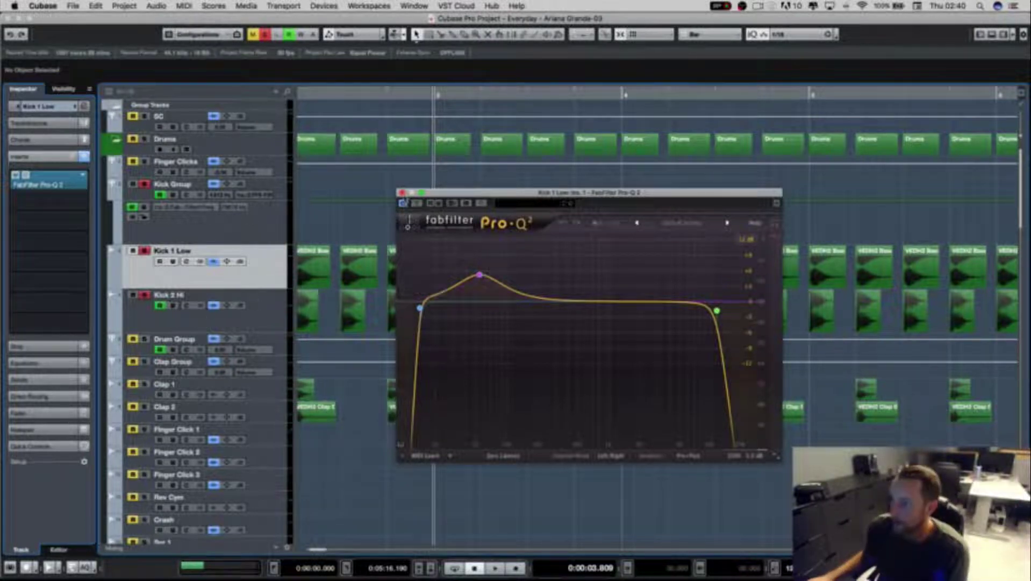
click(401, 192)
Step: Reopen Kick 2 Hi's FabFilter Pro-Q 2 and examine its low cut and EQ bands, closing the plug-in when done
key(Down)
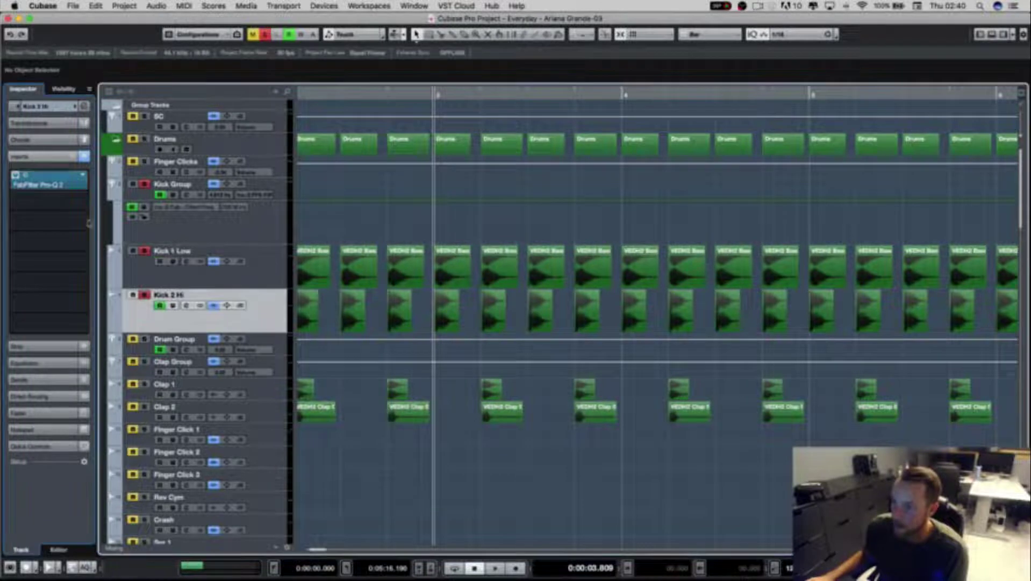
click(31, 177)
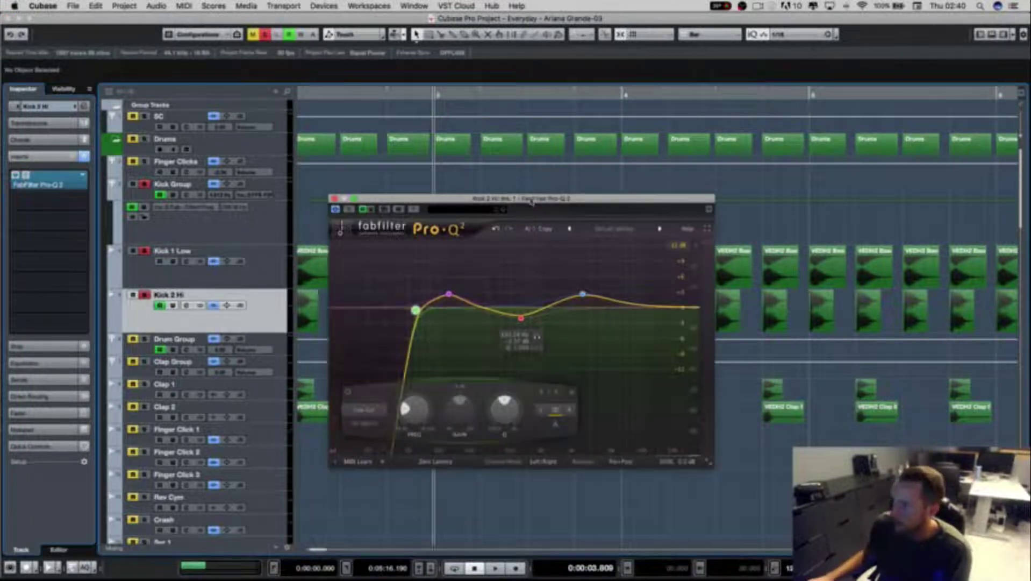
drag(530, 203, 533, 191)
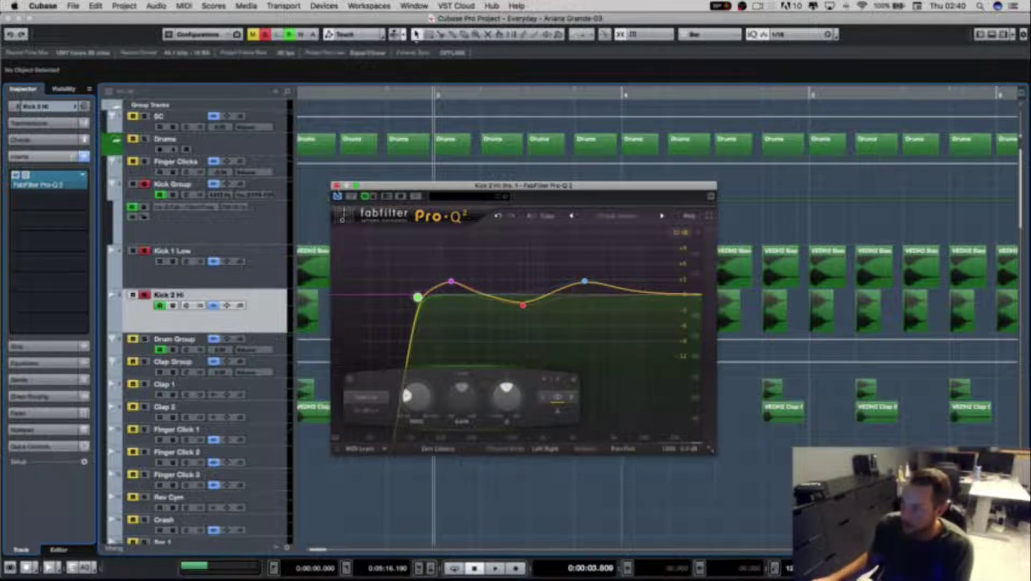
click(336, 186)
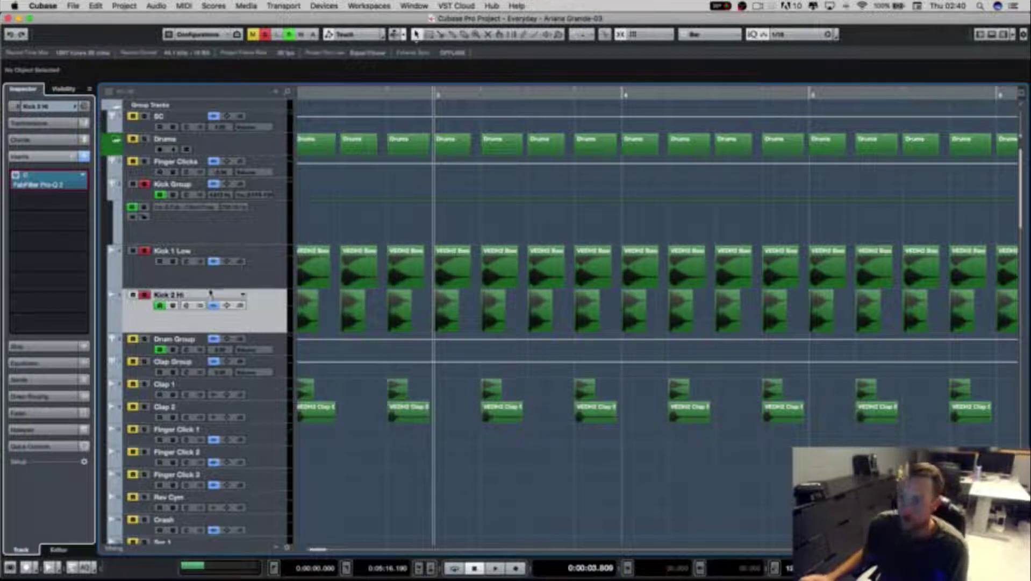
Step: Show the Kick Group's inserts and examine its FabFilter Simplon filter, closing the plug-in when done
click(182, 188)
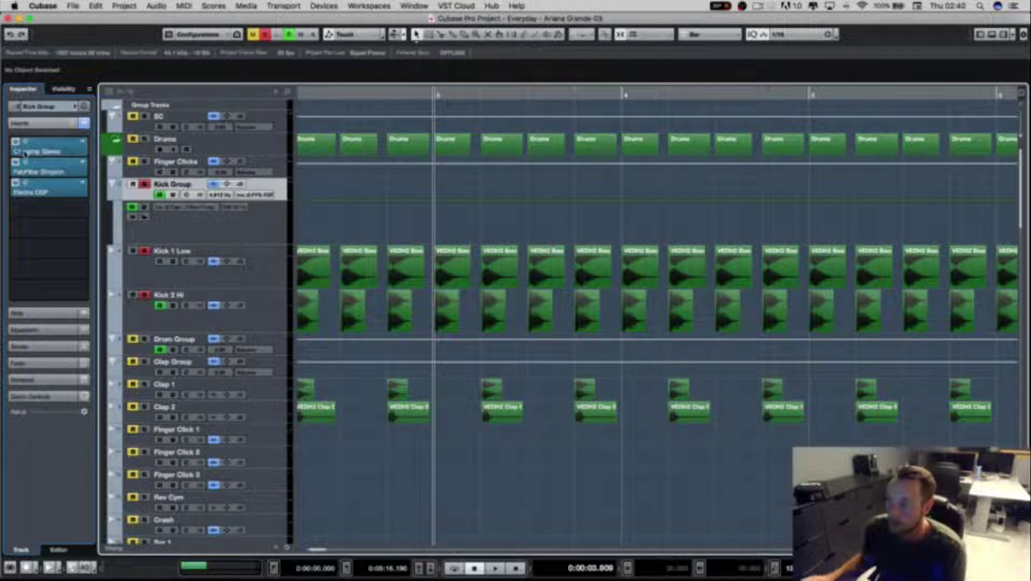
click(30, 125)
click(31, 128)
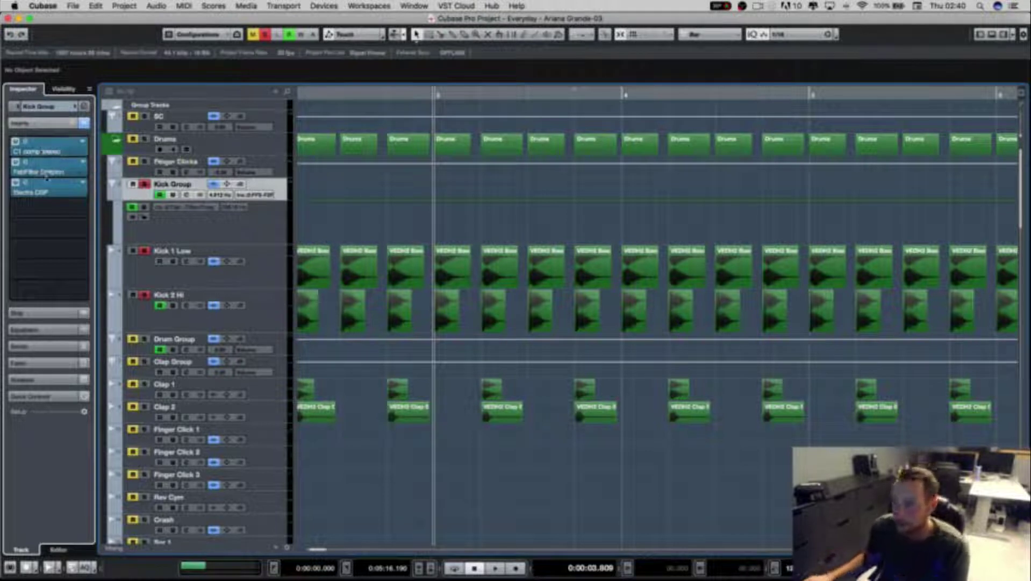
click(49, 173)
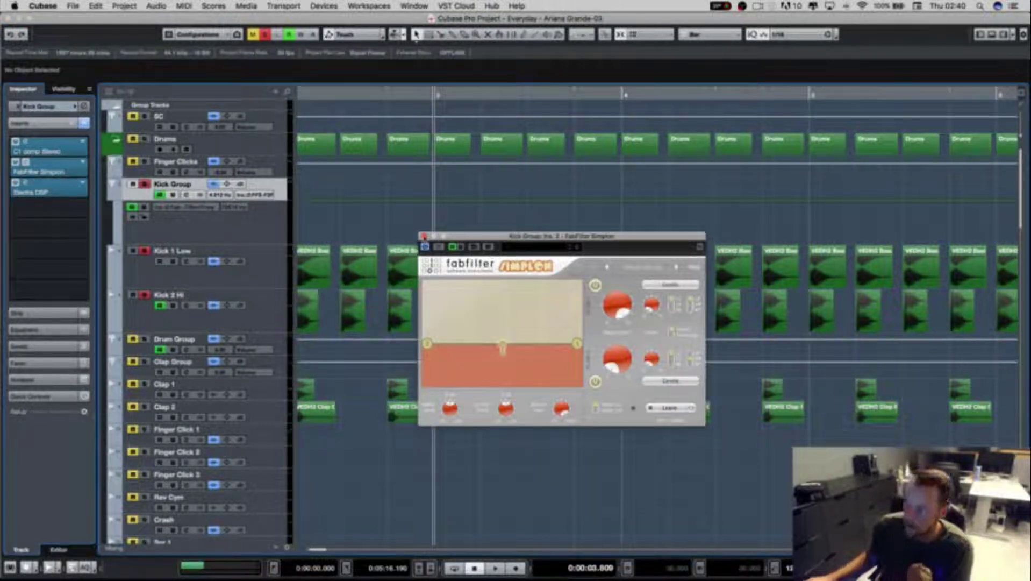
click(424, 236)
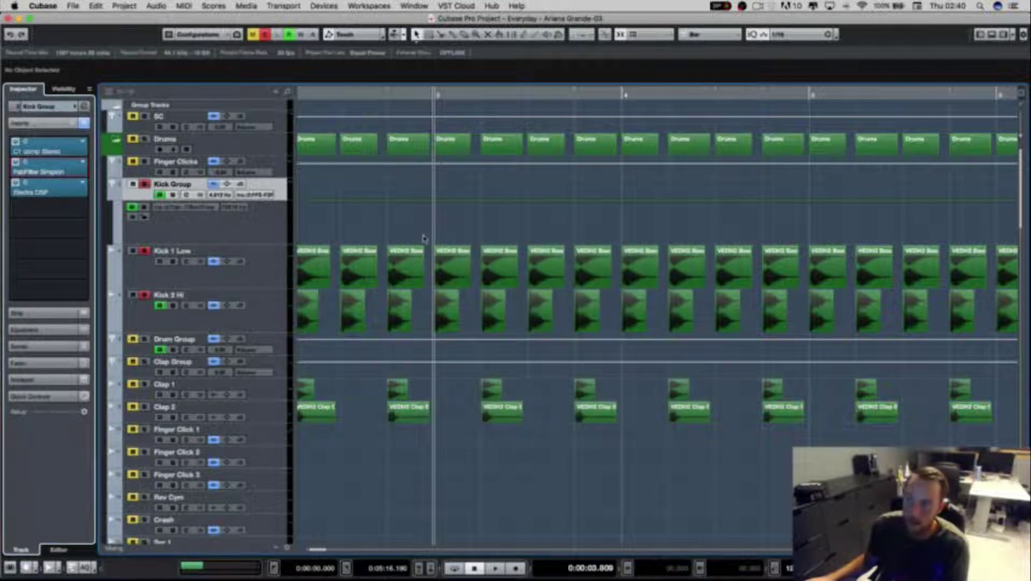
Step: Open the Kick Group's Electra DSP equalizer and examine its band settings
click(44, 191)
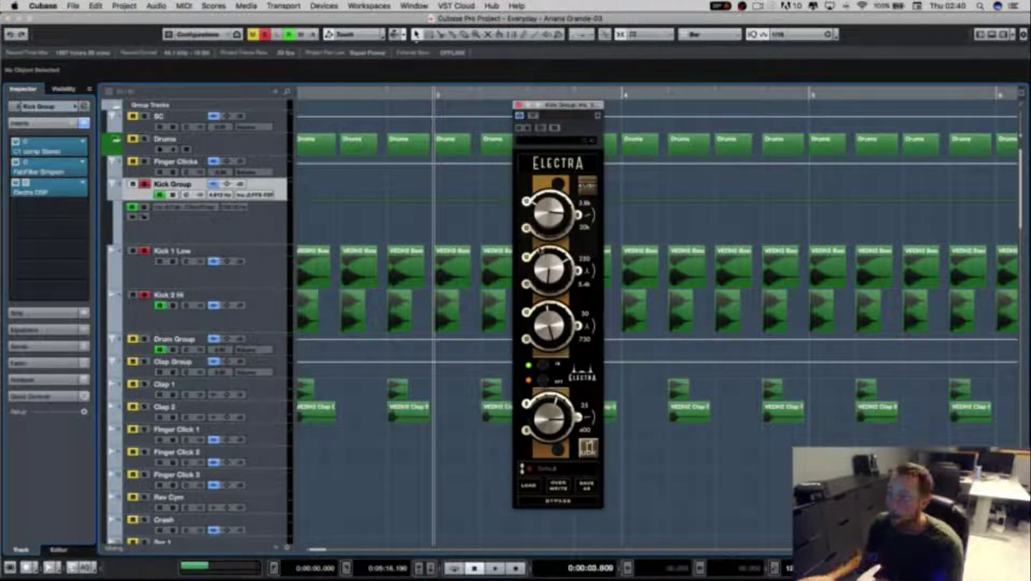
drag(554, 106, 586, 120)
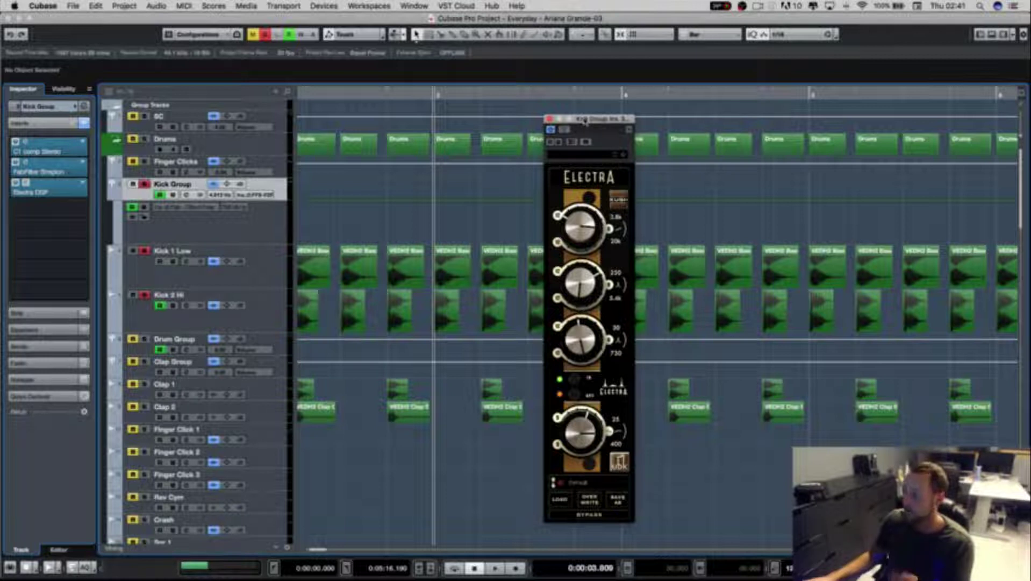
drag(592, 119, 595, 117)
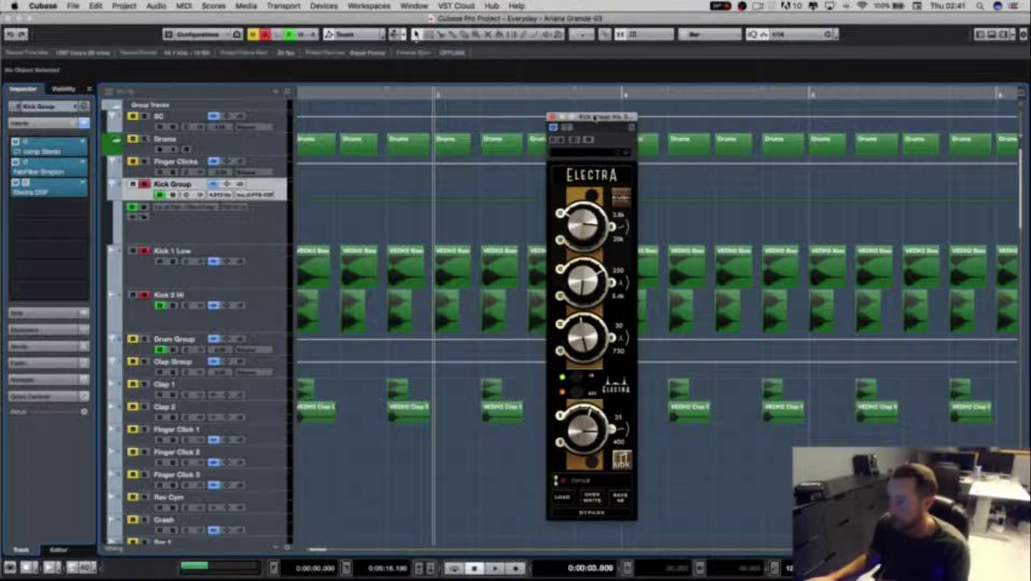
Step: Compare the kicks by playing them with Electra DSP bypassed and again with it active, closing the plug-in when done
click(554, 128)
key(space)
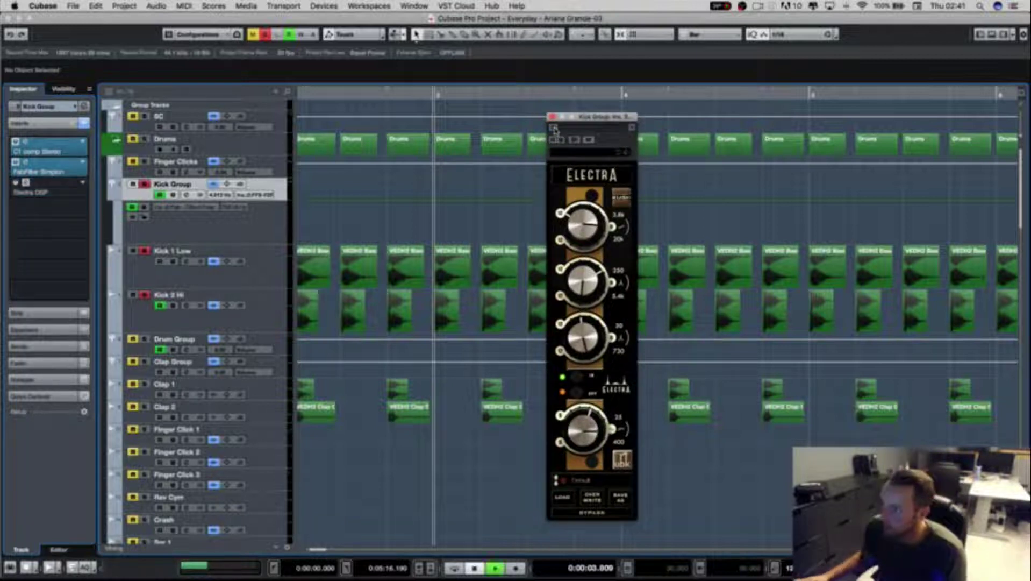
key(space)
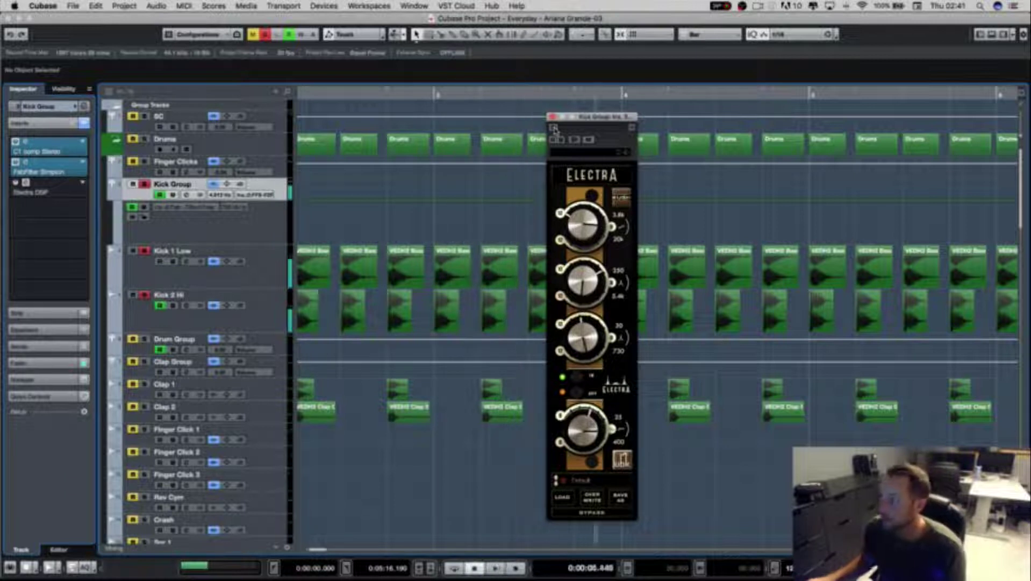
click(554, 128)
key(space)
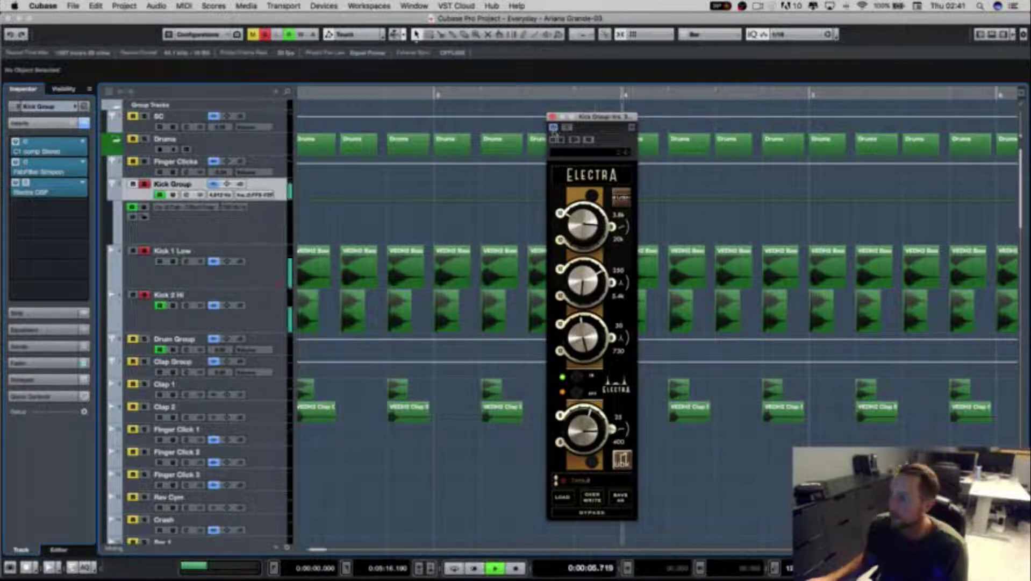
key(space)
click(551, 117)
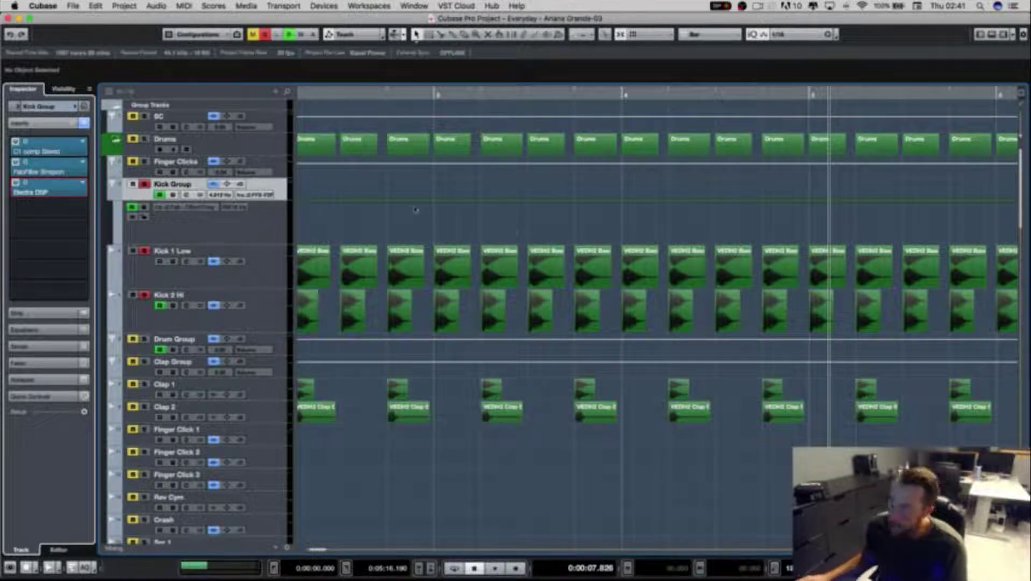
Step: Clear the solos on the kick tracks and show the Clap Group's inserts
scroll(409, 233, left, 3)
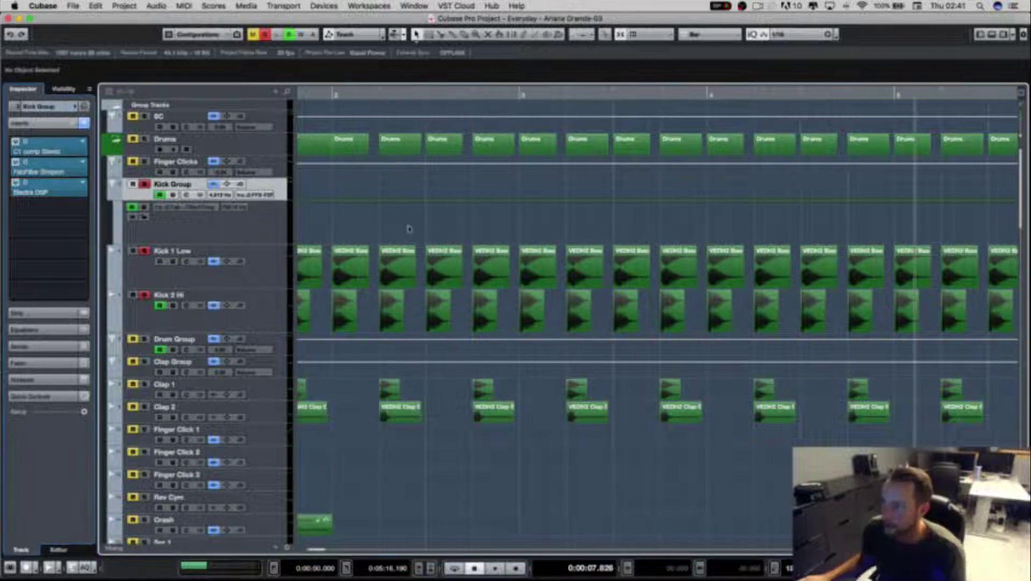
scroll(338, 316, down, 10)
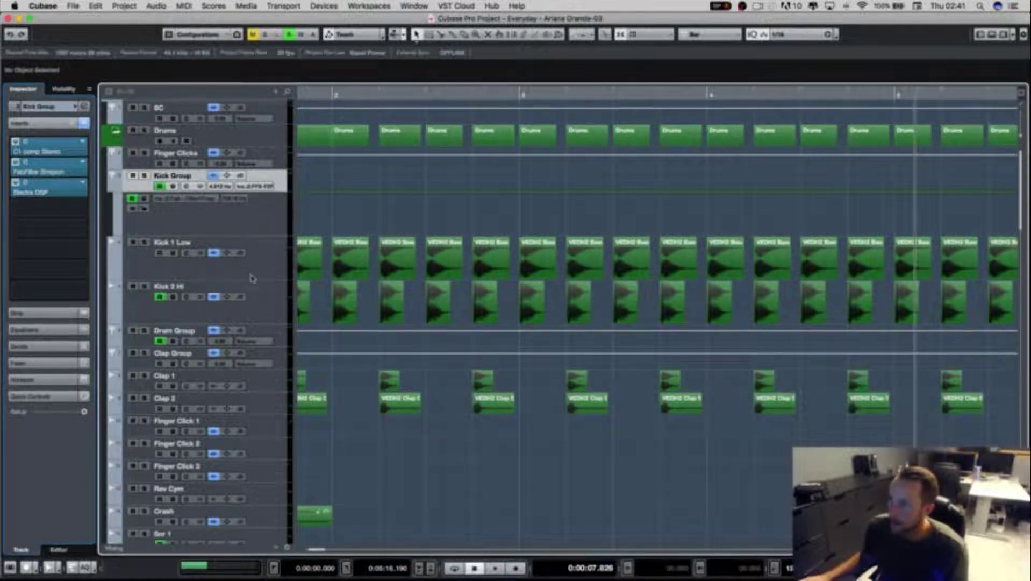
scroll(338, 315, up, 10)
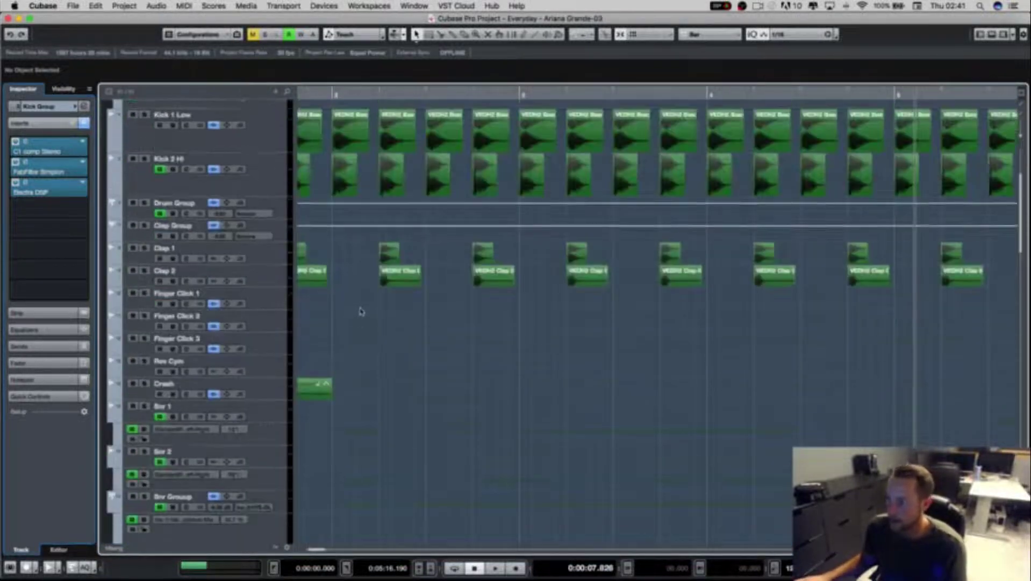
click(266, 283)
click(271, 261)
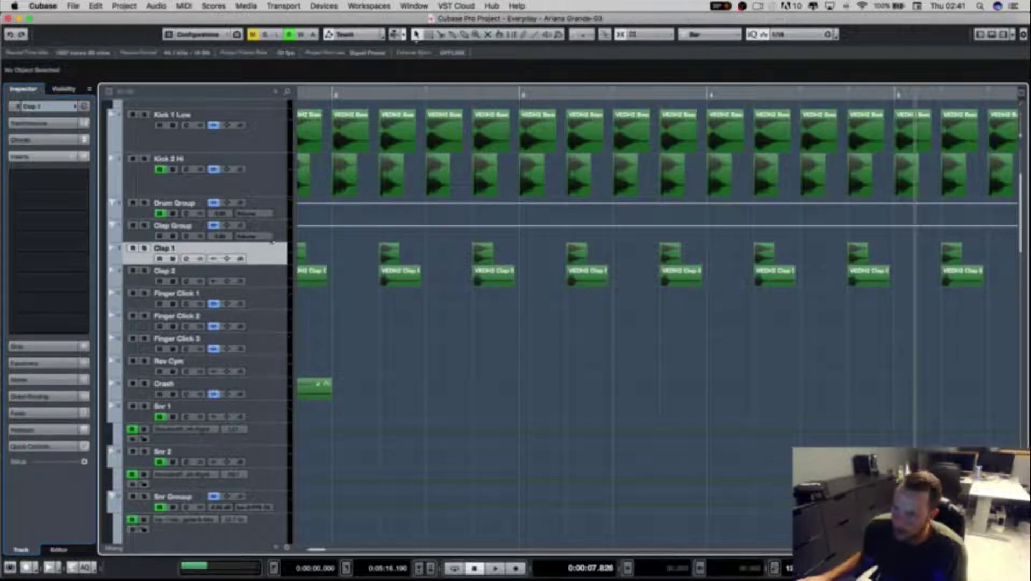
click(276, 232)
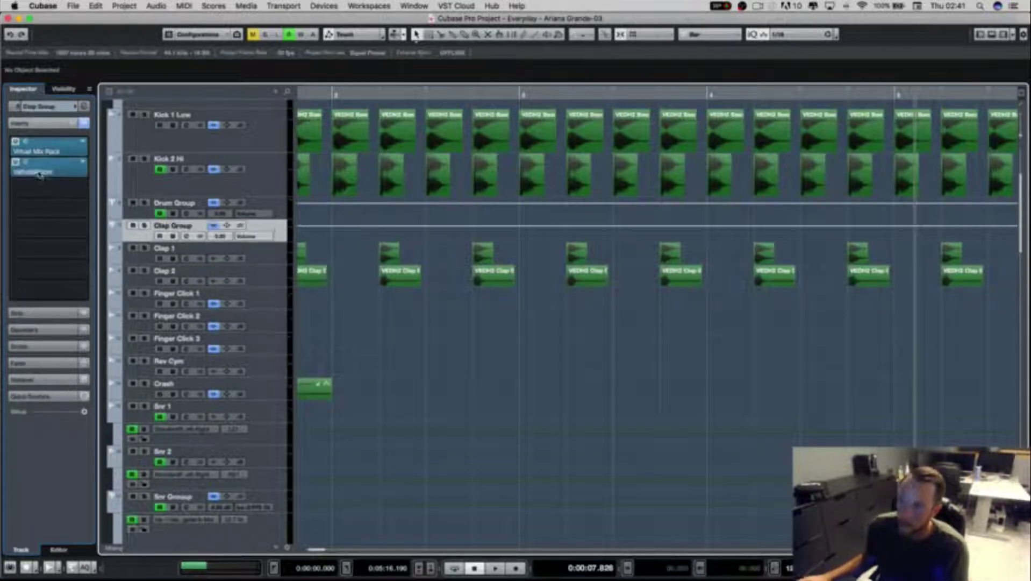
Step: Examine the FG-401 compressor in the Clap Group's Virtual Mix Rack, and close the plug-in window
click(53, 152)
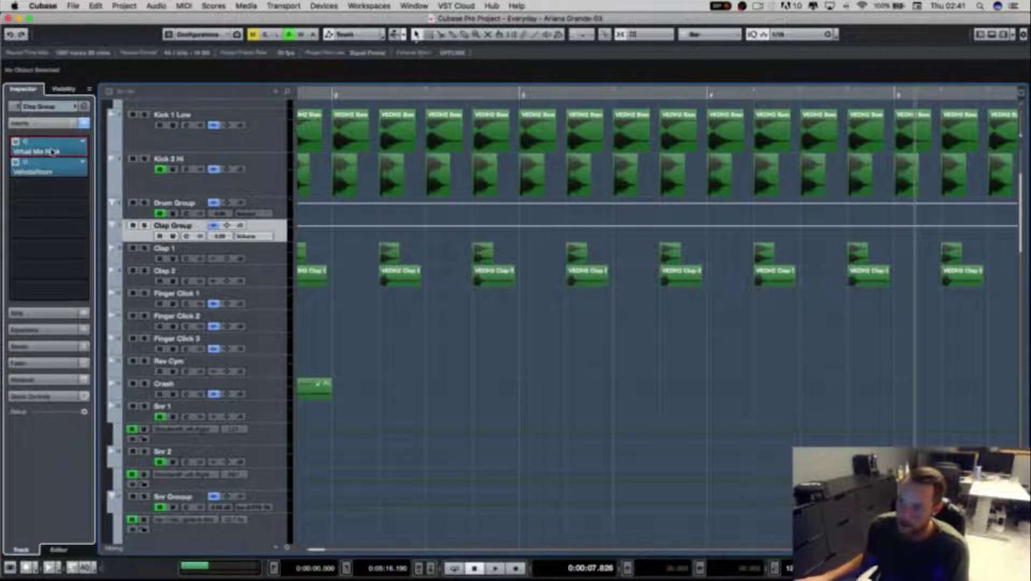
click(52, 153)
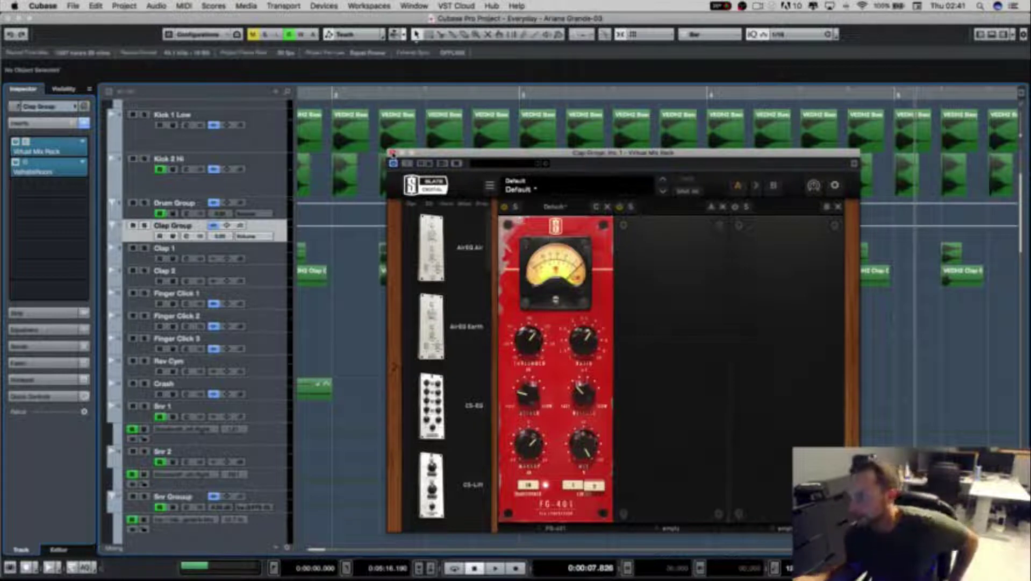
click(392, 153)
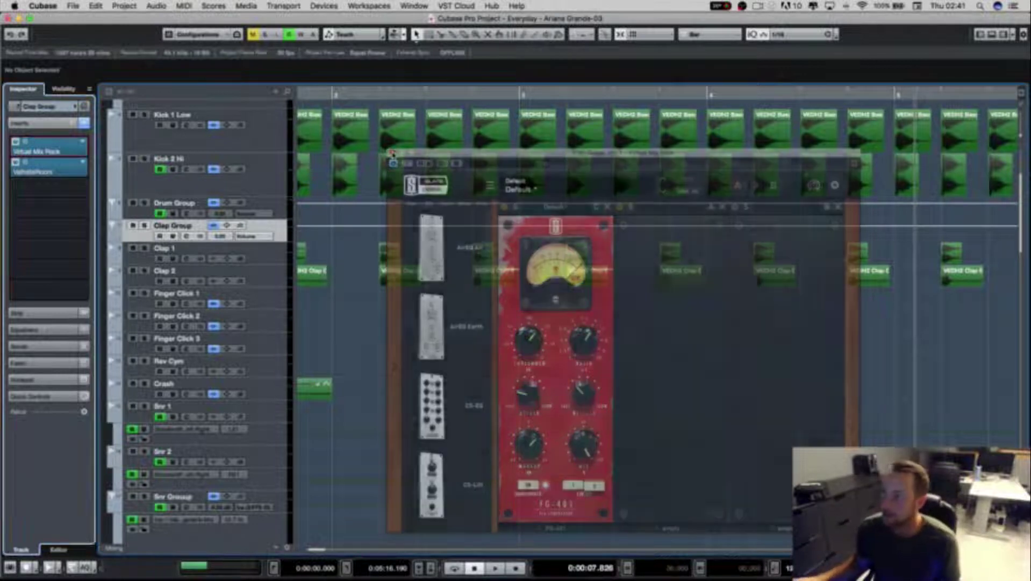
Step: Locate the drum loop on the Audio 02 track and select its first event at bar 9 with the tracks enlarged
key(g)
key(g)
key(g)
key(g)
key(g)
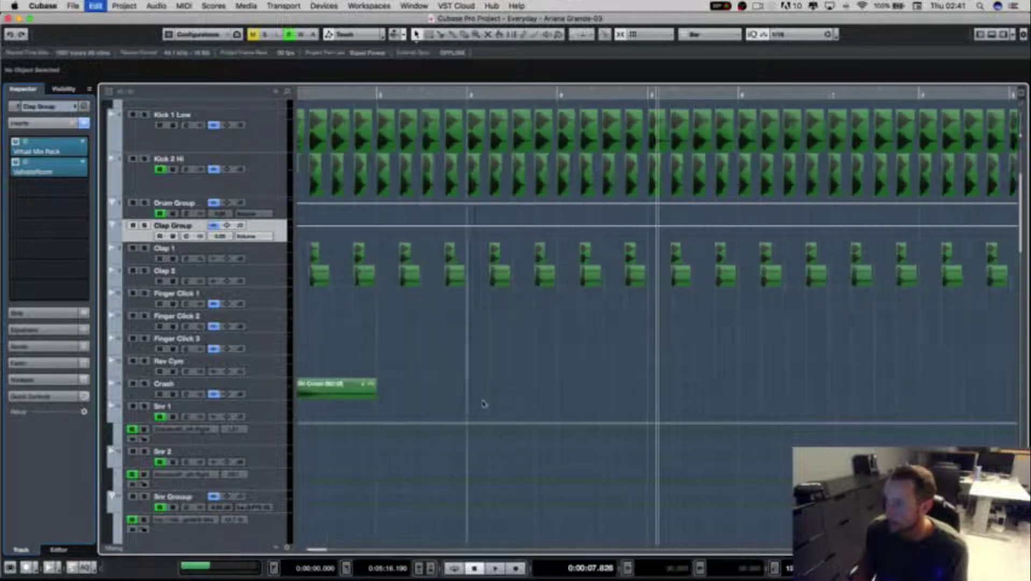
scroll(486, 400, down, 10)
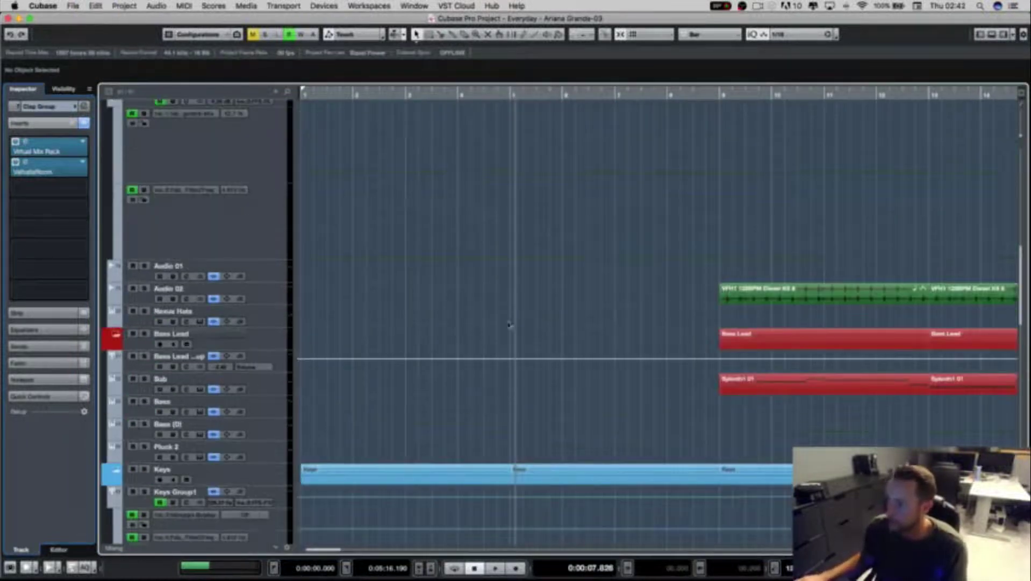
scroll(868, 203, right, 5)
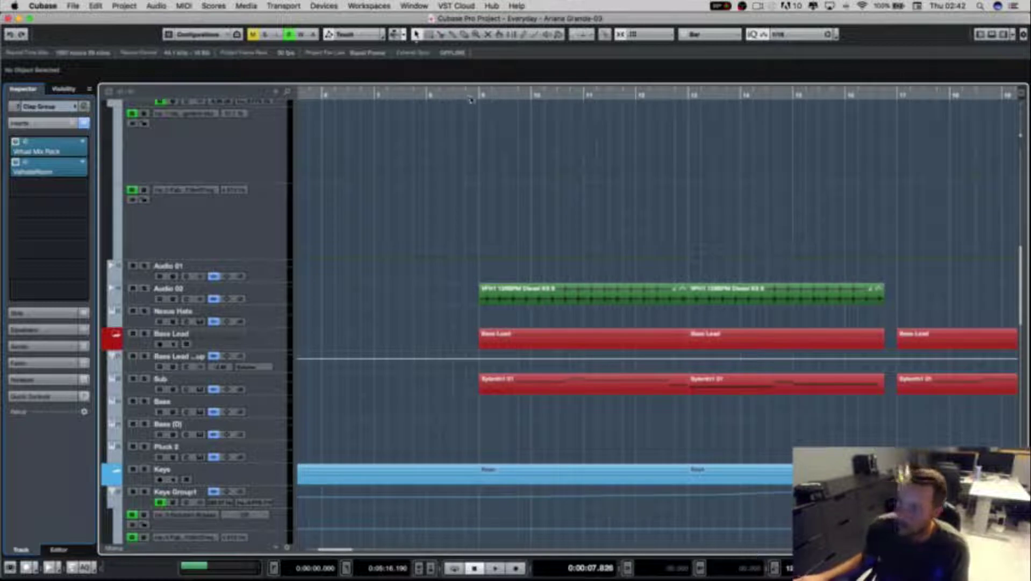
scroll(444, 157, right, 1)
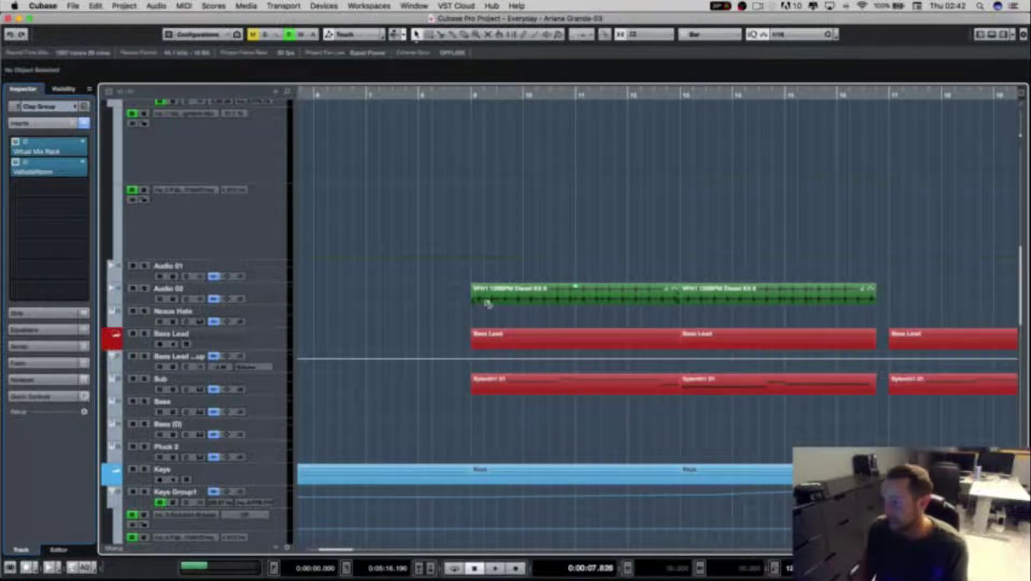
key(shift+h)
click(535, 384)
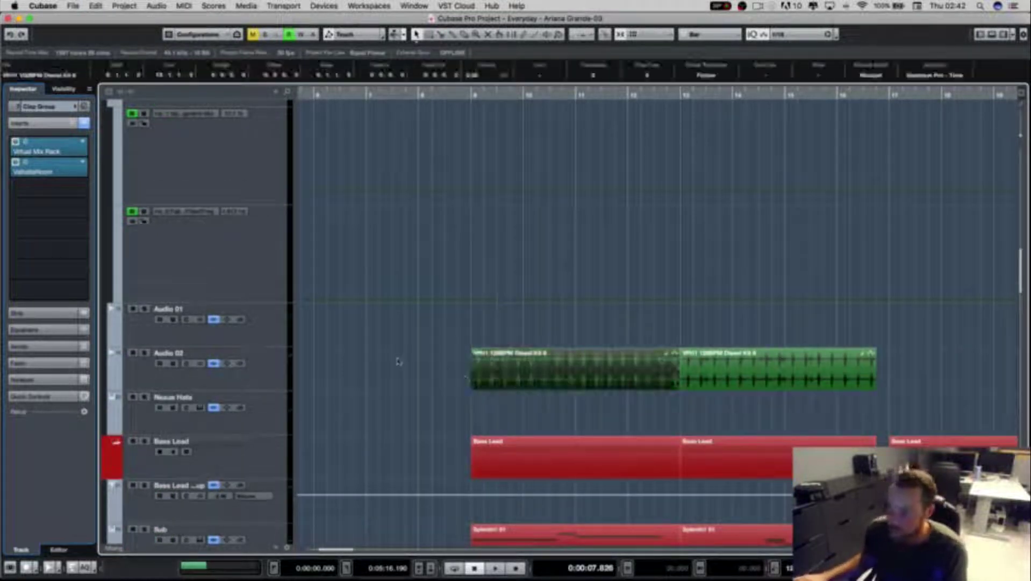
Step: Listen to the Audio 02 loop soloed from bar 9, stop playback, and clear the solo and event selection
click(144, 352)
click(471, 95)
key(space)
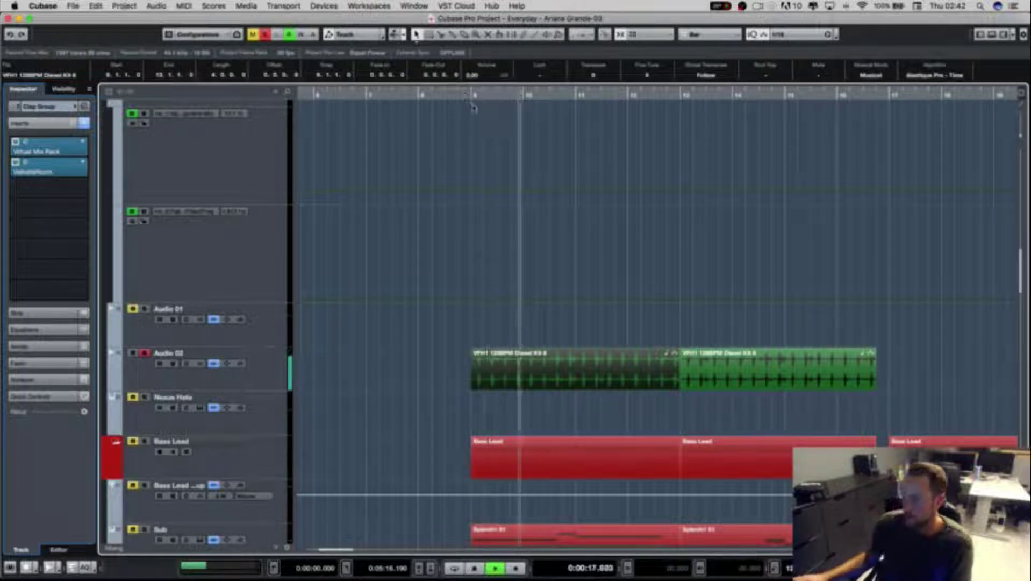
key(space)
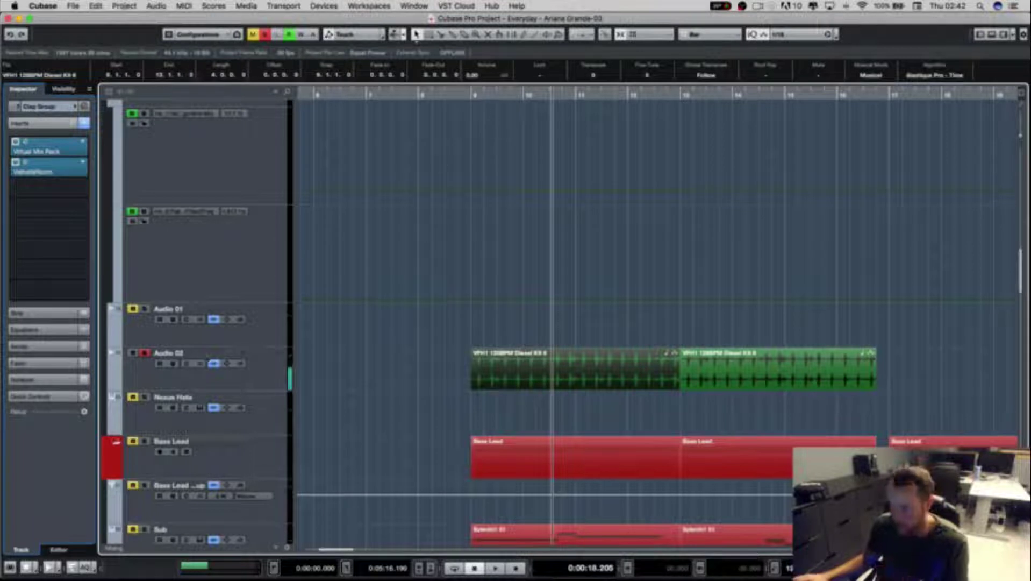
key(s)
click(464, 237)
Step: Survey the arrangement of the Keys and Synths tracks and place the playback position at bar 7
scroll(464, 234, down, 5)
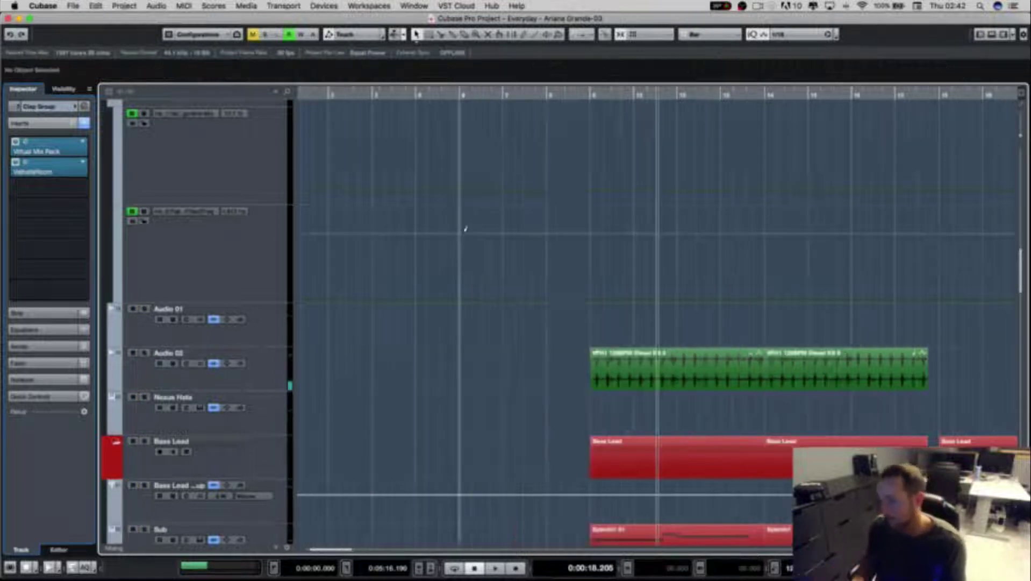
scroll(466, 230, down, 3)
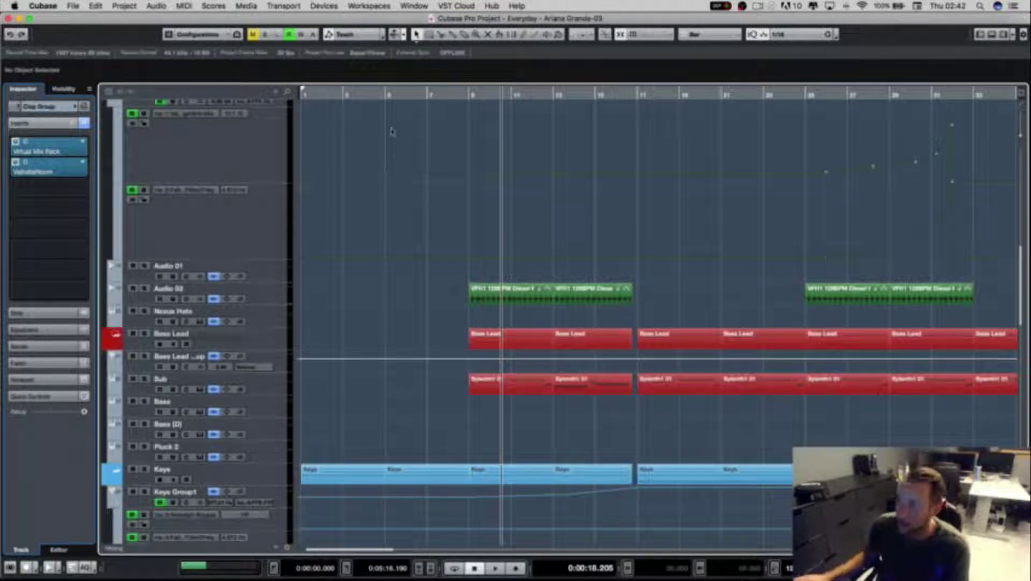
scroll(316, 211, down, 10)
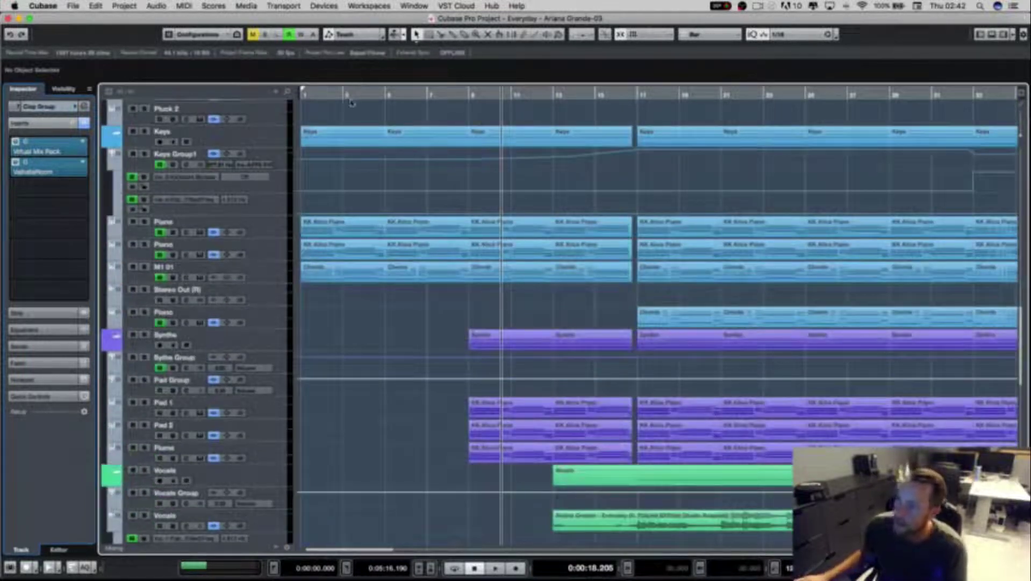
click(342, 95)
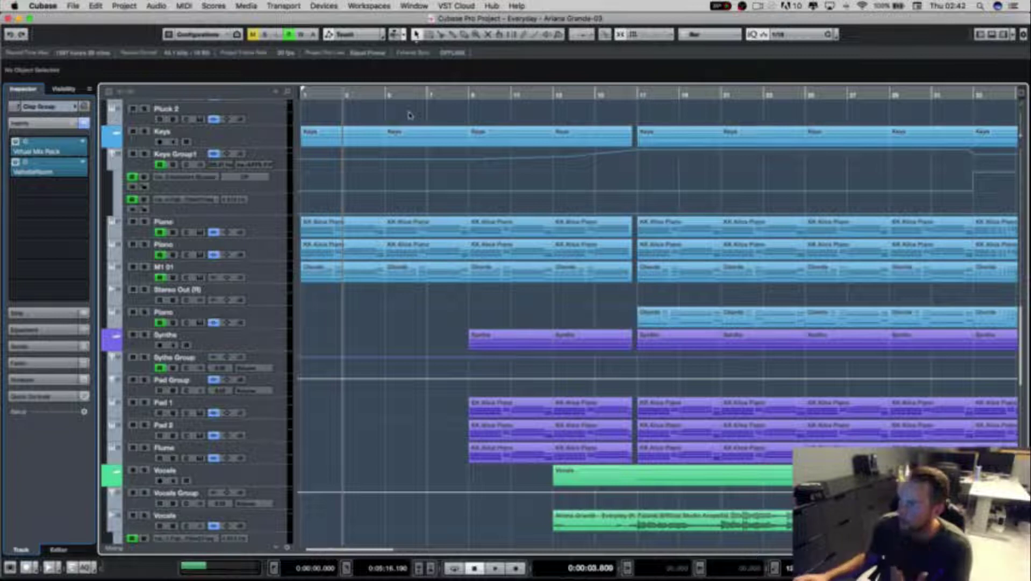
click(774, 95)
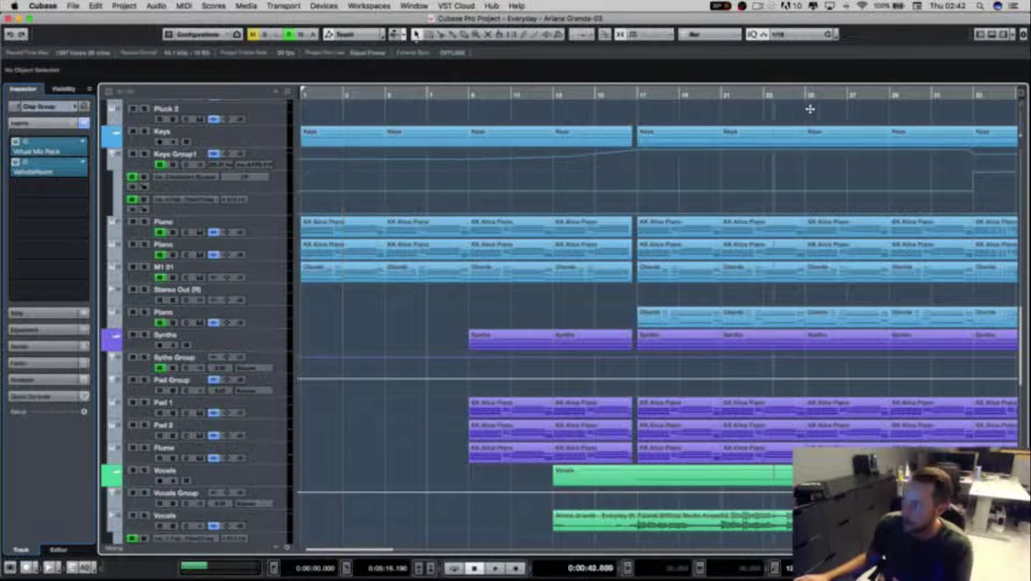
click(427, 95)
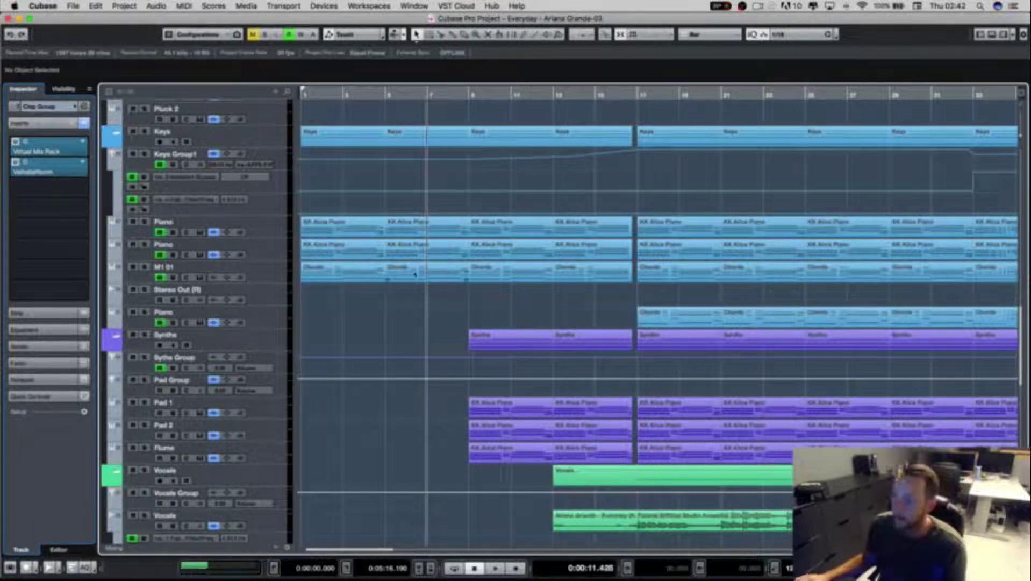
Step: Solo the upper two Piano tracks and M1 01, listen from bar 7 and again from beyond bar 13, and clear the solos
click(144, 221)
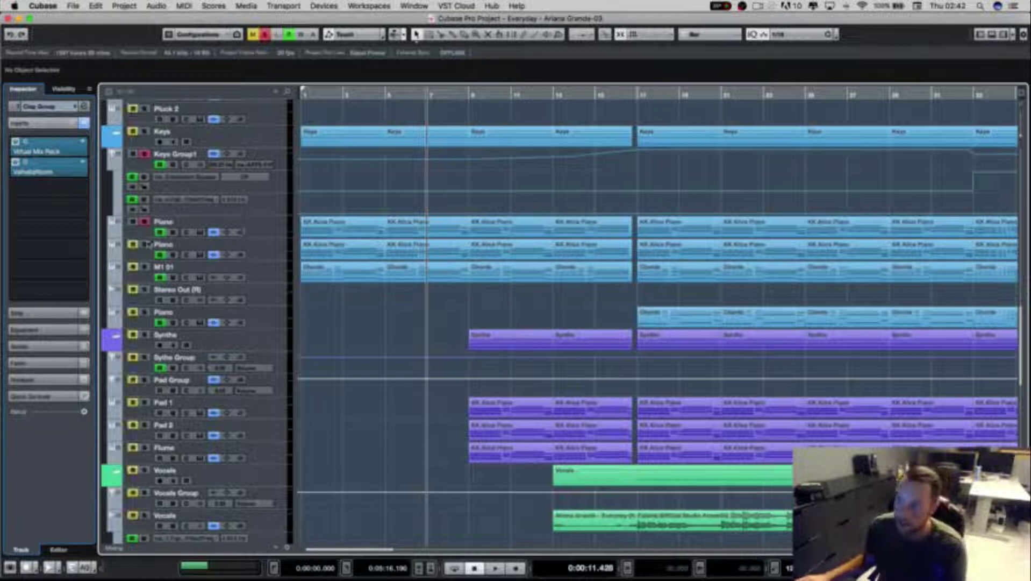
click(144, 243)
click(144, 266)
key(space)
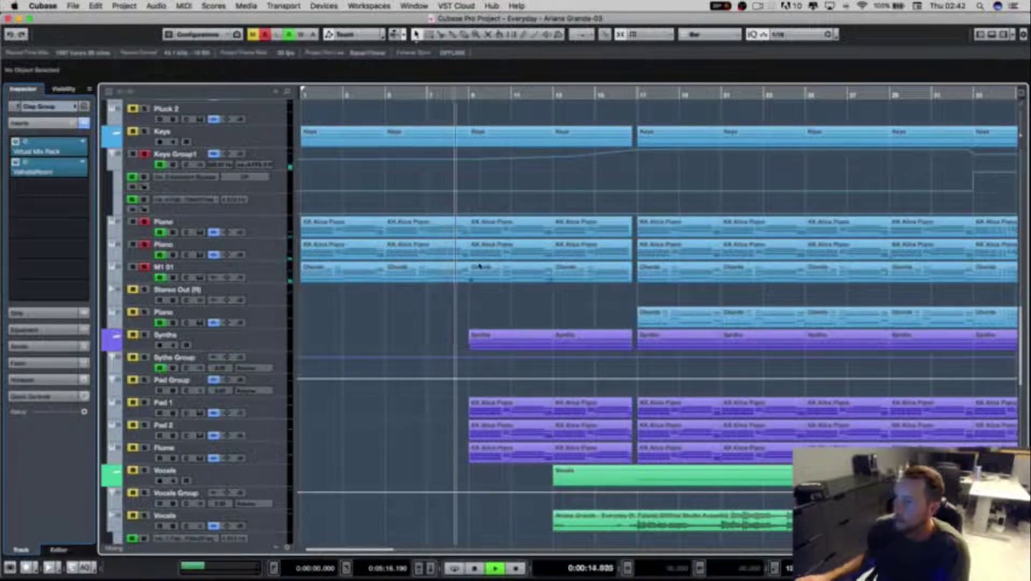
click(555, 96)
click(587, 96)
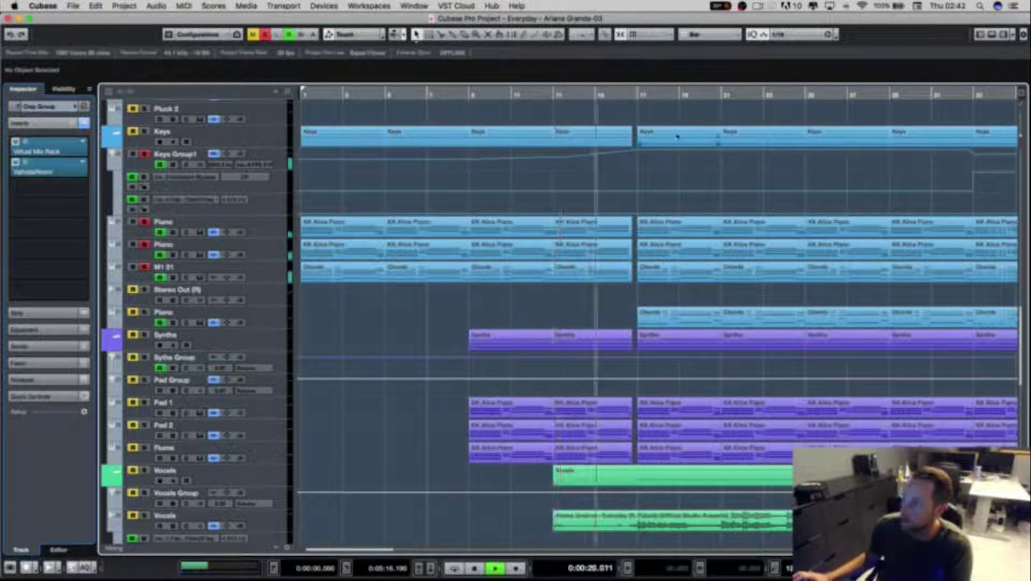
key(space)
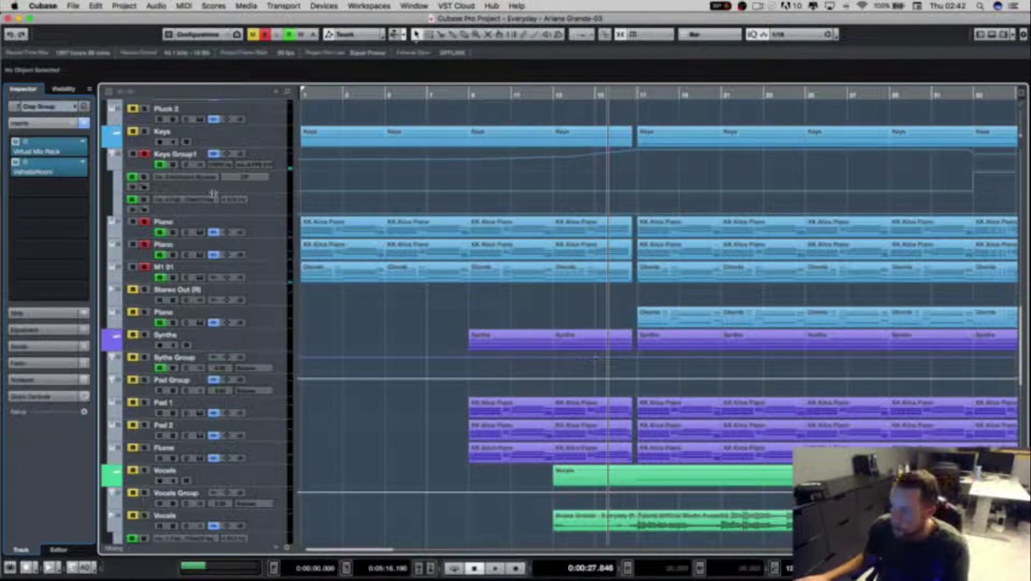
click(145, 154)
Step: Place the playback position at bar 9 and listen briefly to the Sythe Group in solo
scroll(497, 360, down, 3)
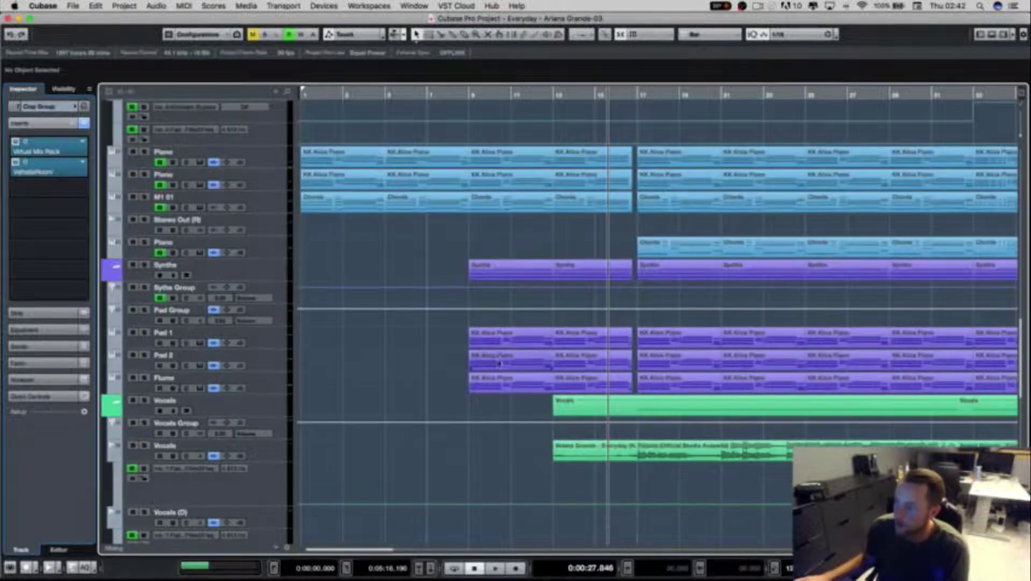
click(469, 94)
click(144, 287)
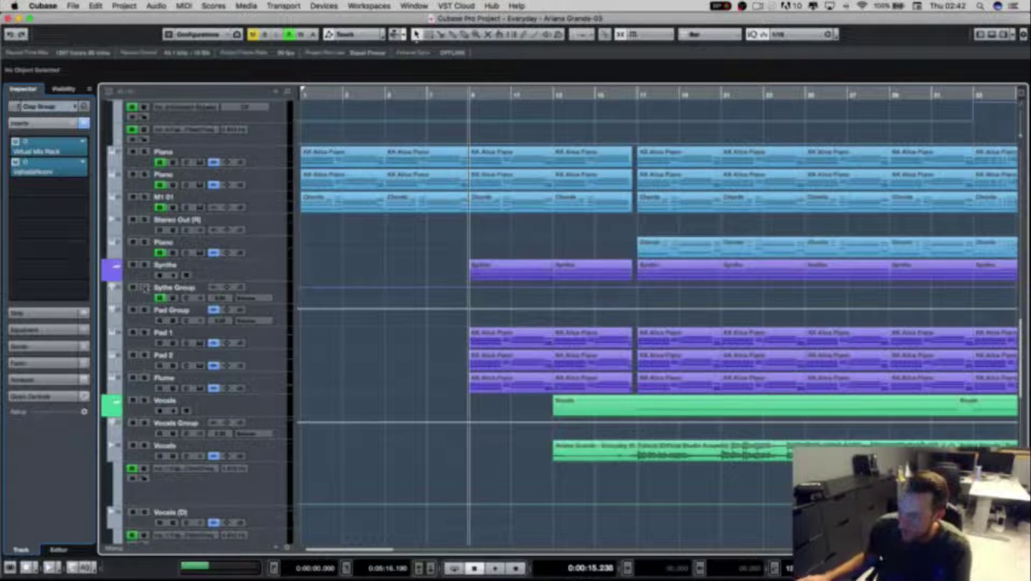
key(space)
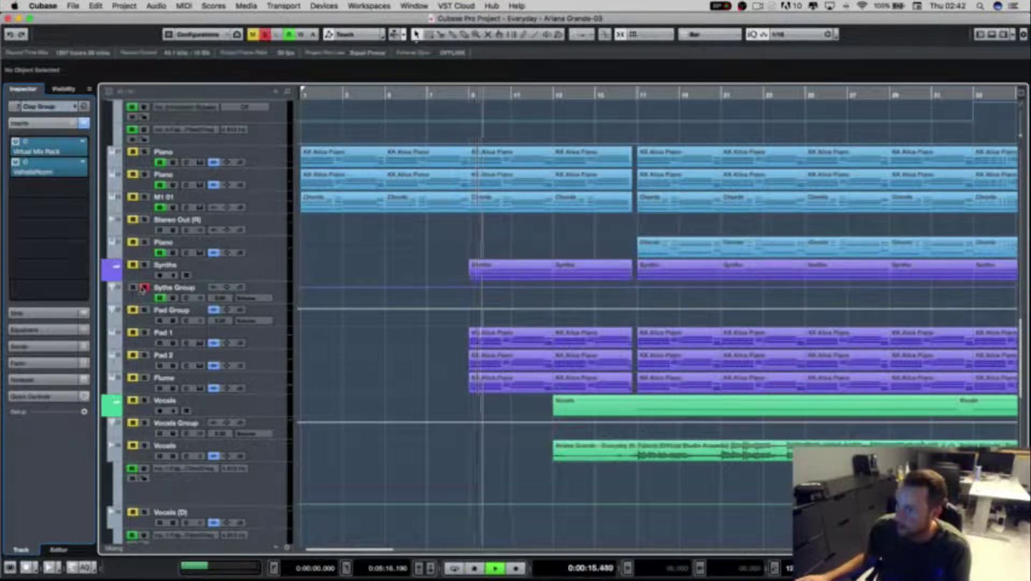
key(space)
Step: Switch the solo to the Pad Group, Pad 1, Pad 2 and Flume tracks, listen to them up to about bar 13, and stop playback
click(146, 287)
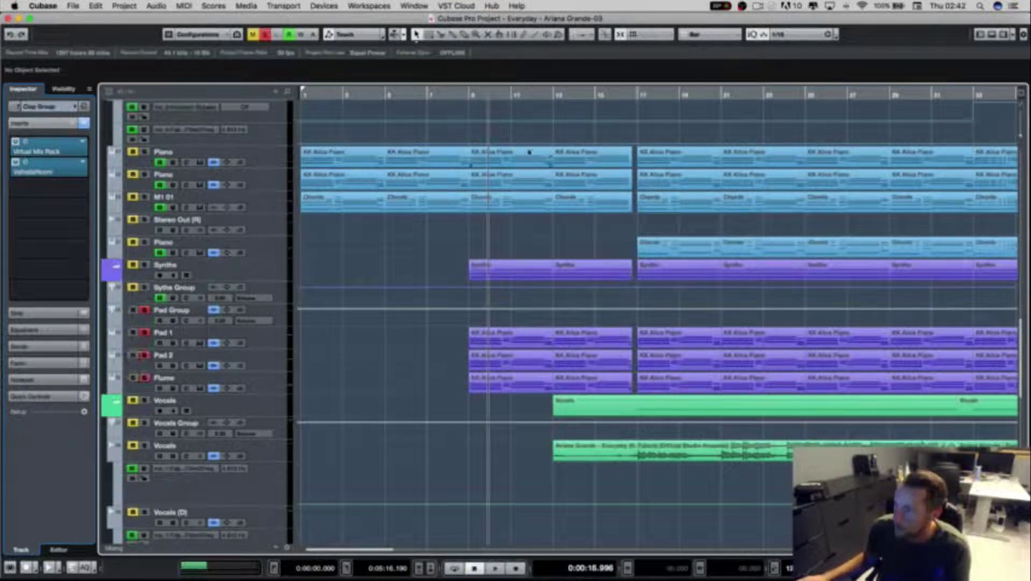
key(space)
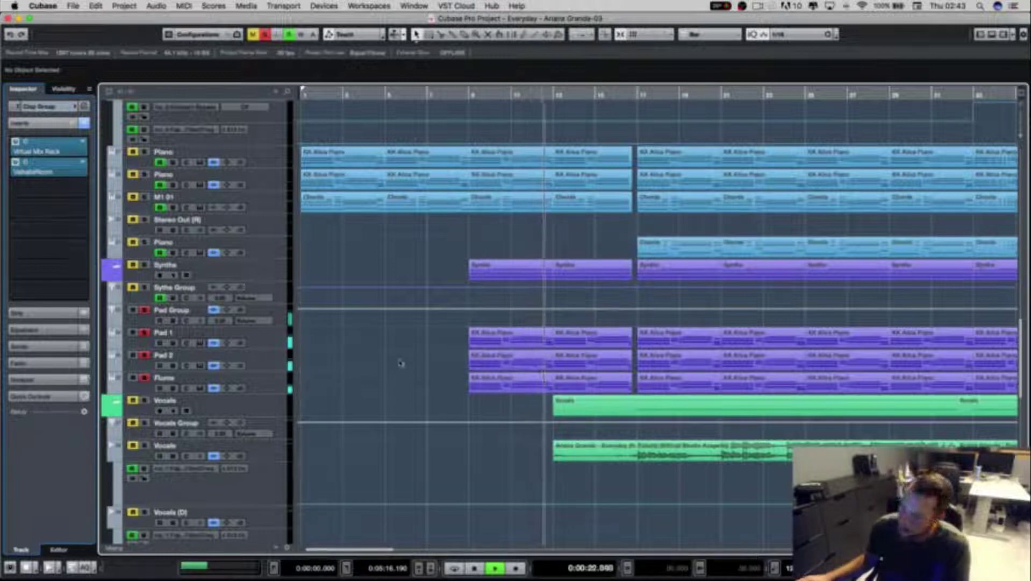
key(space)
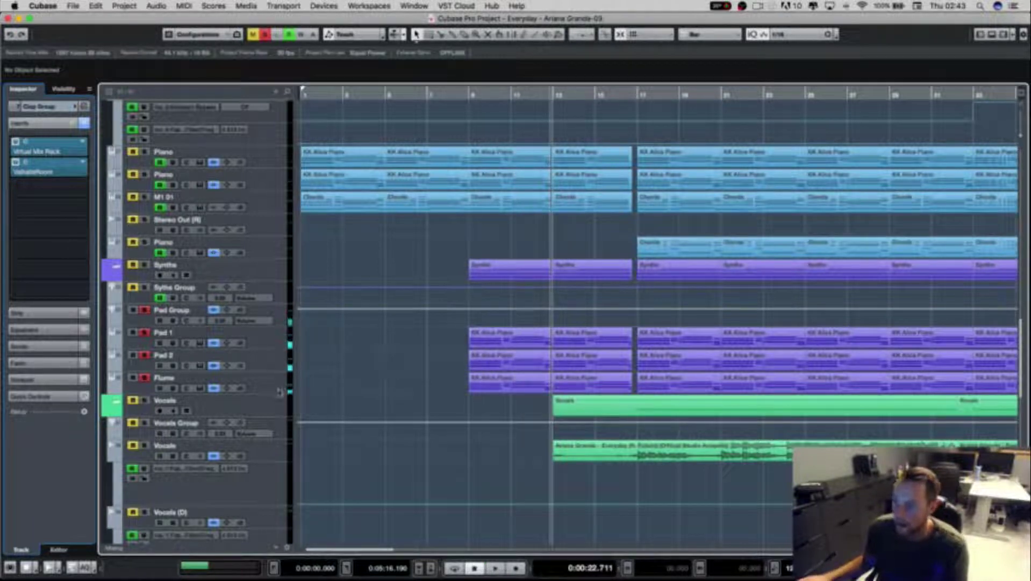
Step: Narrow the solo to Pad 1 with the Pad Group and examine its FabFilter Pro-Q 2 curve and Sylenth1 patch, closing both plug-in windows
click(144, 356)
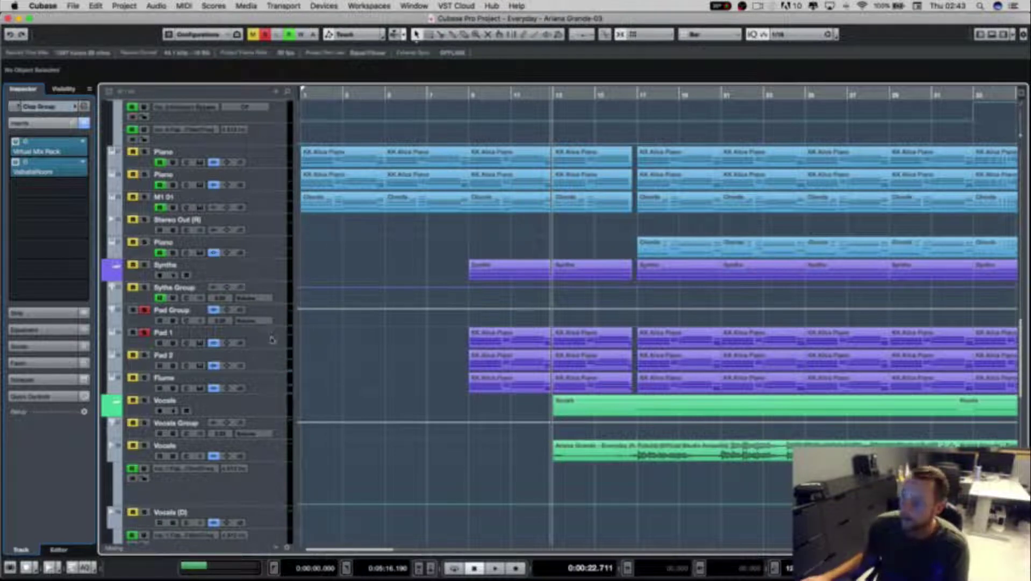
click(271, 339)
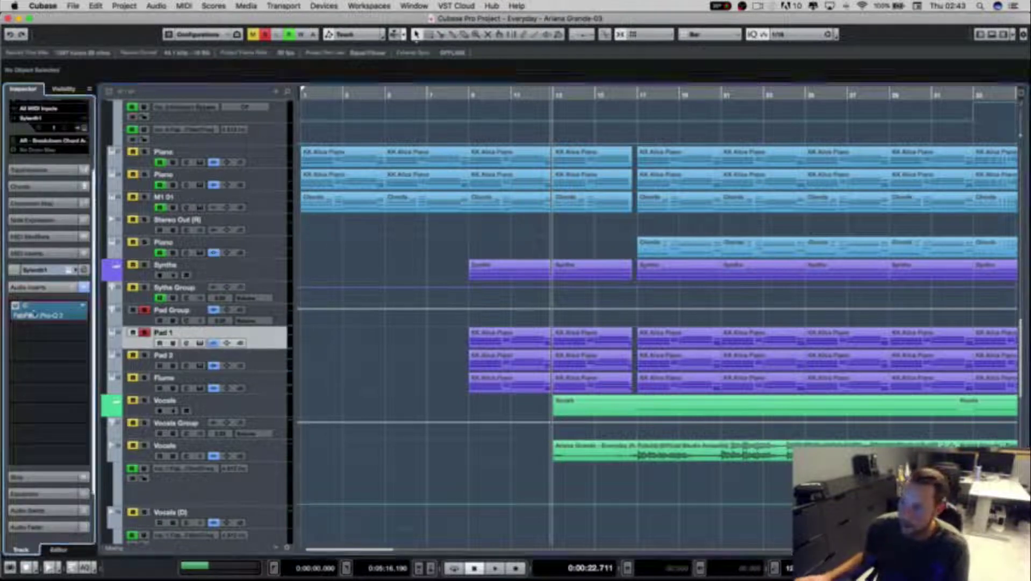
click(48, 313)
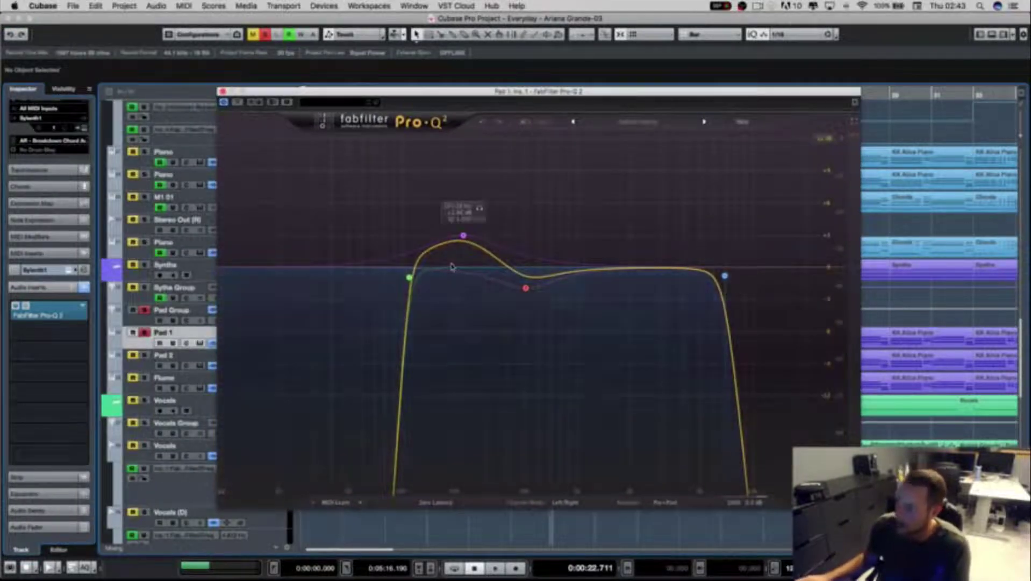
click(480, 246)
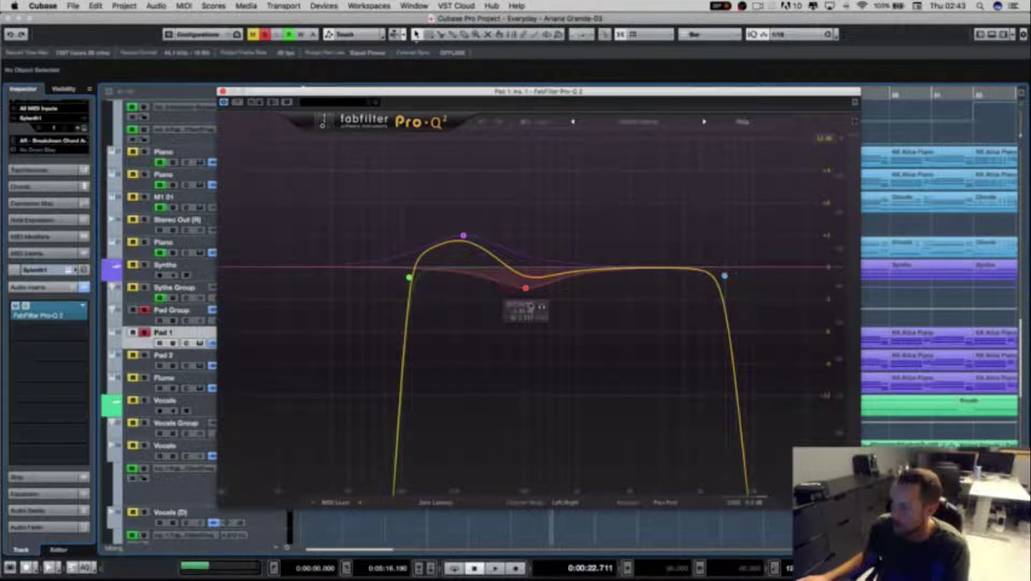
key(BackSpace)
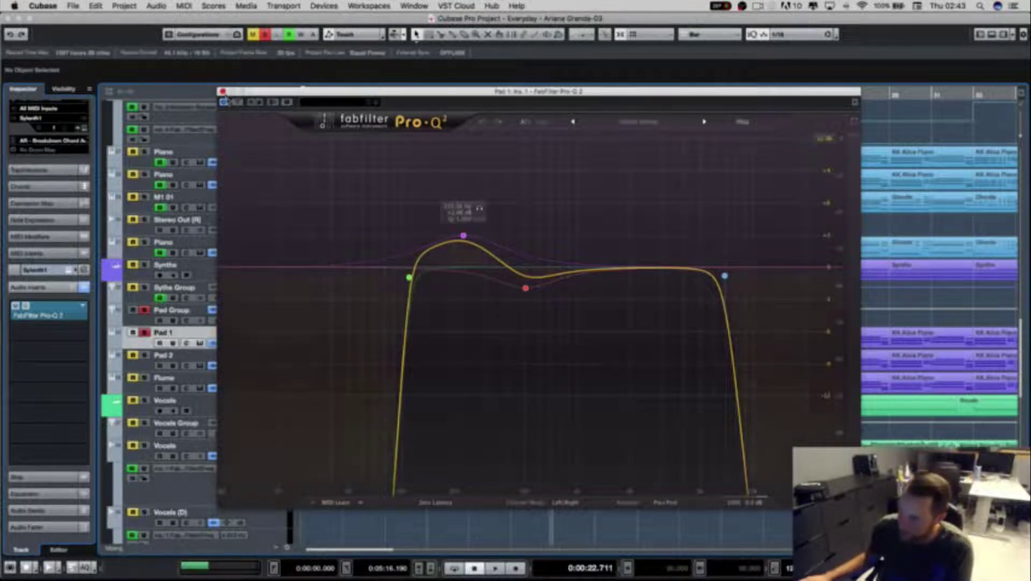
click(223, 91)
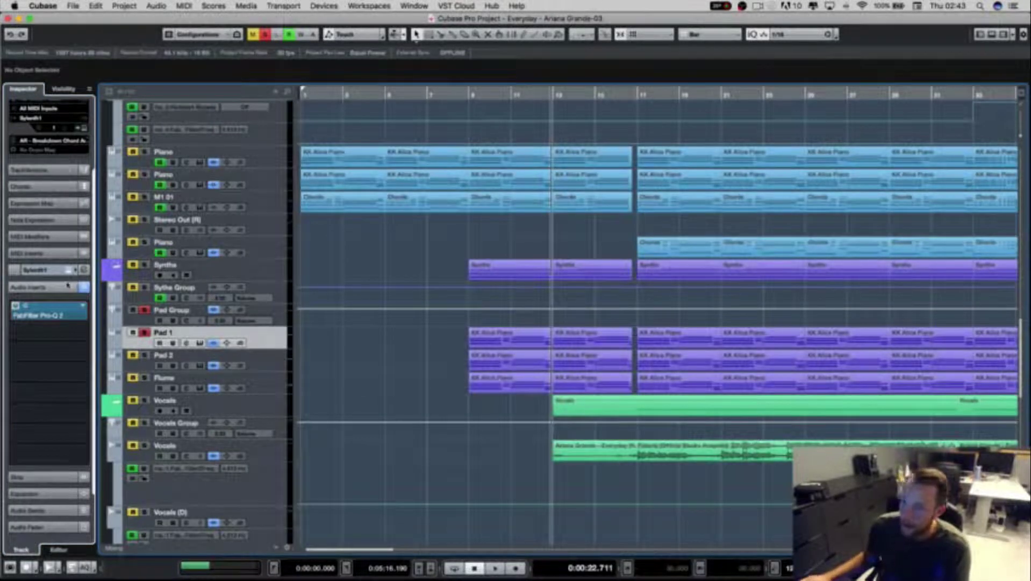
click(82, 130)
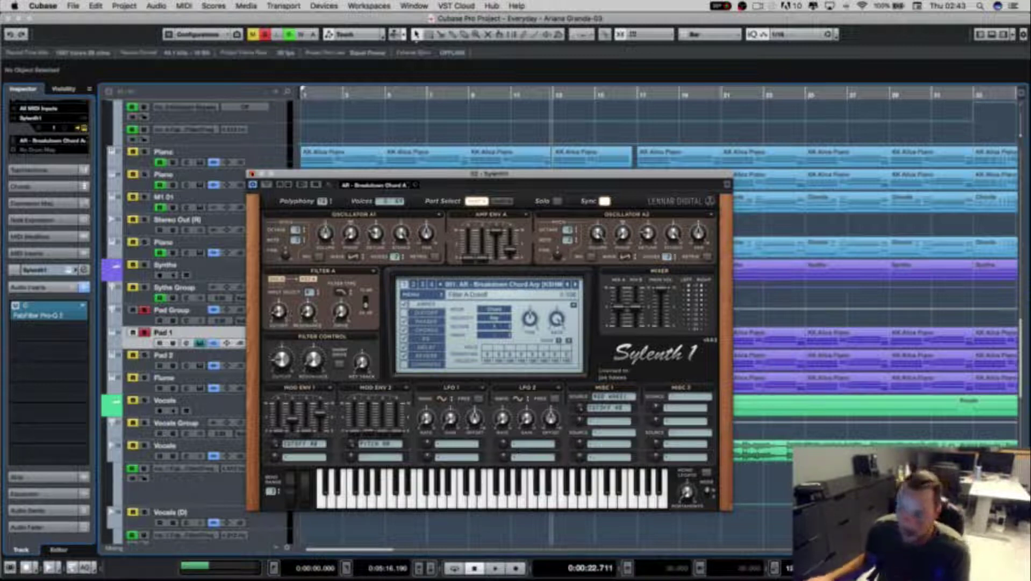
click(253, 173)
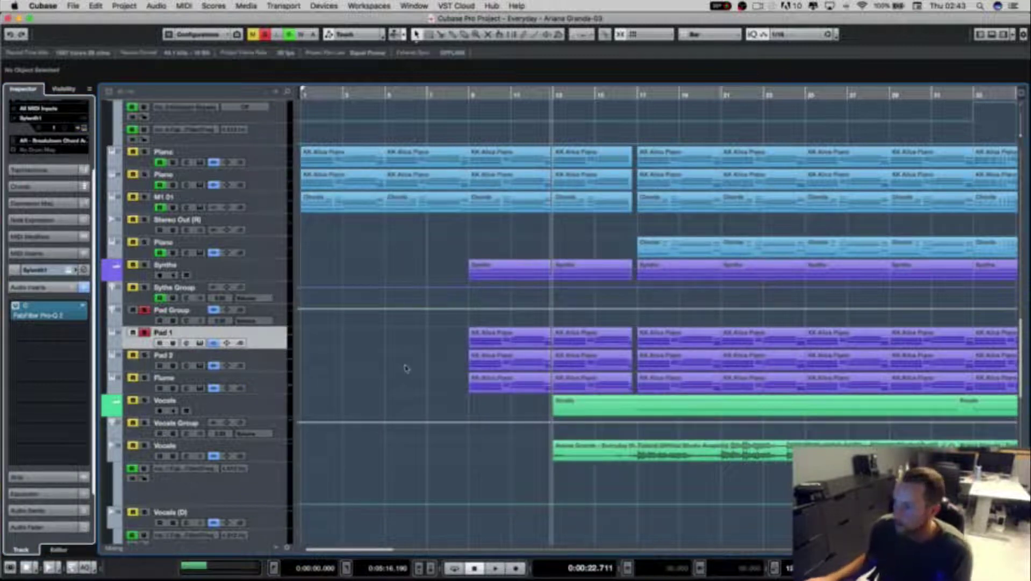
Step: Examine the Nexus patch and the REQ 6 Stereo insert on Pad 2, closing each plug-in window
click(272, 364)
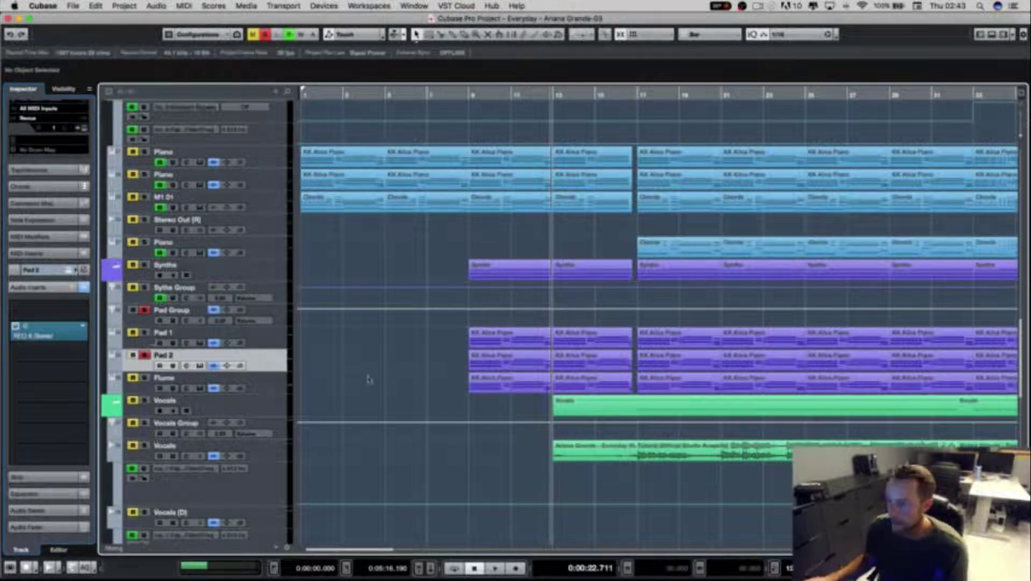
click(83, 129)
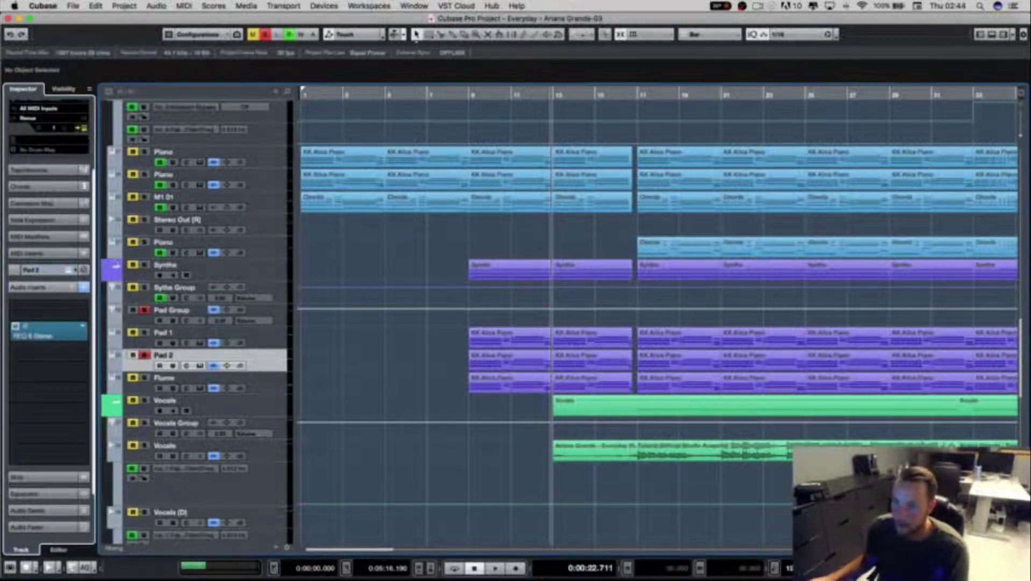
drag(420, 203, 420, 192)
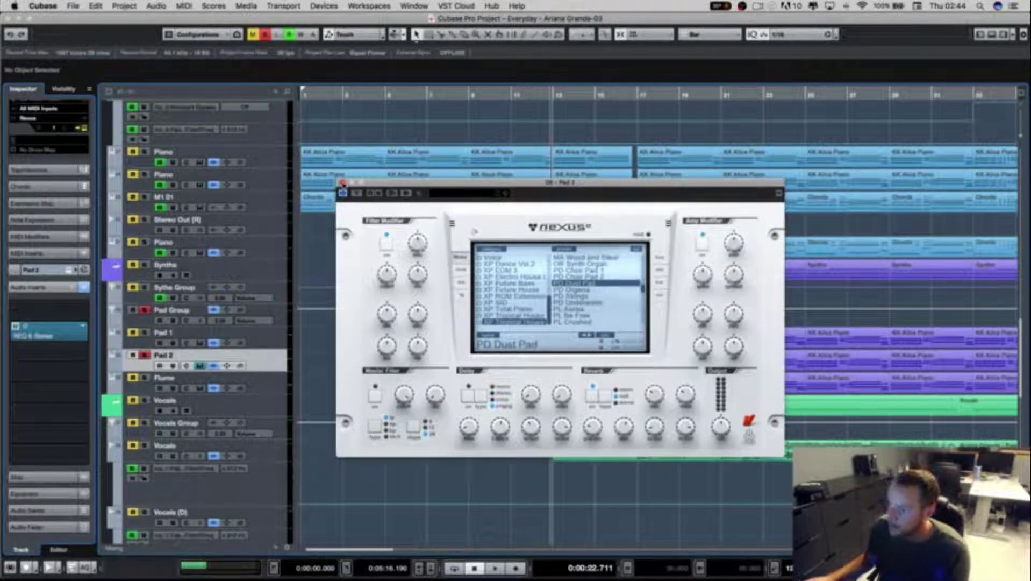
click(342, 183)
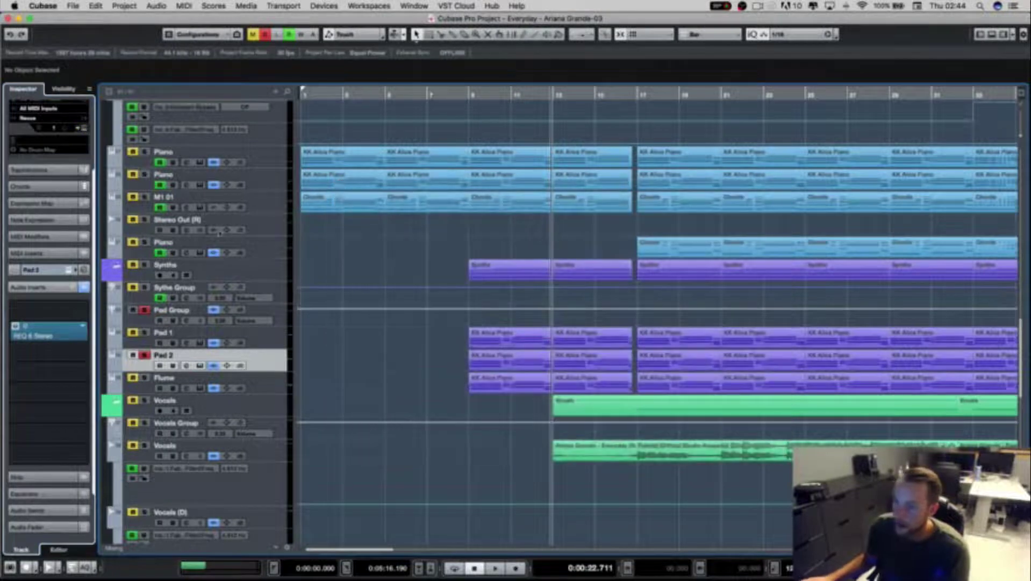
click(49, 332)
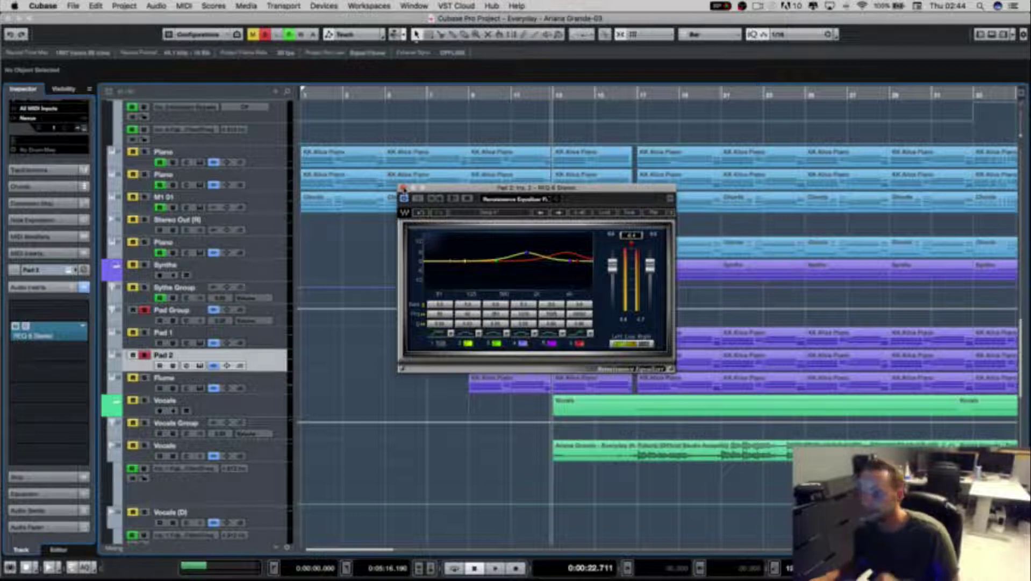
click(404, 189)
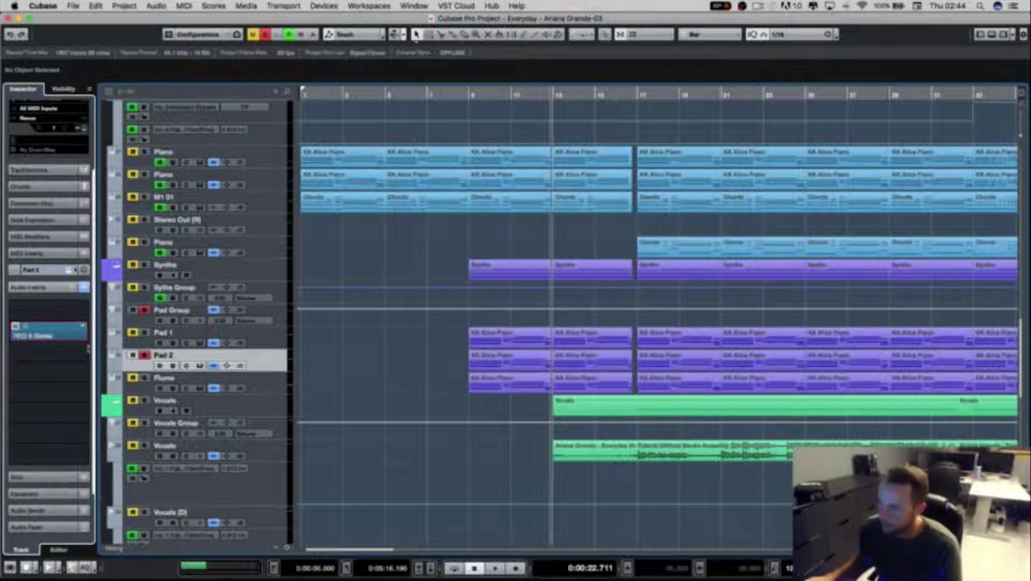
Step: Select the Flume track, listen to it soloed from bar 13, and stop playback
click(273, 388)
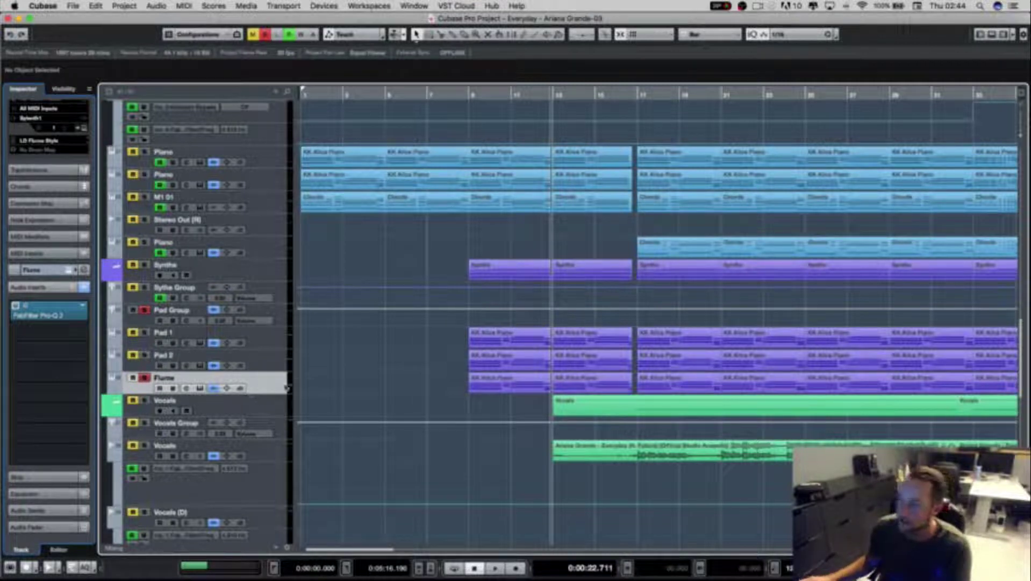
key(space)
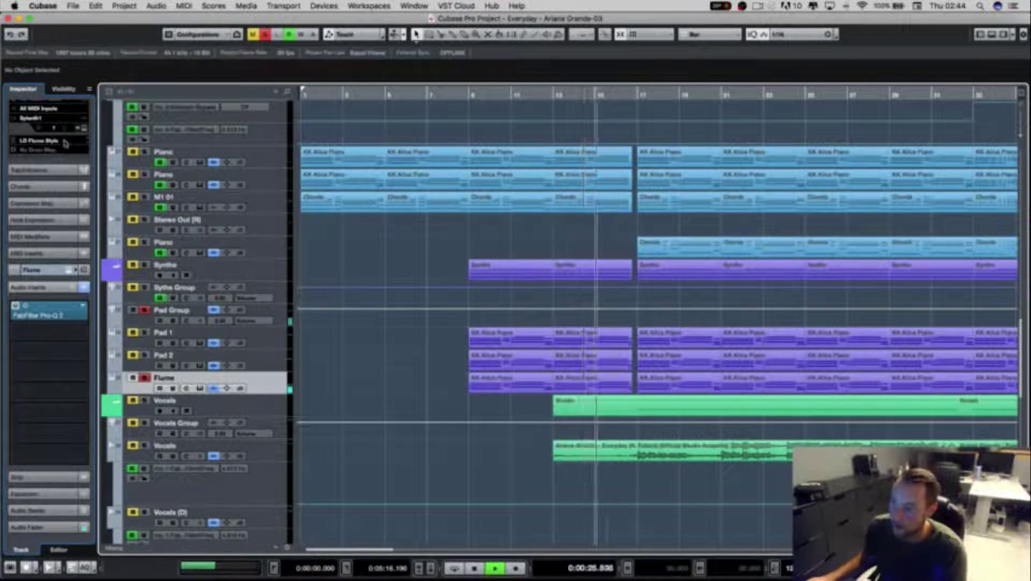
key(space)
Step: Add Pad 1 and Pad 2 to the soloed Flume track, listen to the layers together from bar 13, and stop playback
click(144, 356)
click(144, 332)
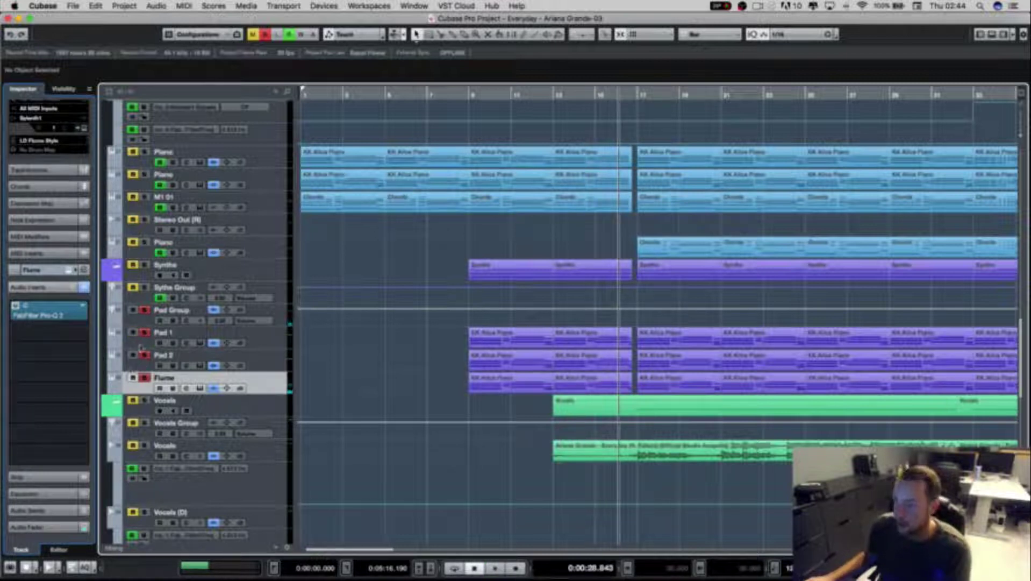
click(557, 97)
key(space)
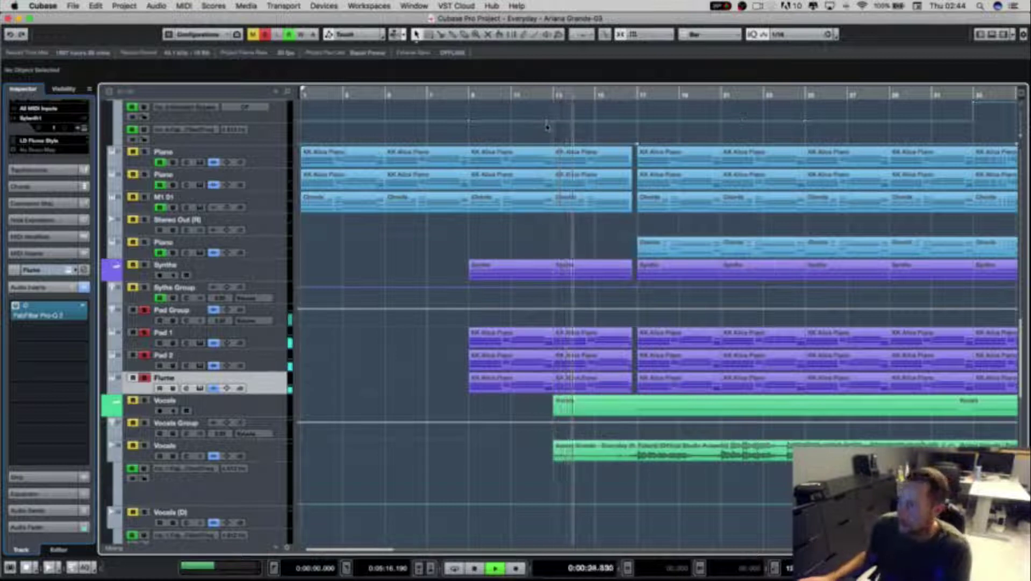
key(space)
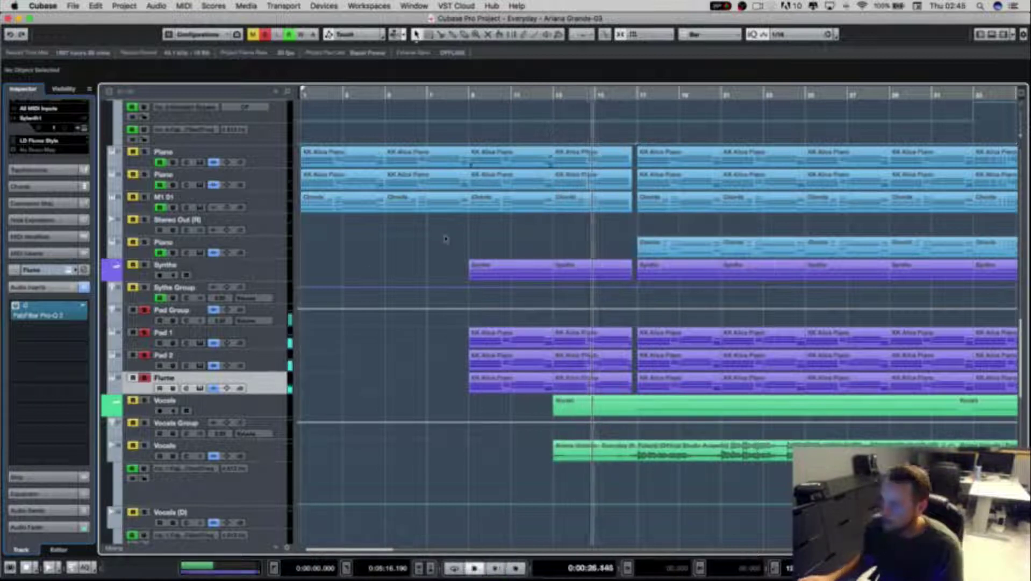
Step: Examine the FabFilter Pro-Q 2 curve on the Flume track and close its window
click(267, 369)
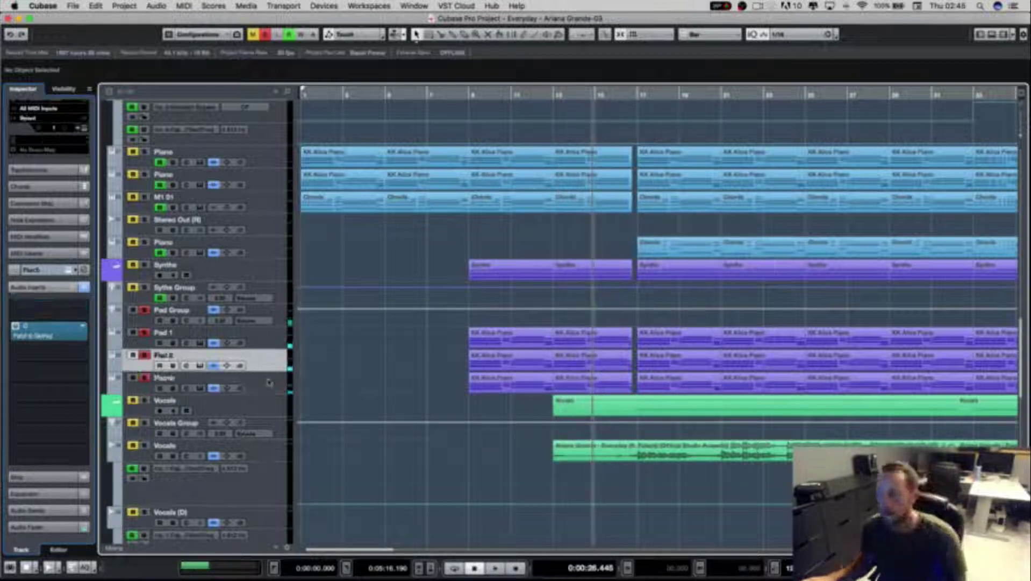
click(270, 383)
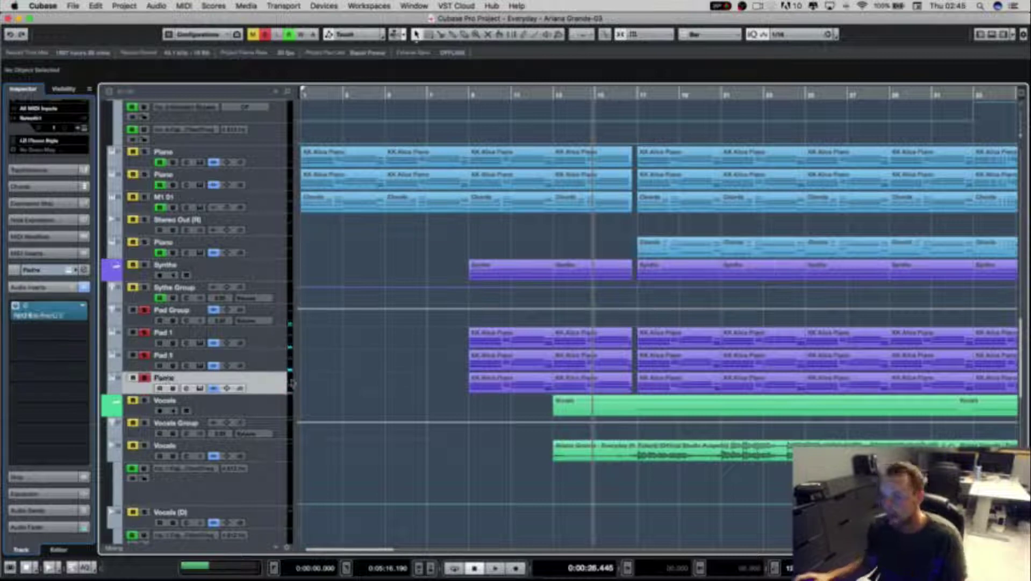
click(56, 310)
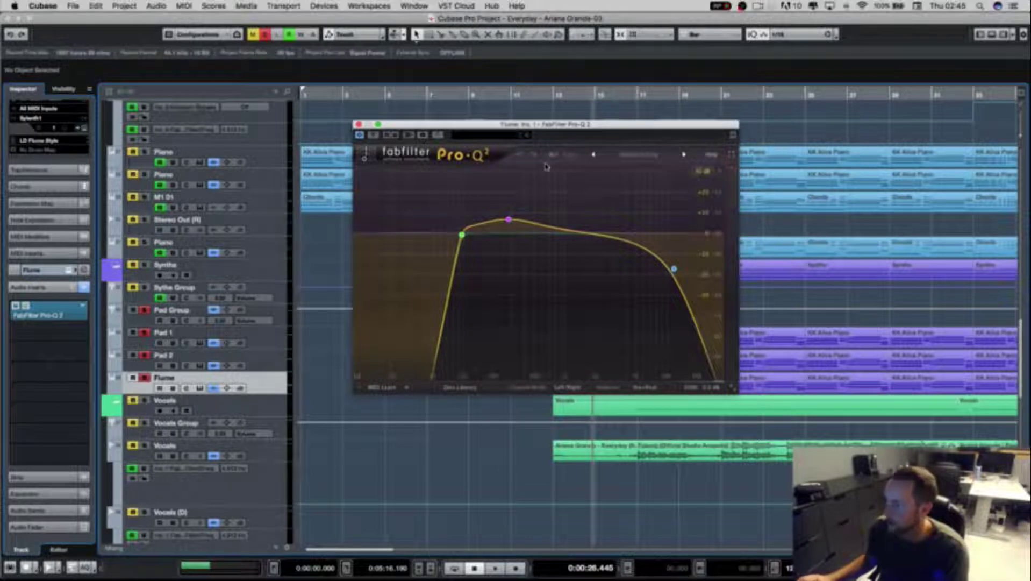
click(359, 124)
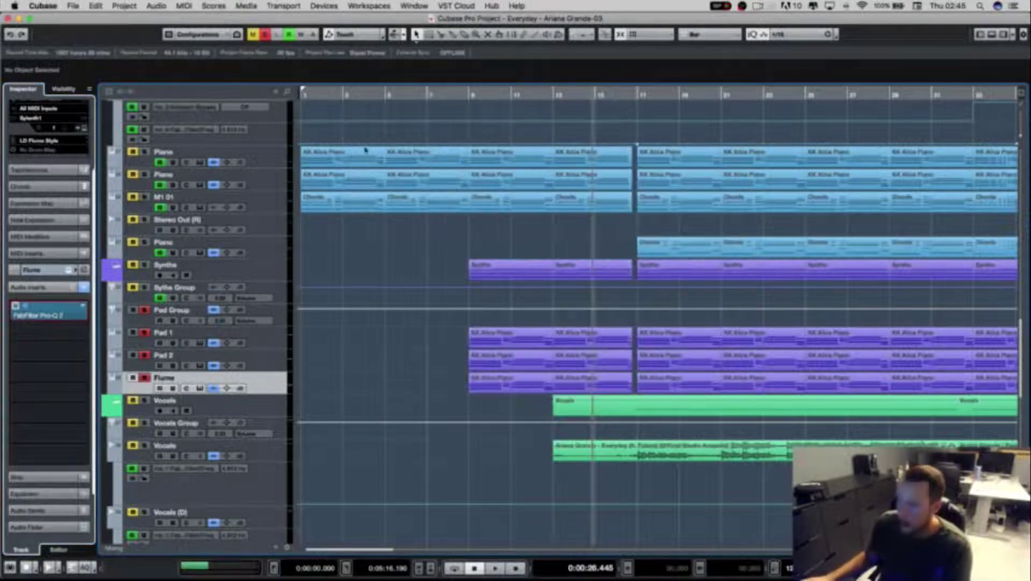
Step: Examine the Virtual Mix Rack insert on the Pad Group, including its AirEQ Air and FG-401 modules, and browse the available module list
click(173, 321)
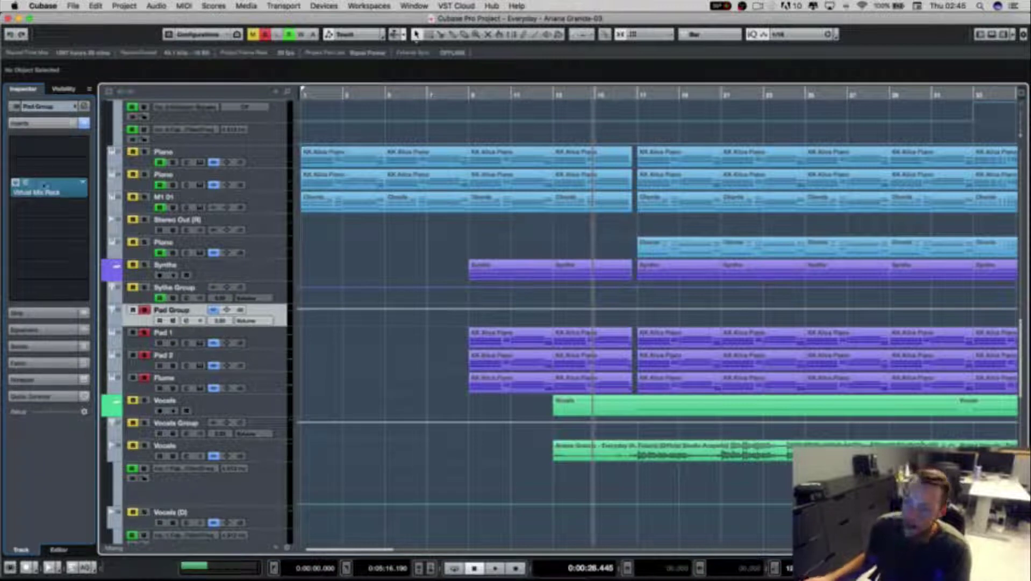
double_click(44, 186)
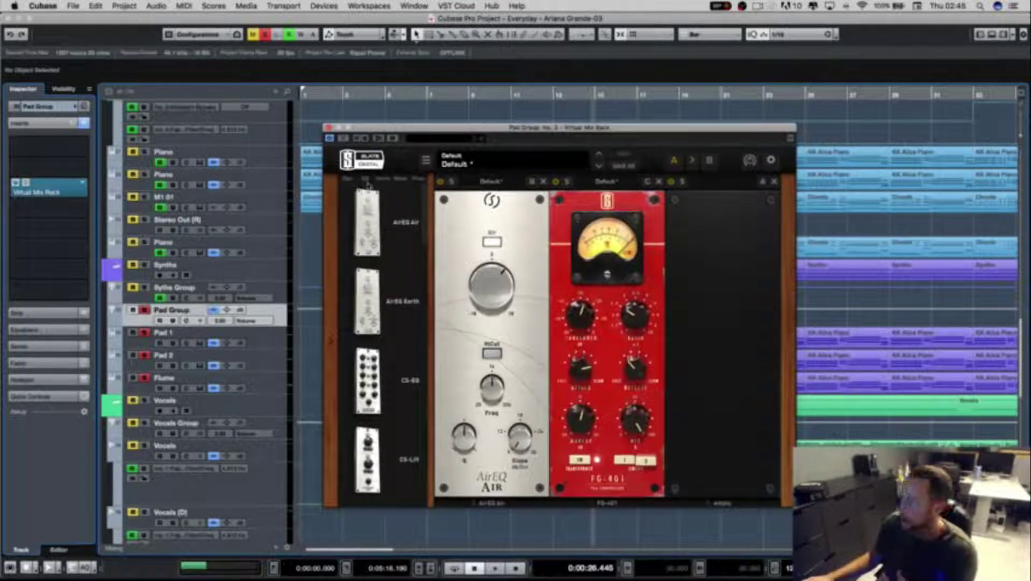
scroll(359, 339, down, 10)
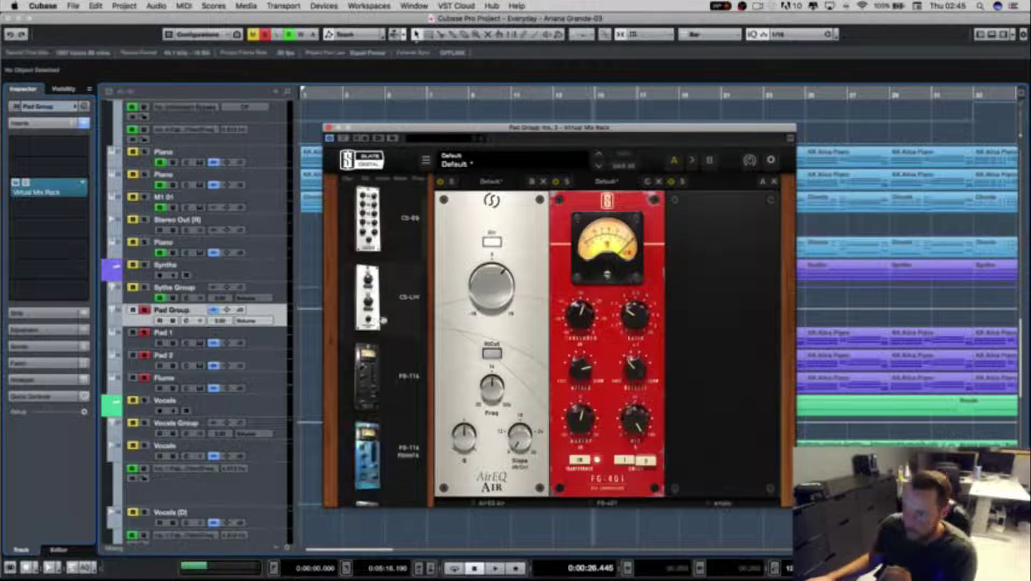
scroll(392, 321, down, 5)
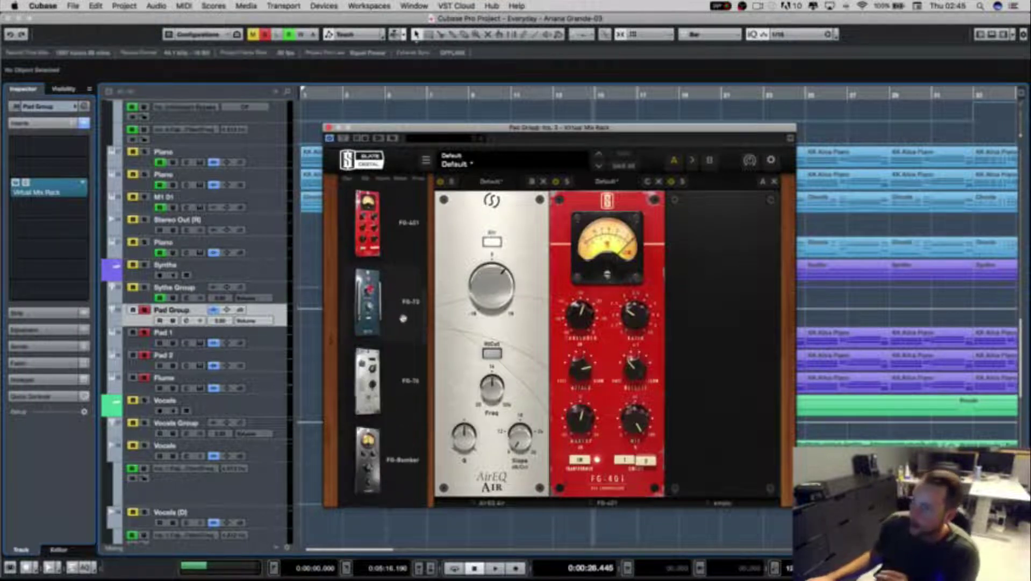
scroll(424, 322, up, 5)
scroll(427, 308, up, 15)
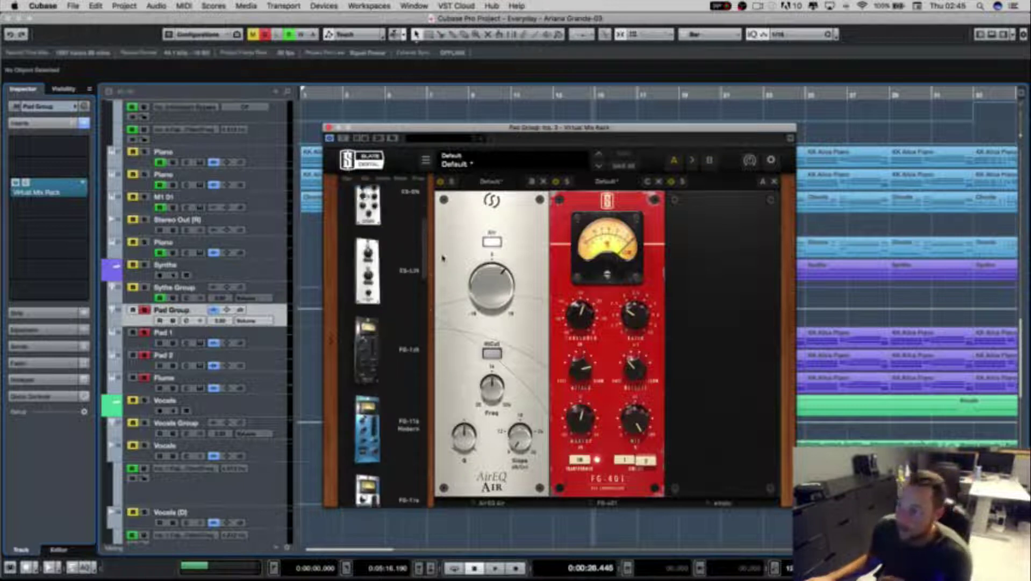
scroll(430, 264, down, 5)
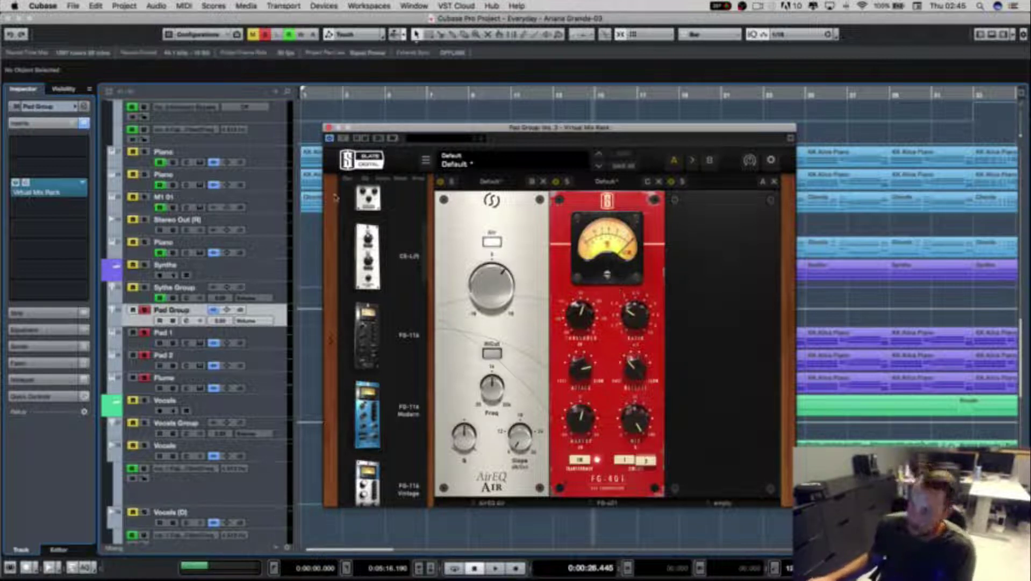
Step: Close the Pad Group's Virtual Mix Rack window and take the Pad Group out of solo
click(330, 128)
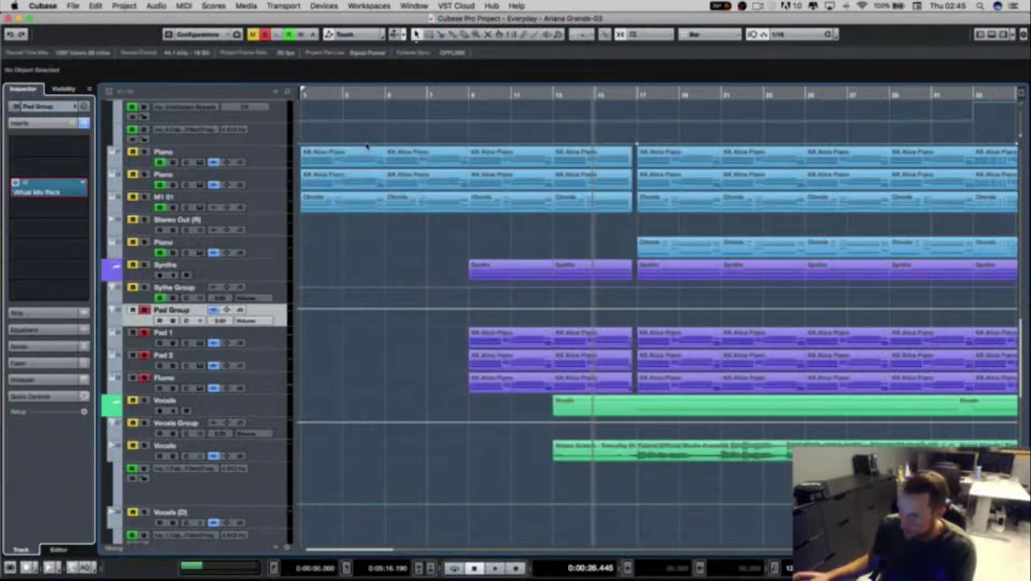
click(144, 311)
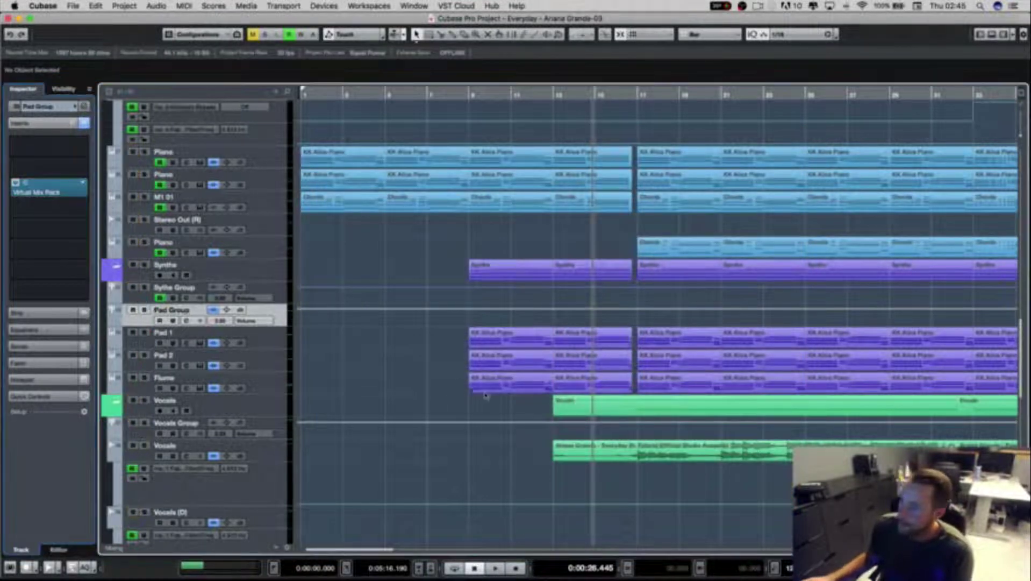
Step: Solo the Guitar Riff track, listen to it from bar 3, and stop playback
scroll(476, 396, down, 3)
scroll(476, 396, down, 10)
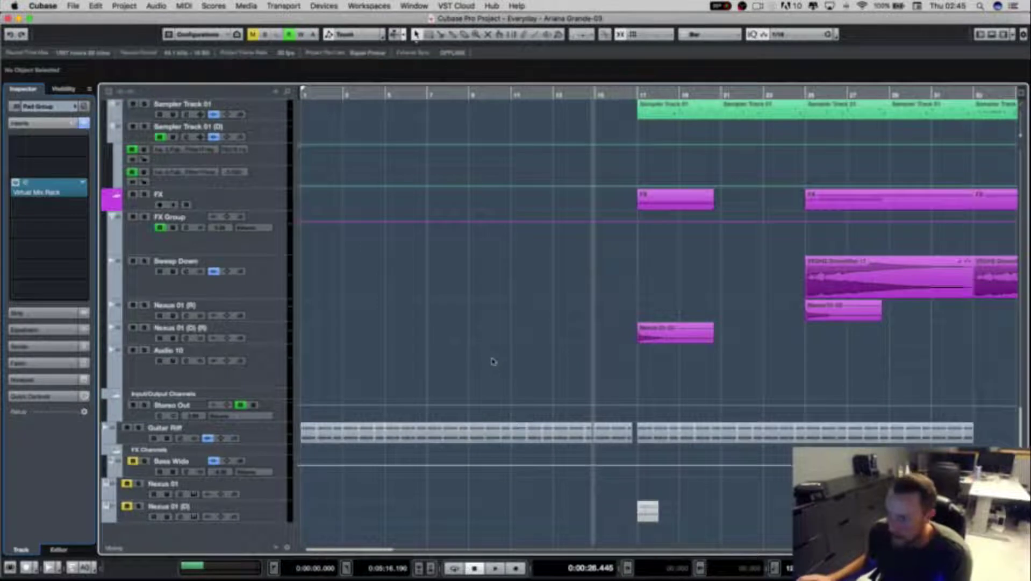
click(140, 428)
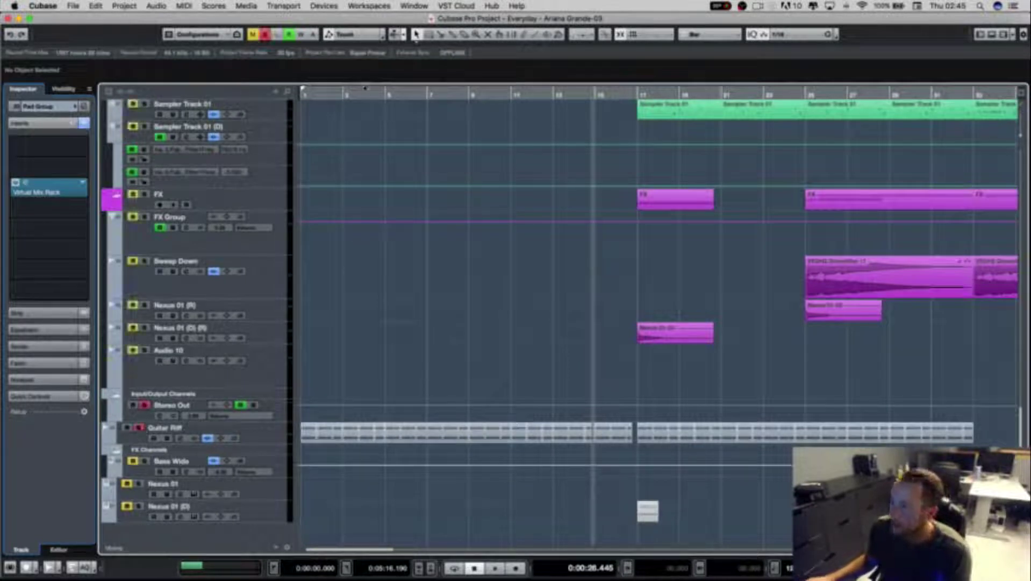
click(342, 98)
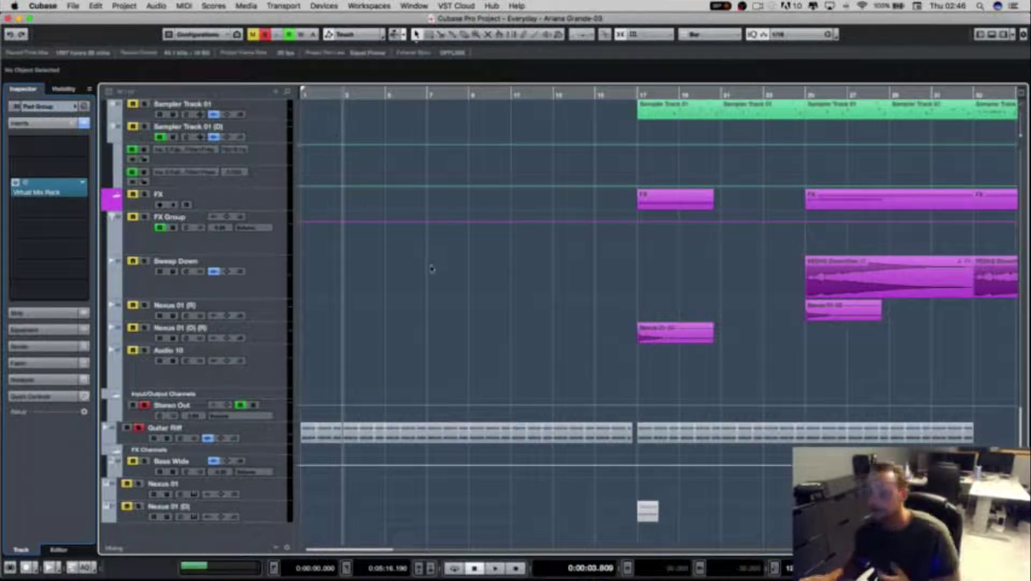
key(space)
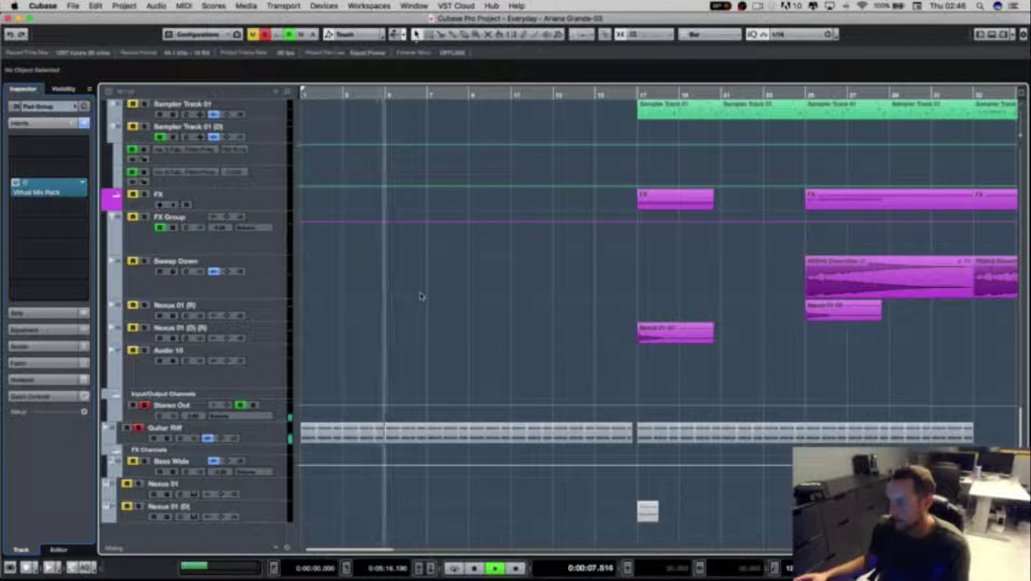
key(space)
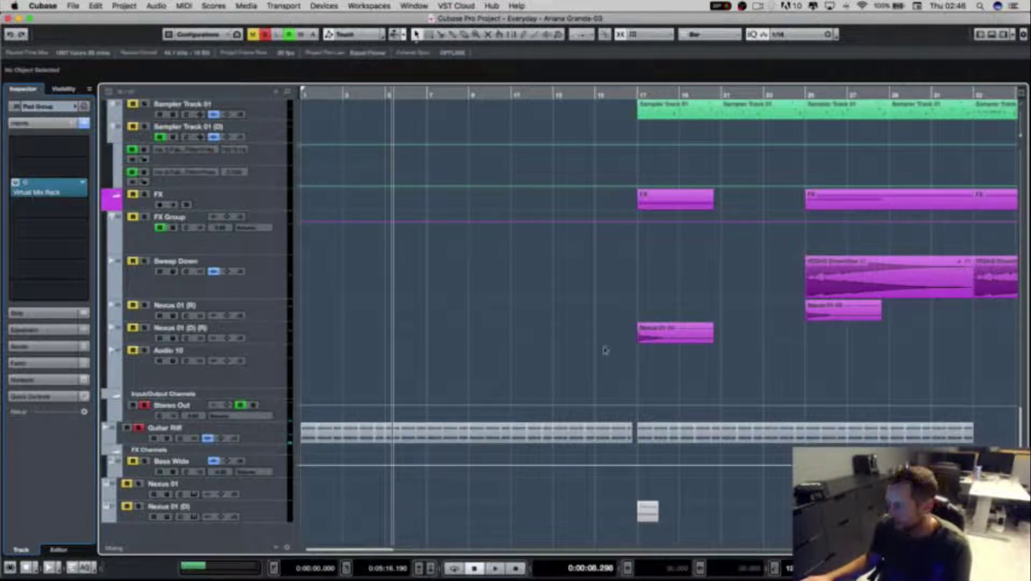
Step: Clear all solos, listen to the full mix from bar 13 up to the change at bar 17, and stop playback
click(265, 34)
key(space)
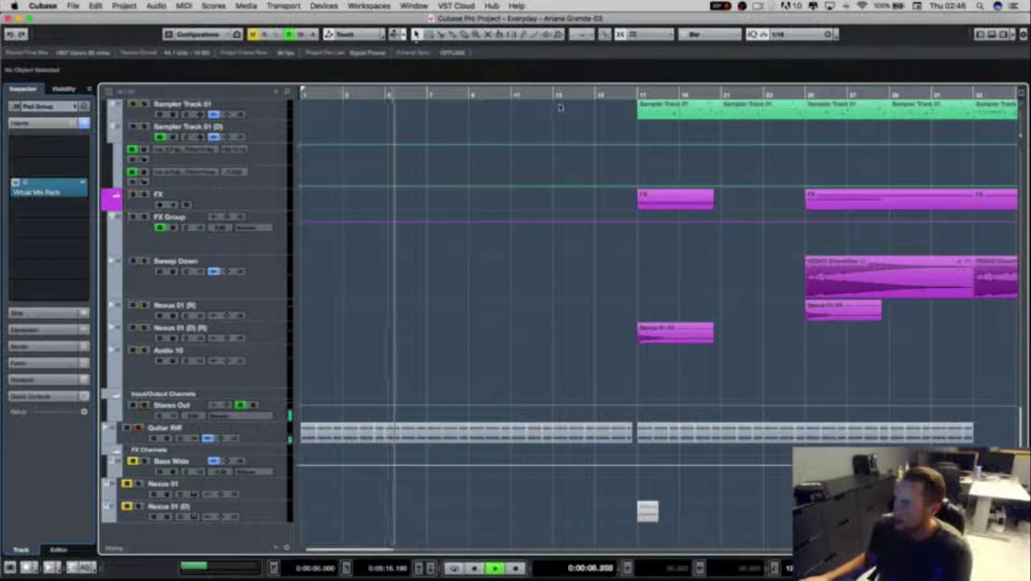
click(560, 97)
scroll(570, 215, up, 10)
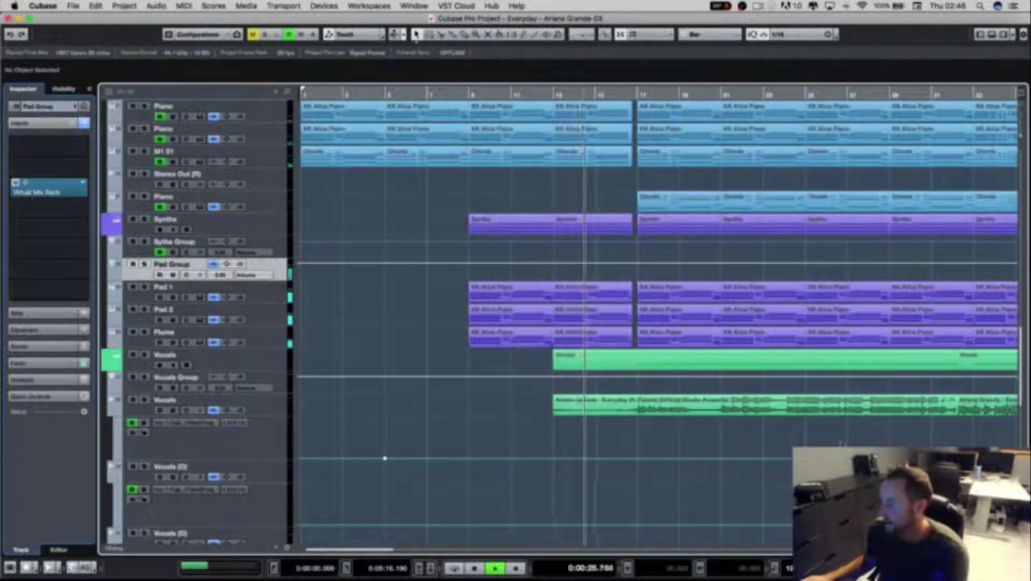
scroll(348, 458, right, 2)
scroll(348, 458, right, 2)
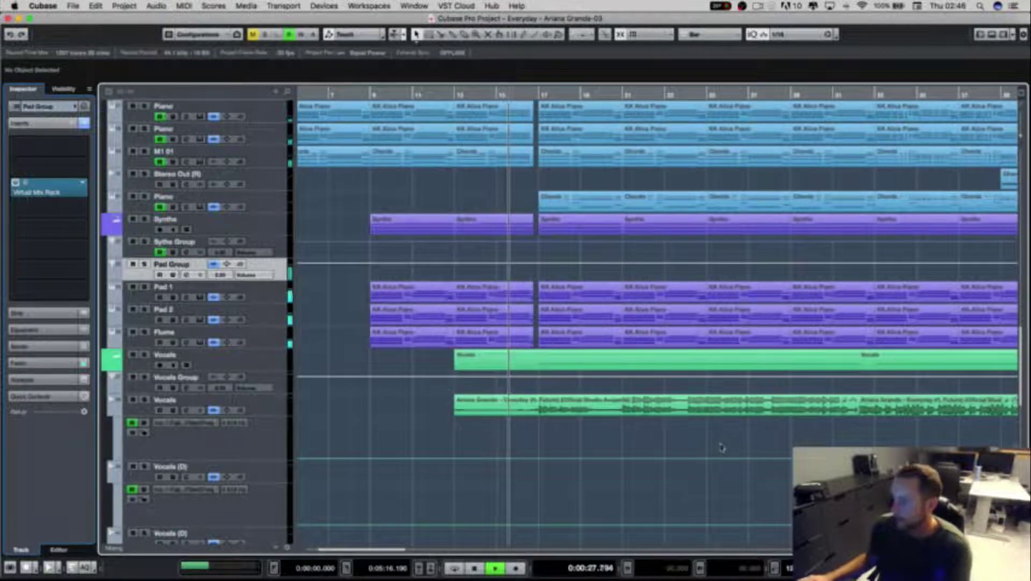
scroll(618, 445, up, 10)
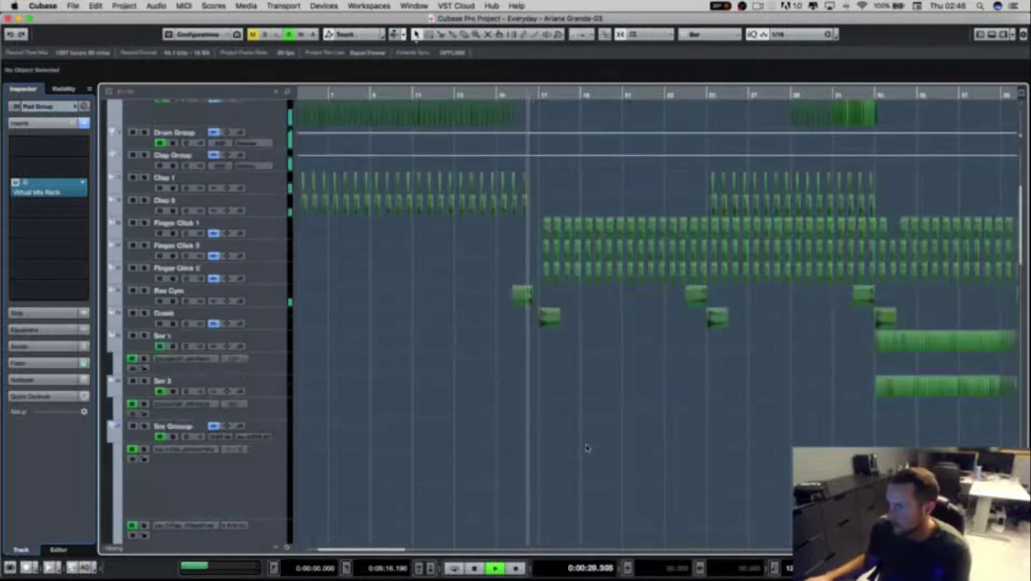
key(space)
scroll(546, 476, down, 1)
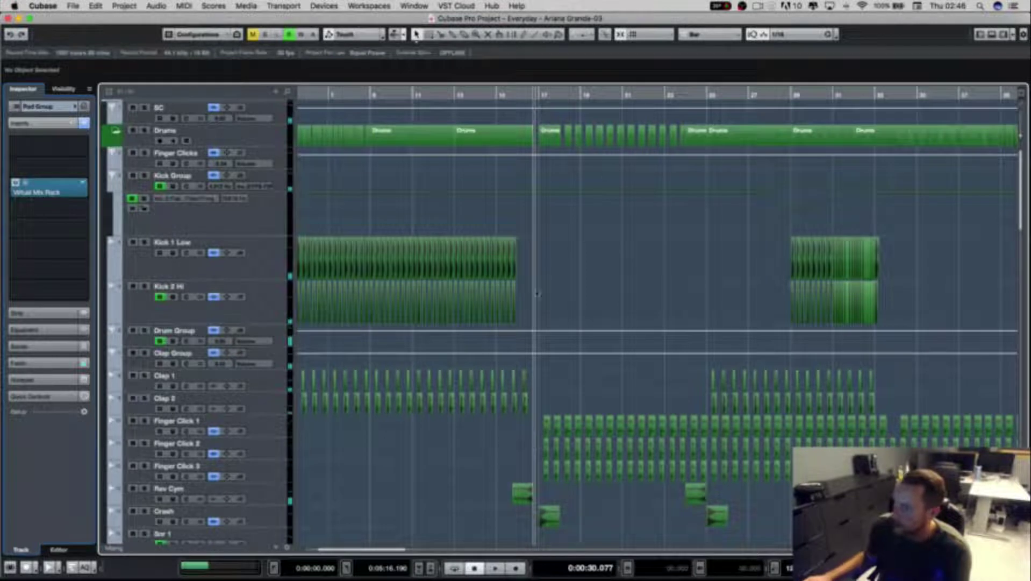
Step: Turn on cycle mode and examine the gap in the kick, clap and cymbal clips leading into bar 17
drag(564, 249, 524, 316)
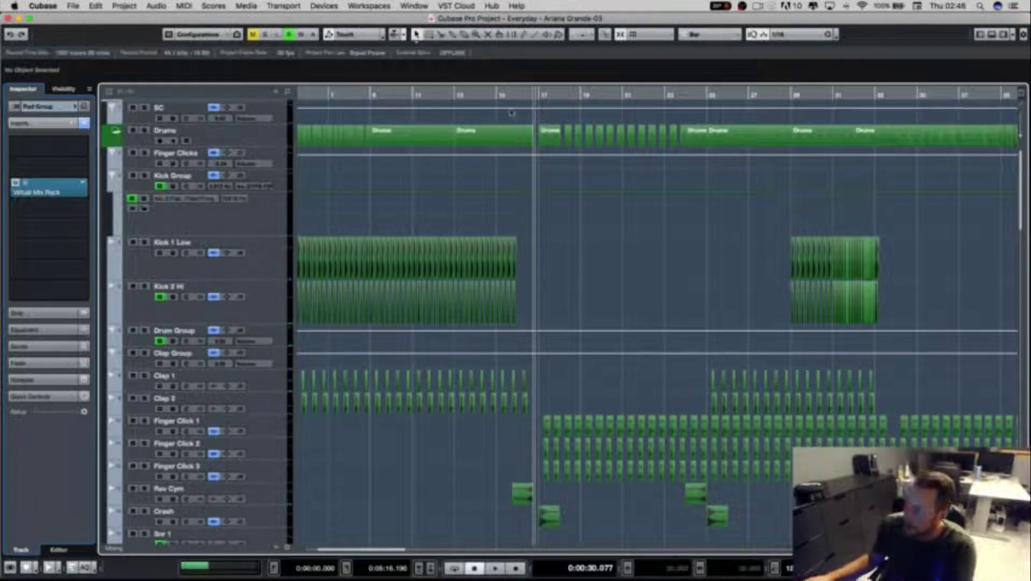
scroll(574, 273, down, 5)
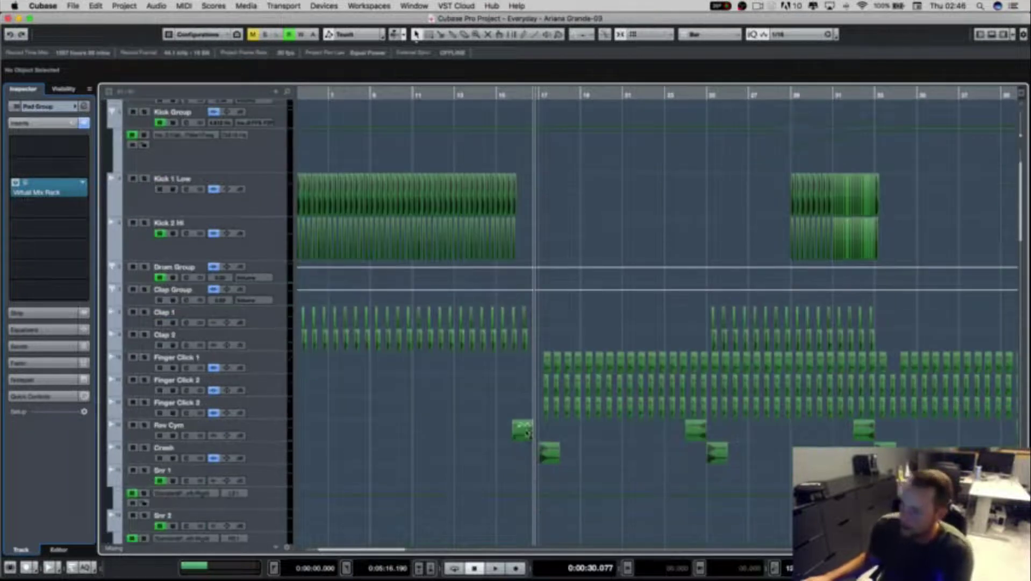
scroll(532, 433, down, 7)
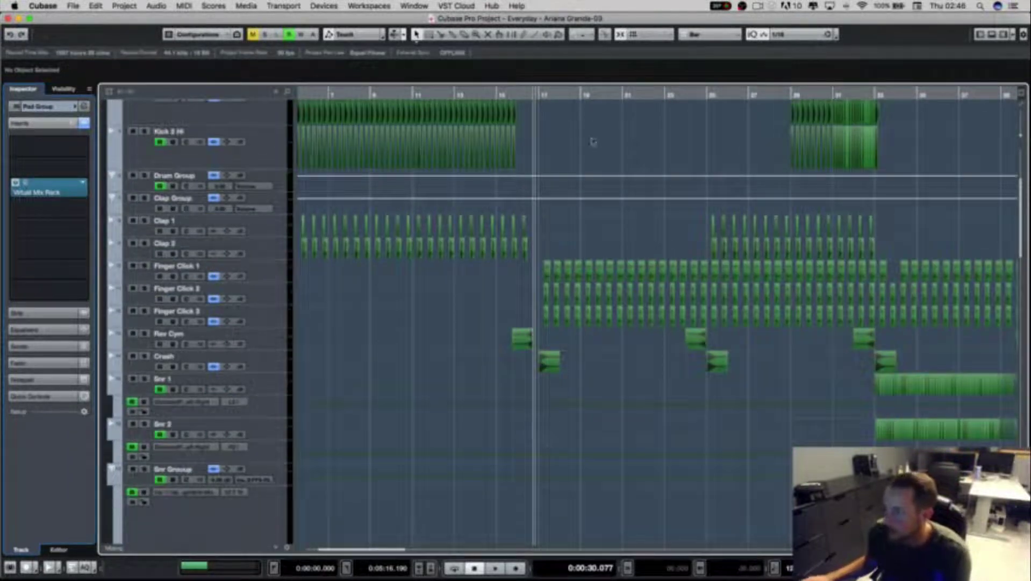
key(KP_Divide)
click(523, 95)
key(h)
key(h)
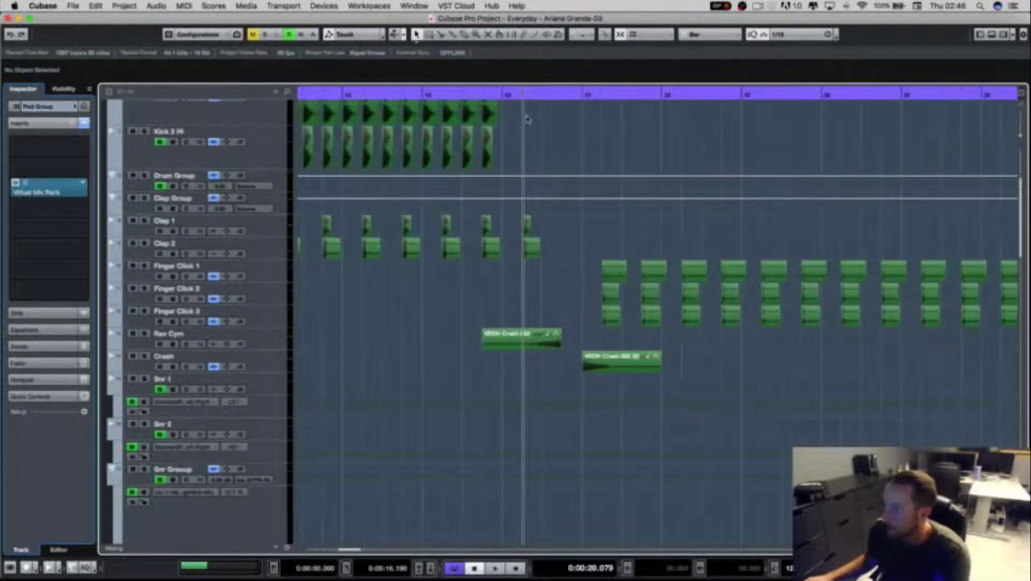
scroll(579, 336, down, 1)
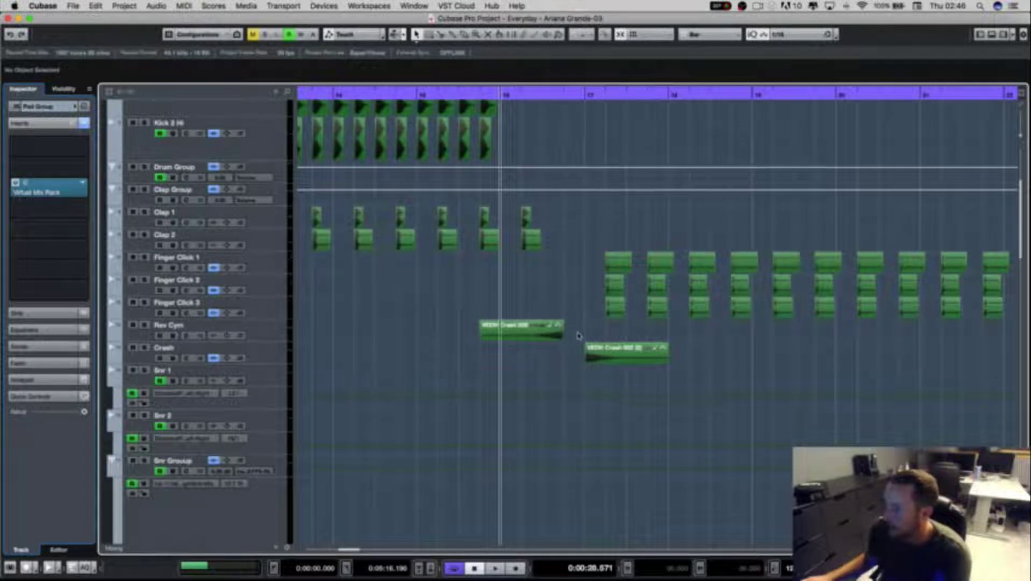
Step: Listen to the reverse cymbal and crash transition from bar 16 into bar 17, and stop playback
click(561, 96)
click(498, 98)
click(498, 98)
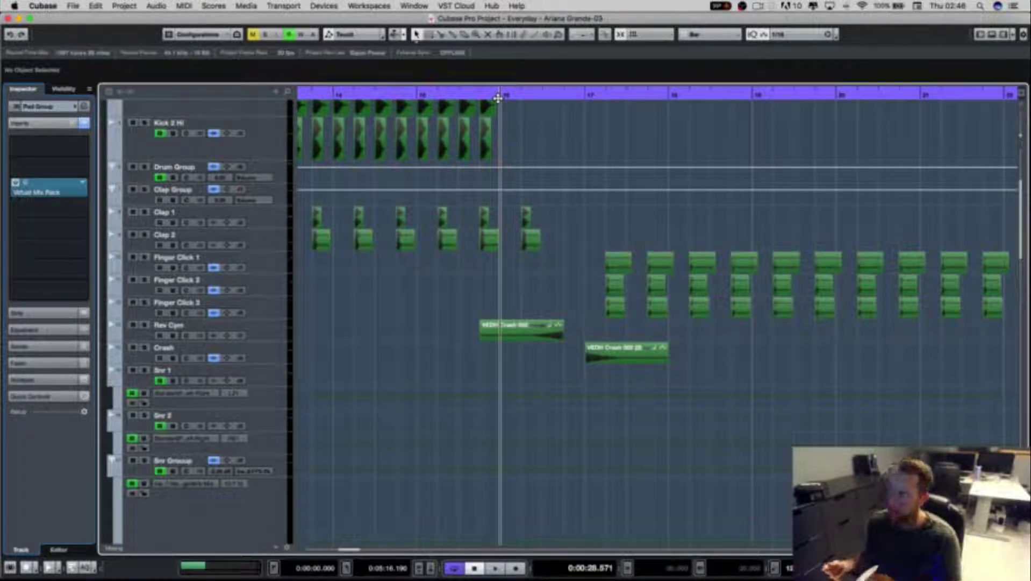
key(space)
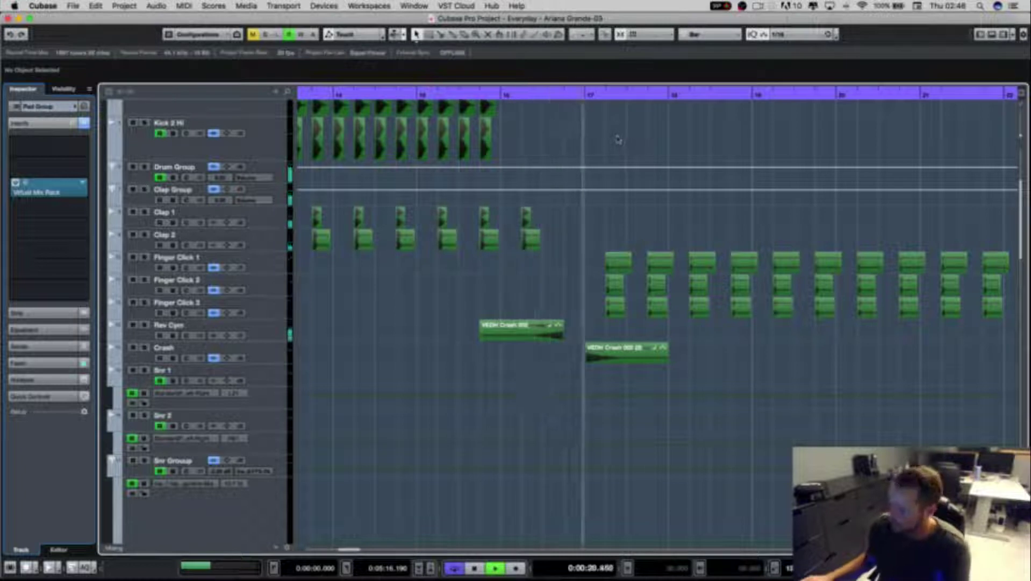
key(space)
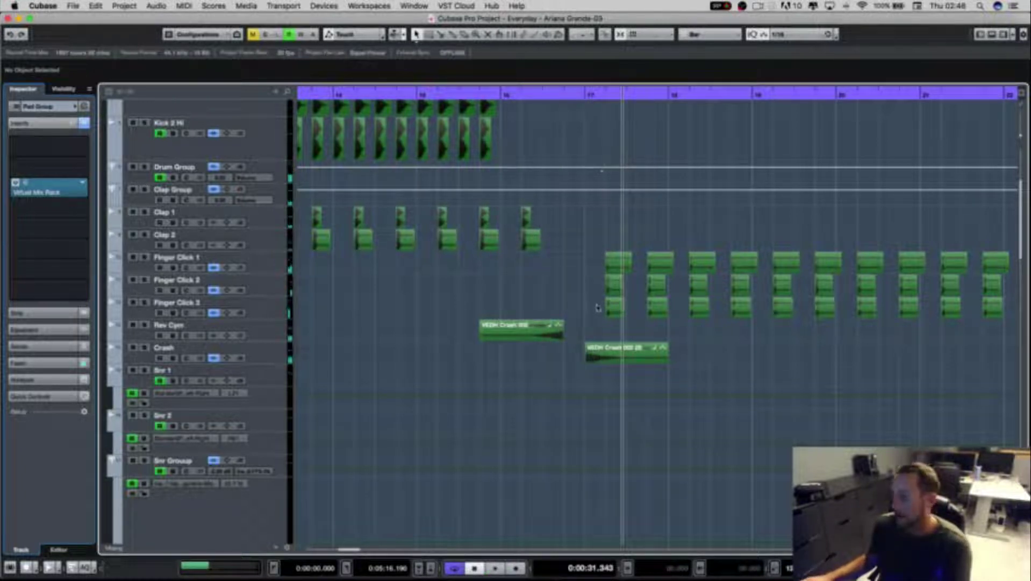
Step: Try the Rev Cym clip starting at bar 16, listen to the transition, undo the move and deselect the clip
drag(543, 342, 565, 340)
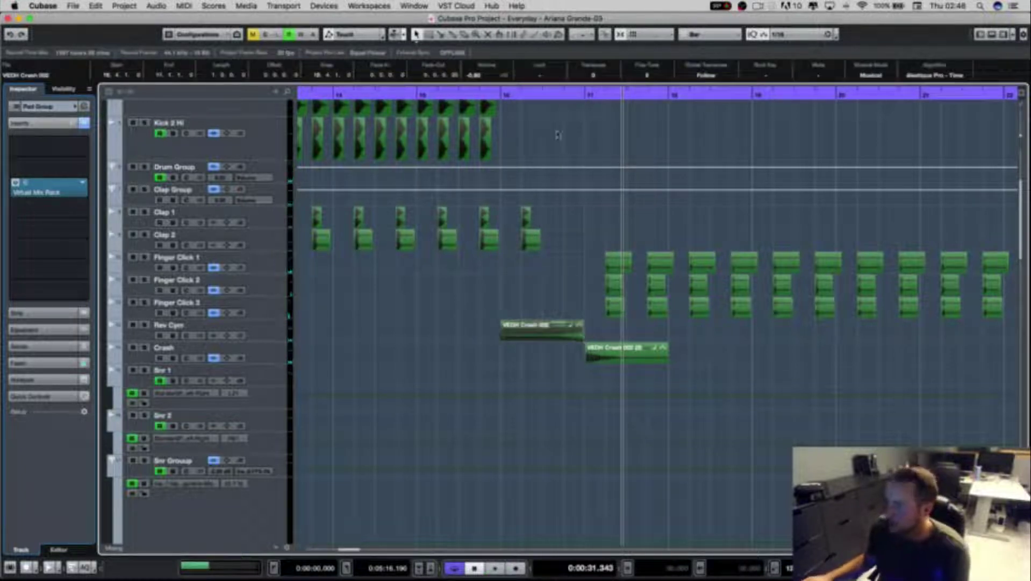
click(500, 95)
key(space)
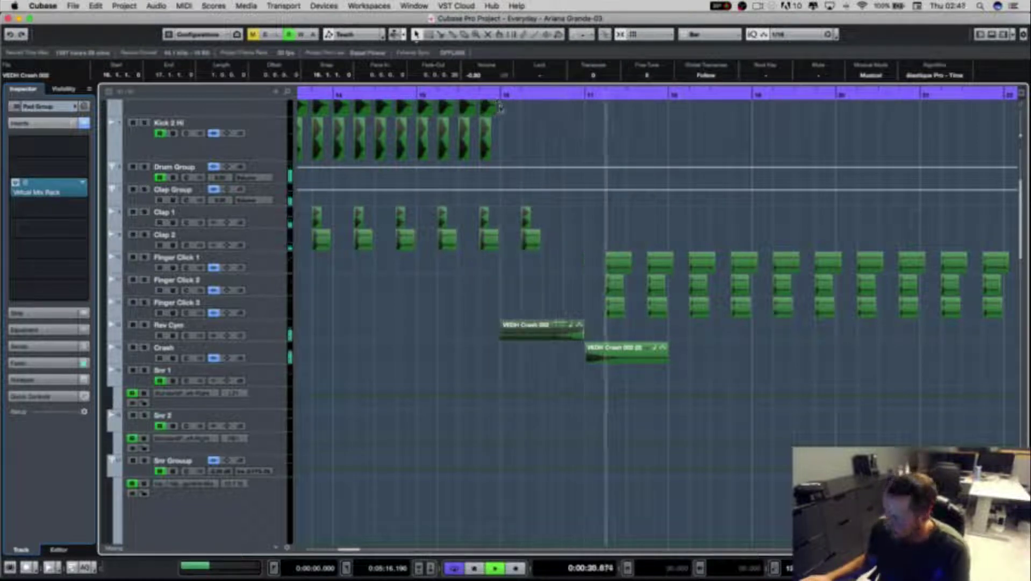
key(space)
key(ctrl+z)
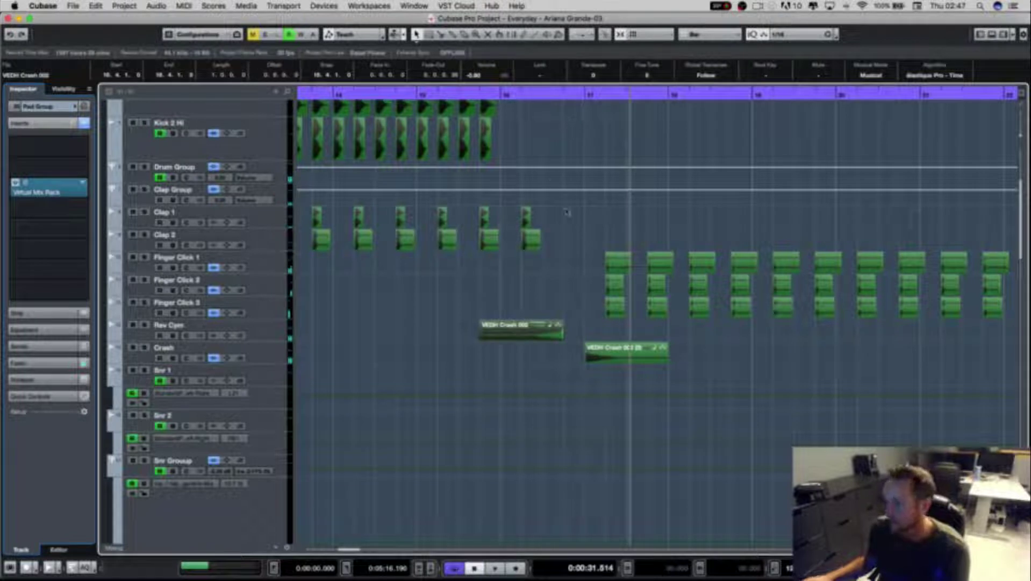
click(584, 264)
Step: Examine how the clips on the drum, bass and keys tracks are cut off just before bar 17
scroll(591, 263, down, 1)
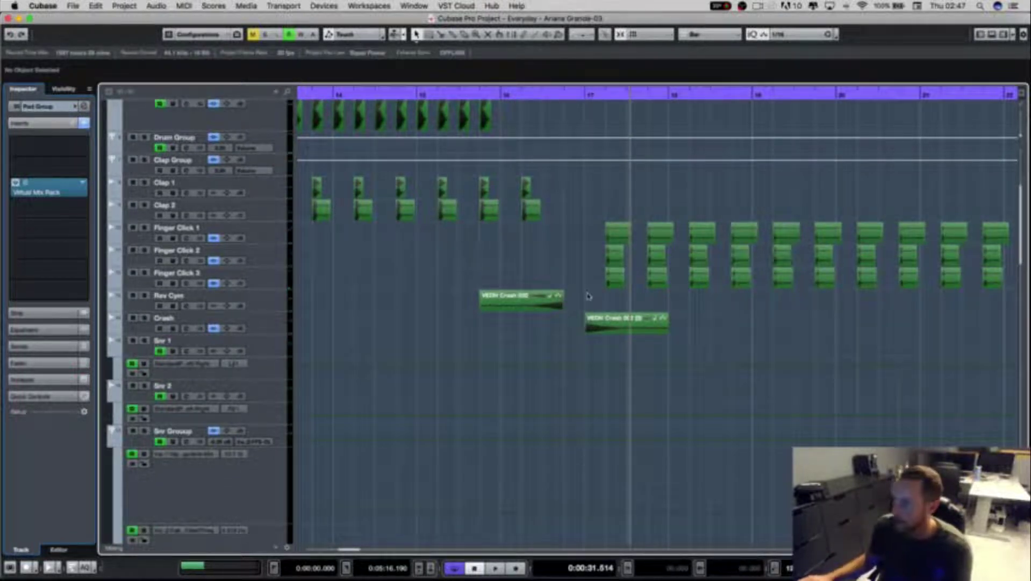
scroll(590, 296, down, 1)
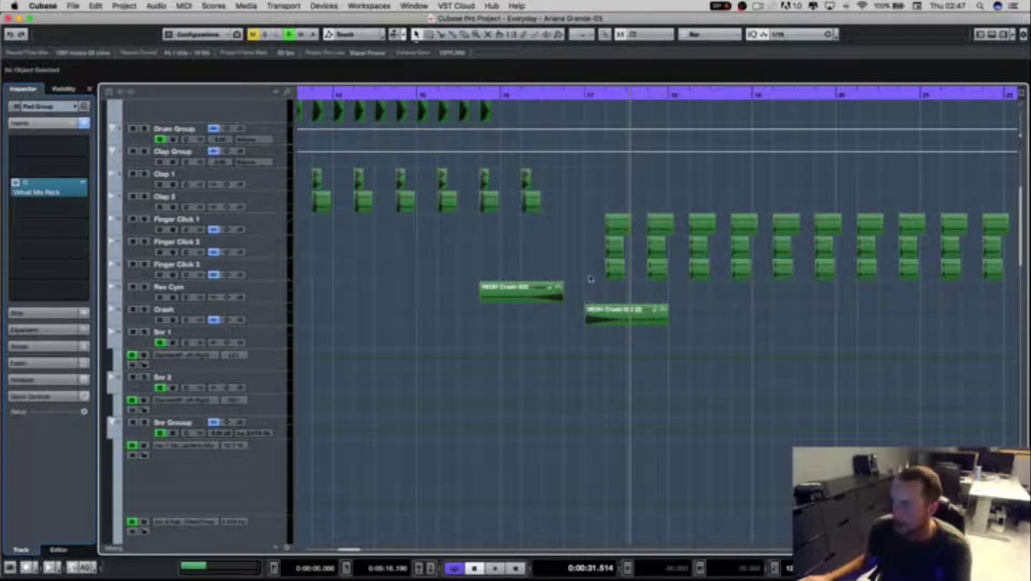
scroll(591, 282, down, 2)
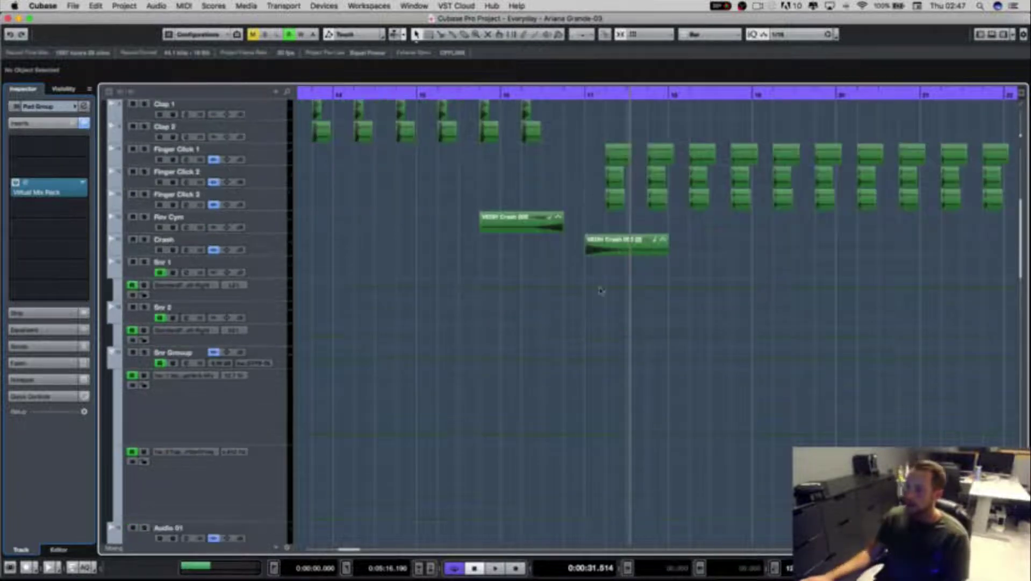
scroll(511, 281, down, 10)
scroll(554, 271, up, 10)
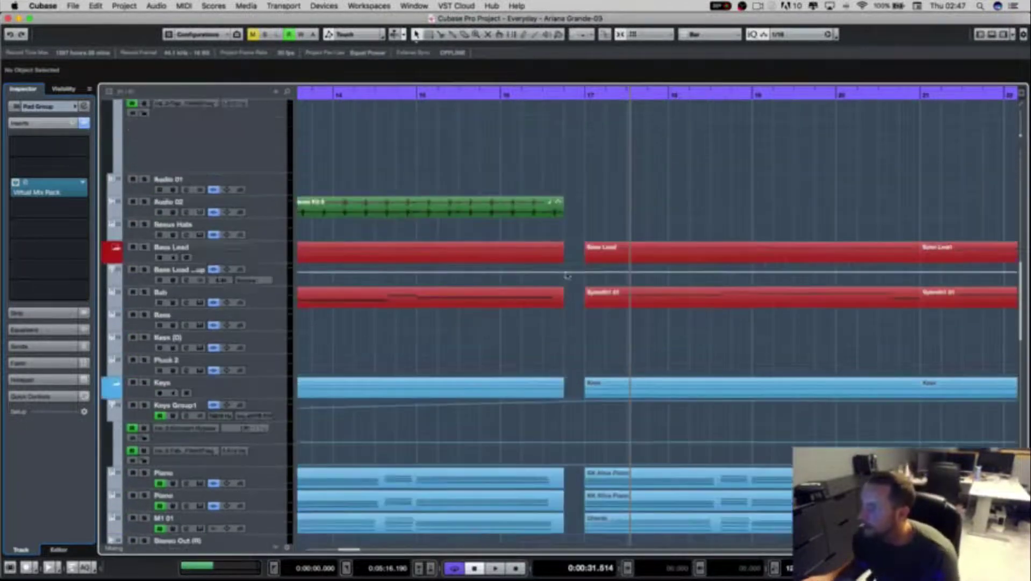
click(579, 88)
key(g)
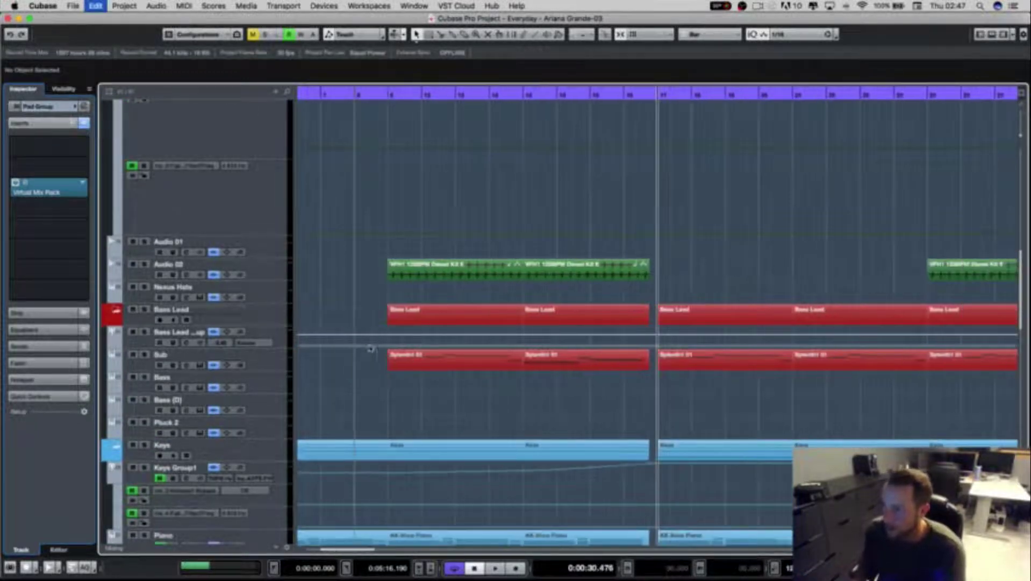
key(g)
Step: Select the Sub track, listen to it soloed from bar 9, and take it out of solo
click(469, 93)
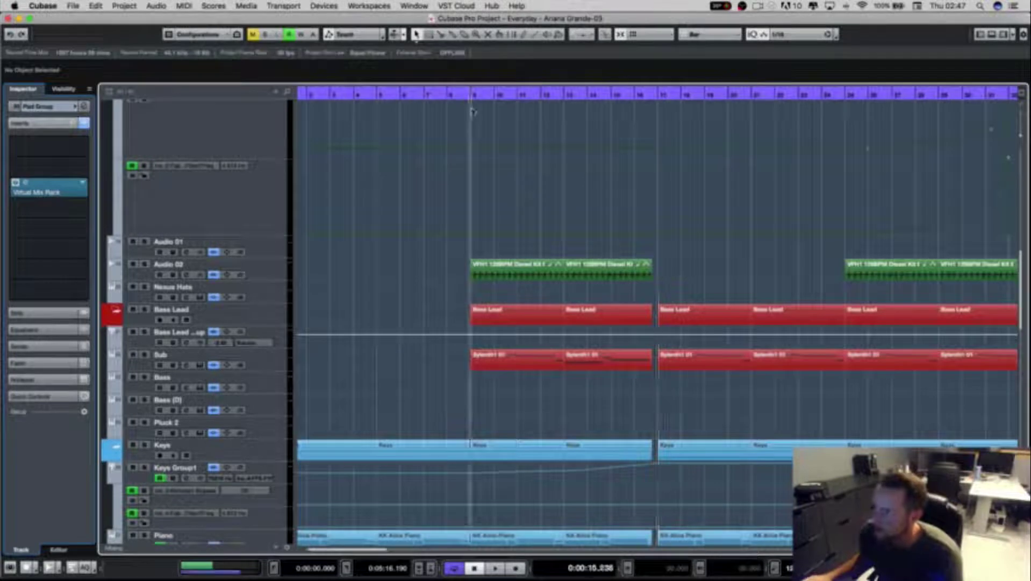
click(144, 355)
key(space)
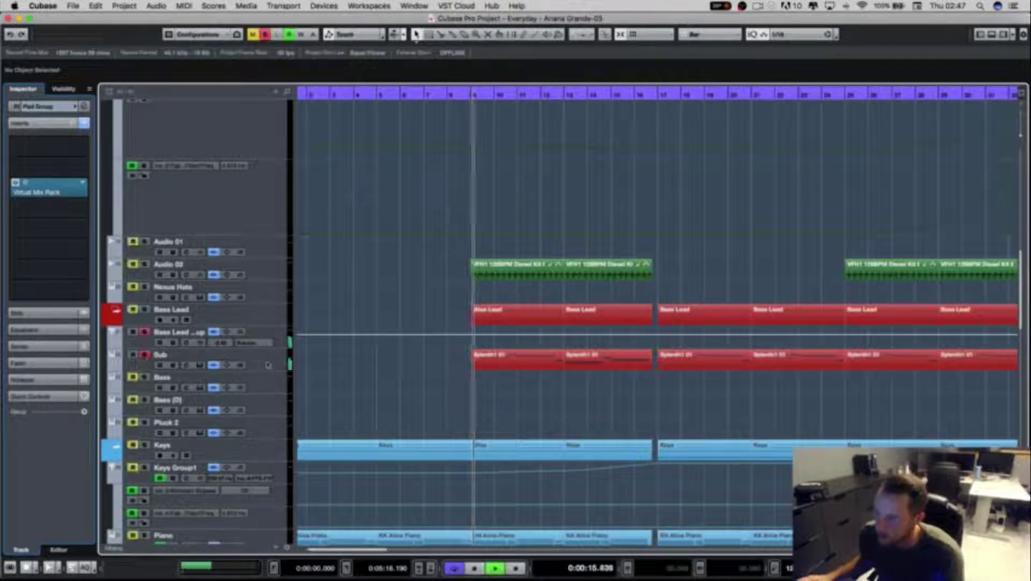
click(172, 359)
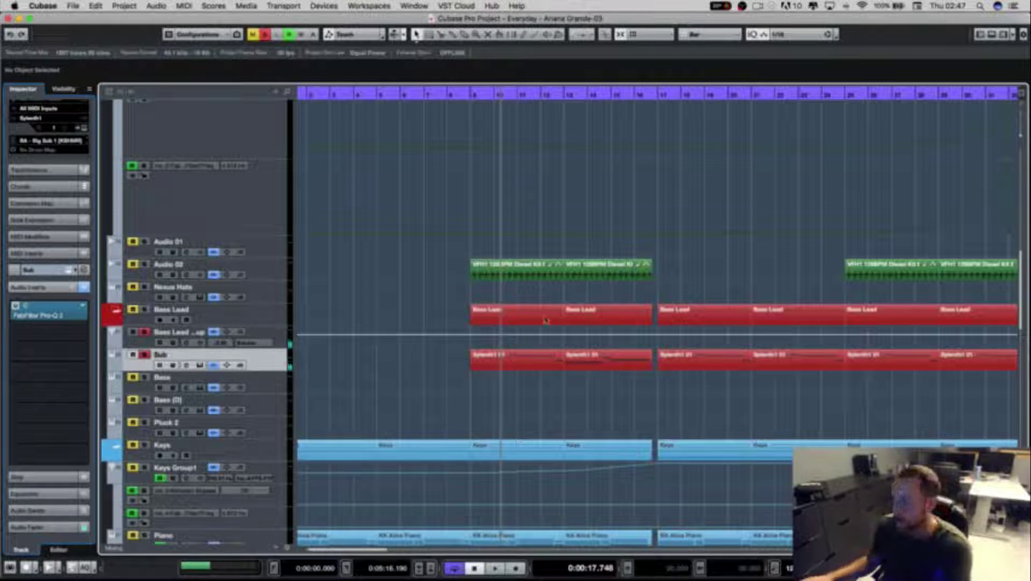
click(144, 354)
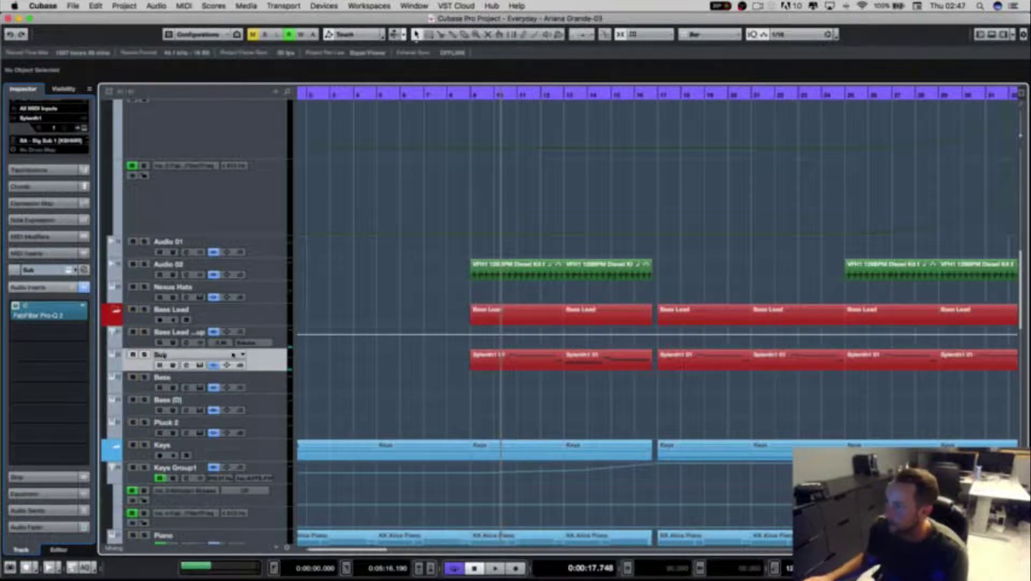
Step: Listen to the arrangement from bar 17 while viewing the synth, bass and drum tracks, and check the Crash clip at bar 25
scroll(164, 355, down, 10)
click(655, 93)
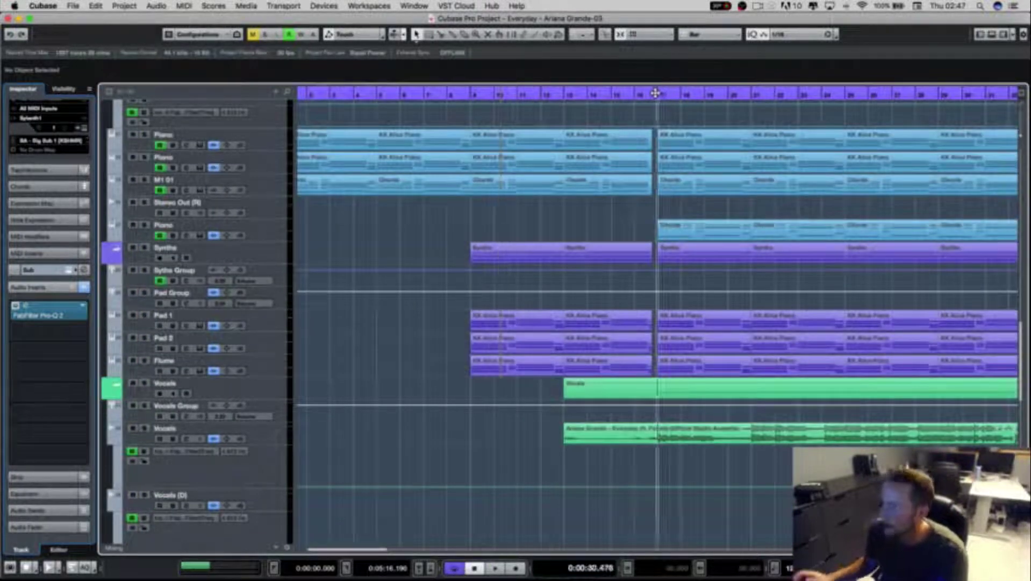
key(space)
scroll(562, 322, down, 3)
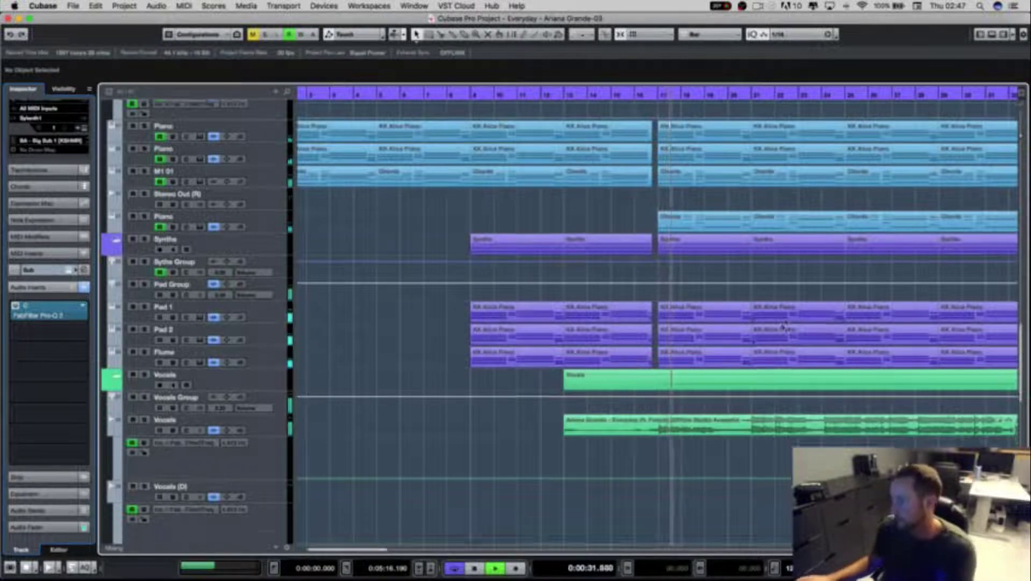
scroll(801, 344, up, 15)
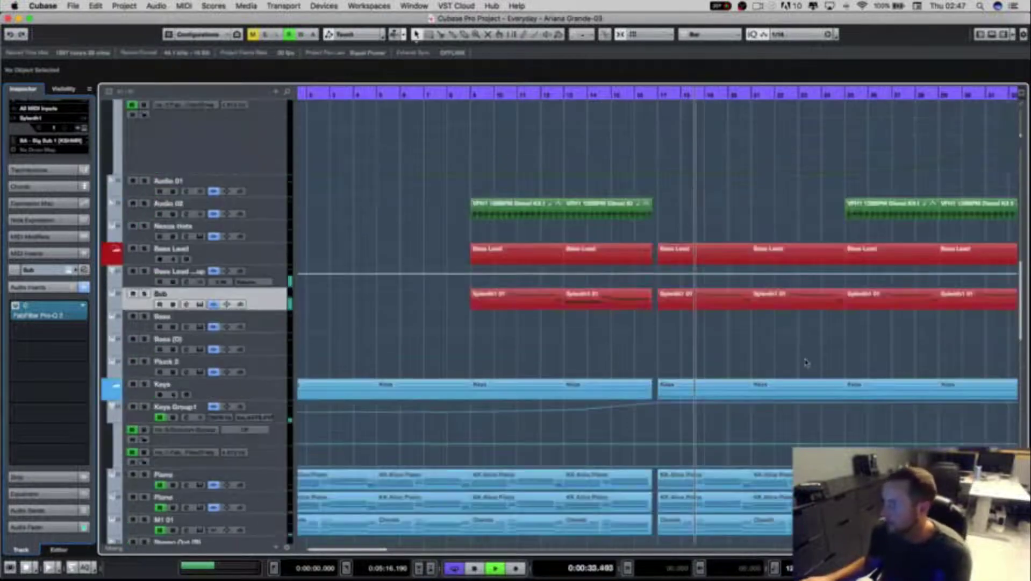
scroll(806, 362, down, 3)
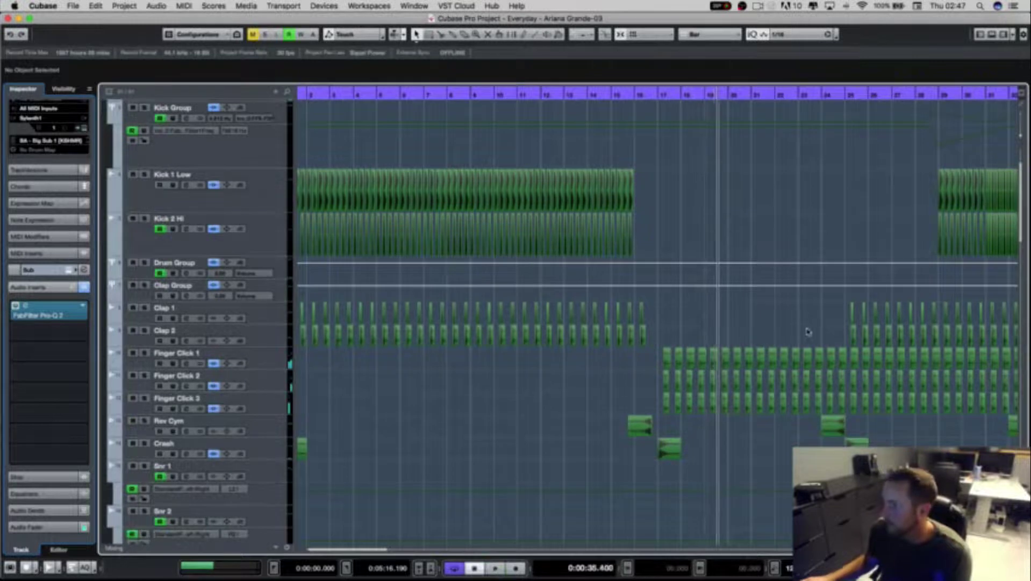
scroll(758, 460, right, 3)
click(759, 451)
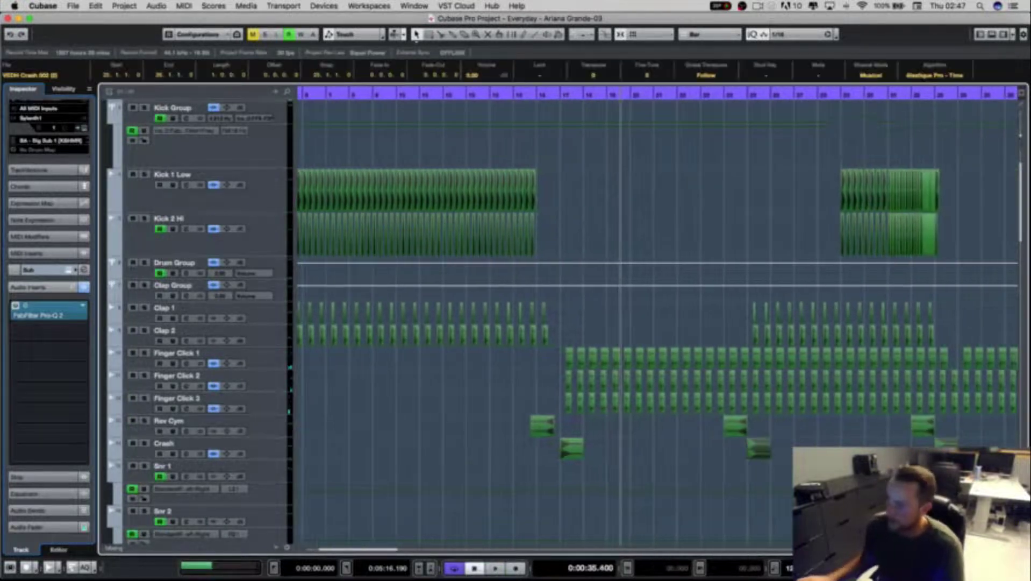
key(Escape)
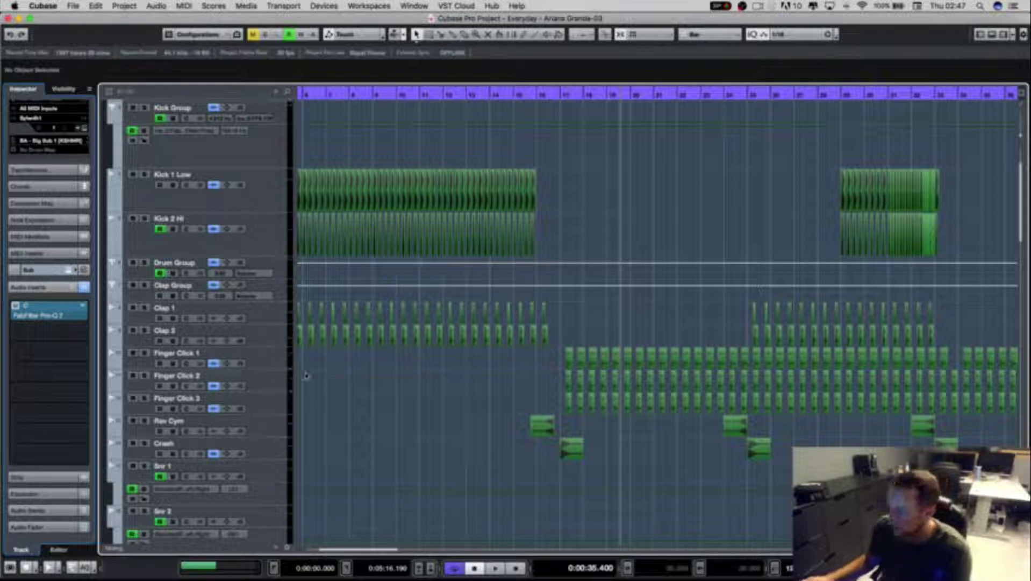
Step: Listen to the Finger Click 1 track in solo, stop playback, take it out of solo and select Finger Click 2
click(281, 402)
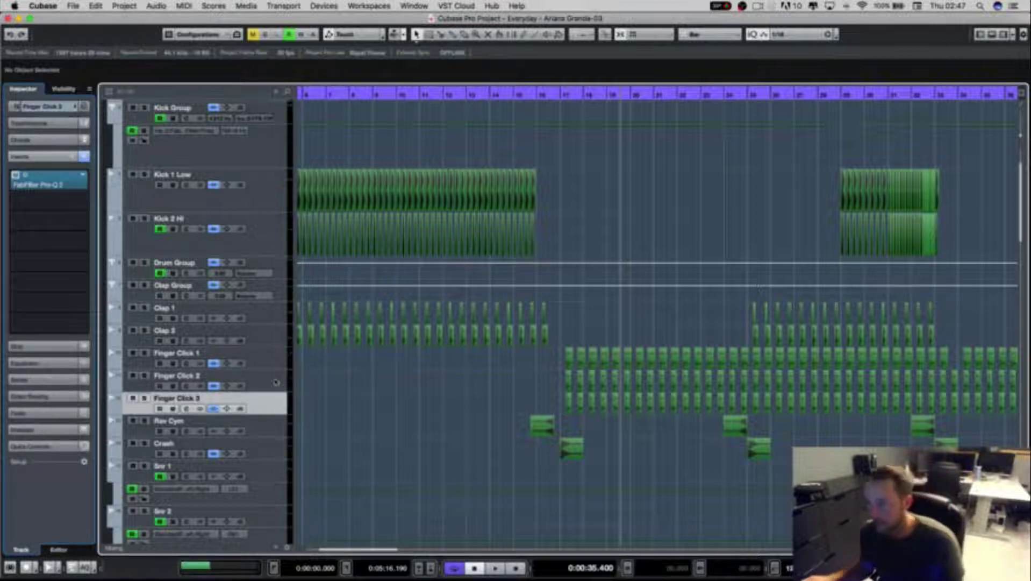
click(144, 353)
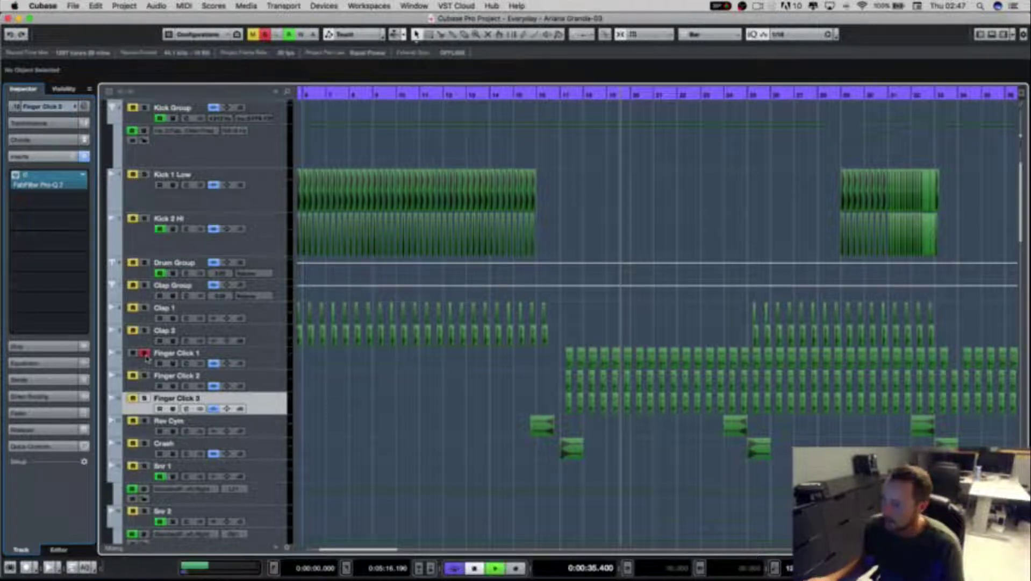
key(space)
key(space)
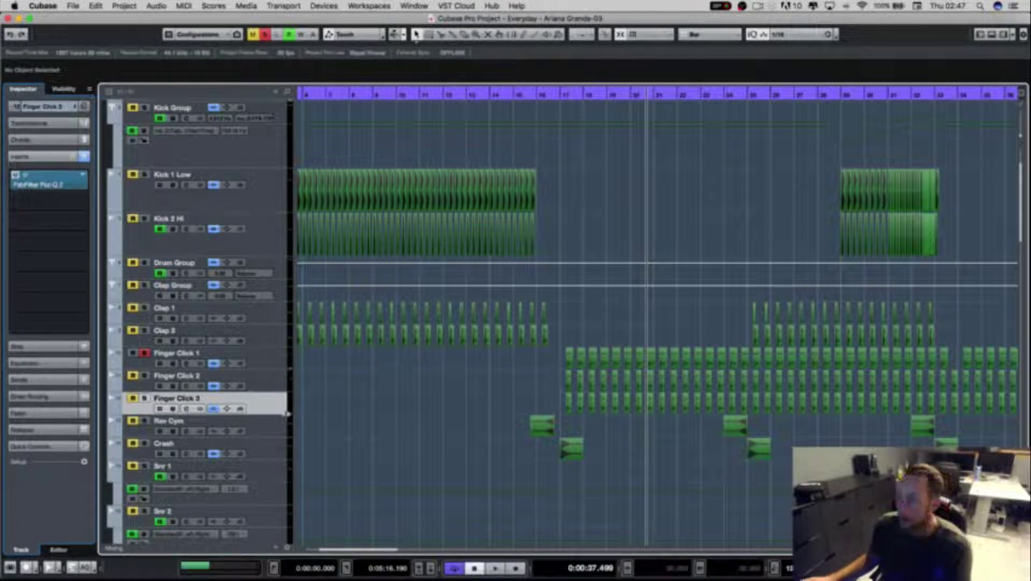
drag(272, 407, 271, 385)
click(145, 352)
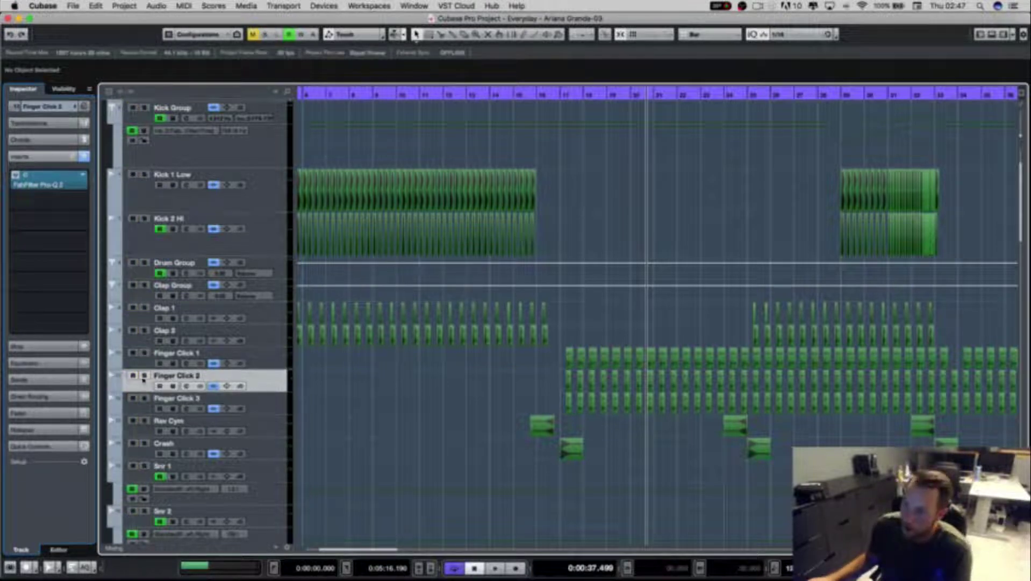
Step: Solo the Finger Click 2 and Finger Click 3 tracks and compare their panning settings
click(144, 375)
click(145, 399)
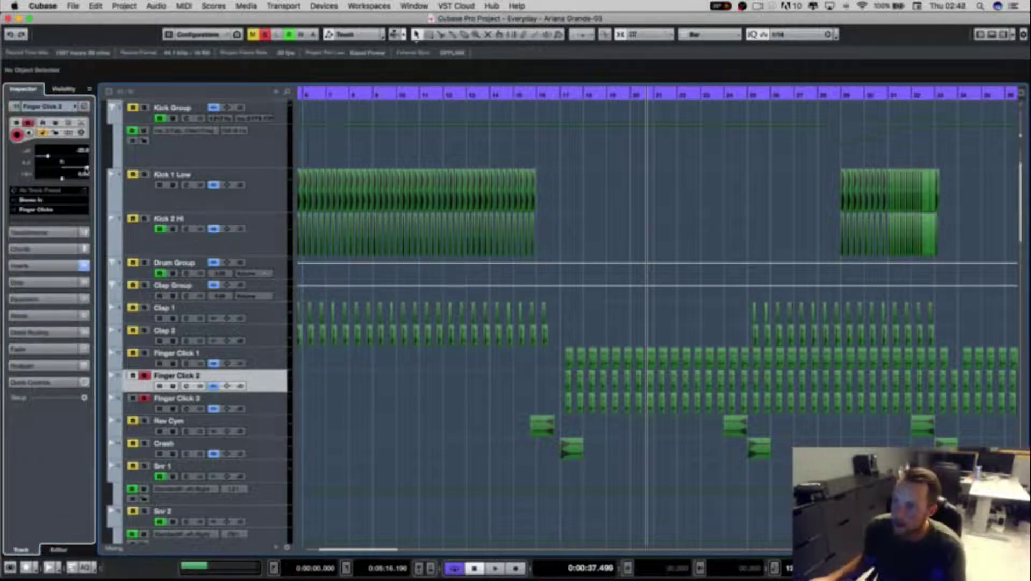
drag(290, 389, 274, 409)
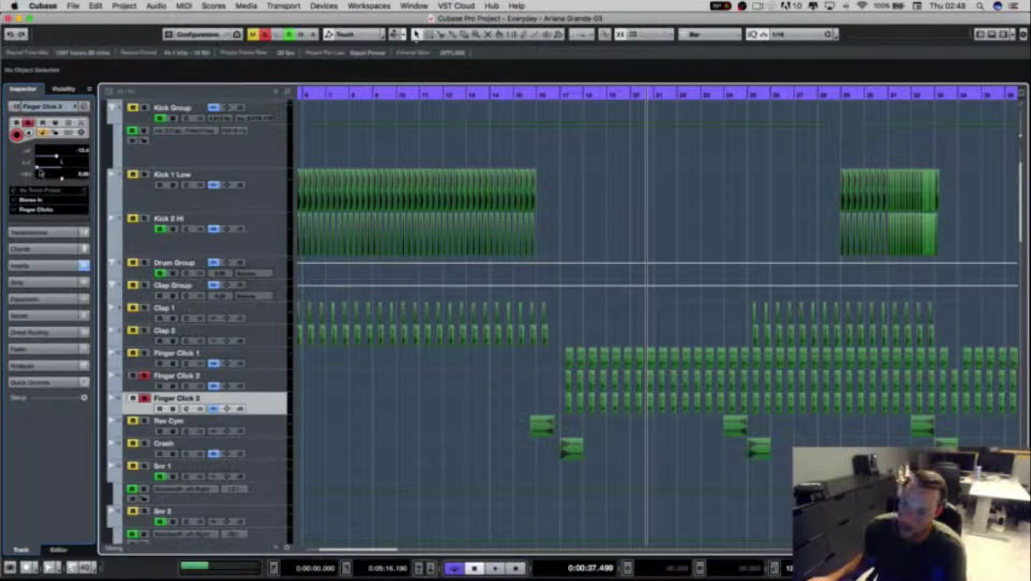
Step: Listen to Finger Click 2 and Finger Click 3 separately in solo, and stop playback
click(144, 398)
key(space)
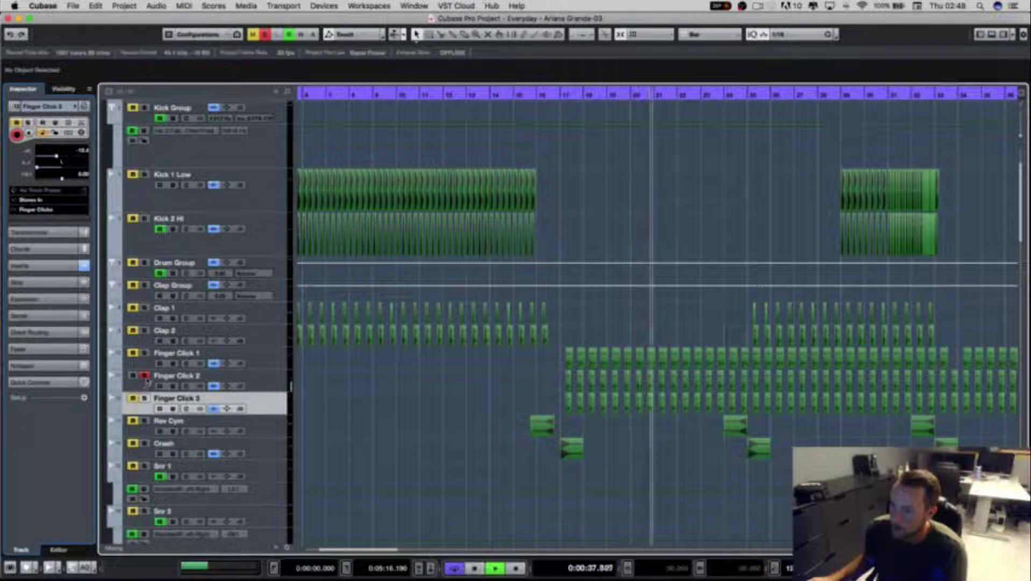
click(144, 376)
click(144, 398)
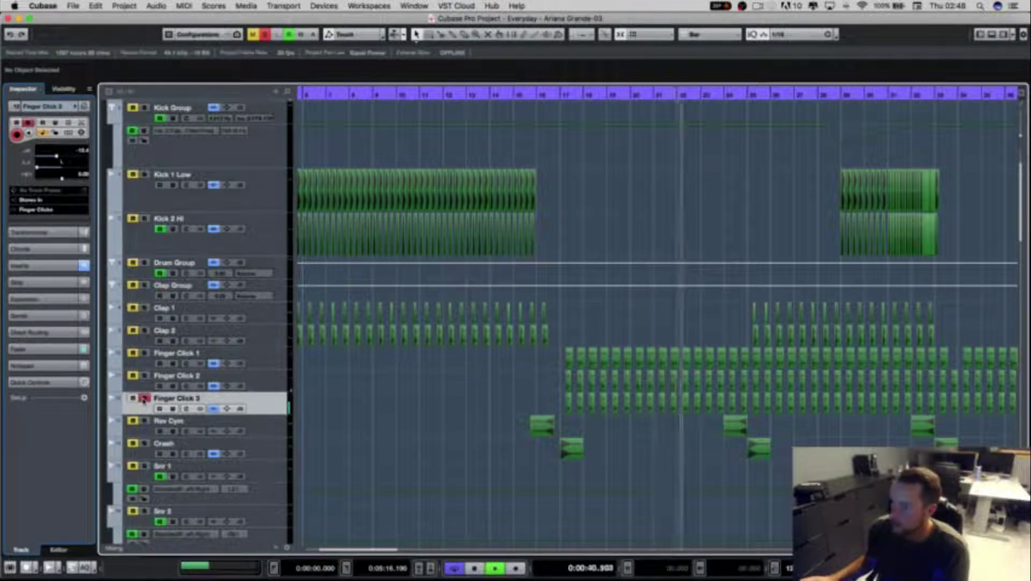
key(space)
Step: Listen to the three Finger Click tracks soloed together from about bar 19, and check the panning of Finger Click 1
click(144, 376)
key(space)
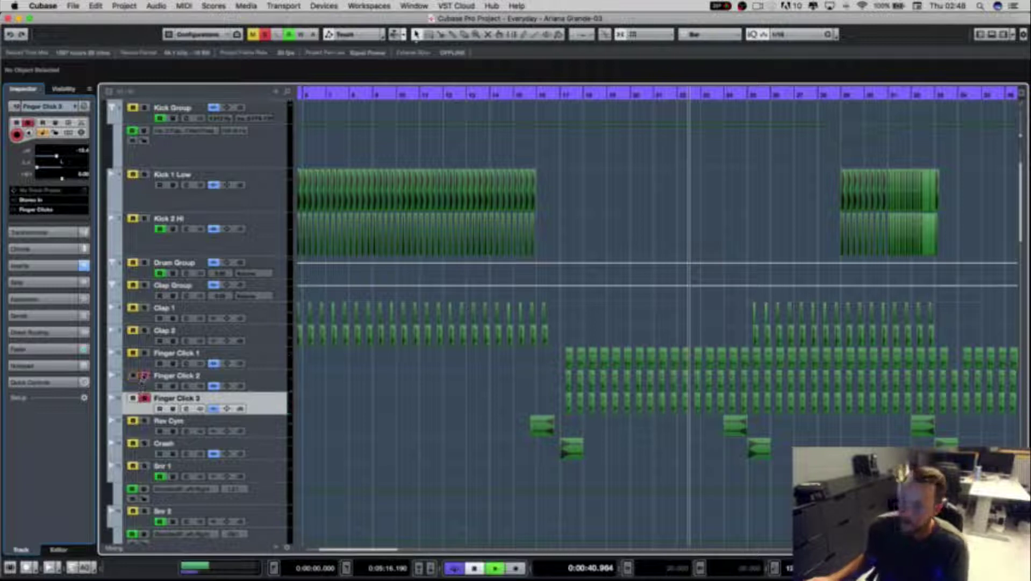
key(space)
click(144, 354)
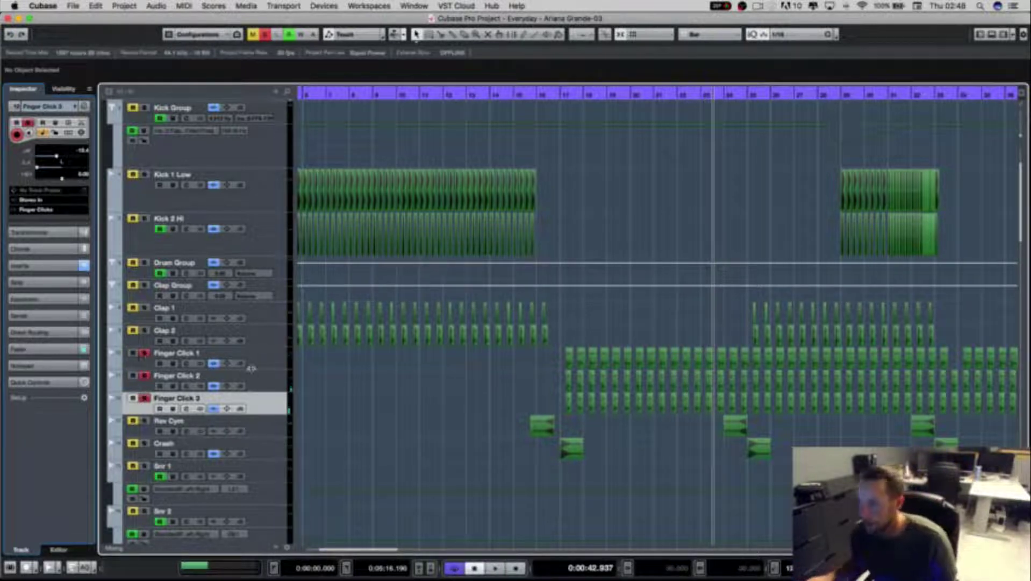
click(609, 95)
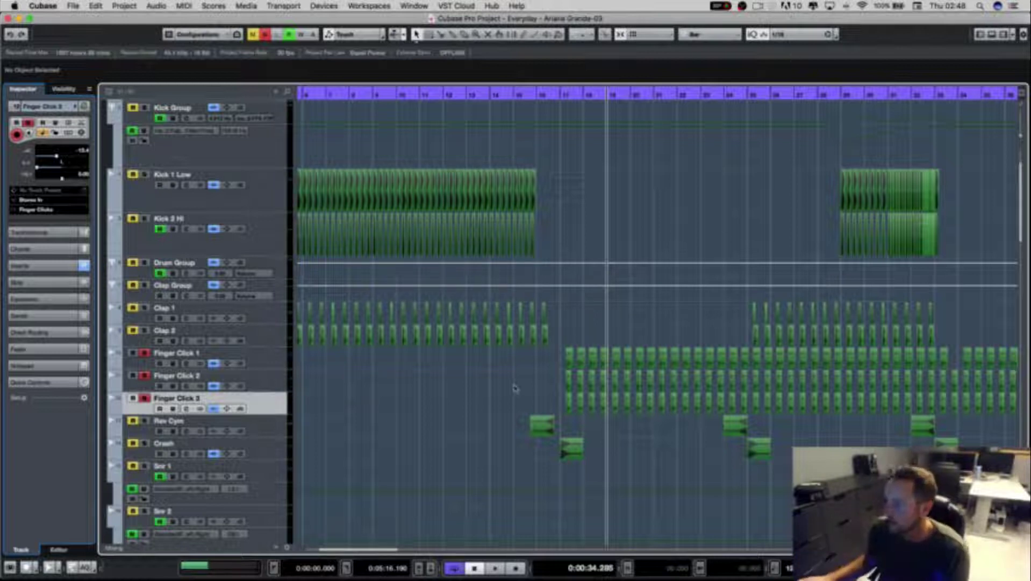
key(space)
key(space)
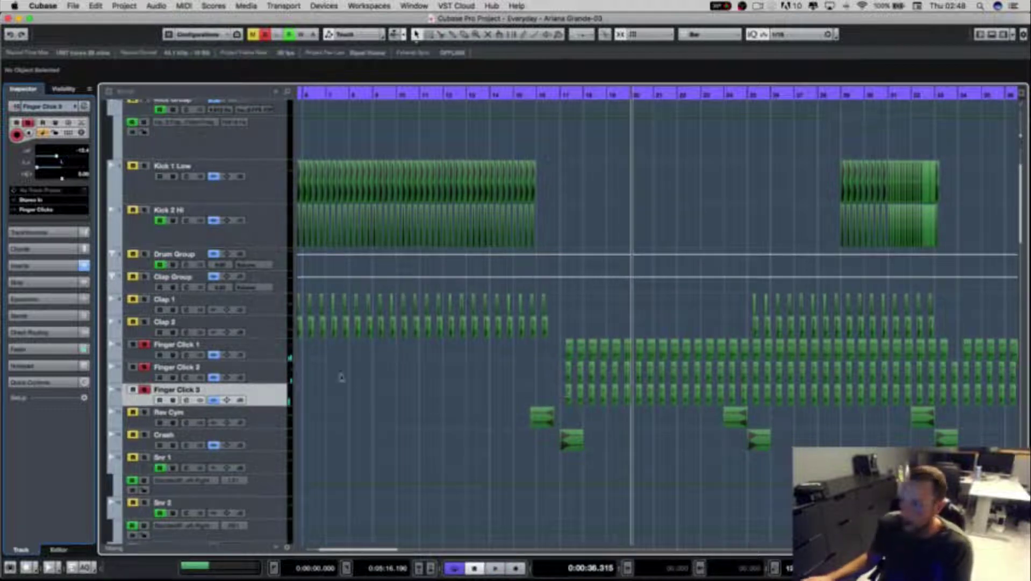
drag(277, 378, 274, 362)
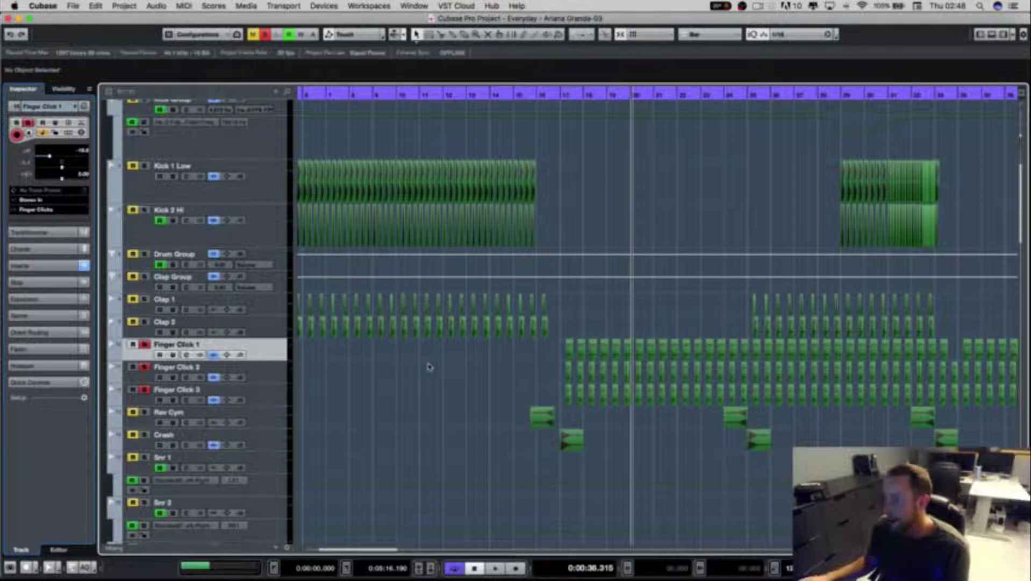
Step: Examine the bass, keys, pad, vocal and sampler tracks around bar 17
key(h)
key(h)
key(shift+h)
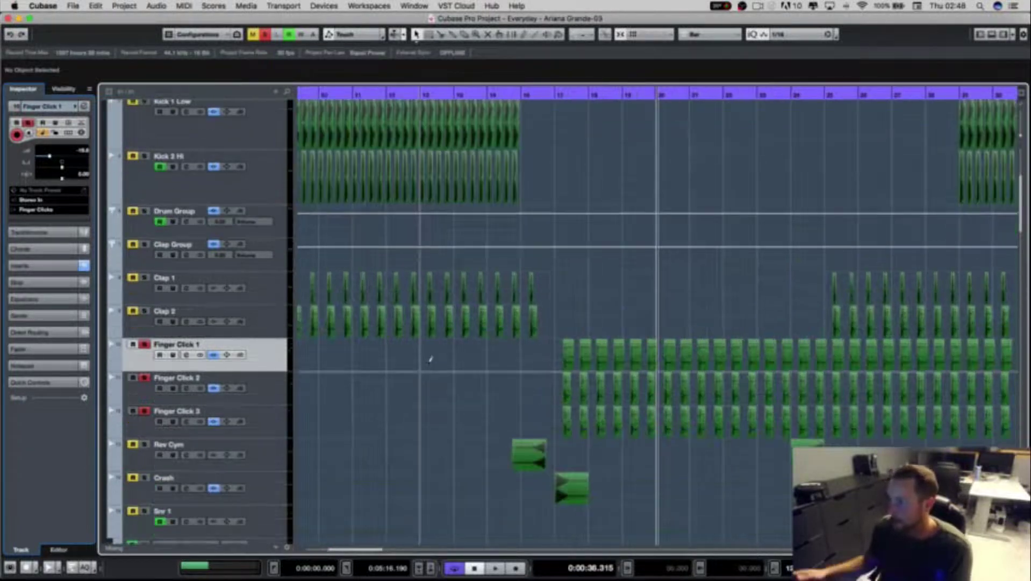
right_click(430, 358)
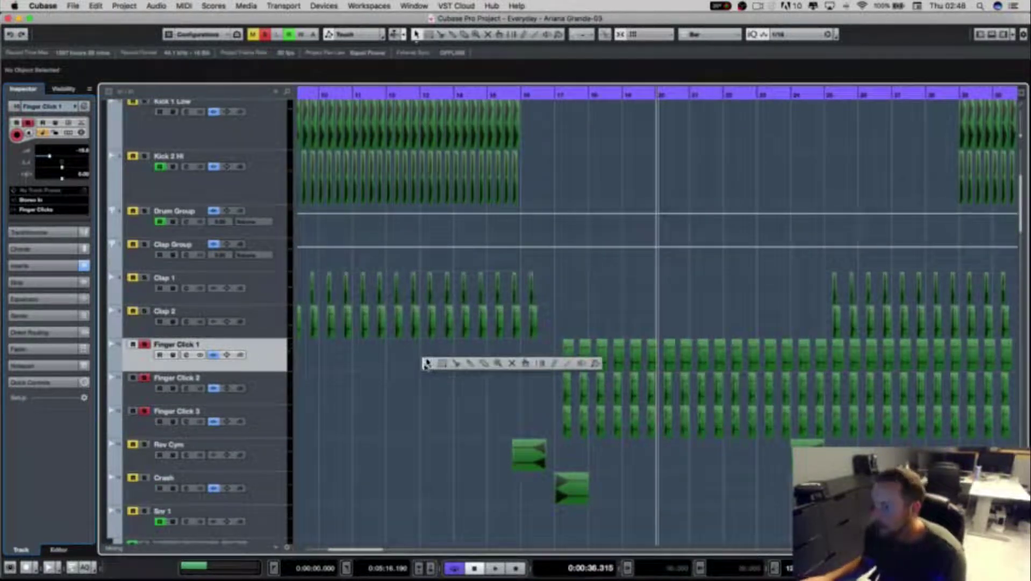
click(371, 362)
scroll(371, 362, down, 15)
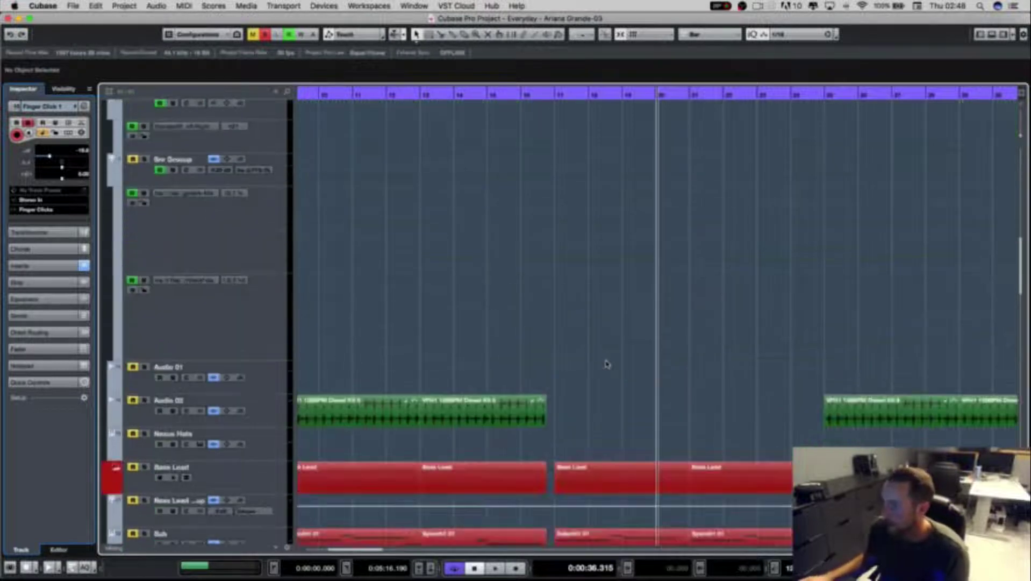
scroll(615, 361, down, 5)
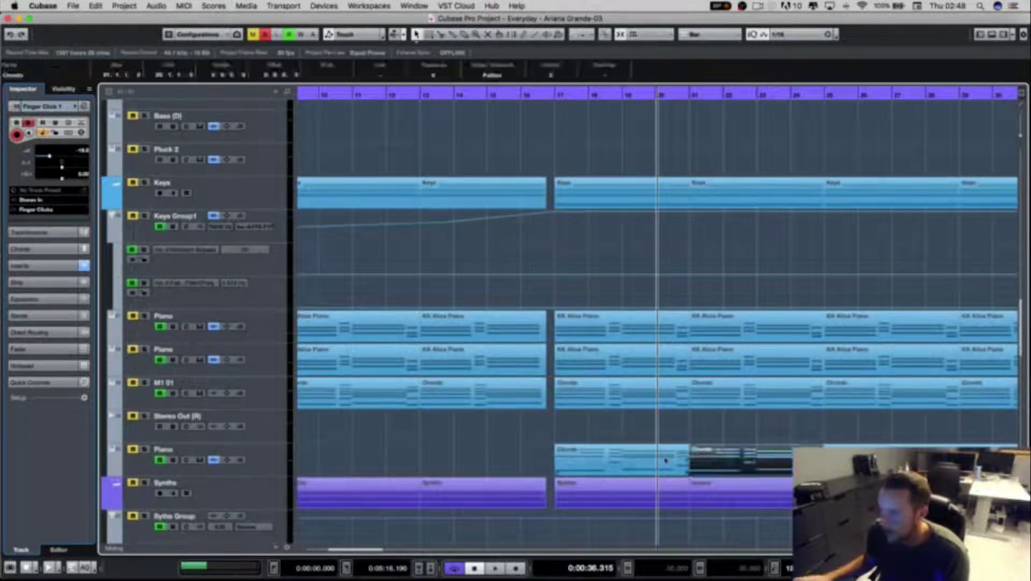
scroll(475, 448, down, 3)
scroll(474, 448, down, 3)
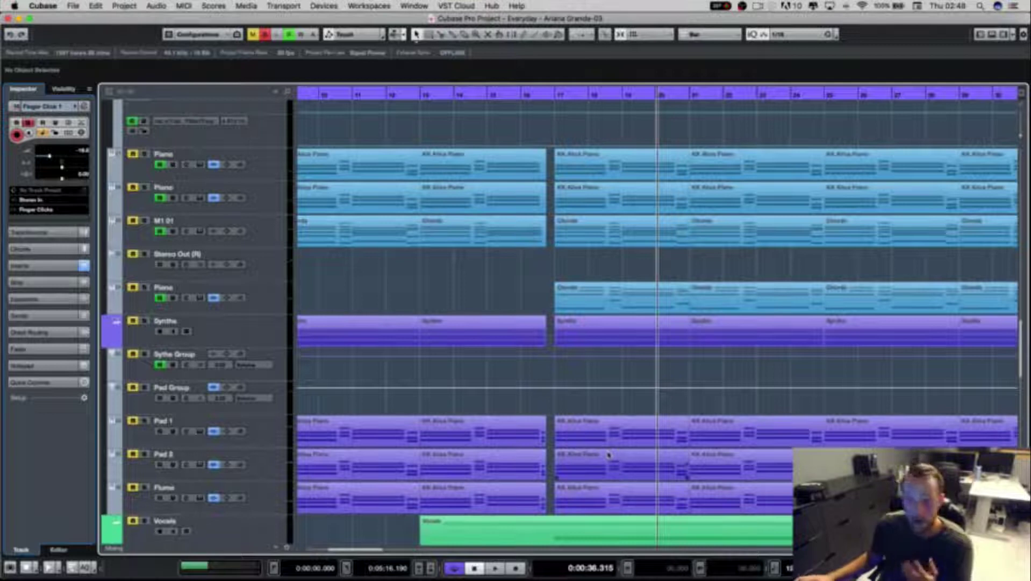
scroll(600, 427, down, 6)
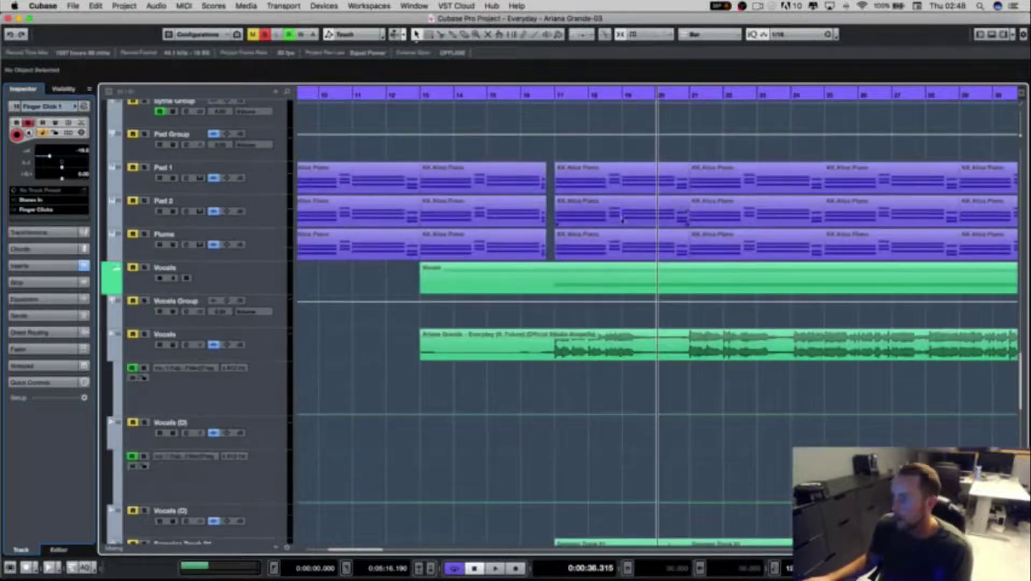
scroll(606, 330, down, 2)
scroll(681, 320, down, 1)
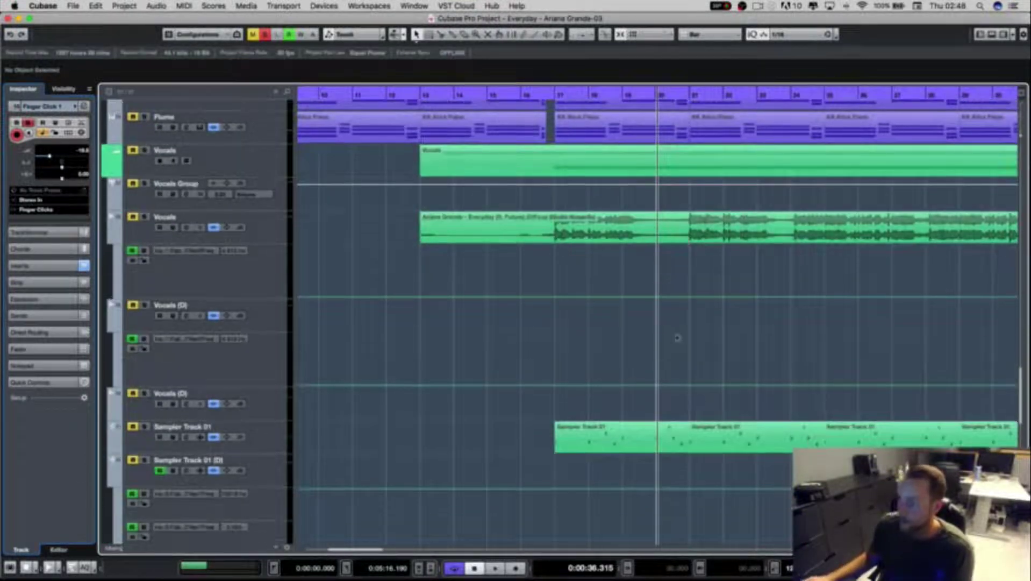
Step: Select Sampler Track 01, listen to it in solo from bar 20, and stop playback
click(280, 436)
scroll(395, 425, down, 1)
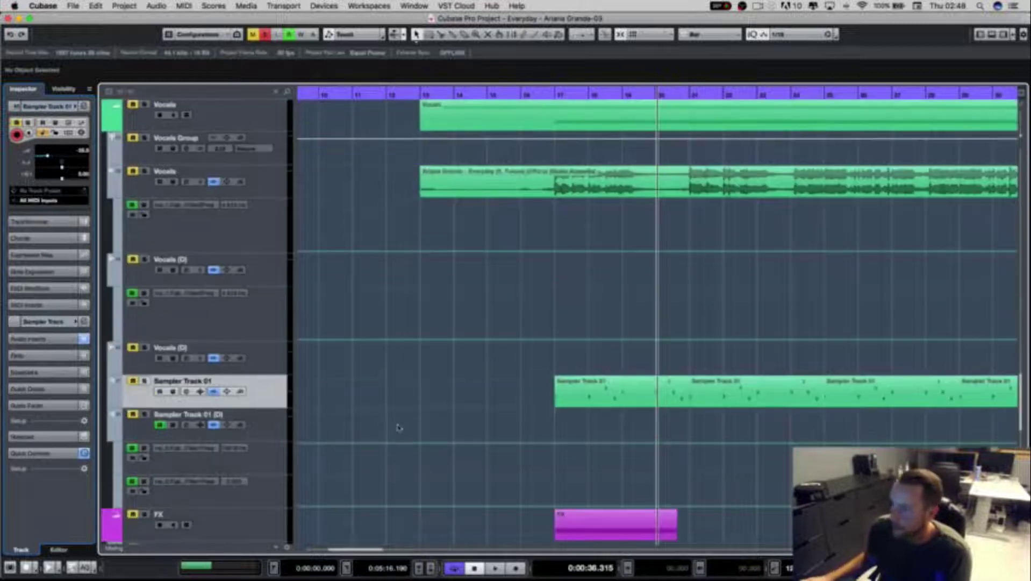
click(145, 381)
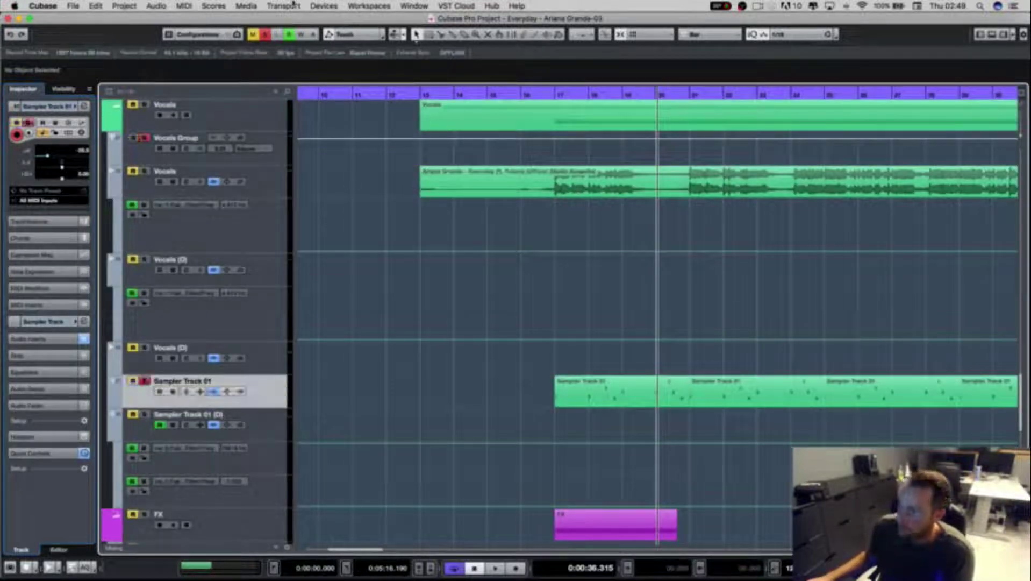
key(space)
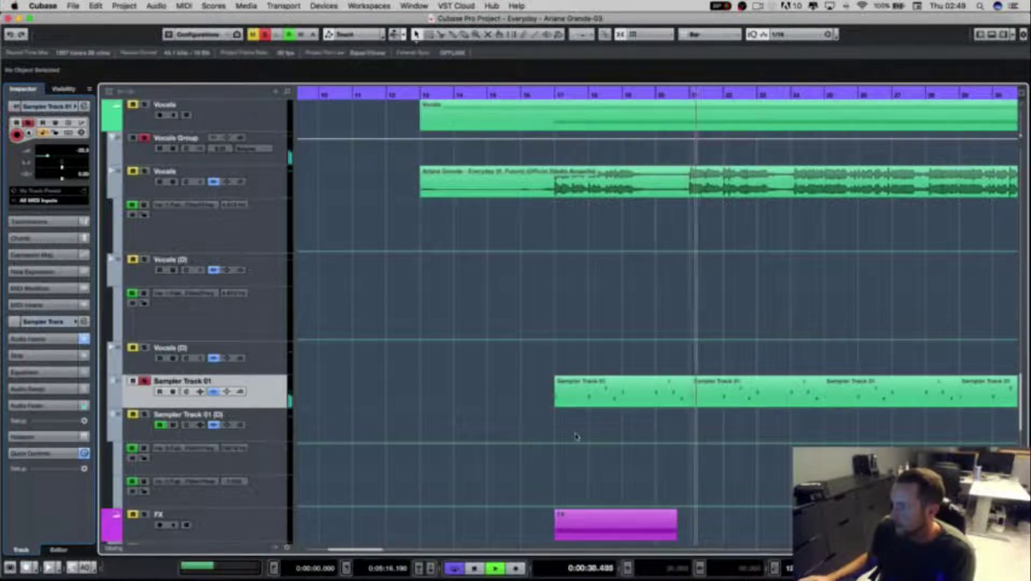
scroll(616, 396, down, 1)
scroll(660, 409, down, 3)
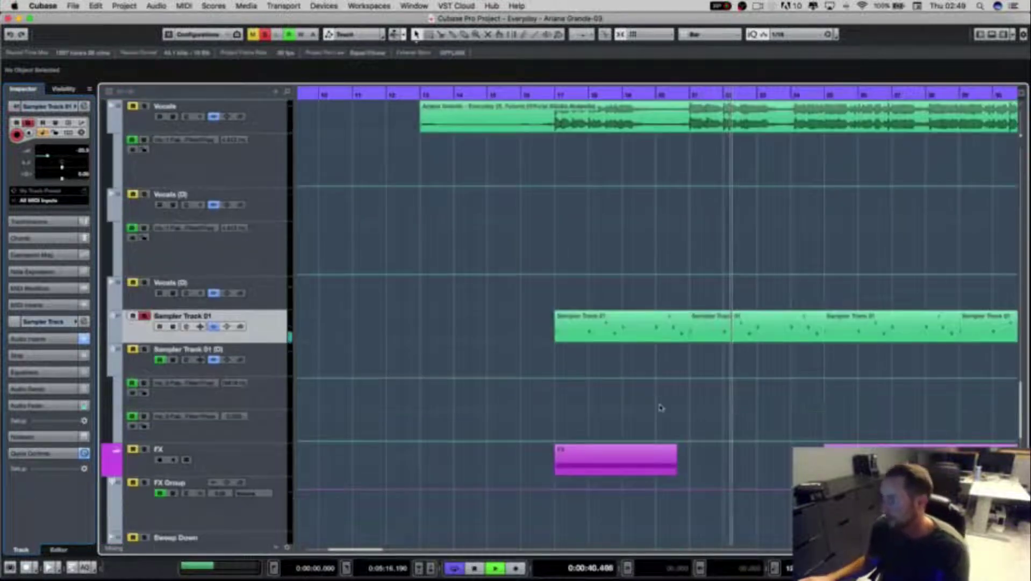
scroll(664, 403, down, 1)
key(space)
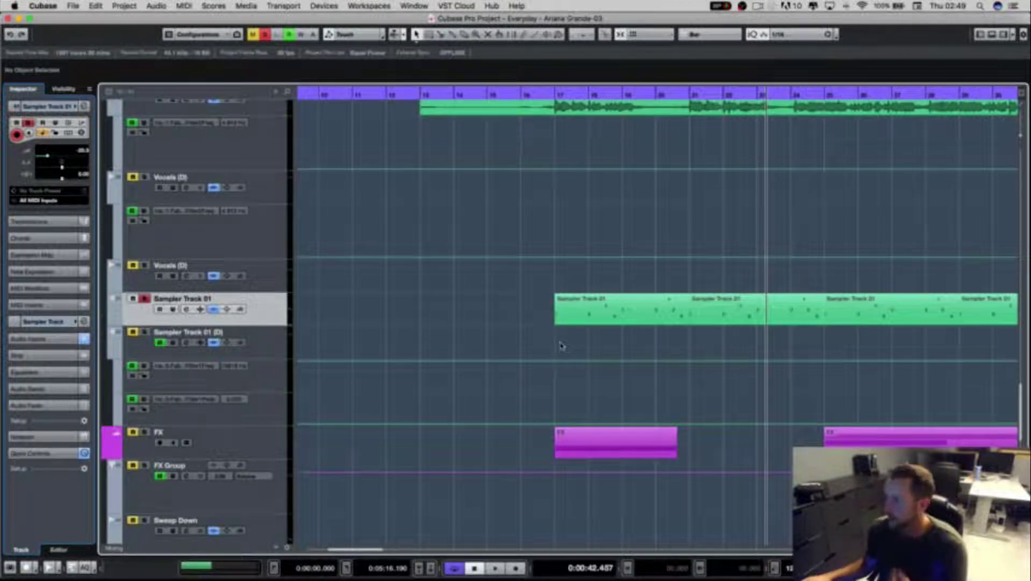
Step: Open the Sampler Track 01 clip at bar 17, and examine its vocal sample up close around the start marker in Sampler Control
scroll(579, 346, down, 1)
drag(539, 331, 430, 331)
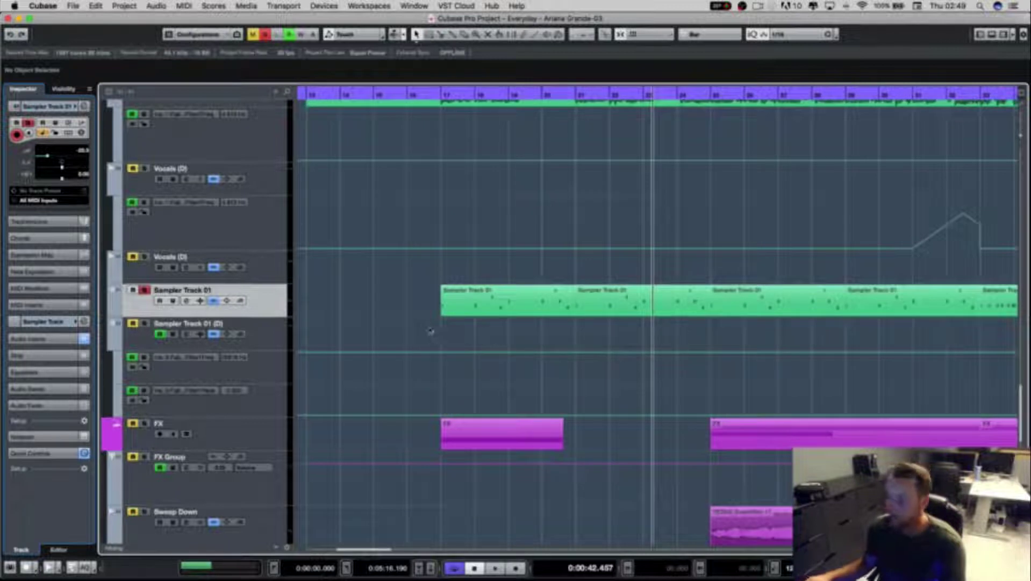
double_click(489, 305)
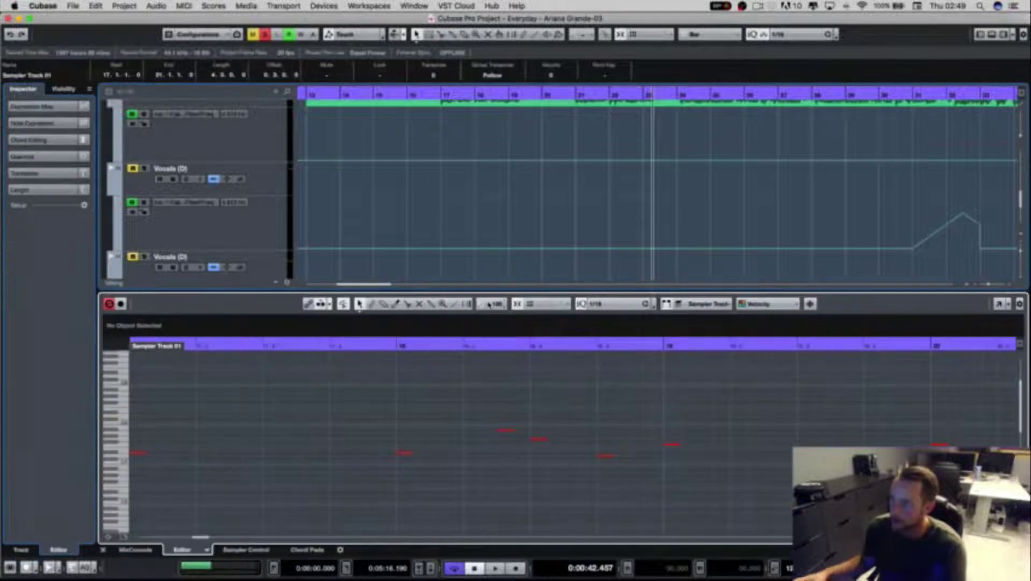
click(250, 550)
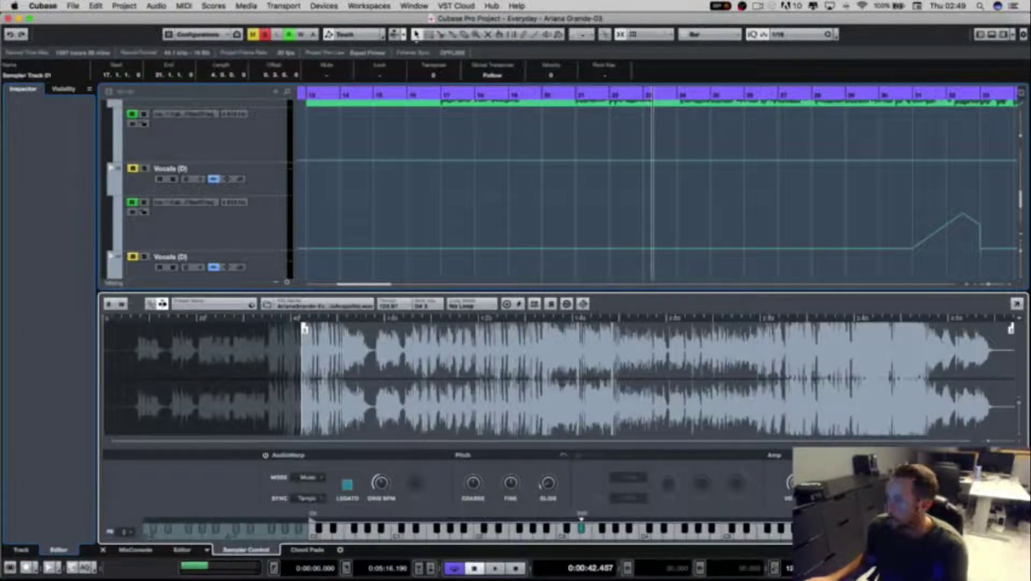
drag(989, 442, 997, 442)
drag(142, 442, 310, 460)
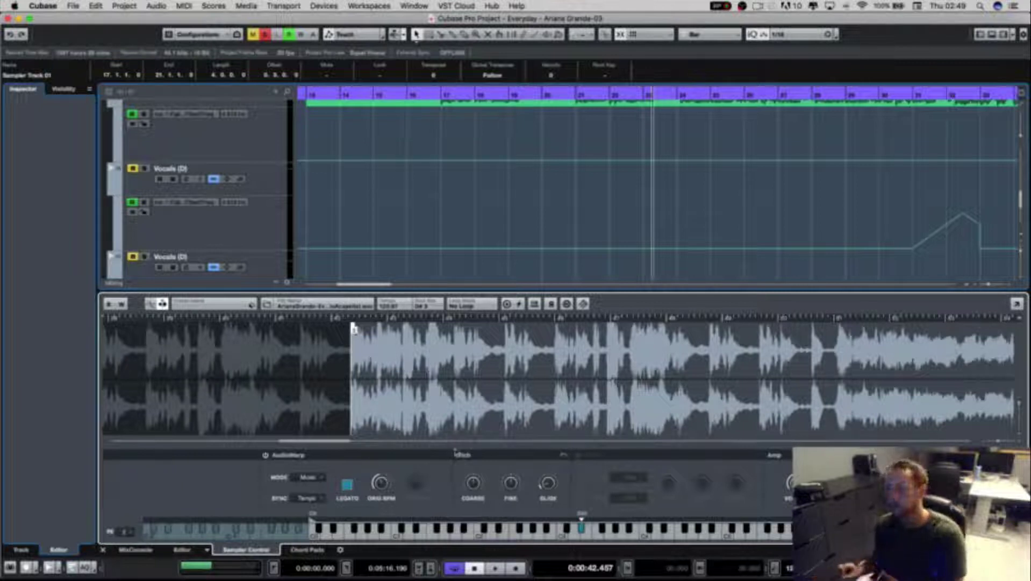
Step: Examine a further section of the vocal sample in Sampler Control, close the editor and deselect the Sampler Track 01 clip
drag(996, 443, 1002, 444)
drag(315, 442, 302, 444)
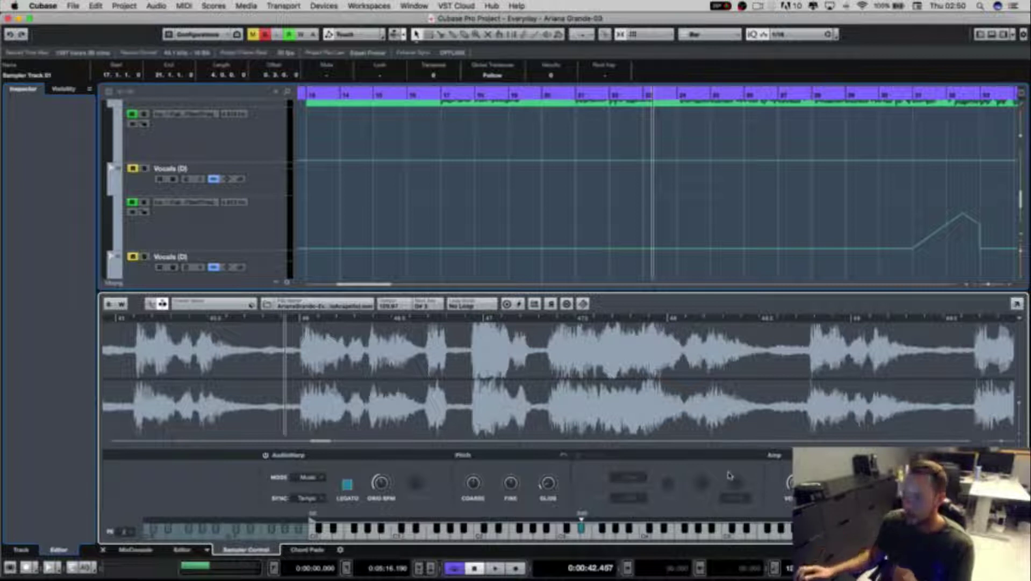
click(104, 550)
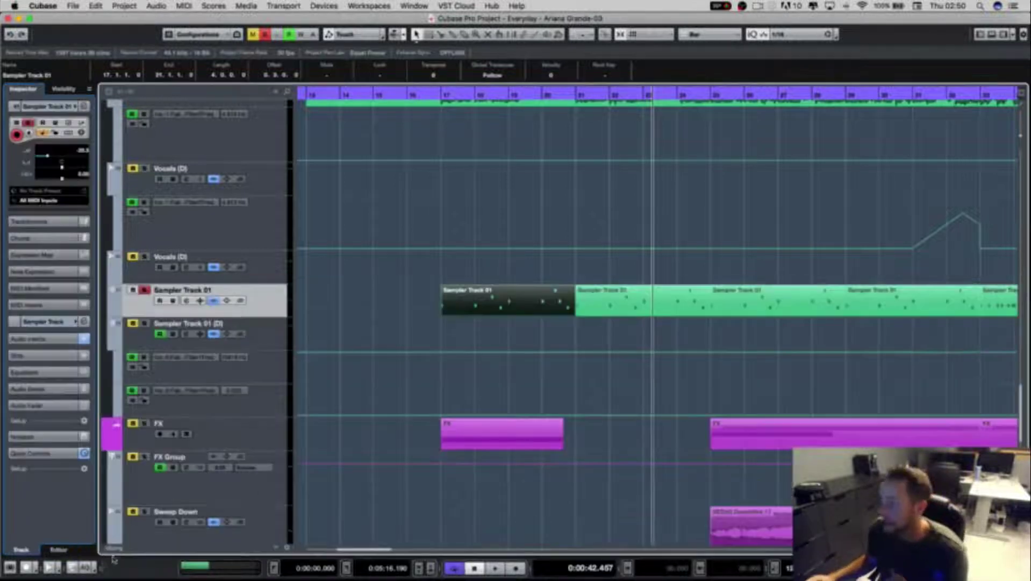
click(400, 310)
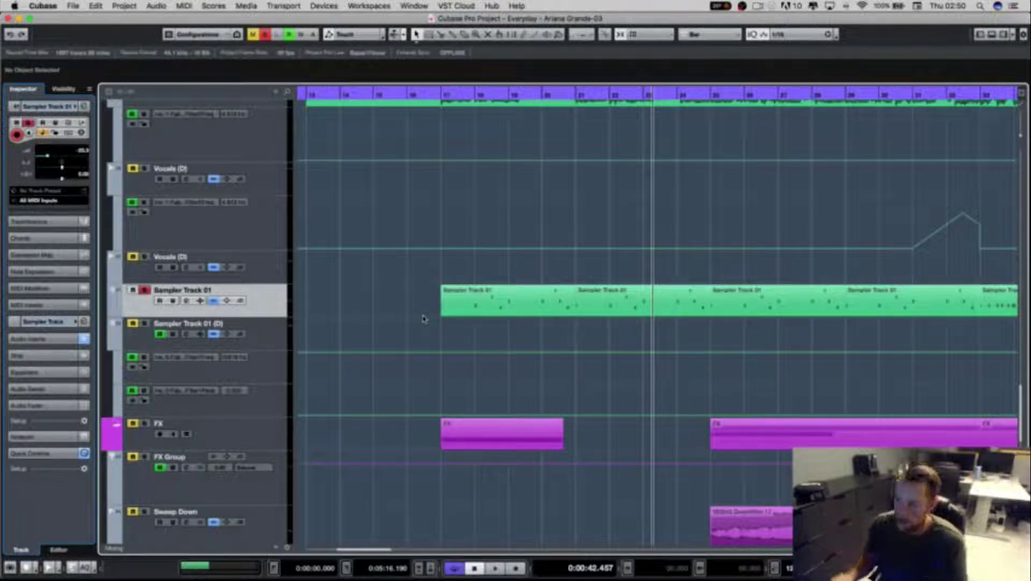
Step: Take Sampler Track 01 out of solo and play the full mix from bar 17 while examining the FX, synth and drum tracks
key(g)
scroll(444, 363, down, 3)
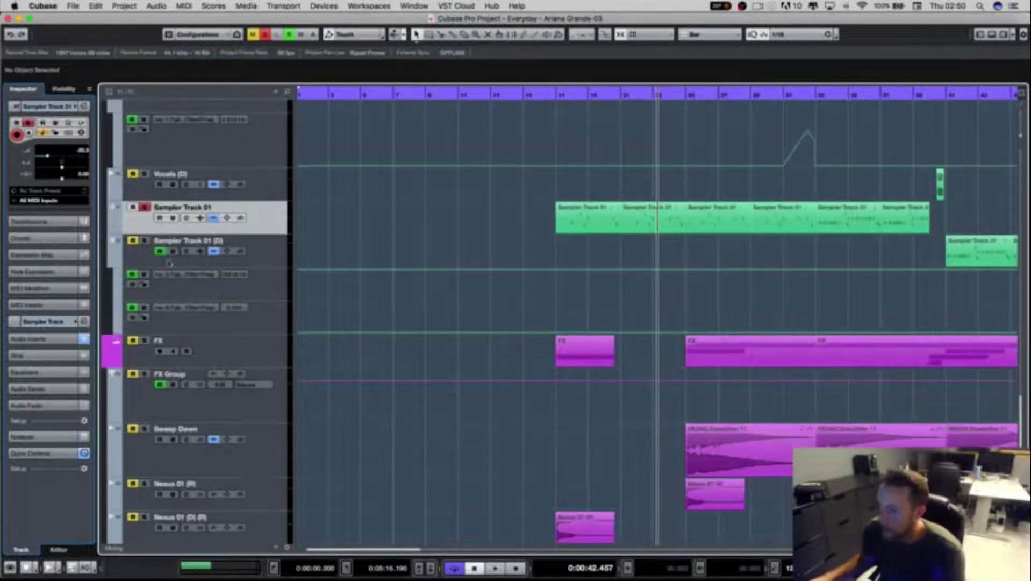
click(144, 207)
click(557, 95)
key(space)
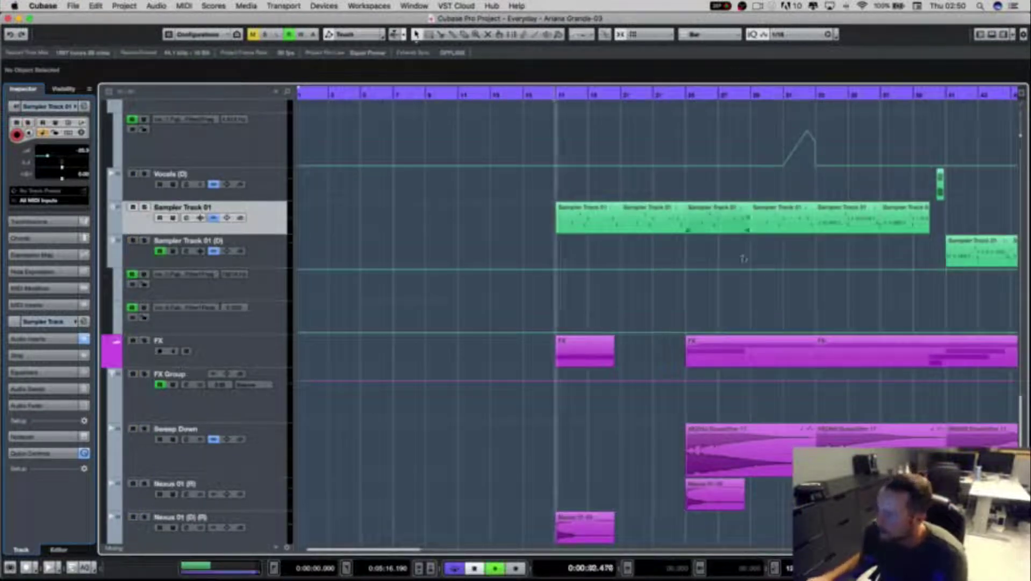
scroll(689, 324, down, 10)
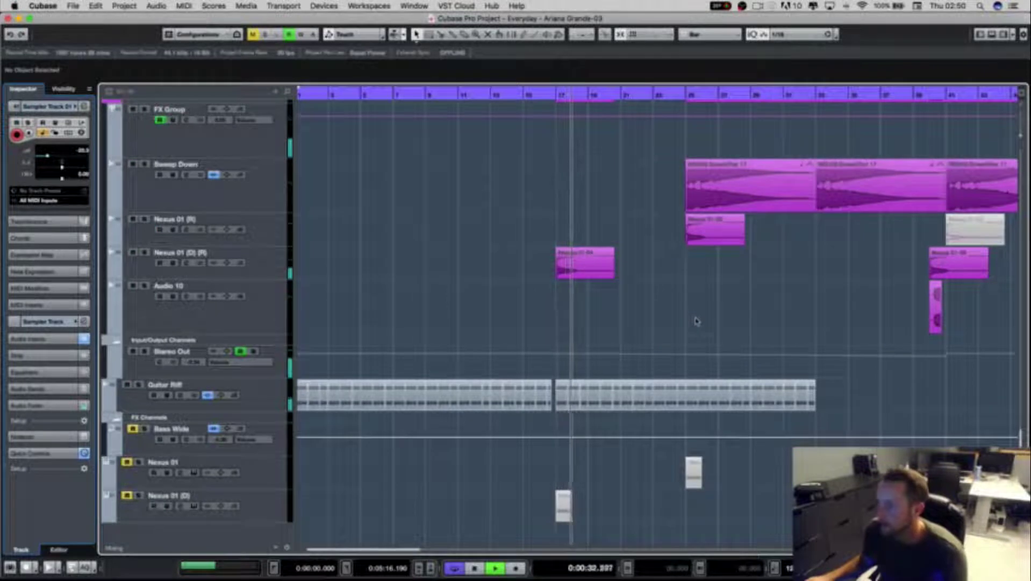
scroll(716, 338, up, 10)
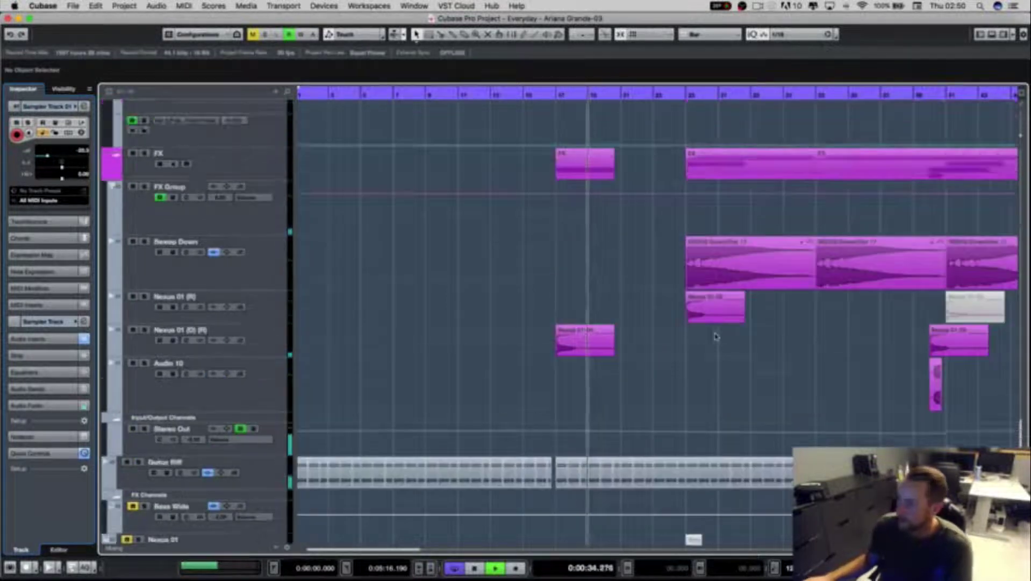
scroll(715, 337, up, 15)
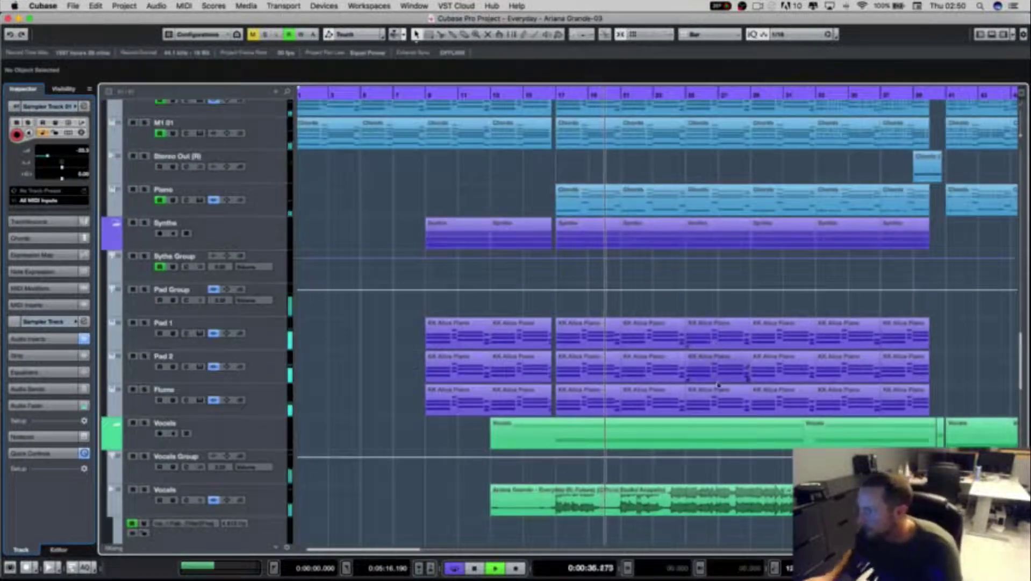
scroll(709, 376, up, 20)
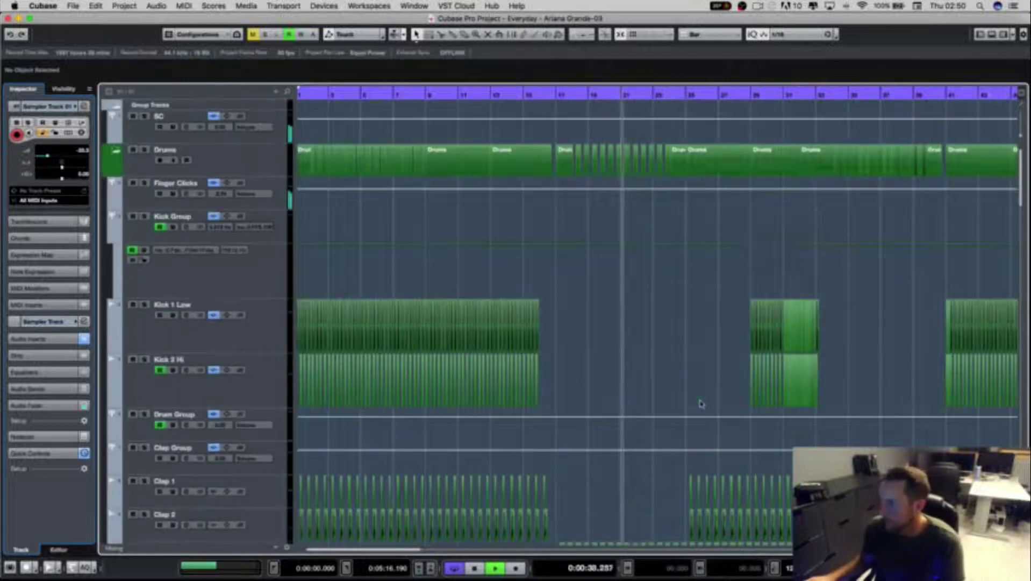
scroll(691, 404, down, 7)
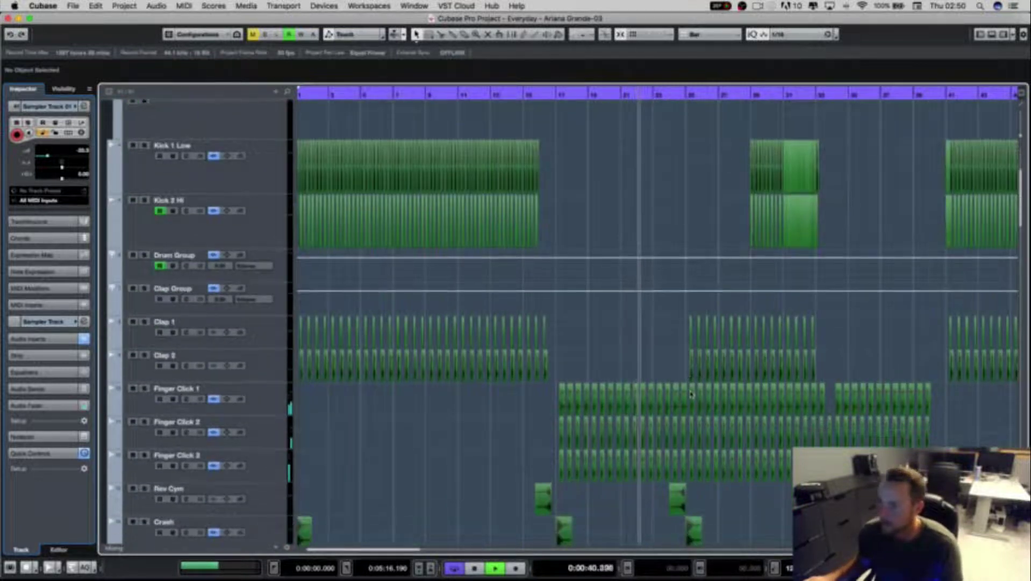
scroll(690, 394, down, 6)
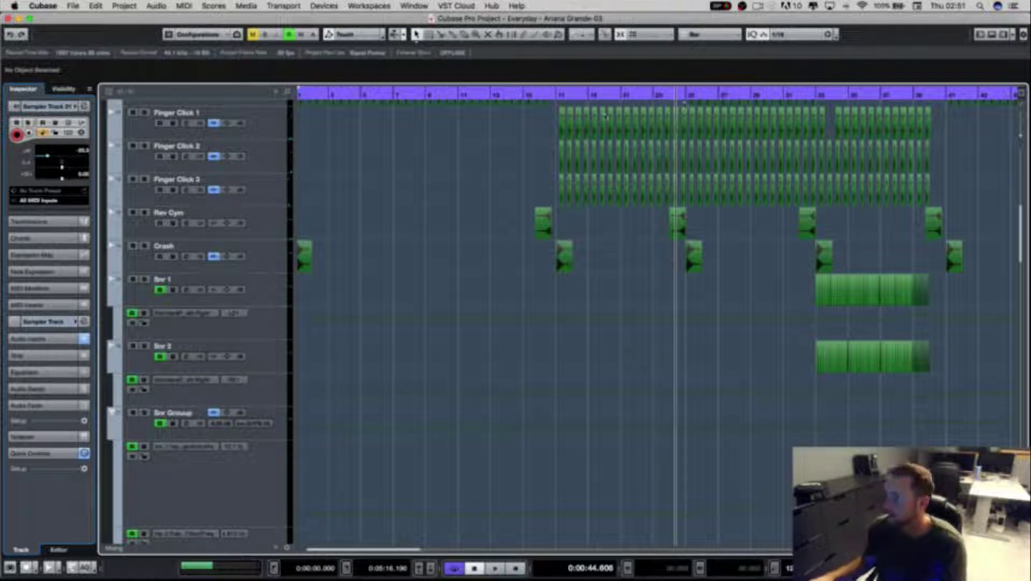
Step: Listen to the full mix from about bar 23 across the transition into bar 25, and stop playback
scroll(662, 102, up, 2)
click(655, 96)
key(space)
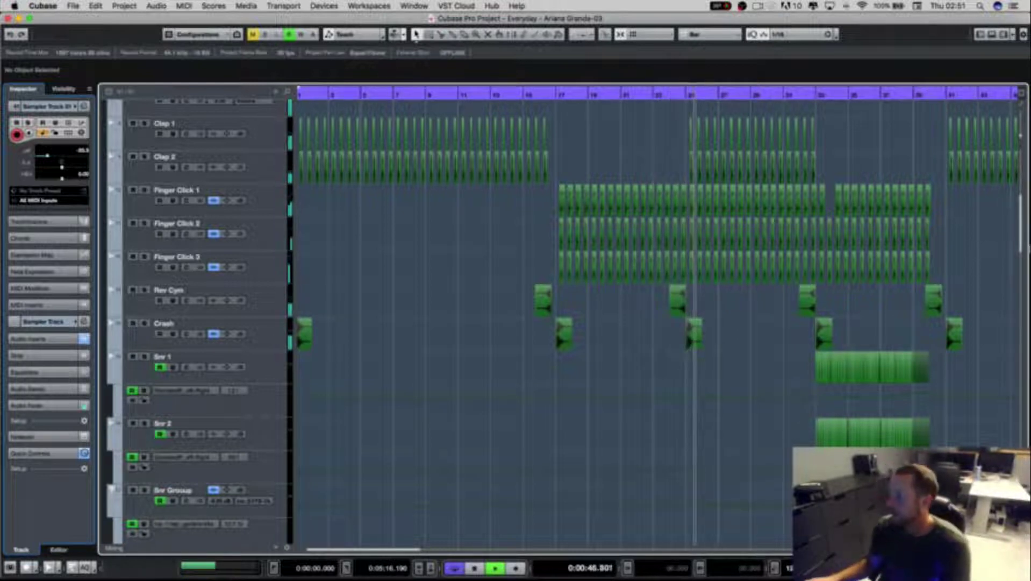
scroll(963, 259, right, 3)
key(space)
Step: Examine the Clap 1 and Clap 2 clips and the Audio 02 loop that start at bar 25, and clear the selection
scroll(937, 268, up, 2)
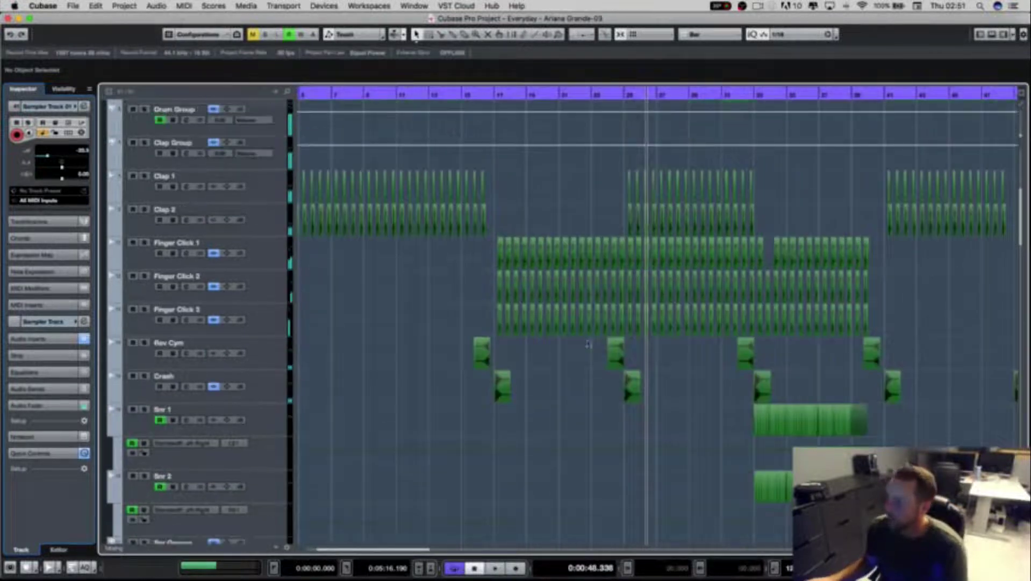
scroll(641, 367, up, 1)
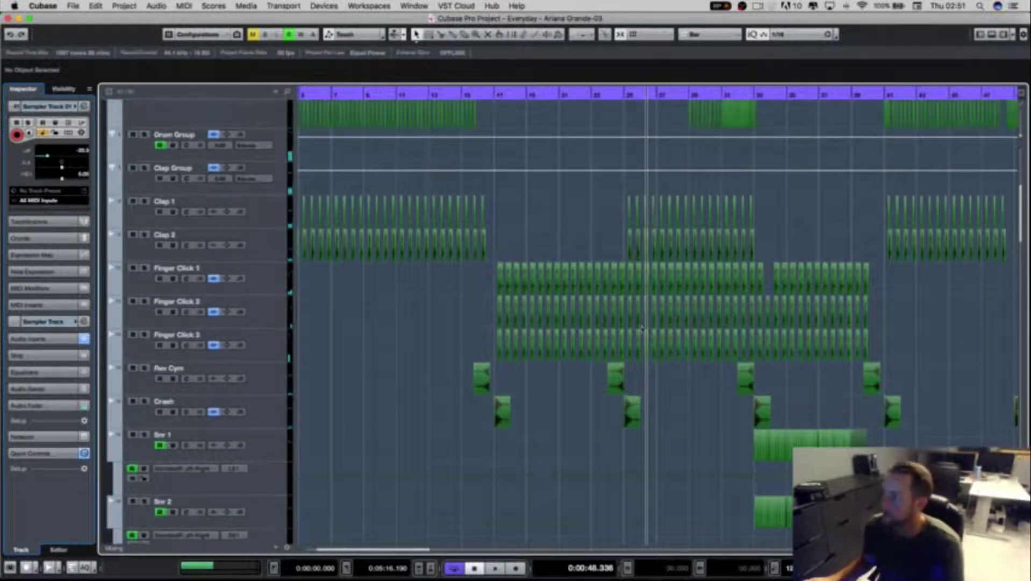
drag(585, 211, 801, 239)
scroll(796, 232, down, 12)
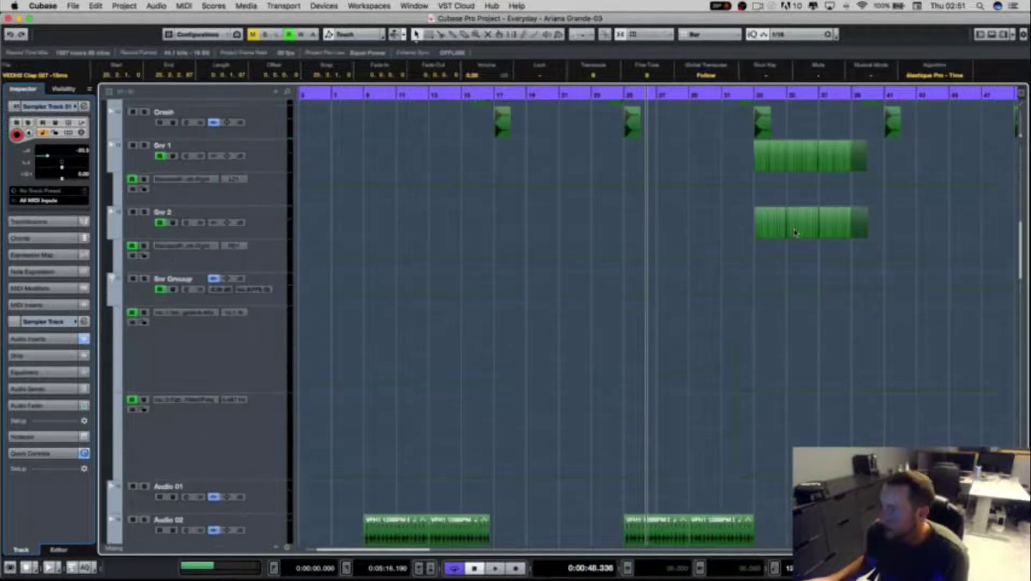
scroll(796, 232, down, 10)
click(628, 153)
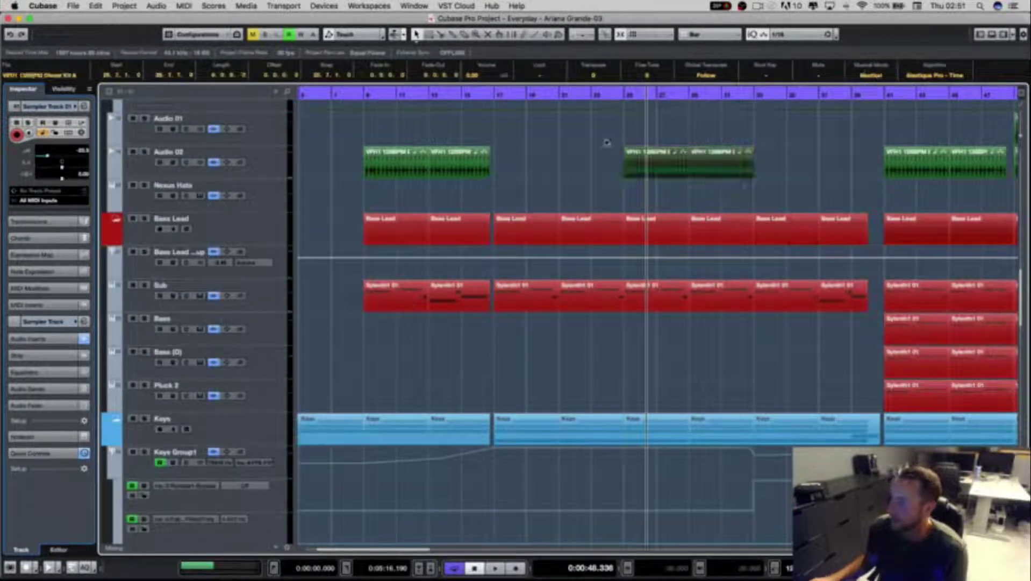
click(578, 173)
Step: Listen to the full mix from bar 25 while examining the Audio 02, sampler and FX tracks, and stop playback
click(623, 95)
key(space)
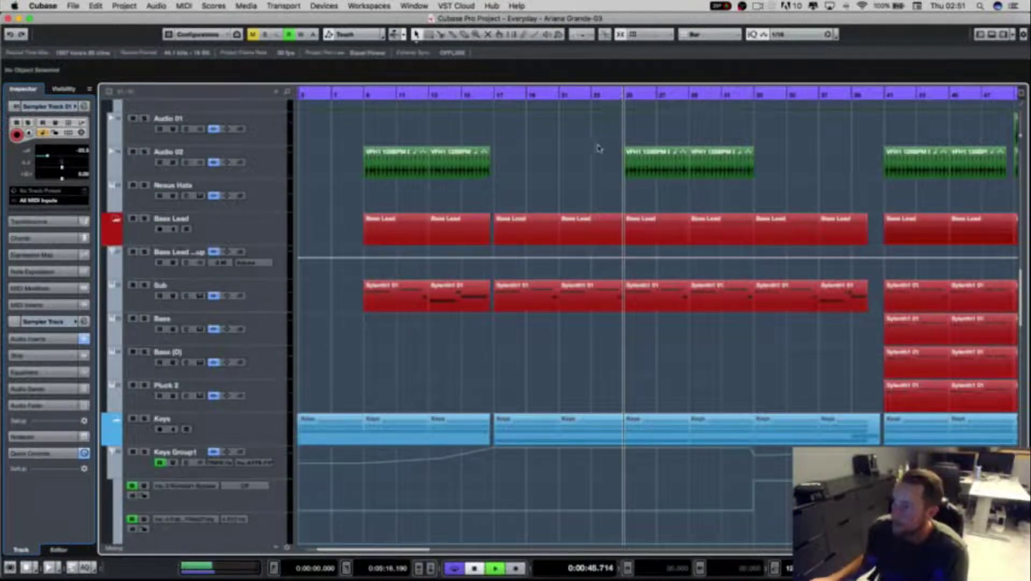
scroll(595, 160, up, 2)
scroll(591, 172, up, 8)
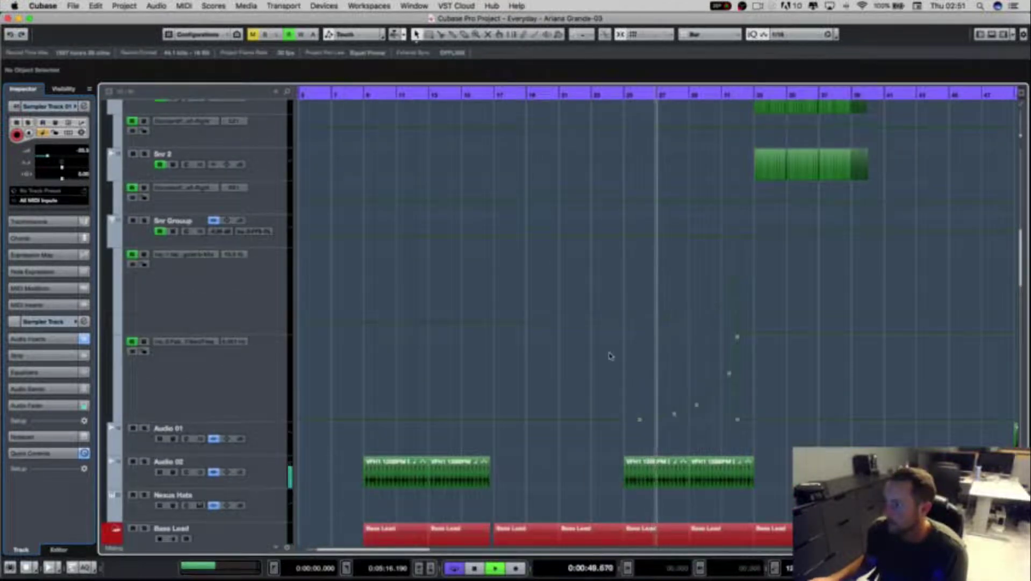
scroll(610, 355, down, 3)
scroll(610, 354, down, 20)
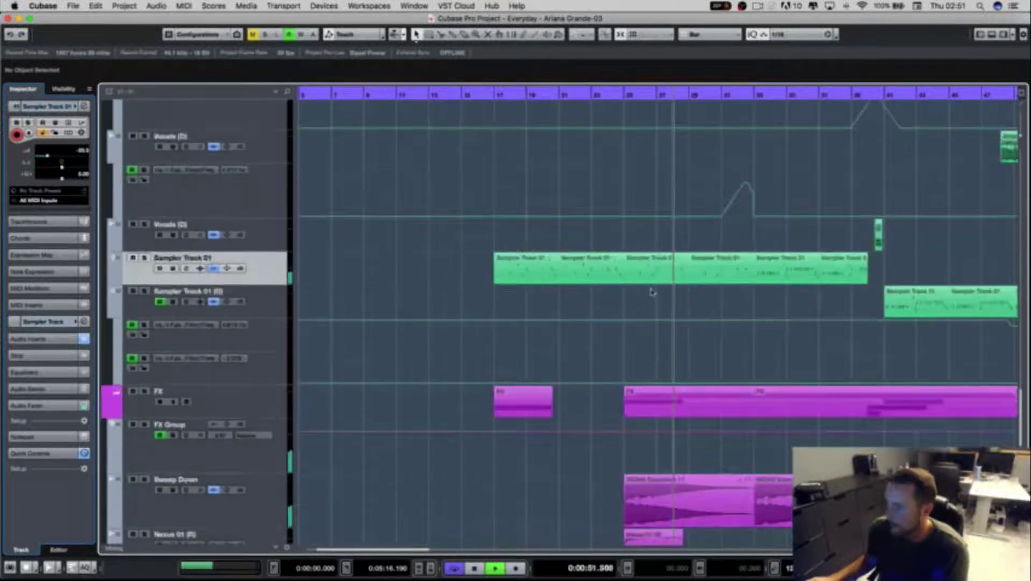
scroll(656, 288, down, 6)
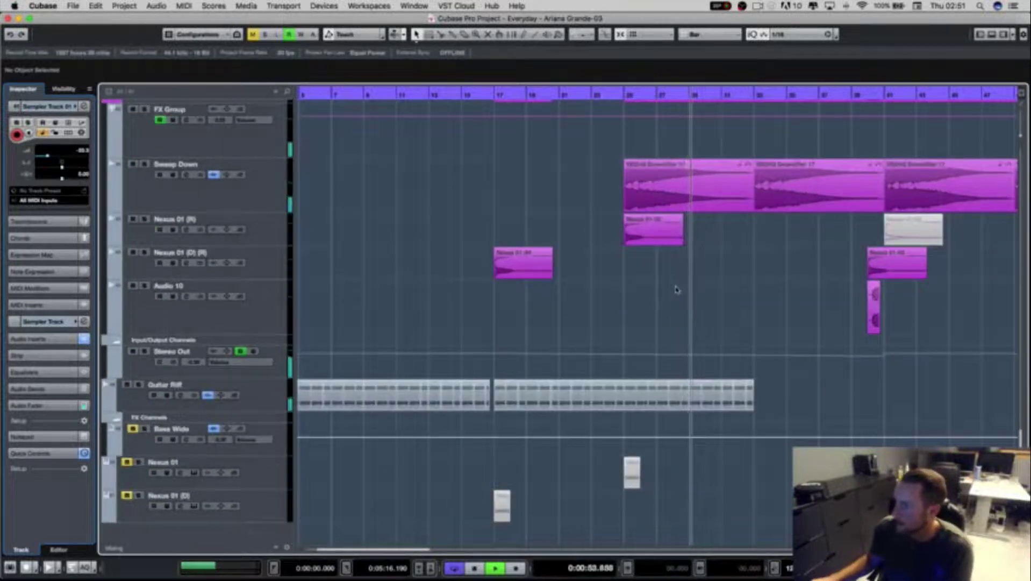
scroll(675, 288, up, 3)
scroll(677, 289, up, 15)
scroll(679, 289, down, 5)
scroll(676, 287, down, 10)
key(space)
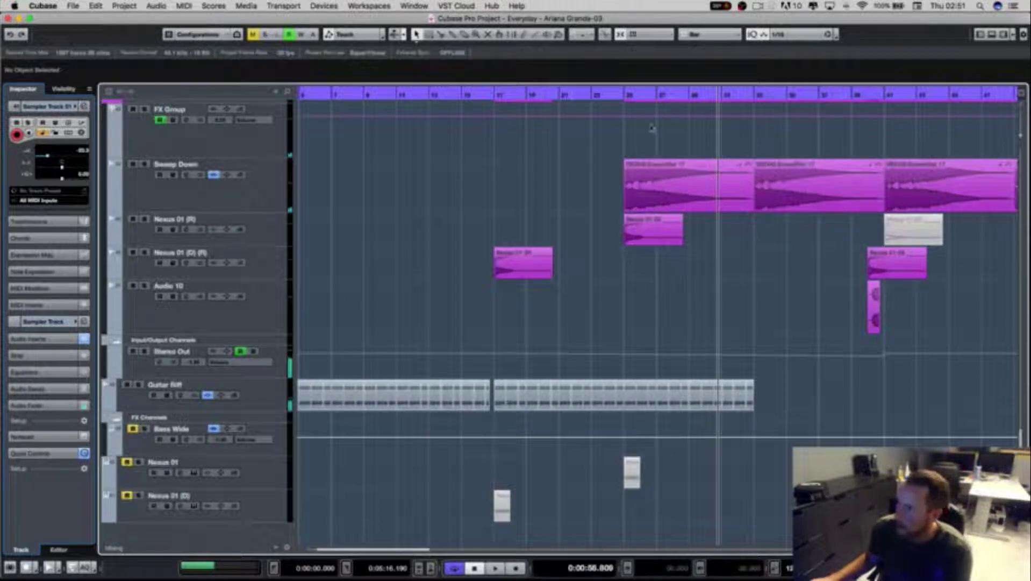
Step: Listen to Sweep Down in solo from bar 25, adding Nexus 01 (R) to the solo and removing it again
click(627, 96)
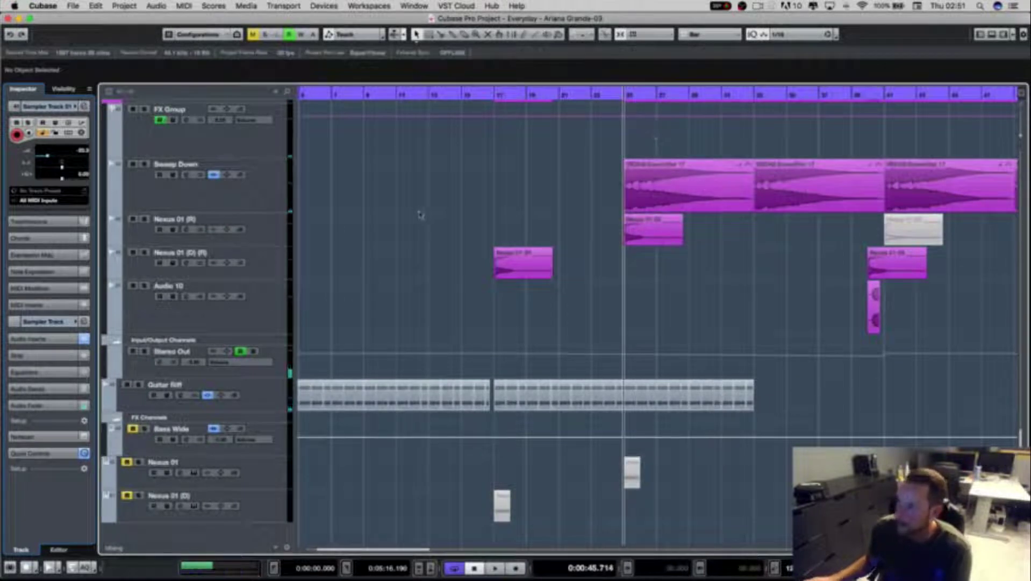
click(145, 164)
key(space)
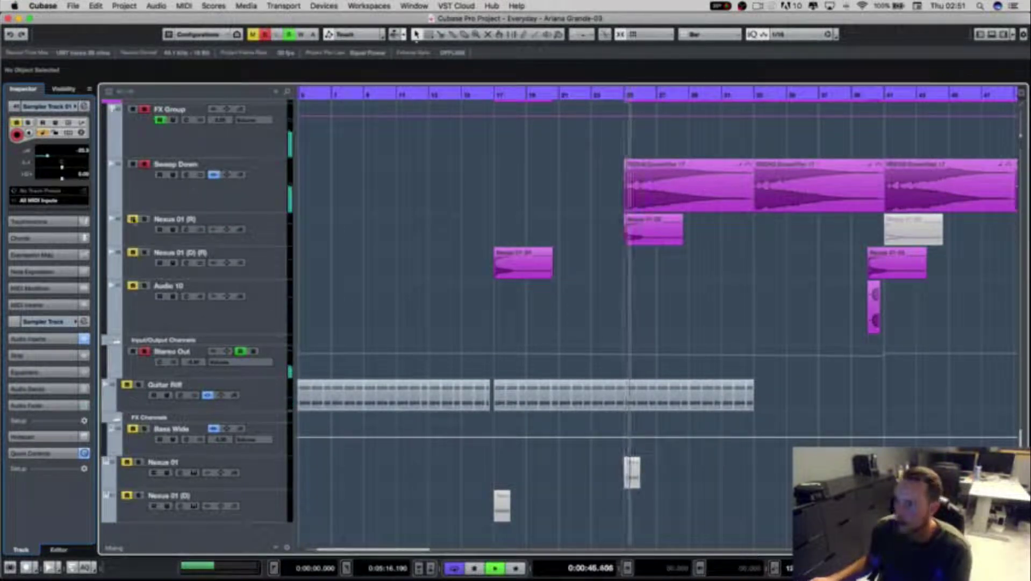
click(144, 219)
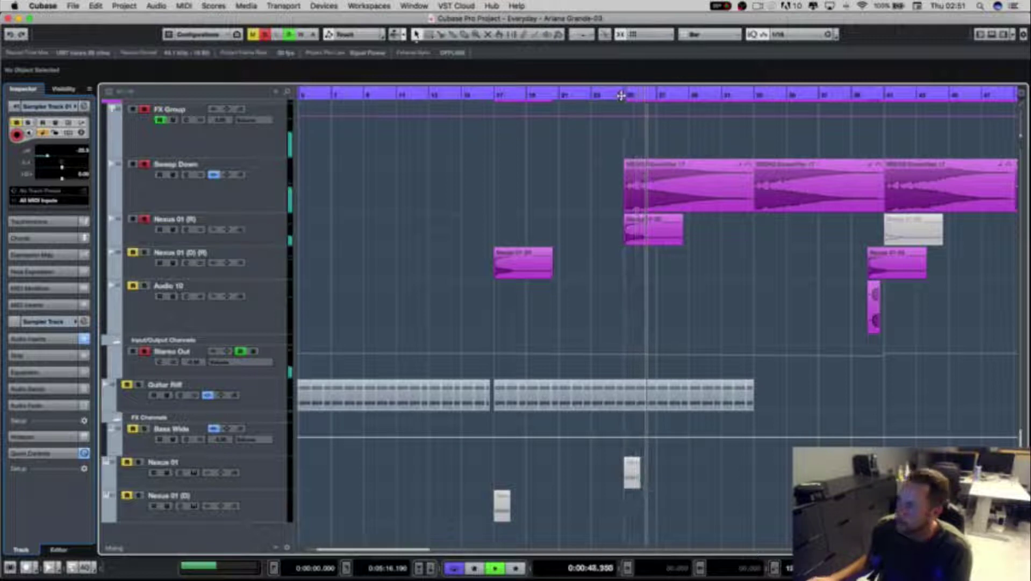
click(144, 219)
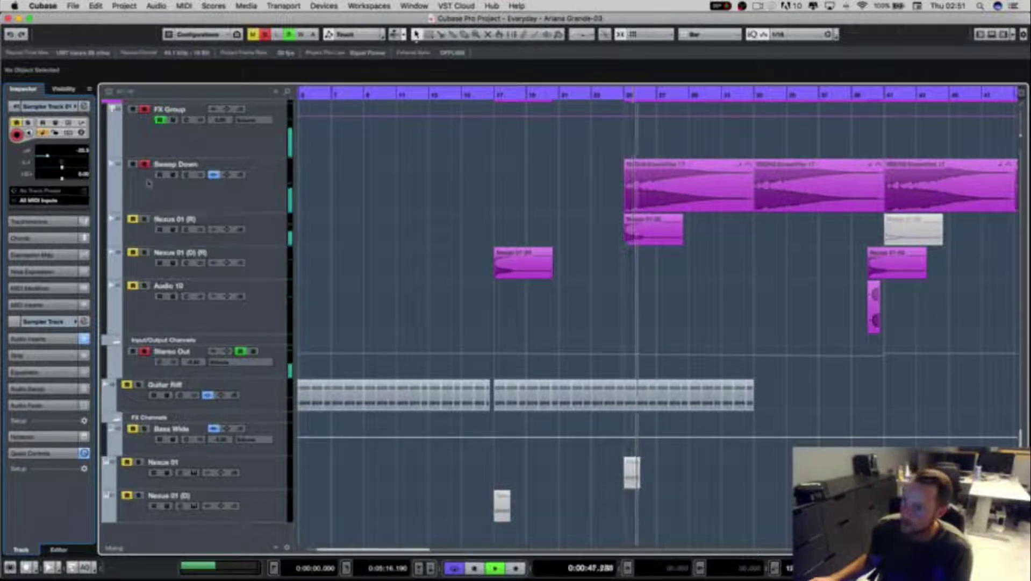
Step: Examine the drum tracks from bar 25 and the kick build-up between bars 29 and 33 up close
scroll(699, 264, up, 10)
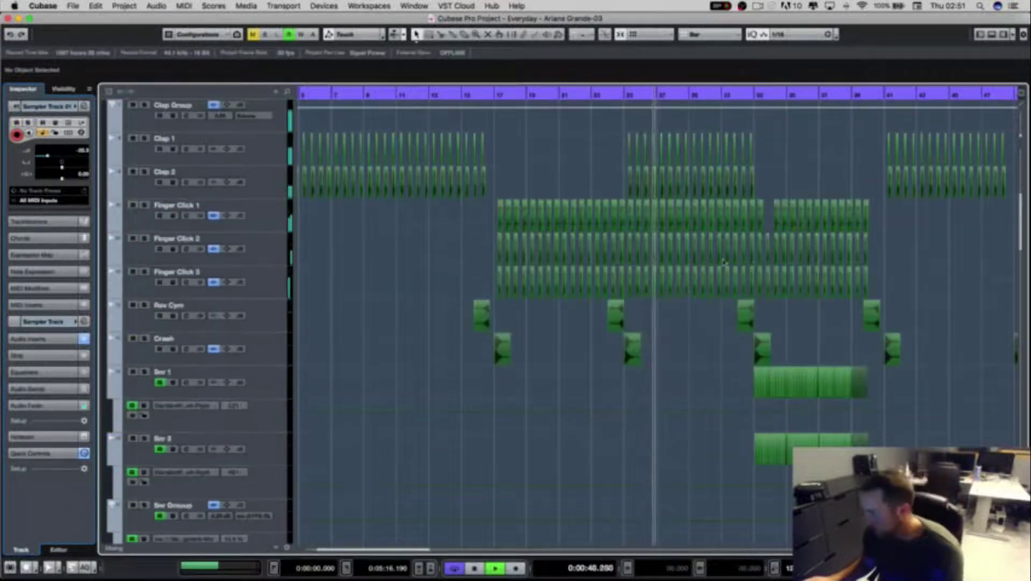
scroll(774, 269, up, 1)
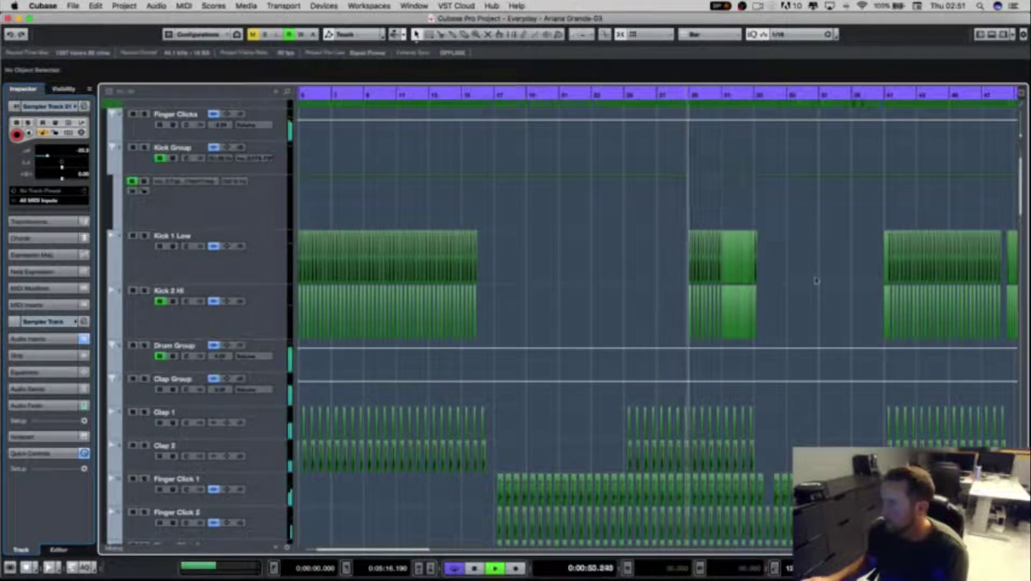
scroll(805, 262, down, 5)
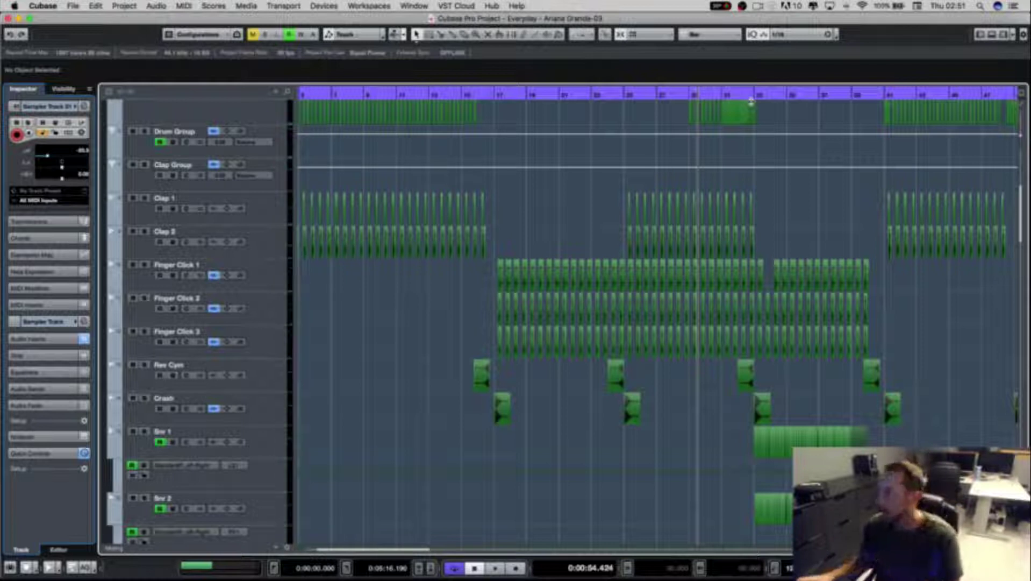
scroll(796, 215, up, 4)
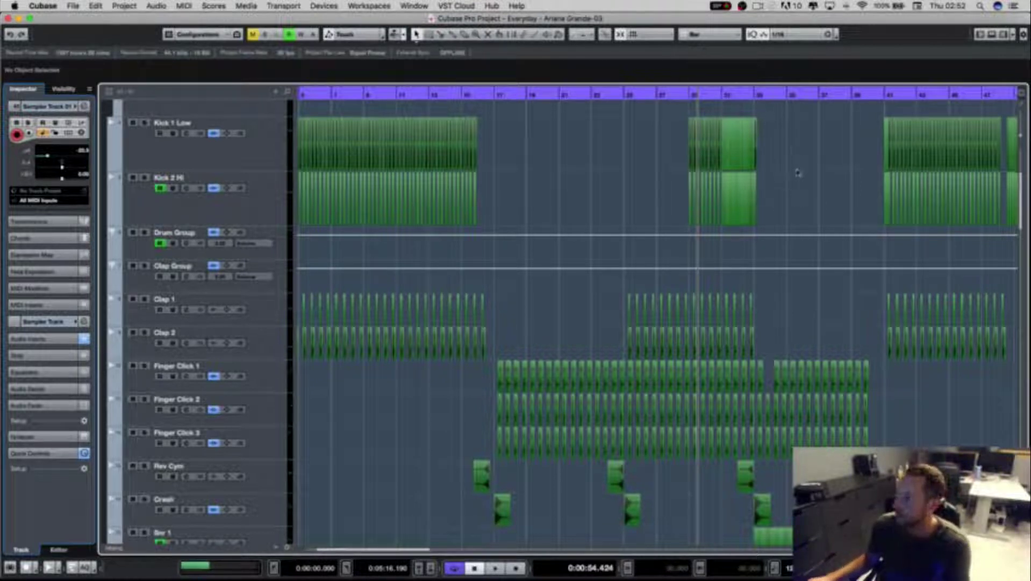
scroll(798, 172, up, 6)
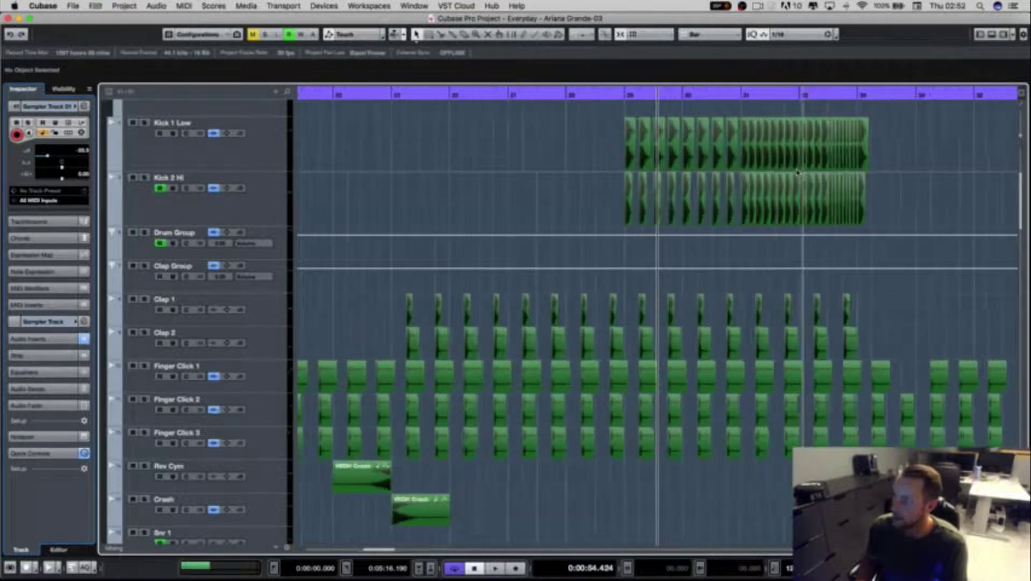
scroll(909, 210, right, 2)
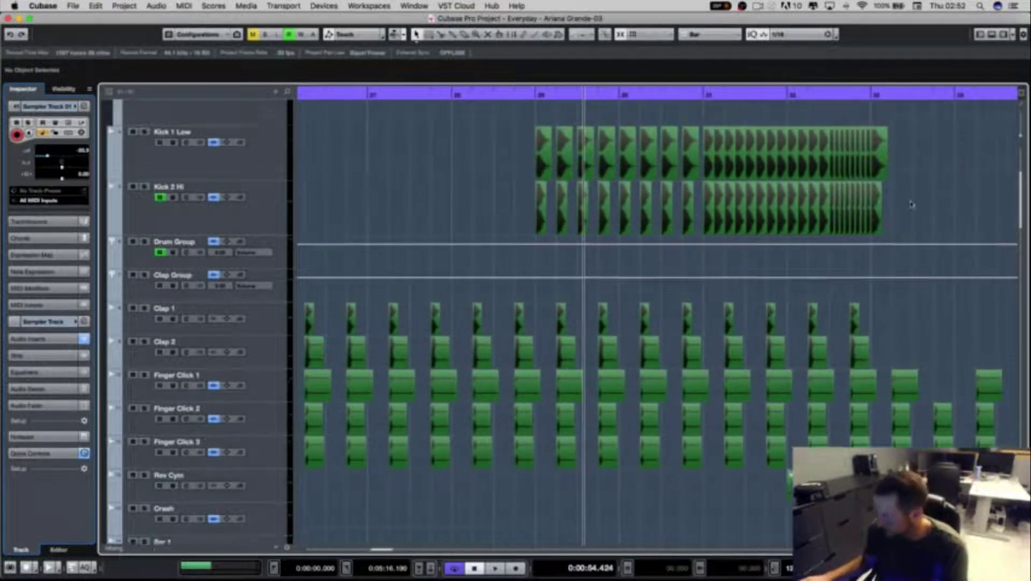
scroll(909, 210, up, 4)
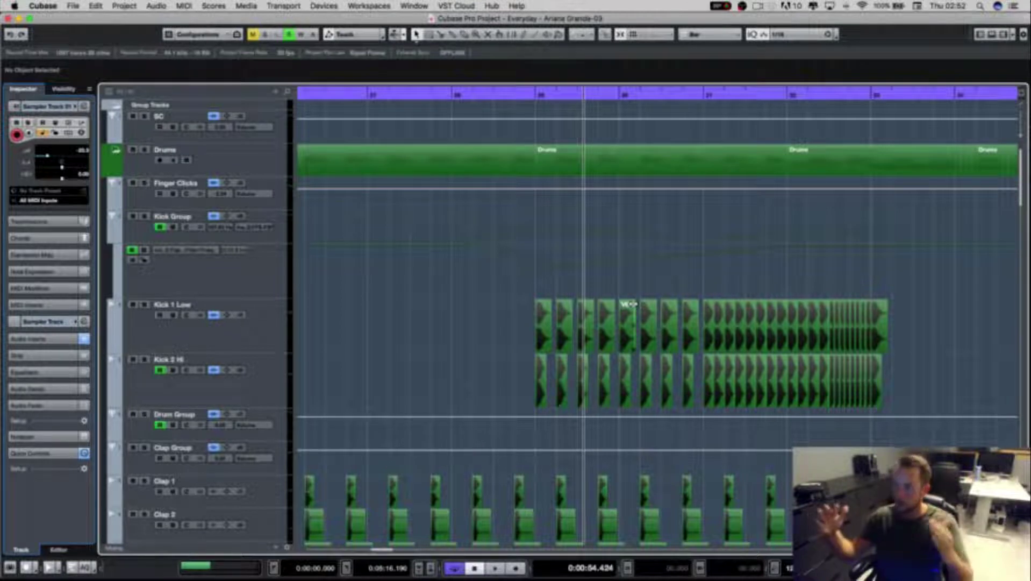
Step: Listen to the kick build-up from bar 29, and replay its ending from bar 32
click(586, 323)
click(534, 95)
key(space)
click(427, 318)
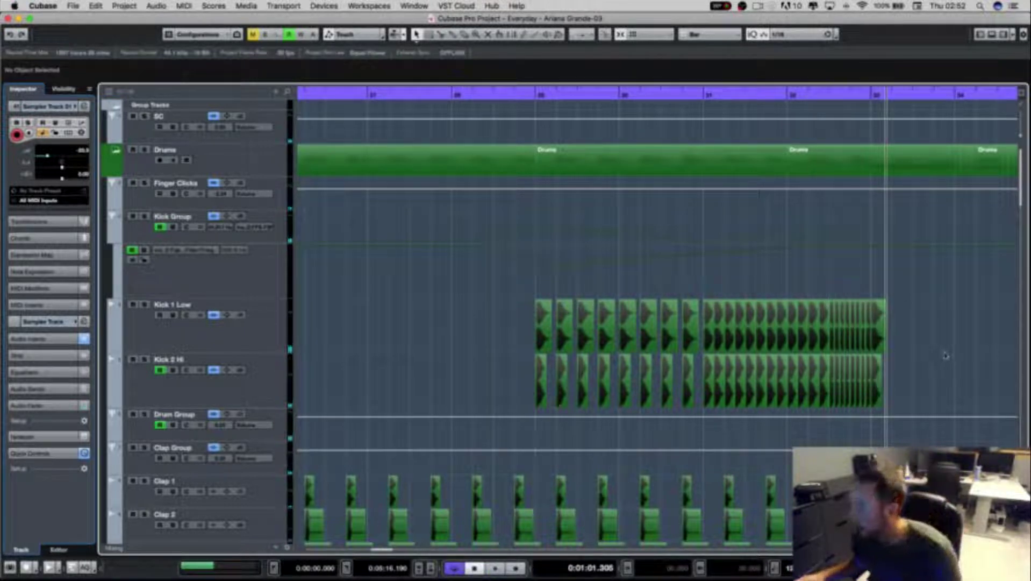
click(818, 95)
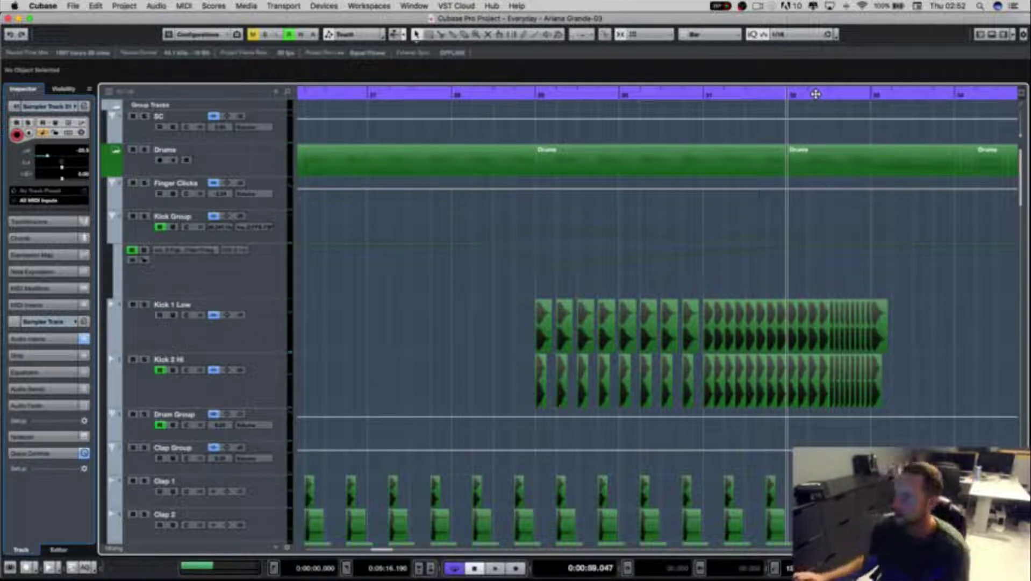
key(space)
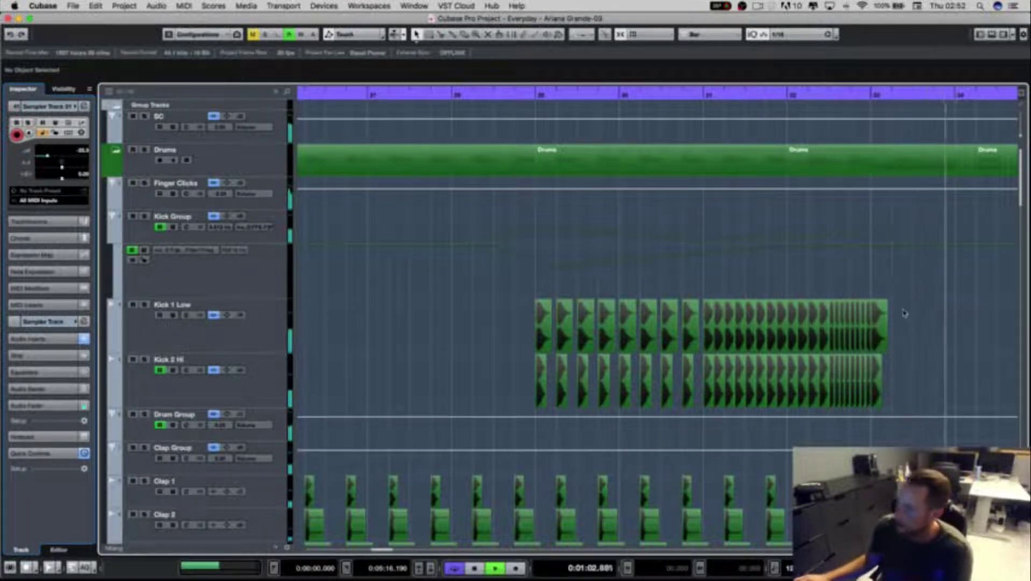
Step: Stop playback and move the playhead to bar 33, just after the kick build-up
scroll(904, 306, down, 5)
key(space)
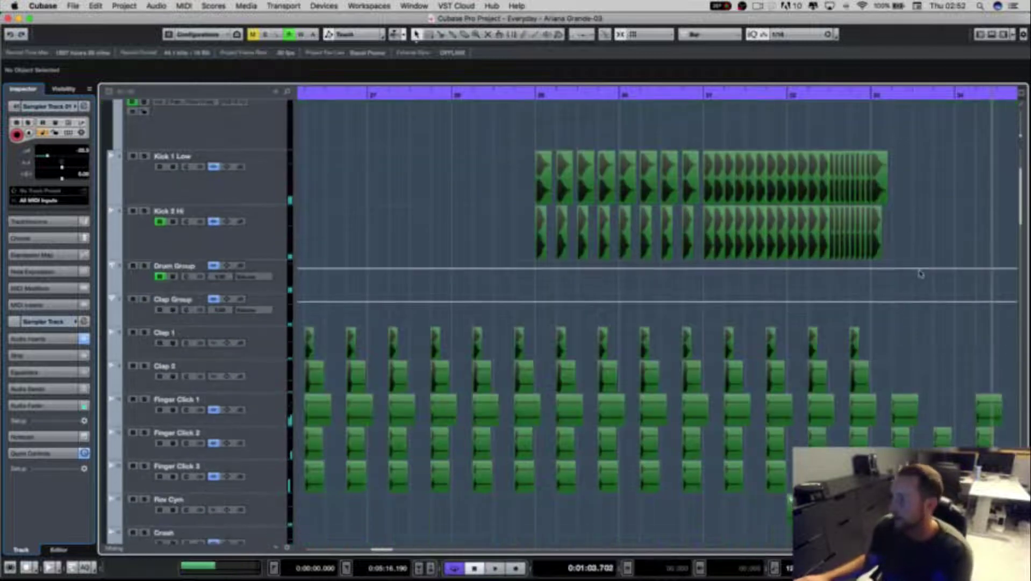
scroll(945, 194, down, 1)
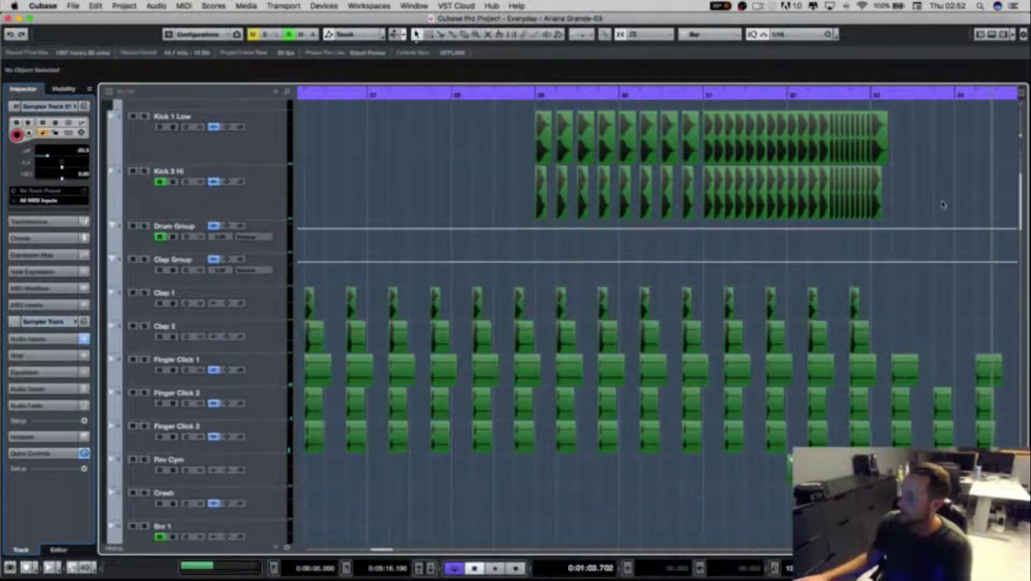
scroll(949, 189, right, 10)
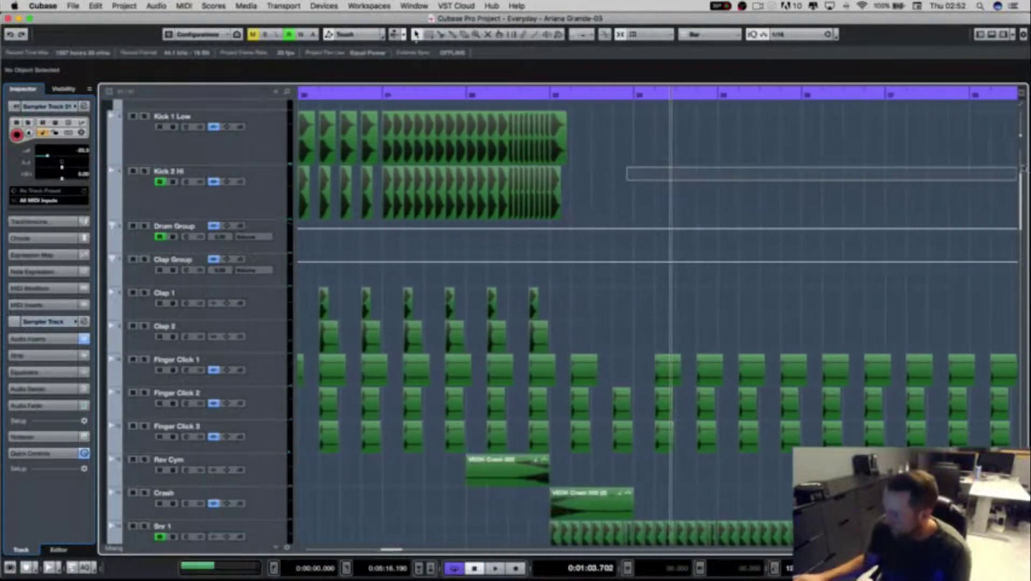
scroll(722, 161, down, 1)
click(533, 95)
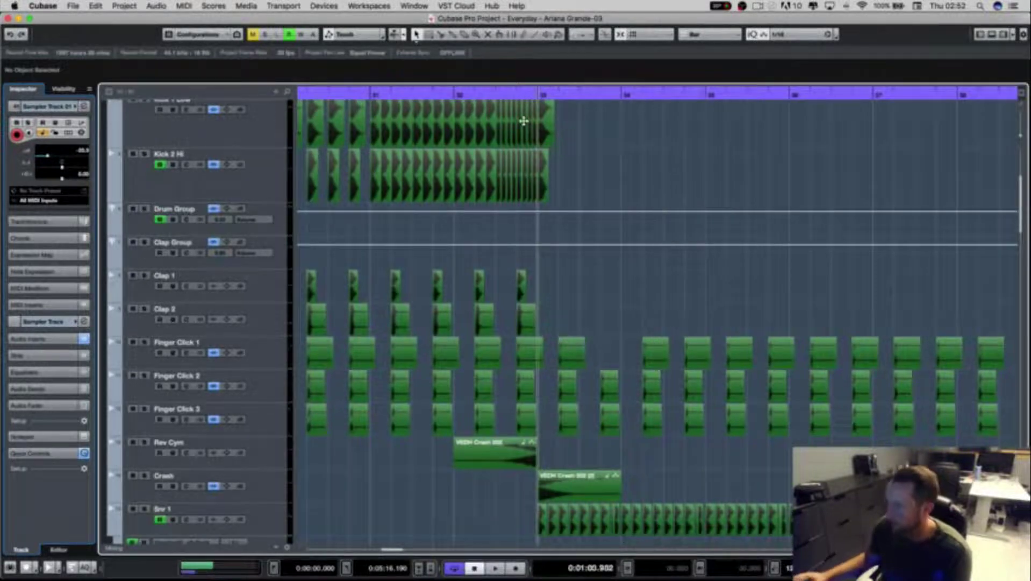
Step: Listen briefly from bar 33 and examine the snare, bass, keys, synth, vocal and FX tracks in that section
scroll(643, 131, down, 1)
scroll(644, 132, down, 10)
key(space)
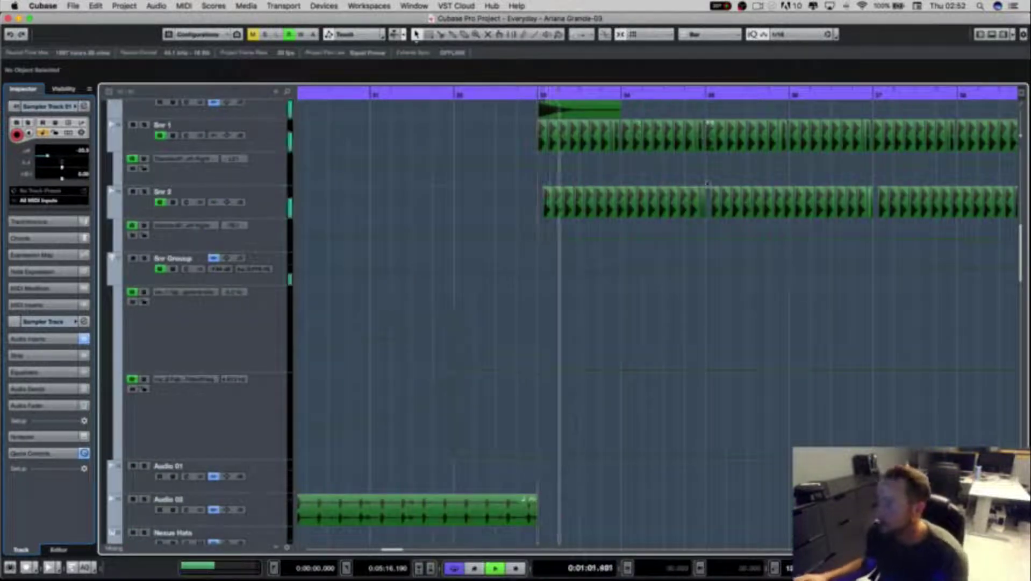
scroll(717, 299, down, 1)
scroll(681, 312, down, 12)
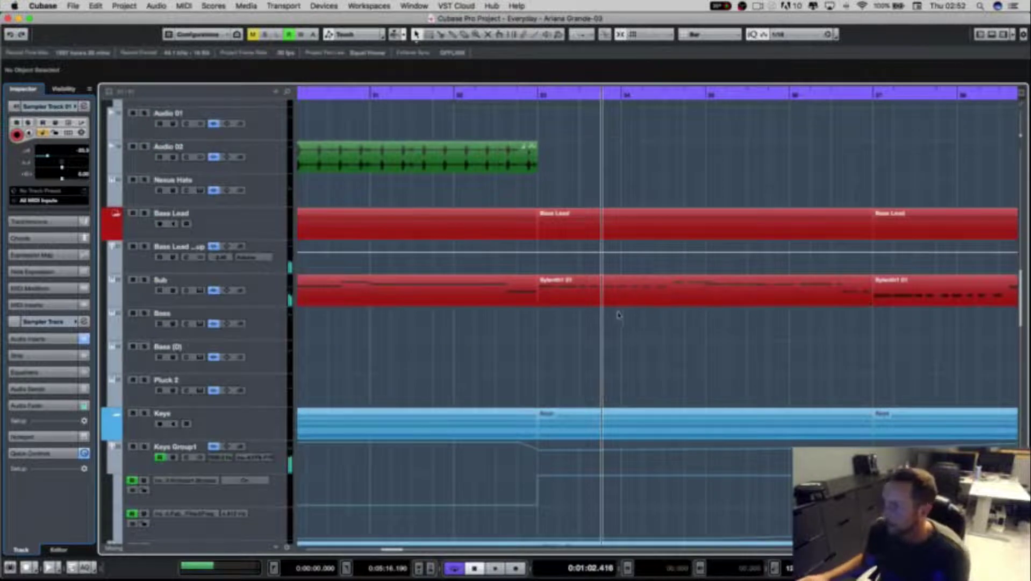
scroll(640, 301, down, 15)
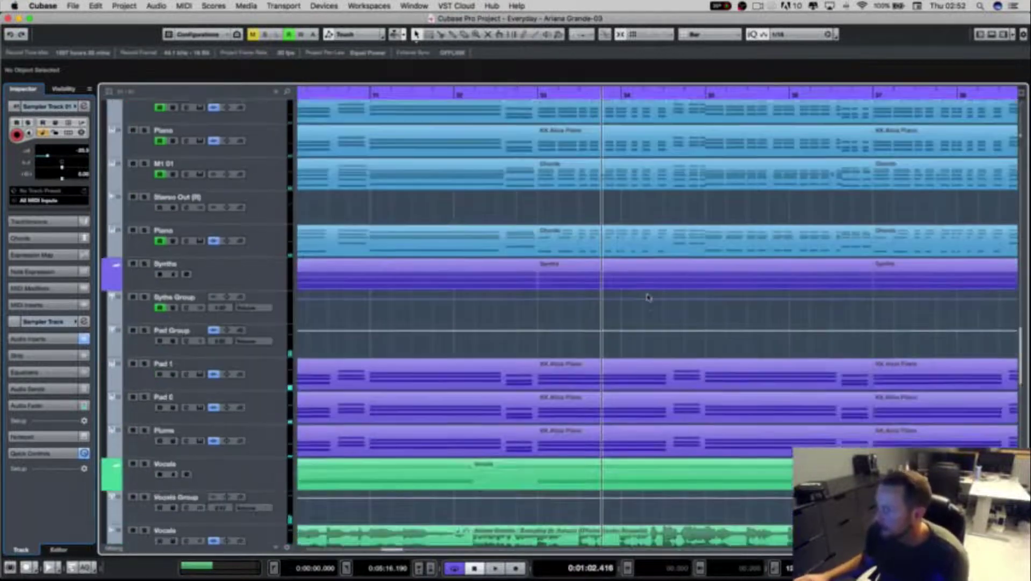
scroll(645, 311, down, 15)
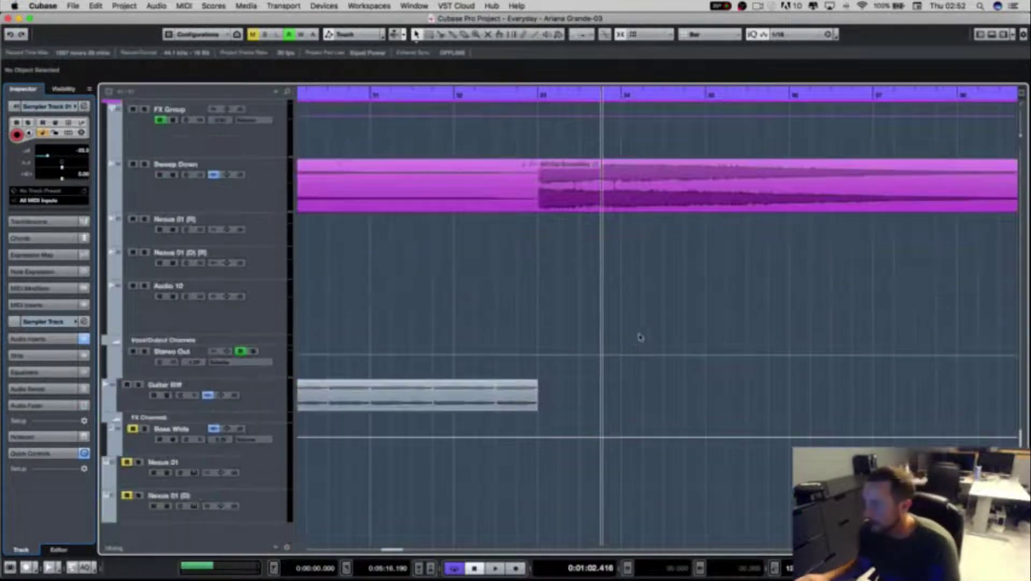
Step: Select the Sweep Down downlifter clip at bar 33 and examine it in the context of the wider arrangement
scroll(651, 332, up, 2)
click(653, 330)
key(g)
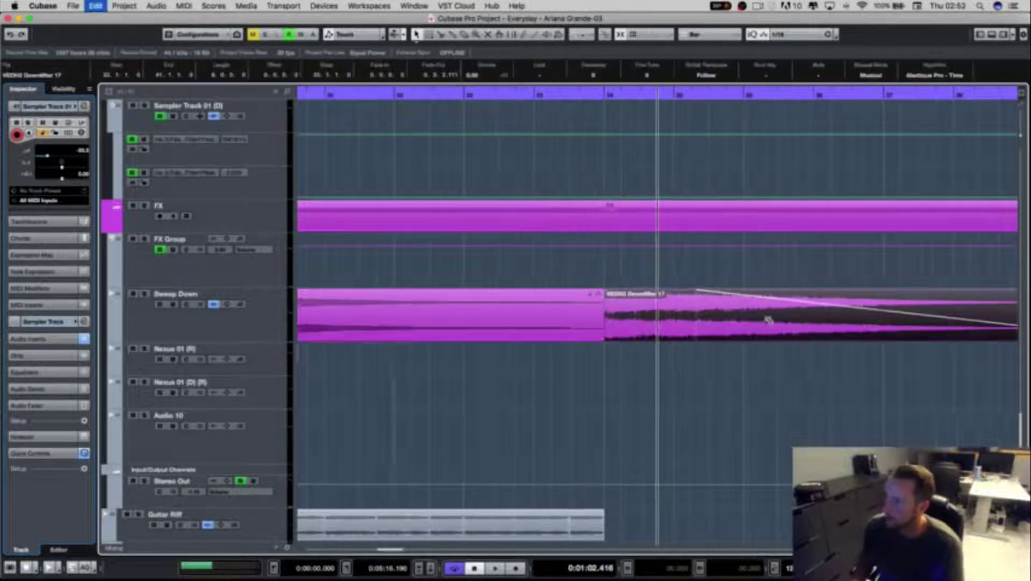
key(g)
key(g)
key(g)
key(g)
key(g)
key(g)
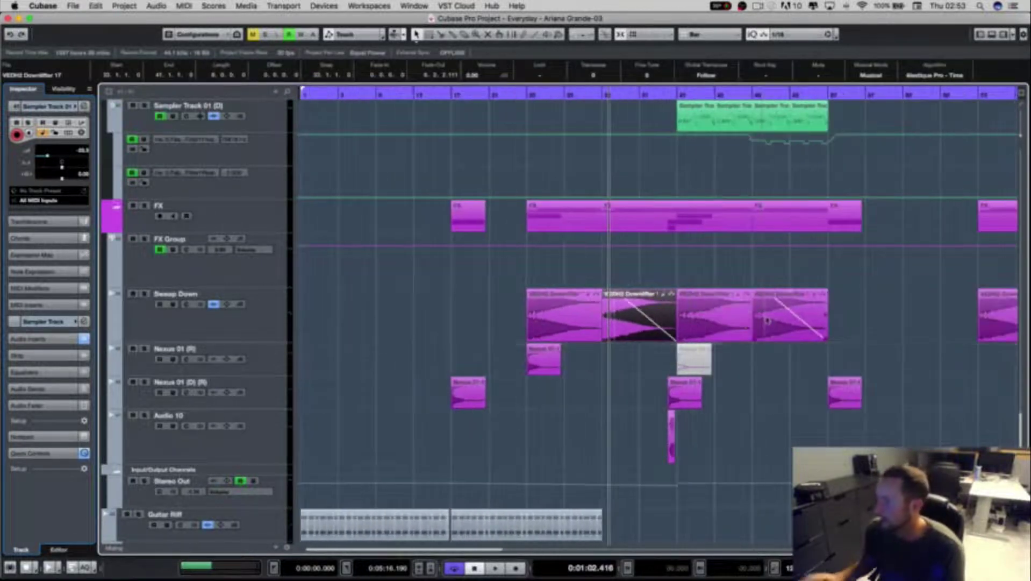
Step: Listen to the Sampler Track 01 part at bar 33 in solo, and stop playback
scroll(708, 339, up, 8)
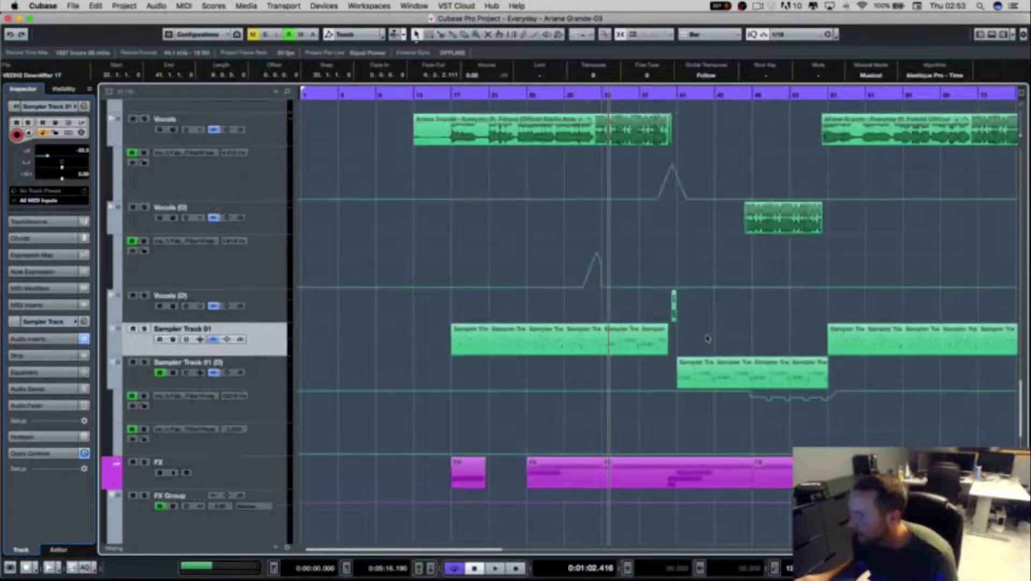
click(611, 348)
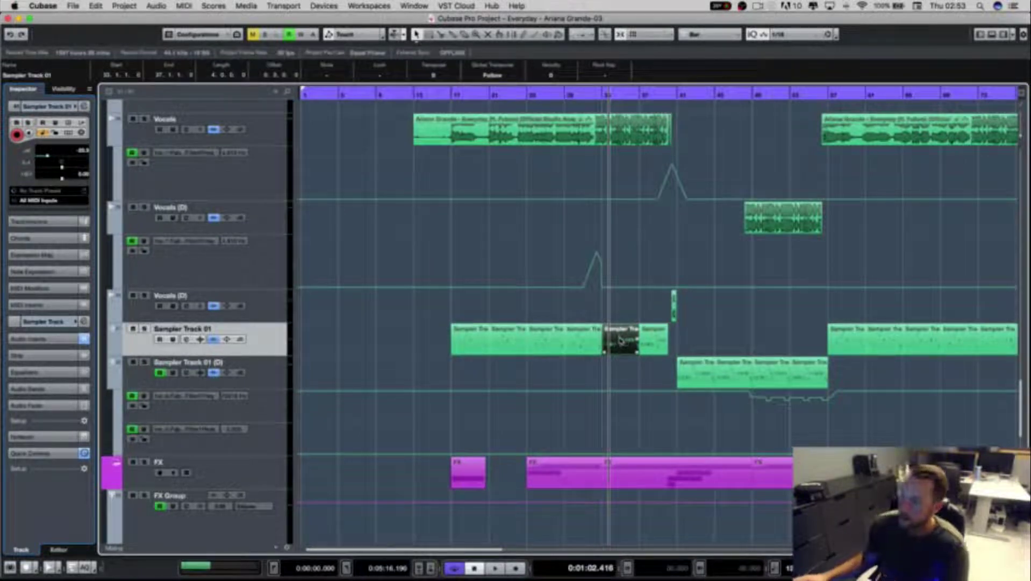
click(145, 329)
key(space)
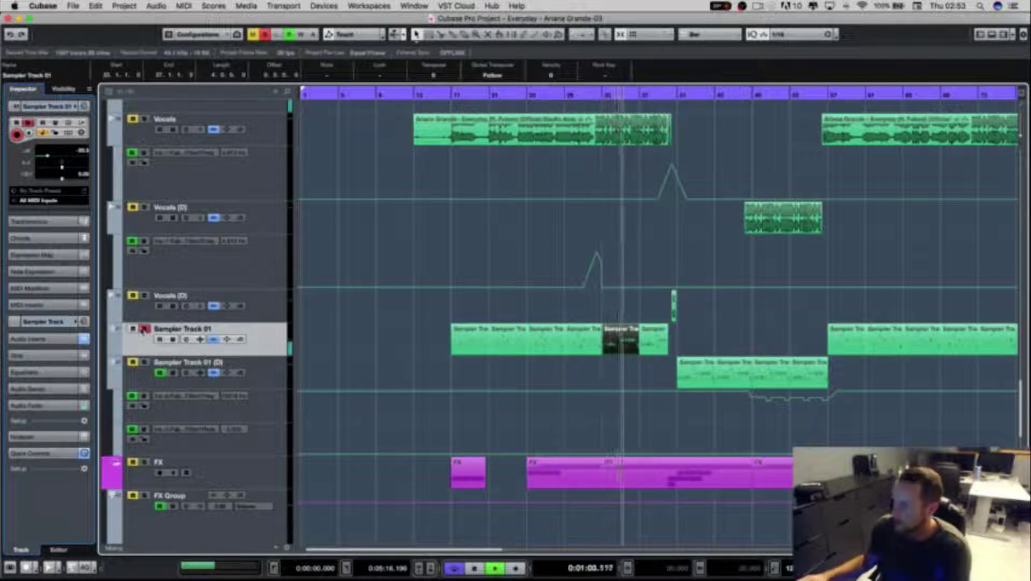
key(space)
Step: Return the playhead to bar 33 and examine the vocal, pad, piano and bass tracks around it
scroll(666, 300, up, 10)
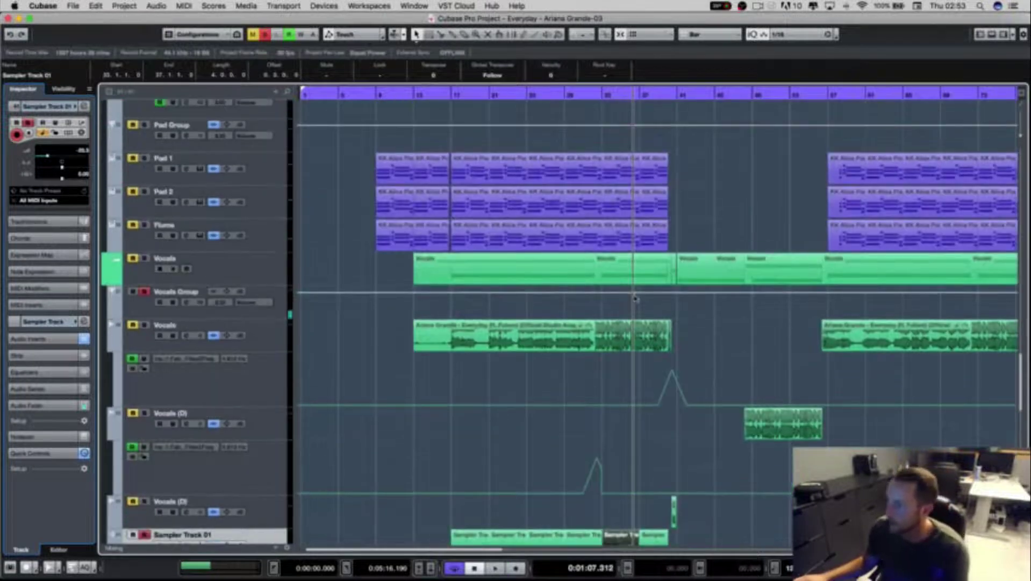
scroll(635, 298, up, 2)
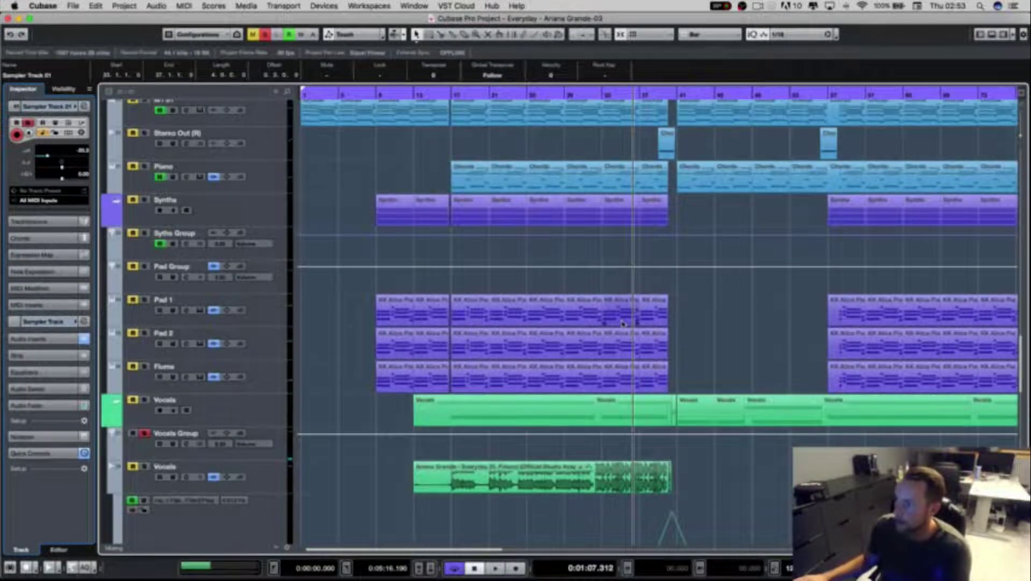
scroll(622, 322, up, 4)
click(607, 95)
scroll(613, 242, up, 3)
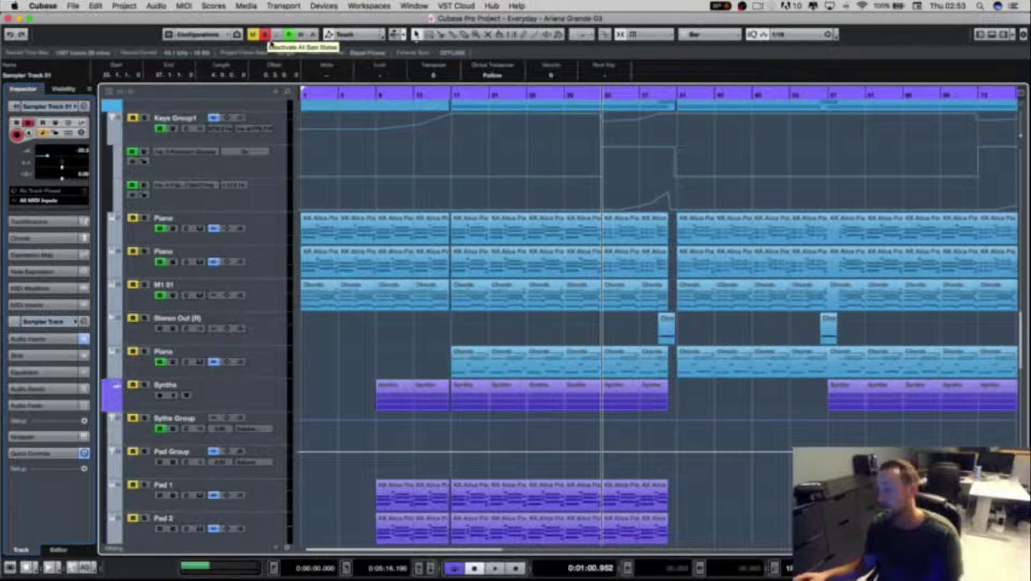
scroll(665, 327, down, 10)
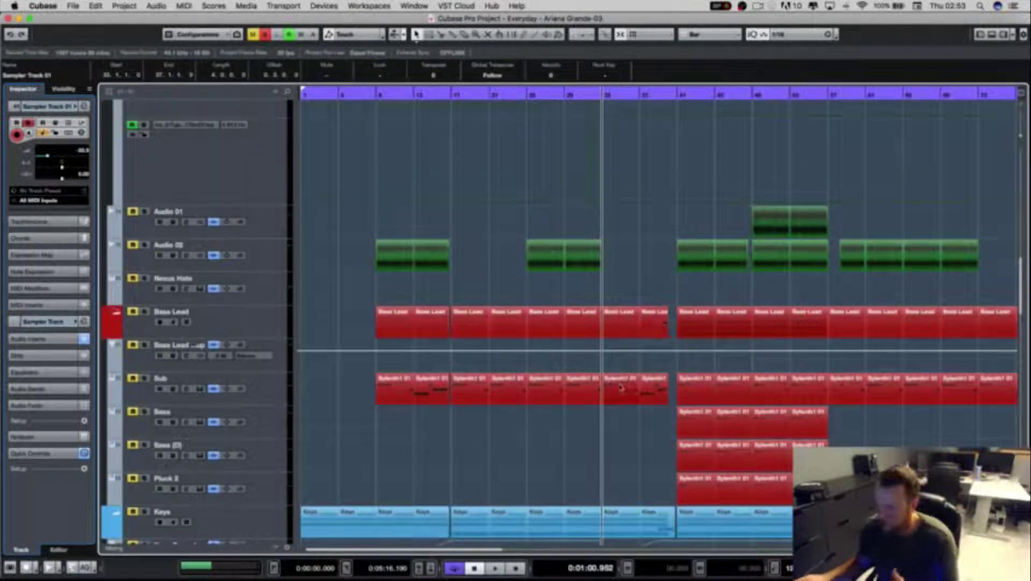
Step: Open the Sub track's part at bar 33 for note editing to view its notes, and close the editor
double_click(621, 387)
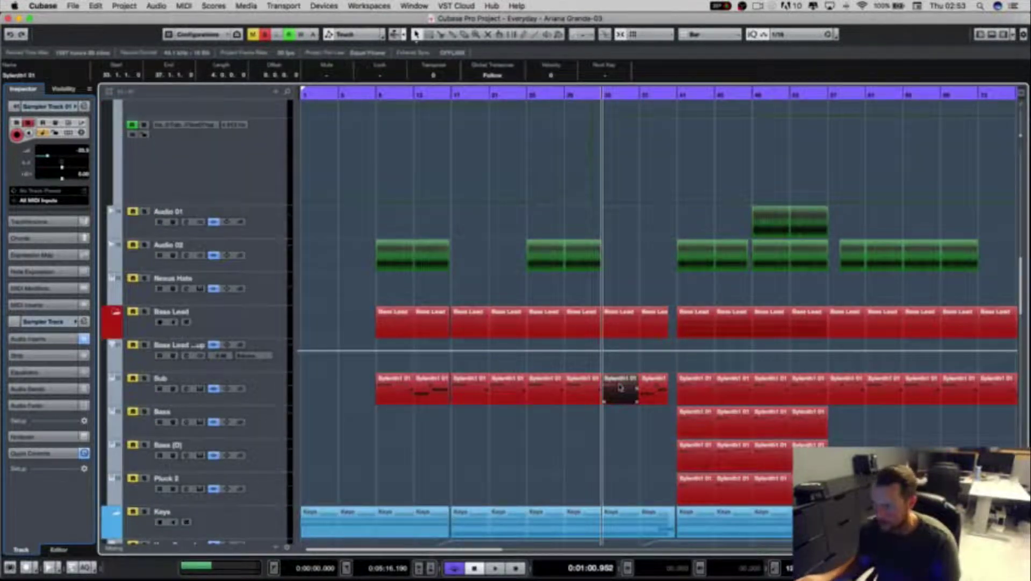
key(h)
key(h)
key(h)
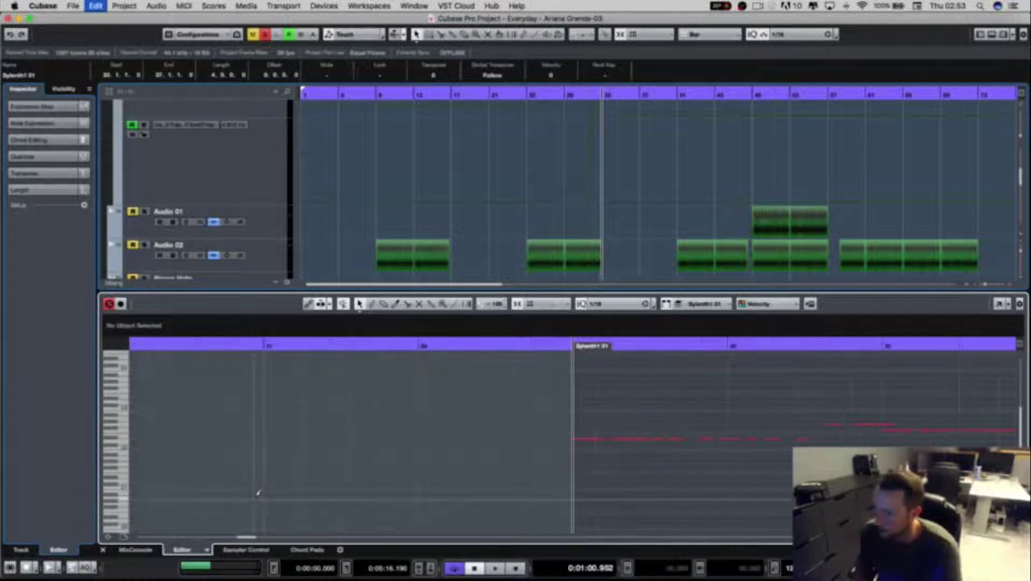
click(103, 550)
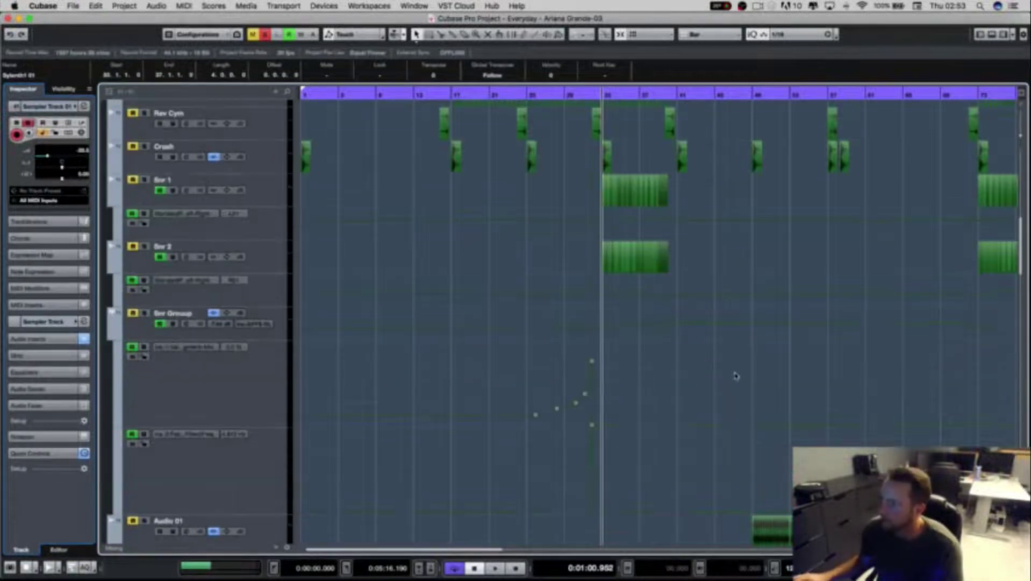
Step: Clear the existing solo, solo Snr 1 and Snr 2, and start playback from bar 33
scroll(736, 376, up, 10)
scroll(756, 404, down, 6)
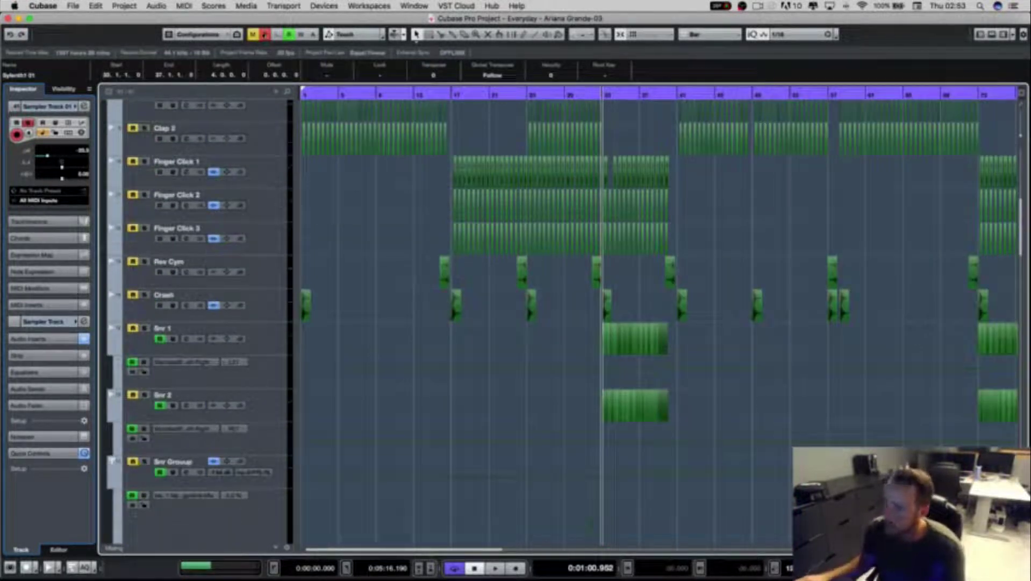
click(265, 35)
click(145, 328)
click(144, 395)
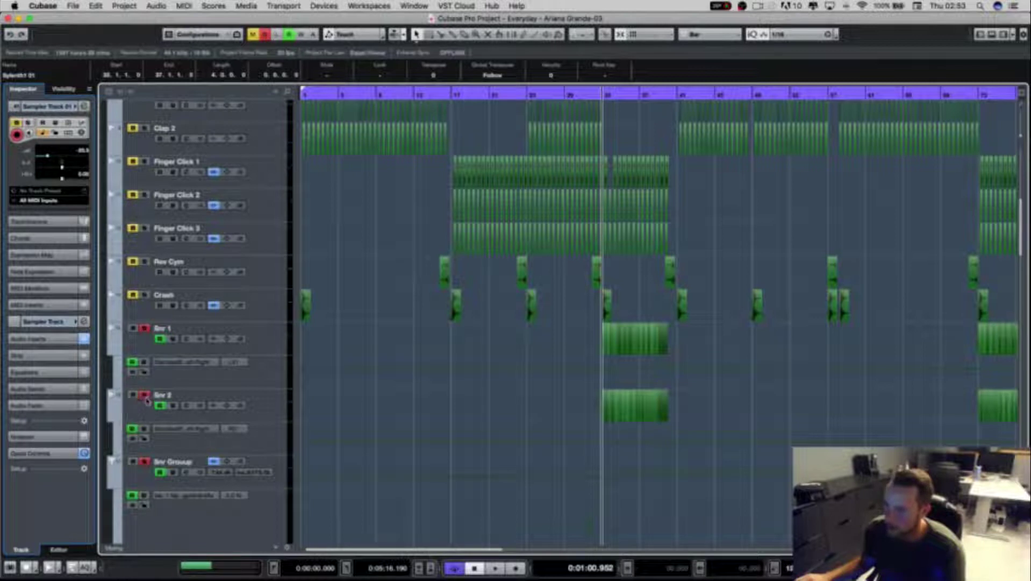
key(space)
Step: Examine the Snr 1 and Snr 2 hits from bar 33 up close while listening to them in solo, and stop playback
key(h)
key(h)
key(h)
key(h)
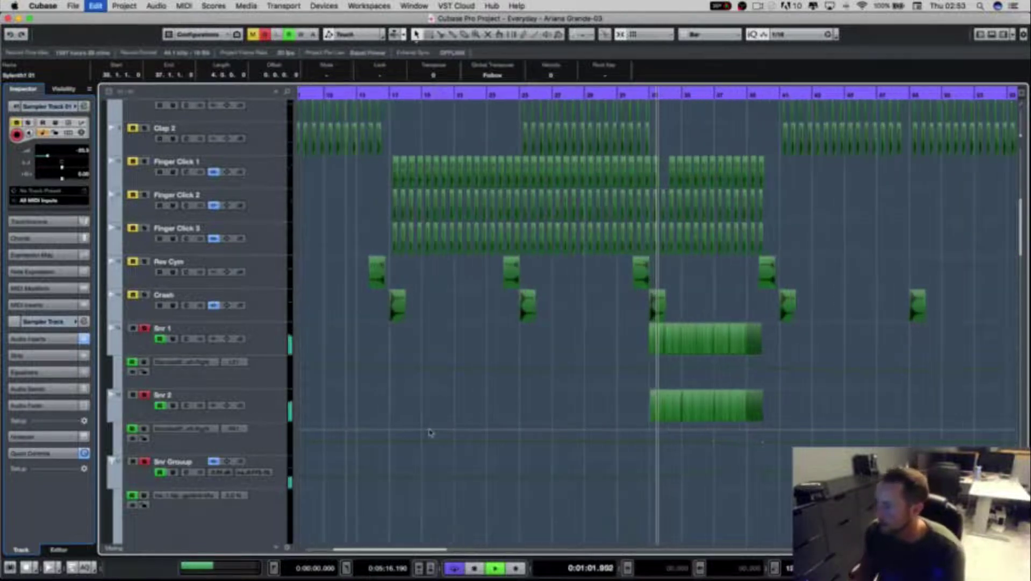
key(h)
key(h)
key(h)
key(h)
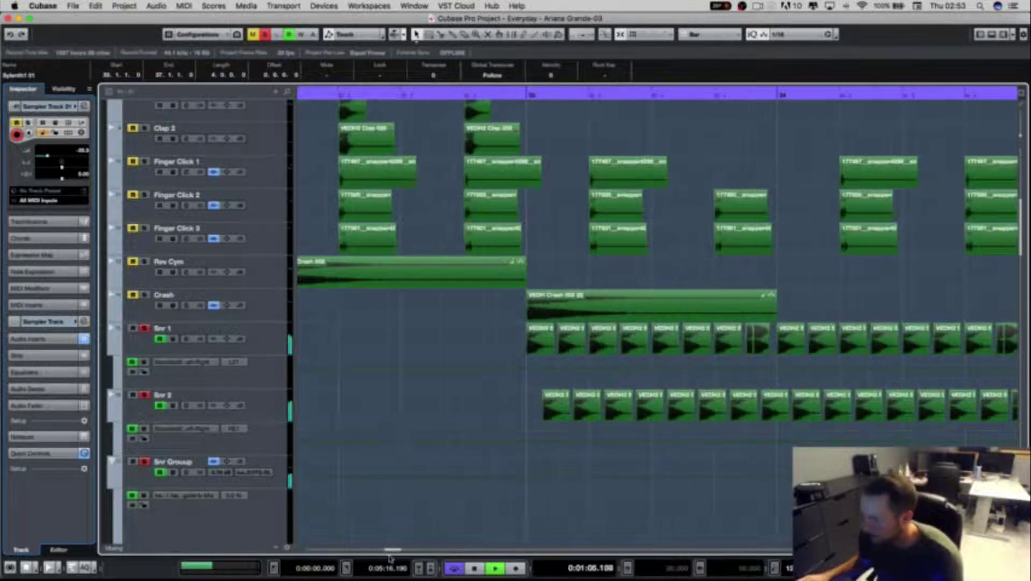
key(g)
key(g)
key(g)
key(g)
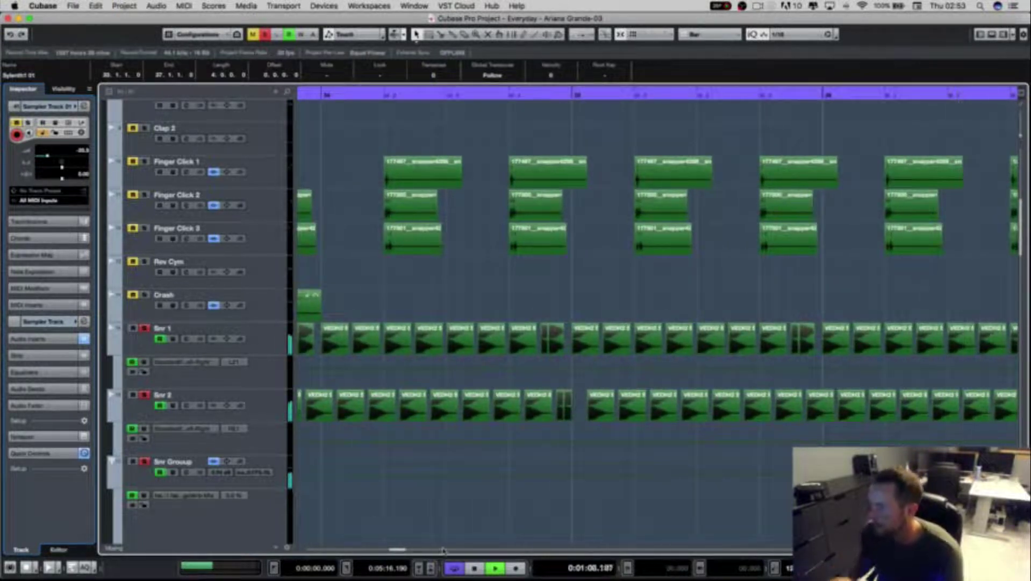
key(g)
key(space)
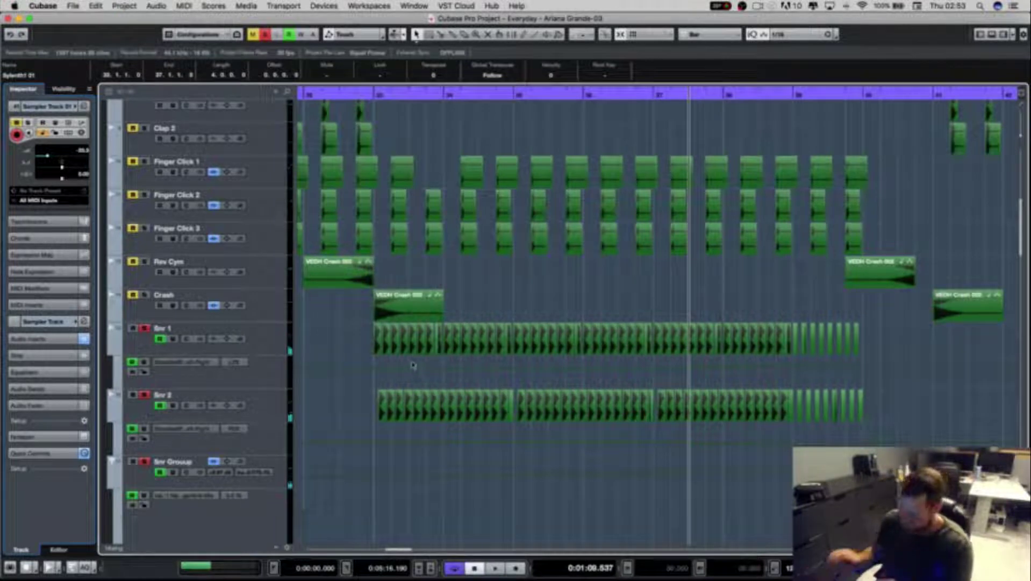
Step: Replay the soloed Snr 1 and Snr 2 build-up from bar 33
drag(431, 99, 425, 134)
click(381, 98)
key(space)
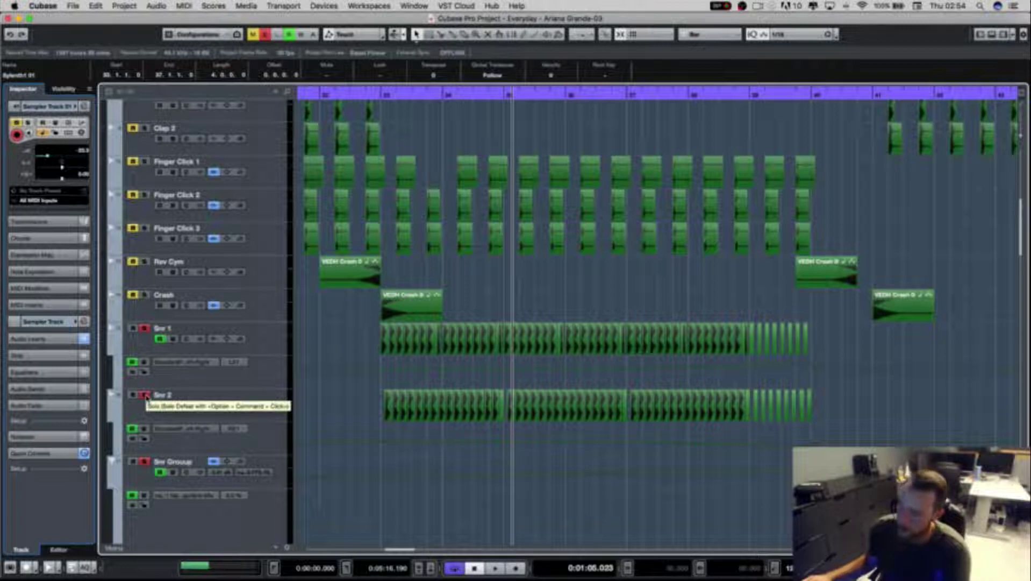
Step: Remove Snr 2 from the solo and examine both snare tracks' first hits at bar 33 and their pan settings
click(147, 397)
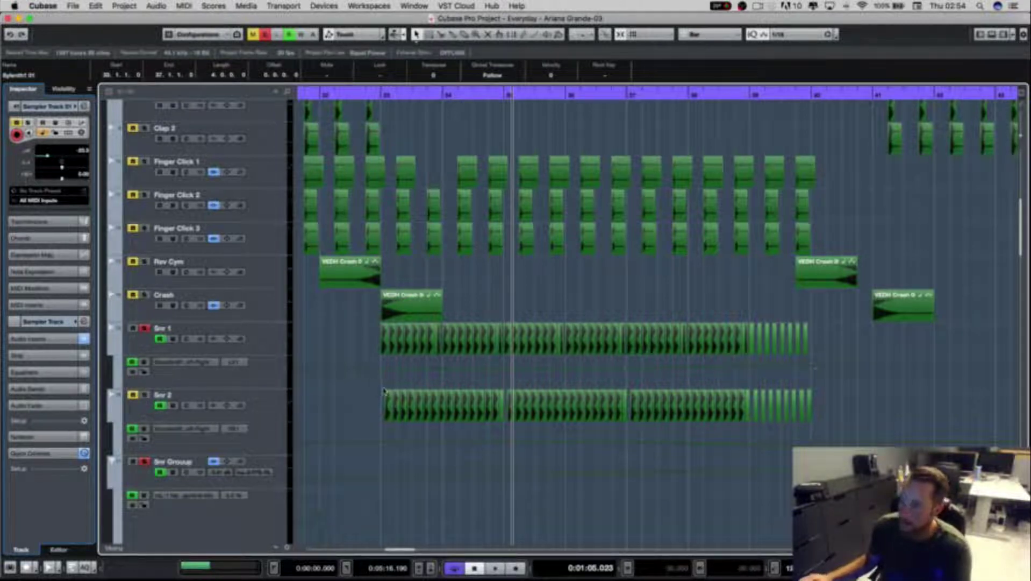
drag(382, 97, 386, 147)
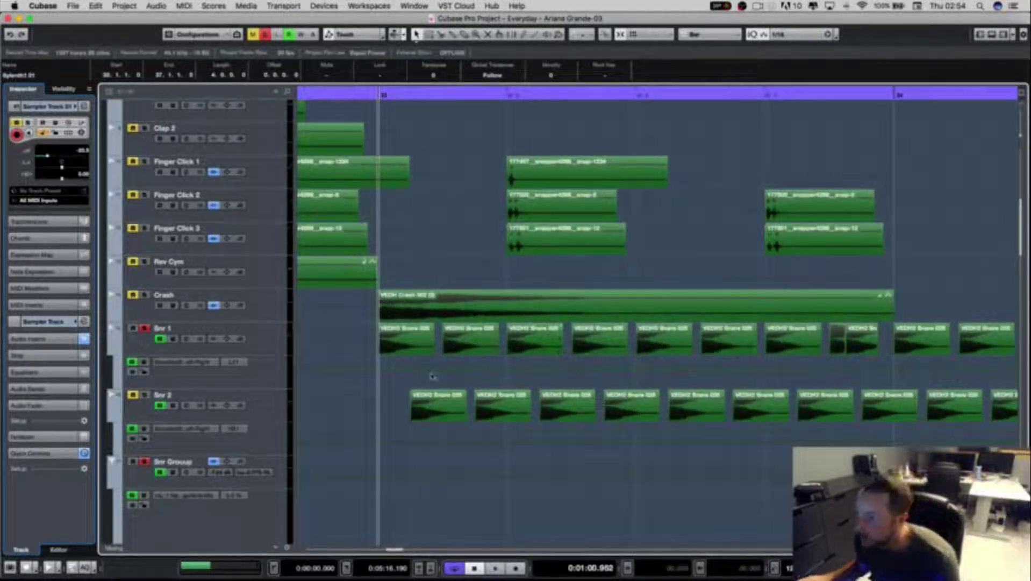
click(394, 399)
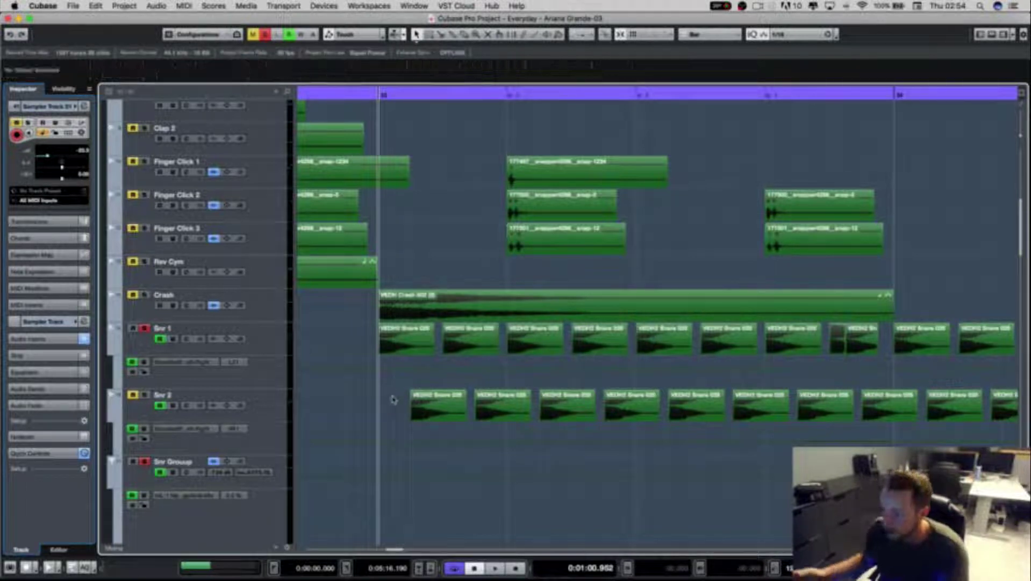
click(264, 353)
click(267, 408)
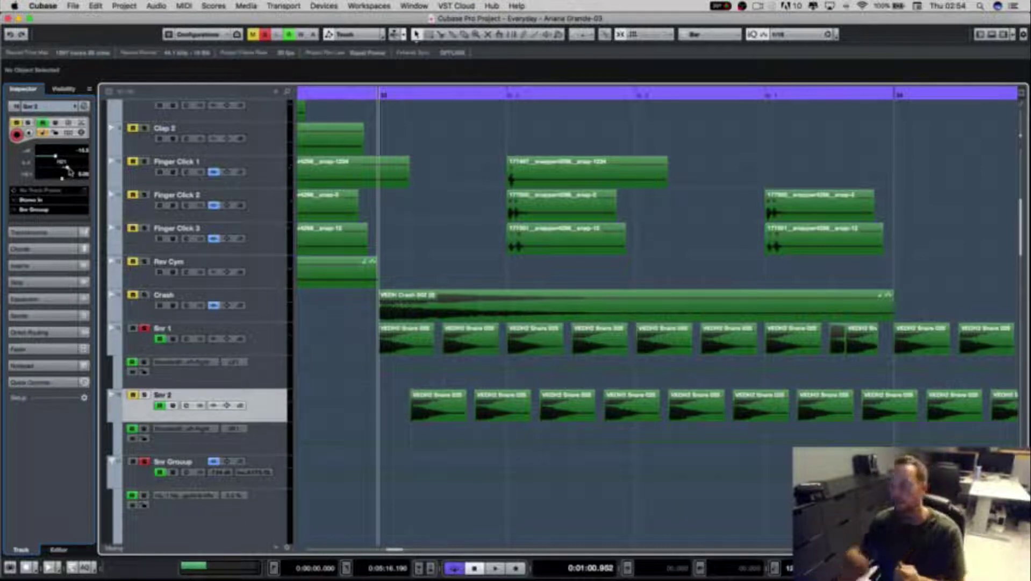
Step: Play from bar 33 with Snr 2 soloed again, taking Snr 1 out of the solo and adding it back to compare them
scroll(656, 317, left, 5)
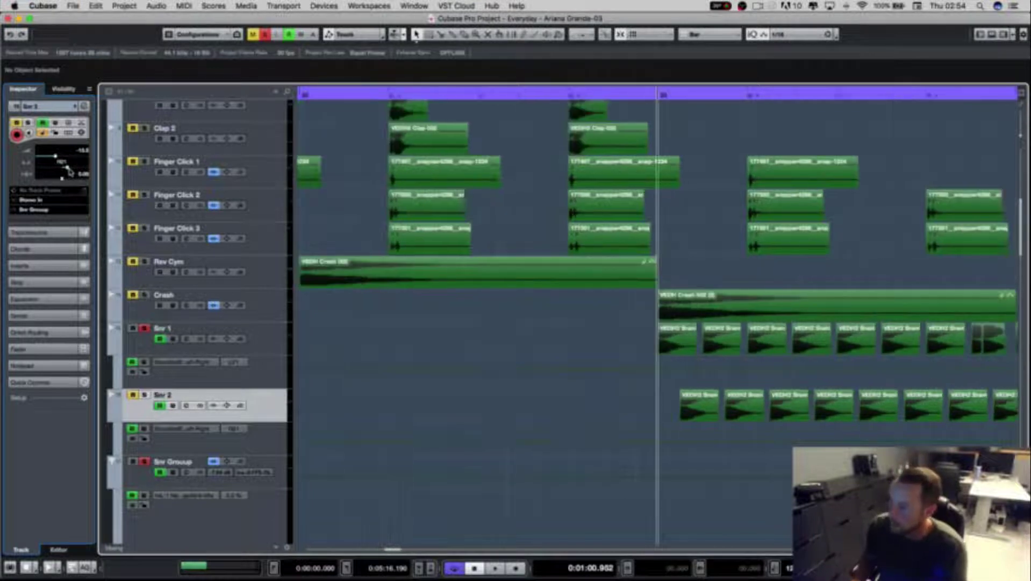
key(space)
click(143, 395)
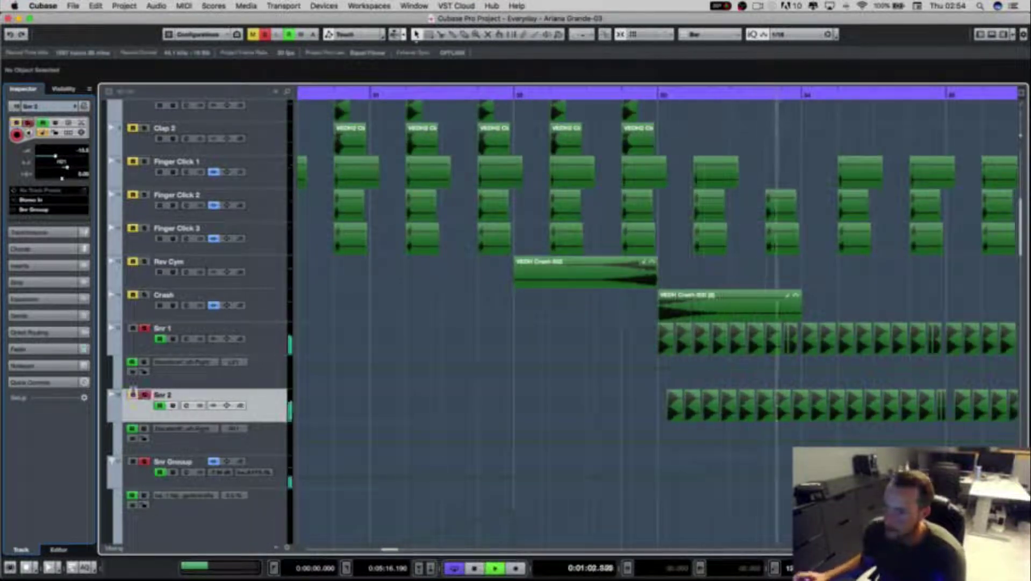
click(144, 328)
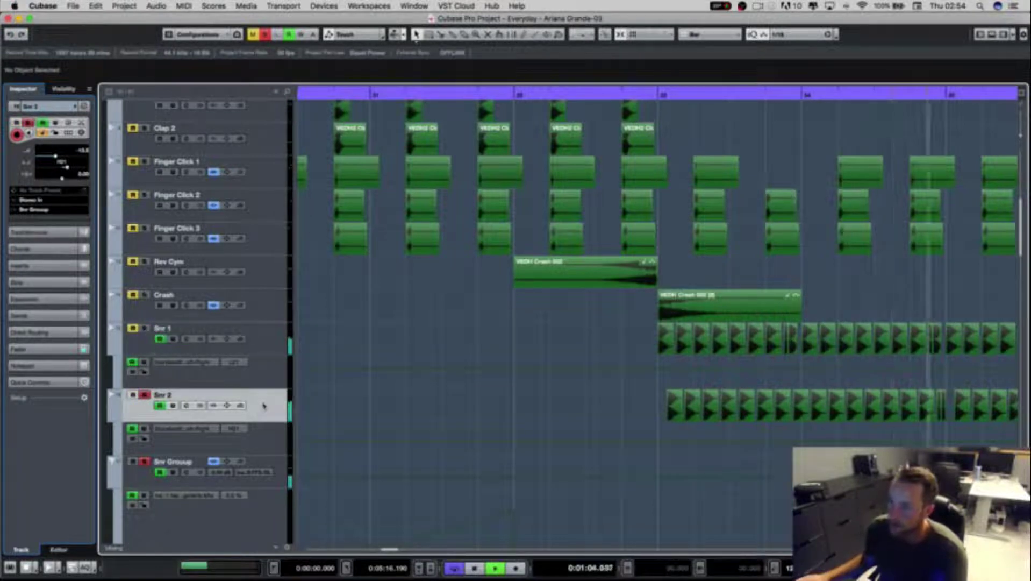
click(145, 329)
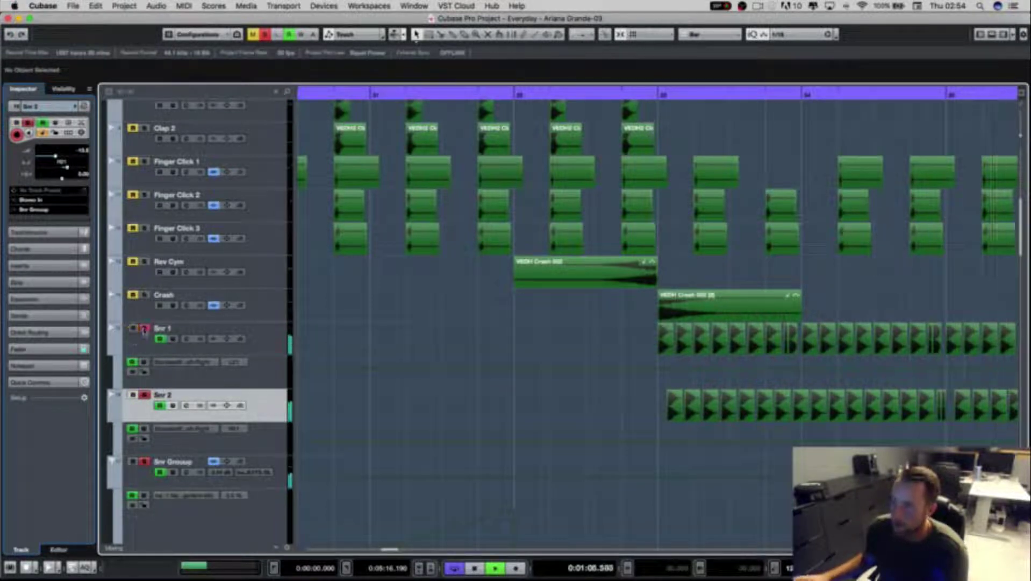
Step: Stop playback, place the cursor at bar 39 and examine the Snr 1 and Snr 2 hits there up close
key(g)
key(g)
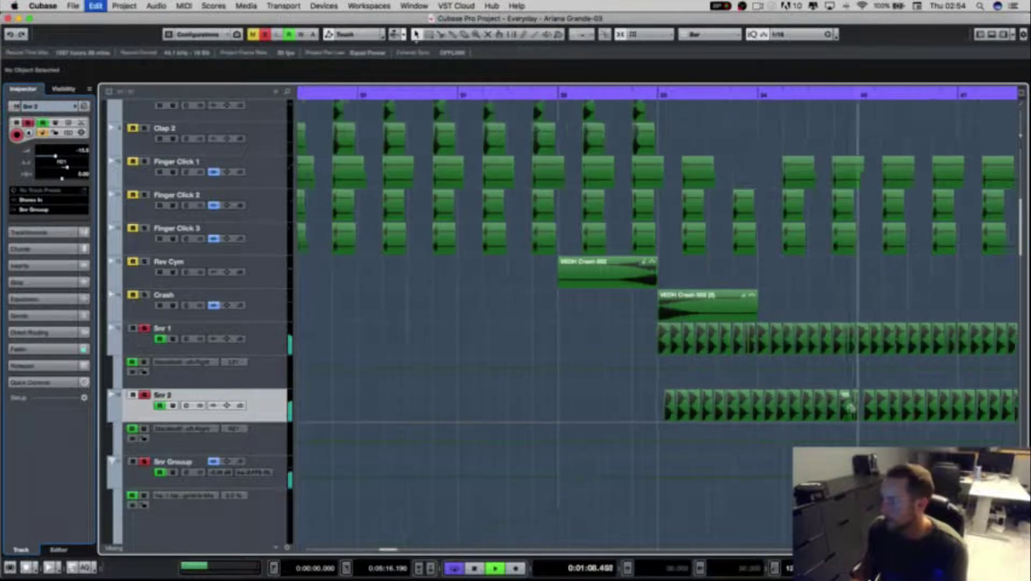
key(g)
key(space)
click(732, 95)
key(h)
key(h)
key(h)
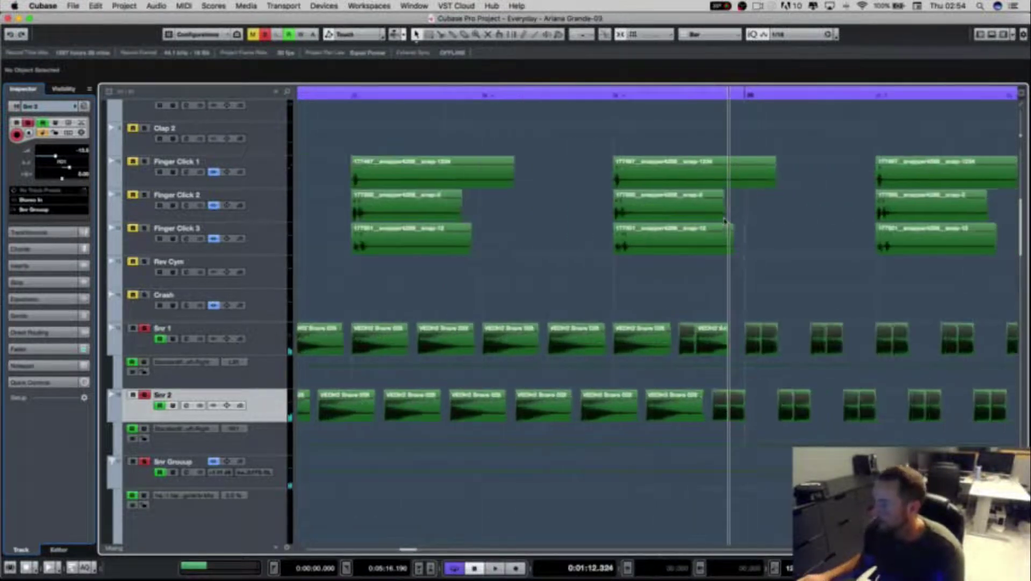
Step: Play about one bar of the soloed snare build-up from bar 39, and stop playback
key(g)
key(g)
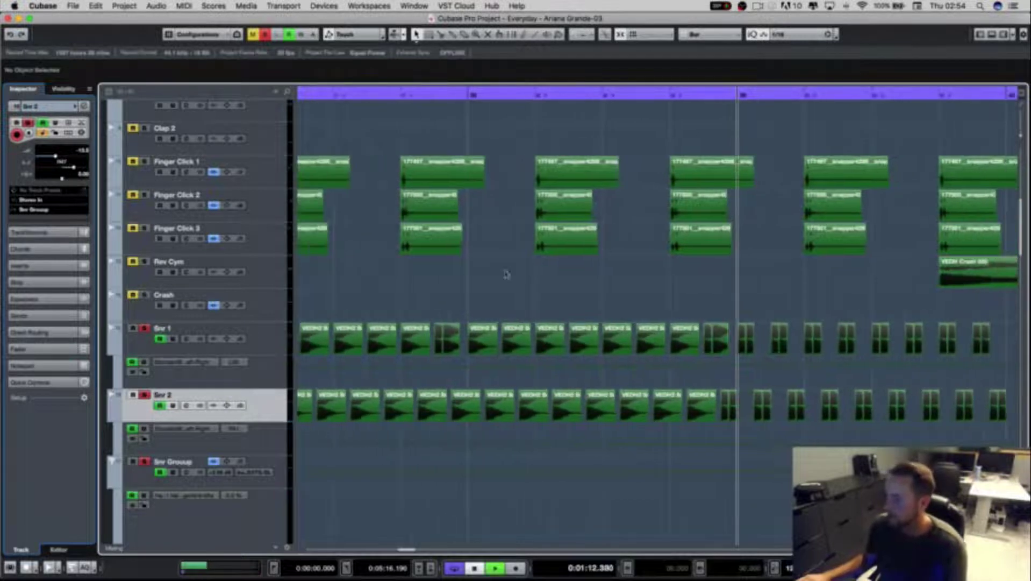
key(space)
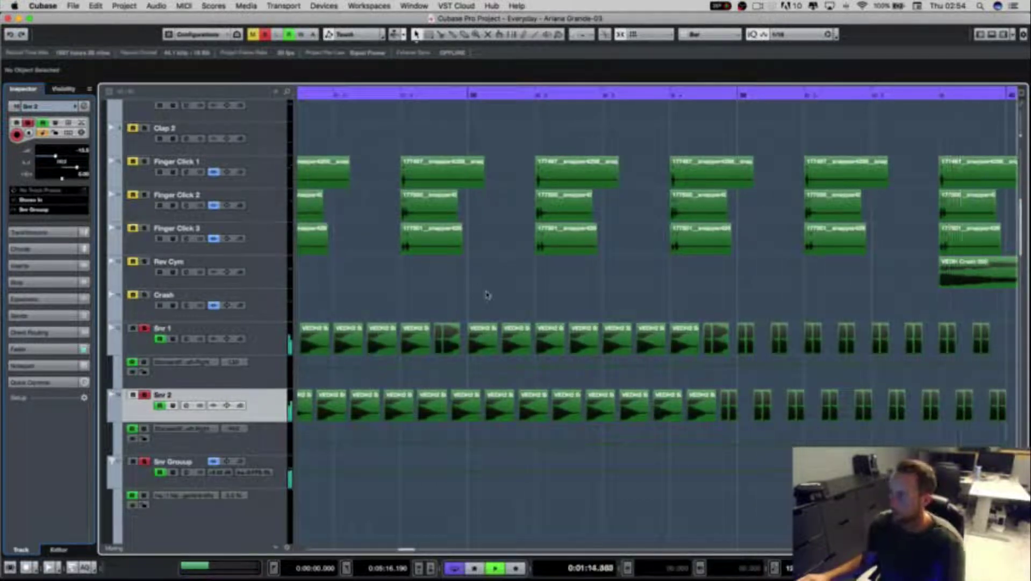
key(space)
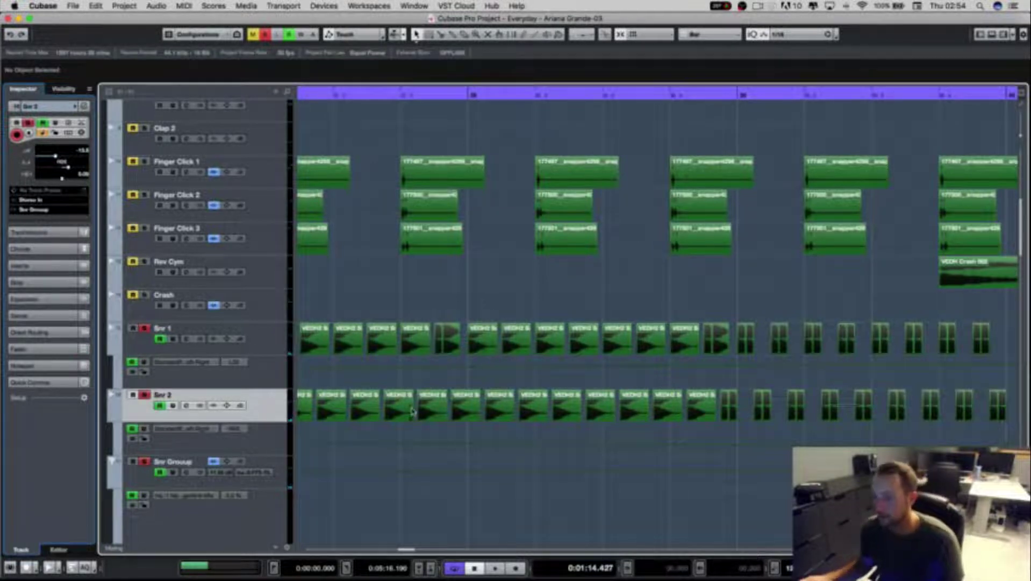
Step: Examine the ValhallaVintageVerb and FabFilter Simplon inserts on the Snr Group, closing both plug-in windows
key(g)
key(g)
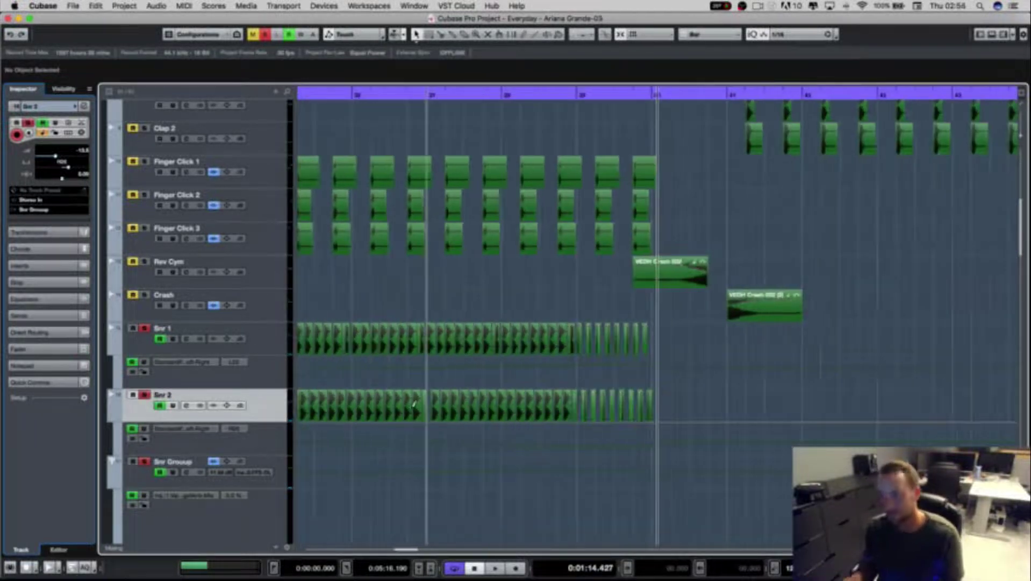
key(g)
key(shift+g)
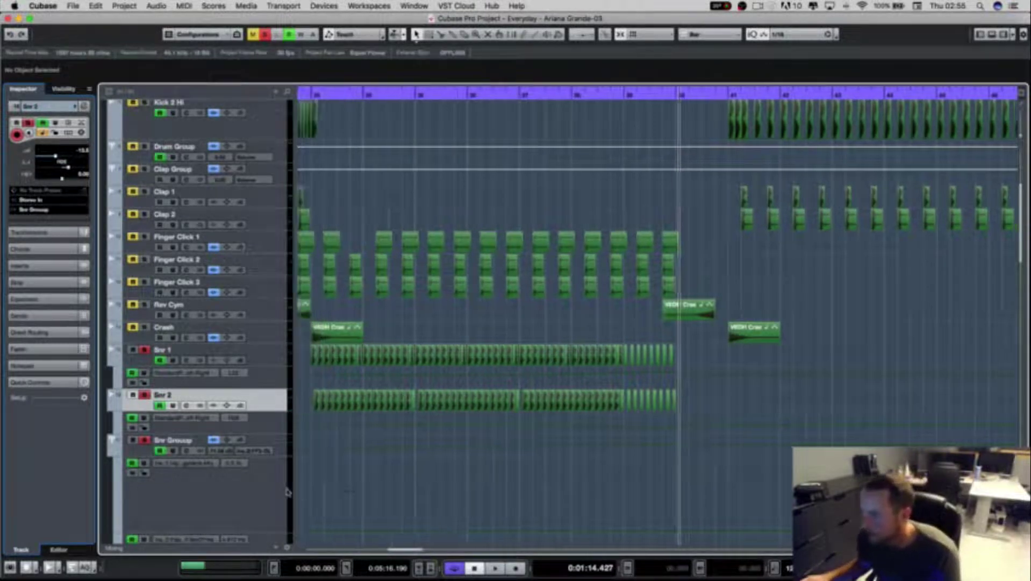
scroll(470, 493, left, 5)
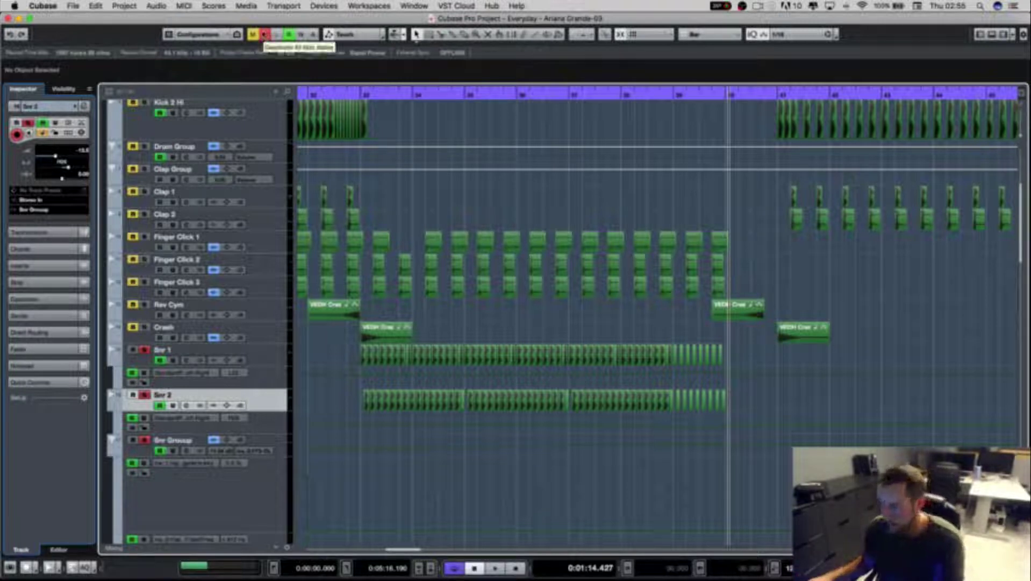
scroll(581, 369, down, 2)
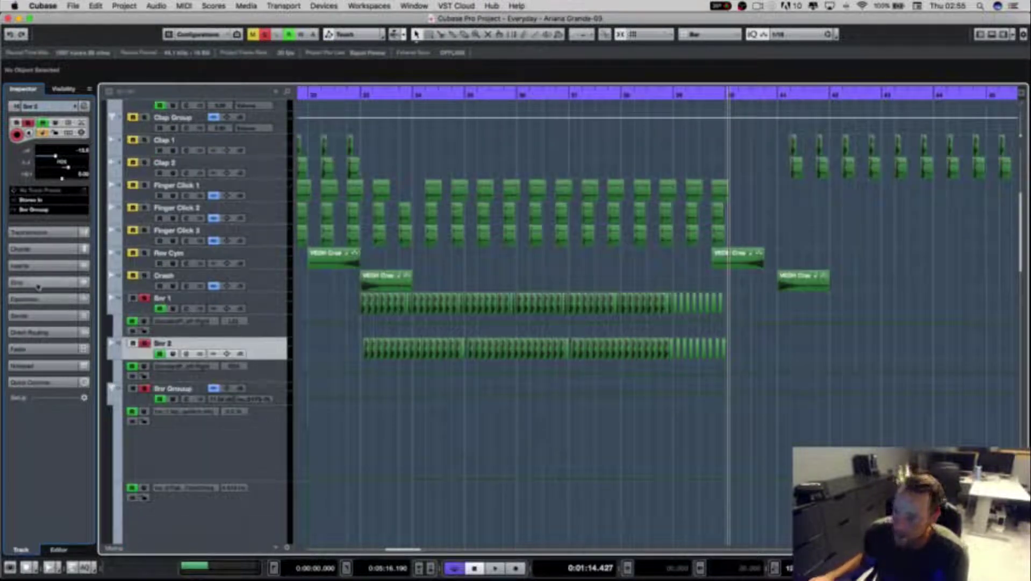
click(252, 312)
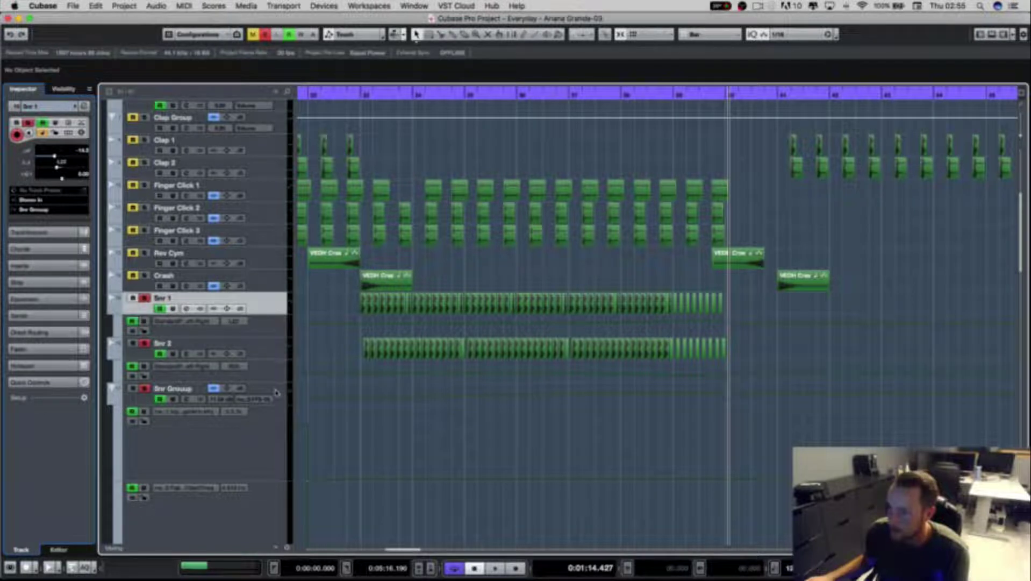
click(276, 391)
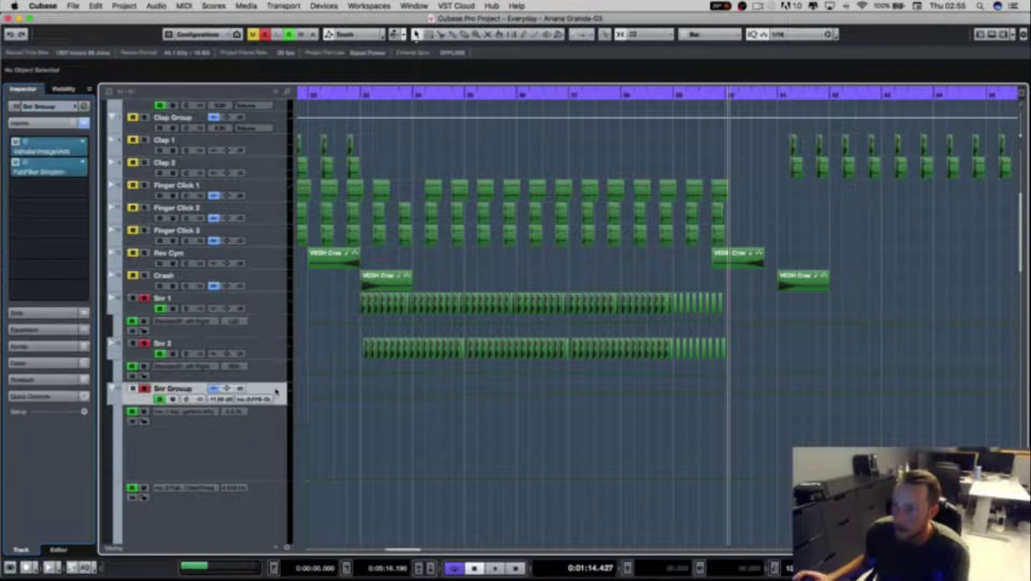
click(54, 146)
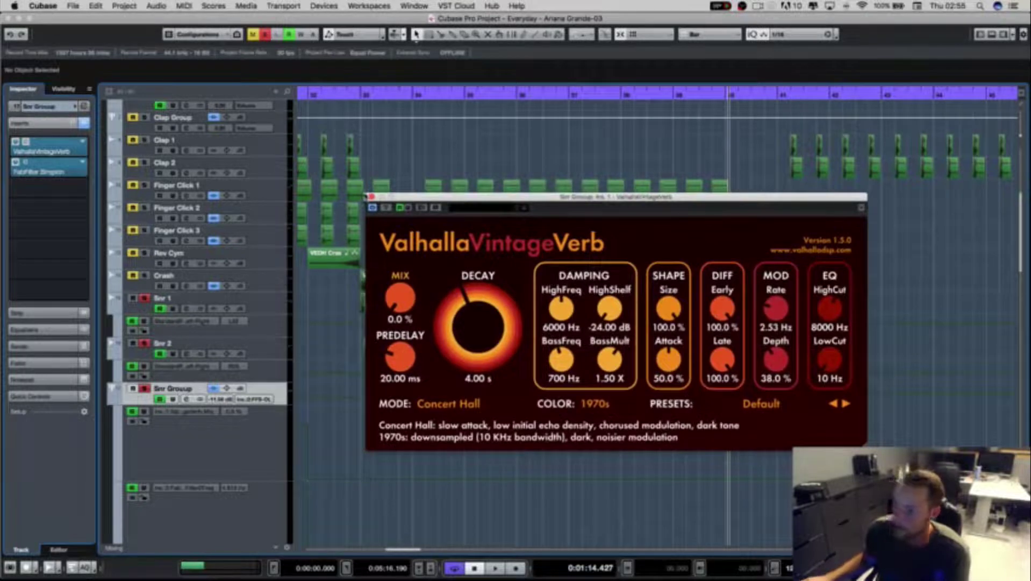
click(372, 198)
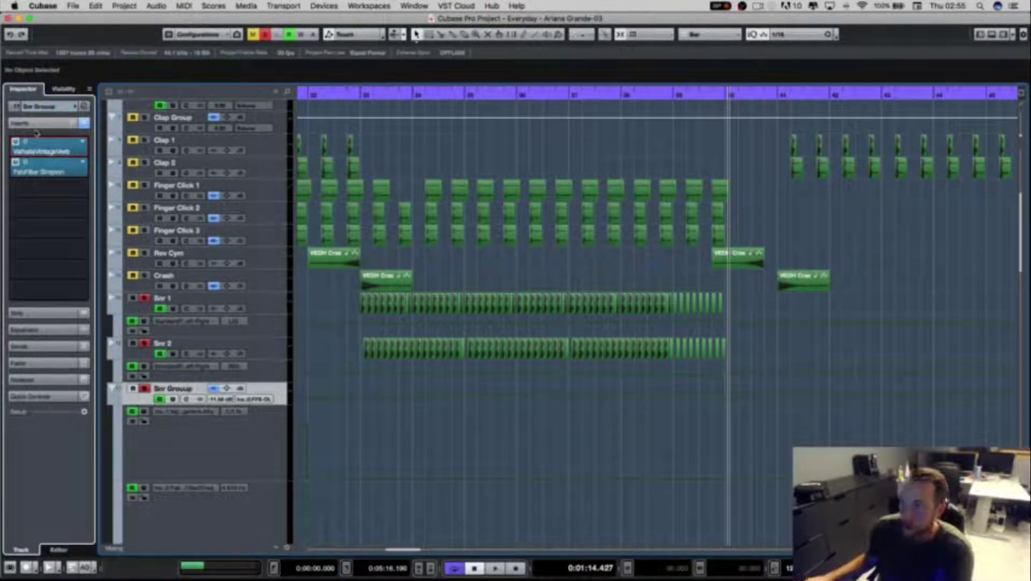
click(52, 169)
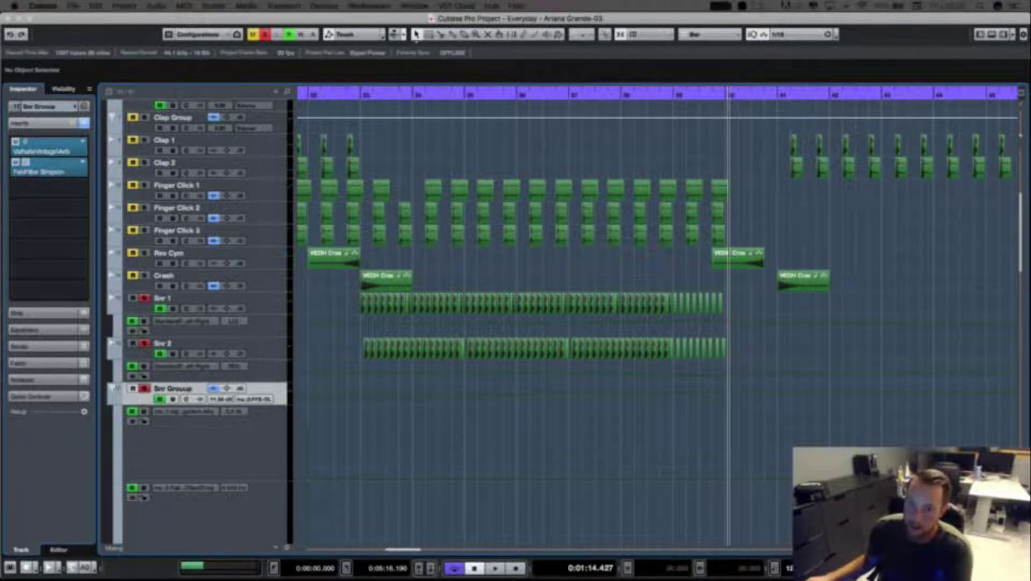
click(265, 199)
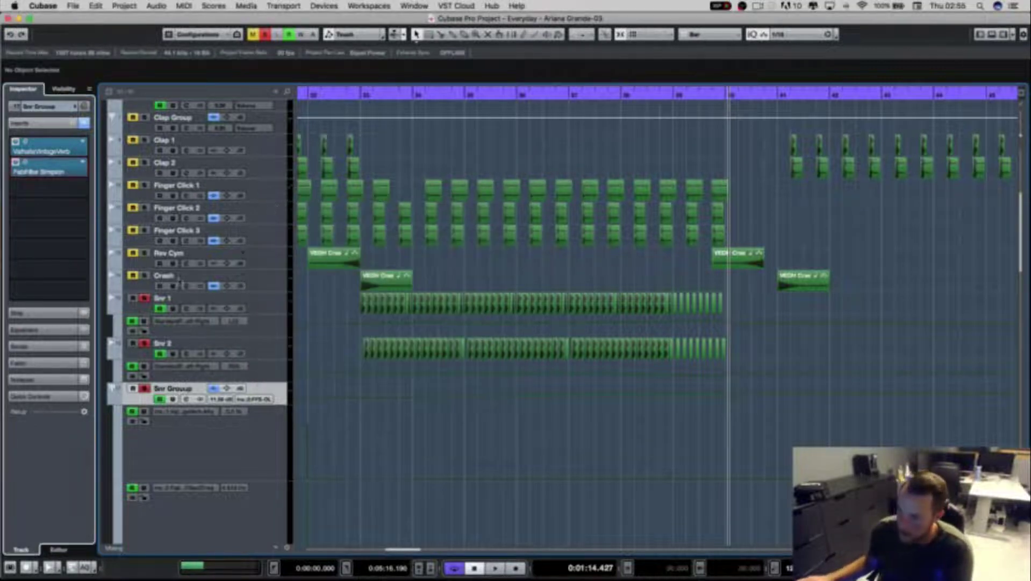
Step: Take Snr 1, Snr 2 and the Snr Group out of solo
click(144, 298)
click(144, 343)
click(144, 388)
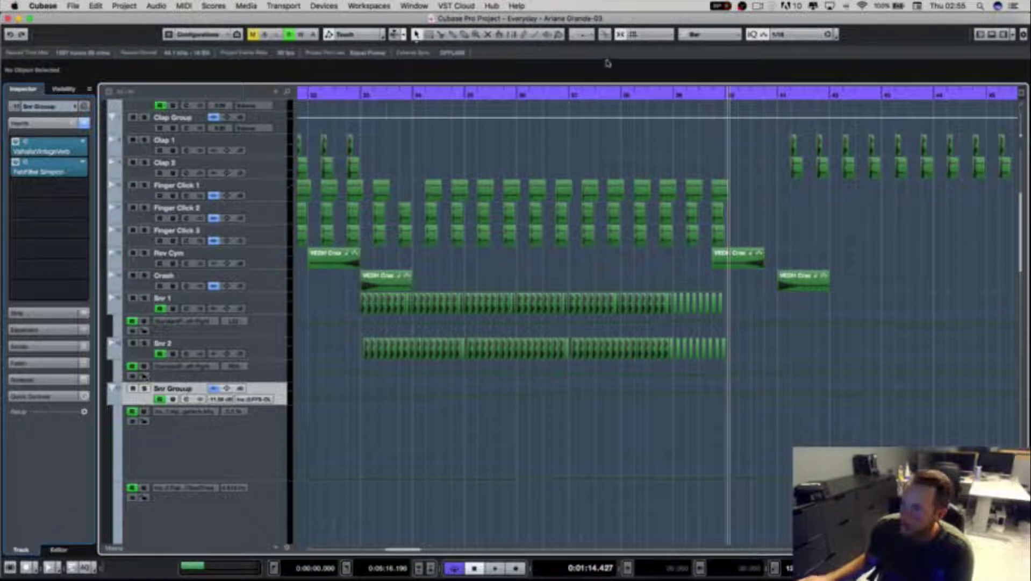
Step: Play the full mix from bar 38 into the break before bar 41 while reviewing the tracks down to the FX layers, and stop playback
click(623, 96)
key(space)
scroll(818, 253, down, 10)
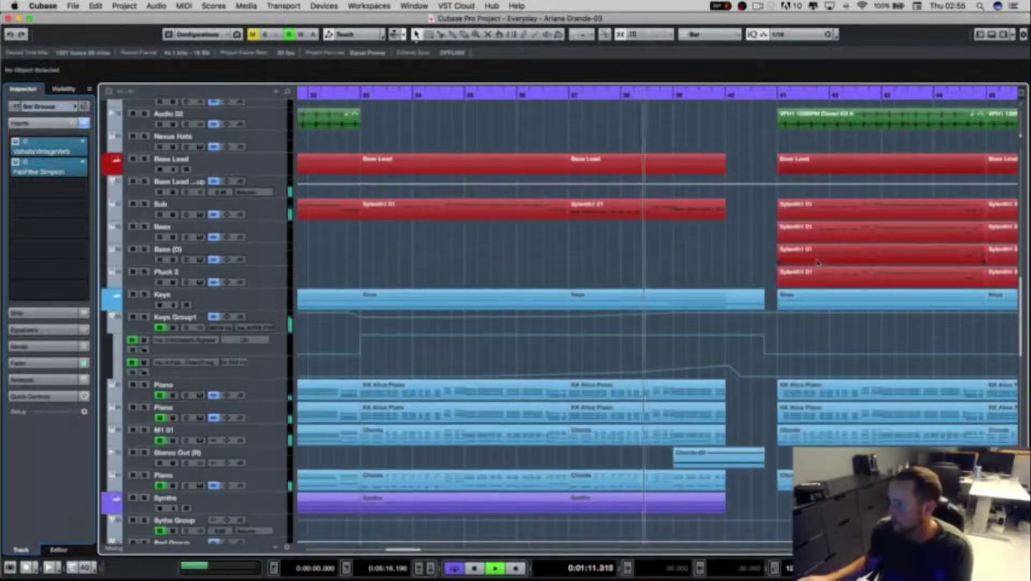
scroll(818, 253, down, 12)
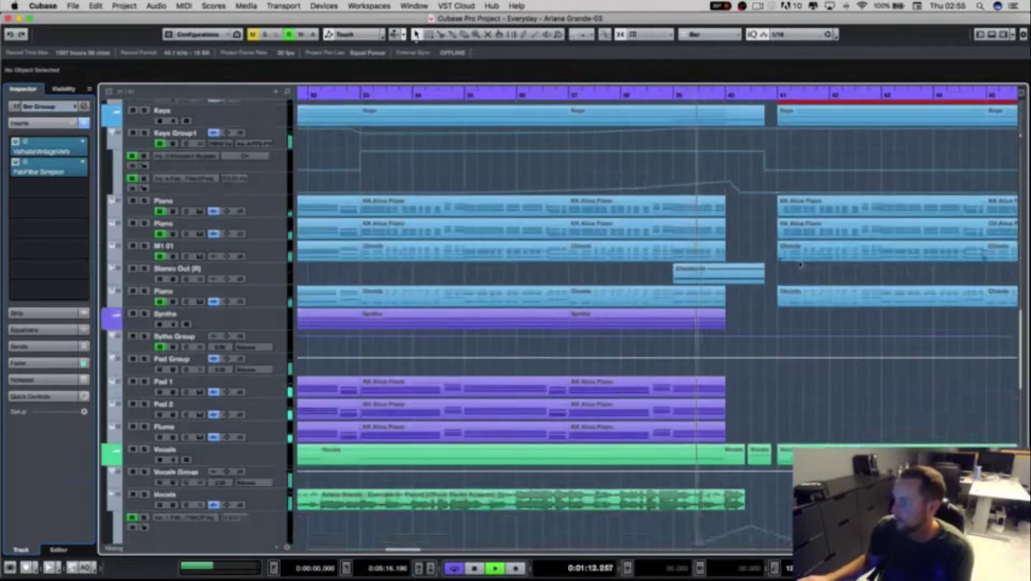
scroll(790, 280, down, 15)
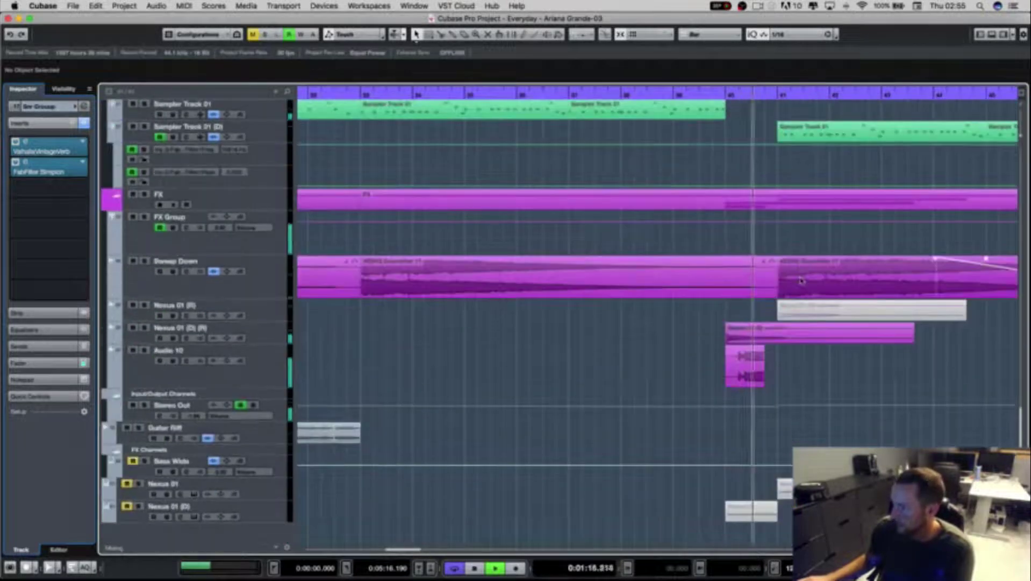
key(space)
Step: Enlarge the keys tracks and examine the Keys Group1 automation and the piano chord parts around bars 33 to 40
scroll(646, 323, left, 5)
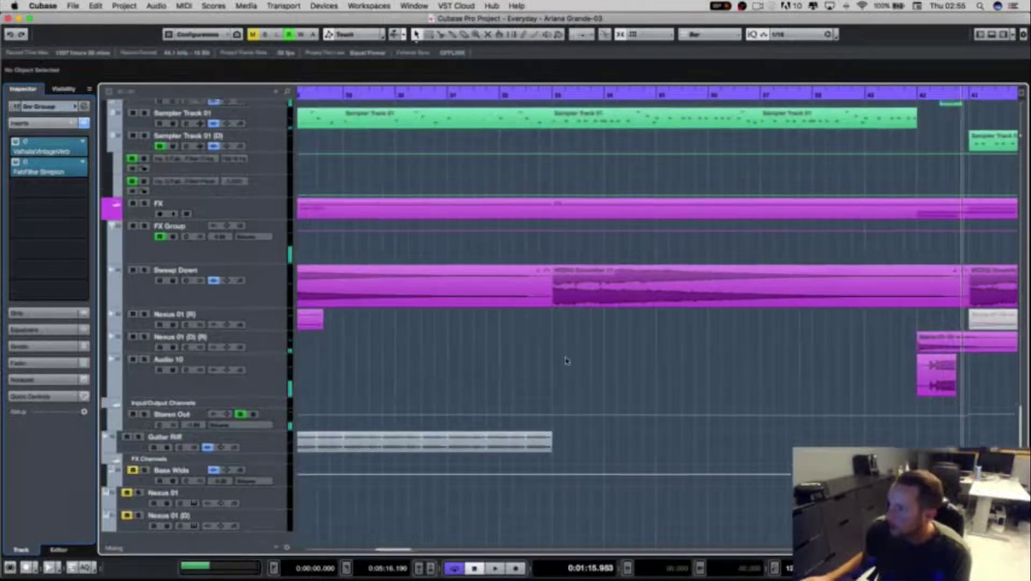
scroll(566, 354, up, 4)
scroll(567, 353, up, 15)
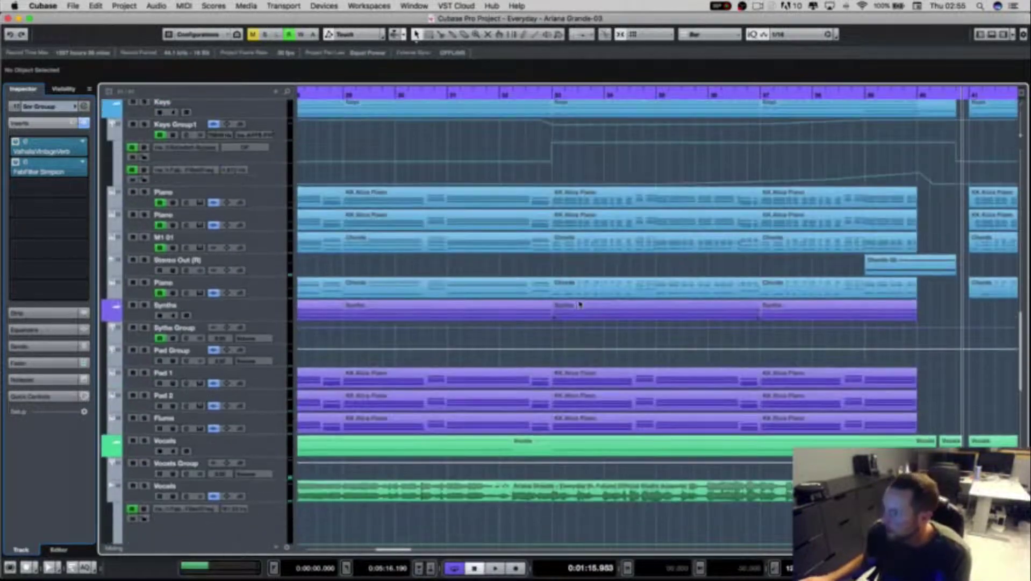
scroll(753, 237, up, 2)
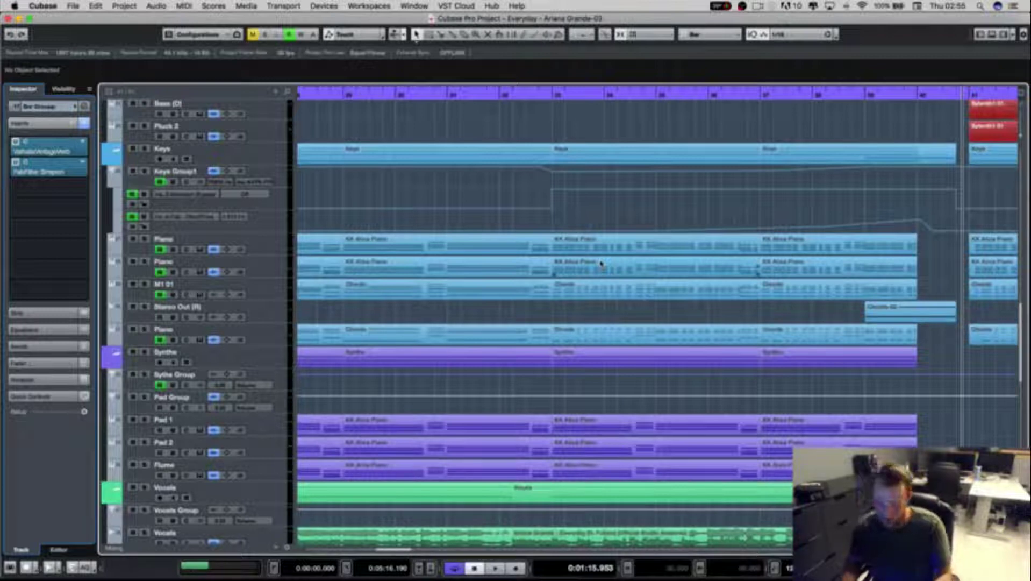
scroll(602, 261, up, 4)
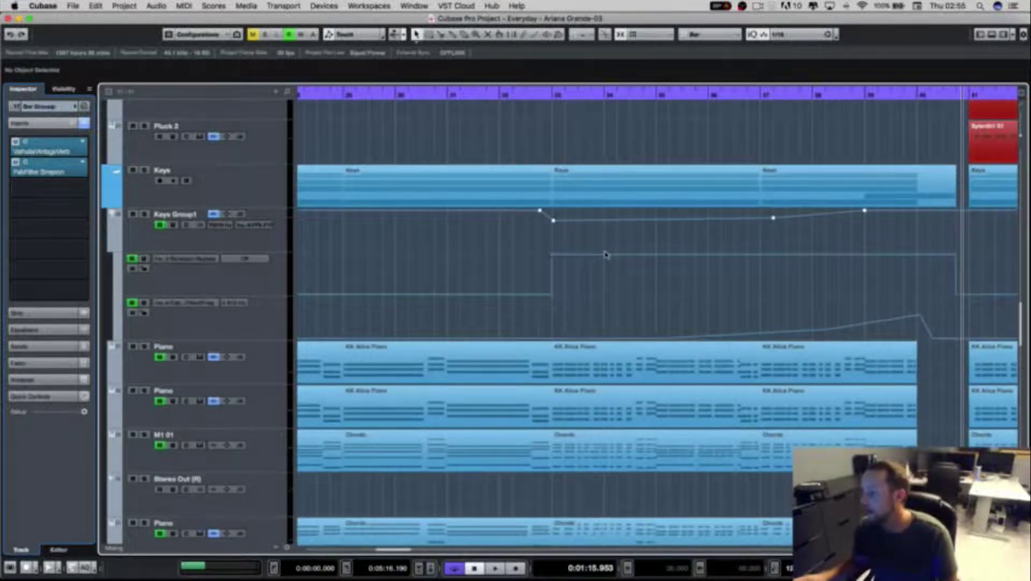
scroll(607, 255, down, 5)
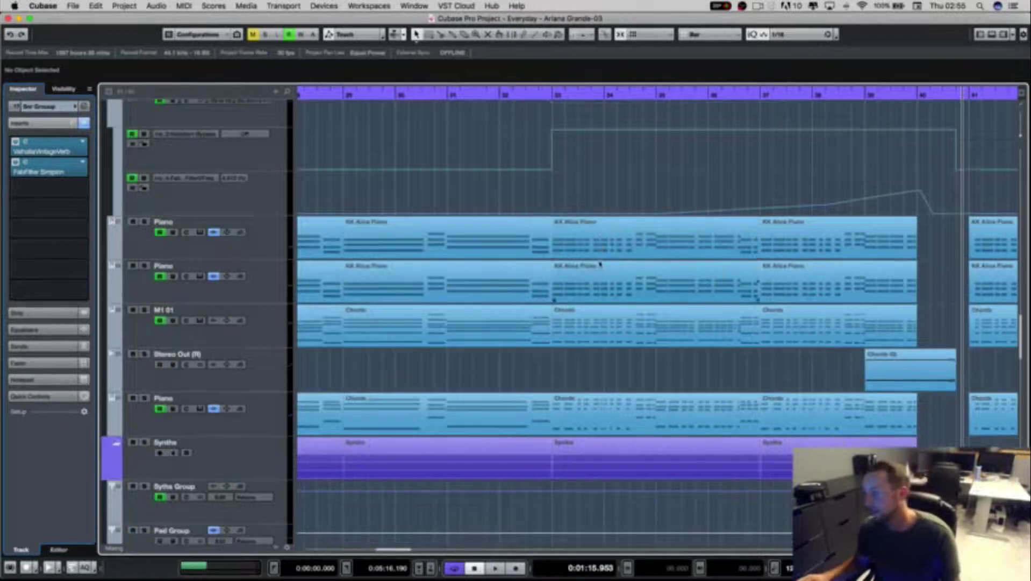
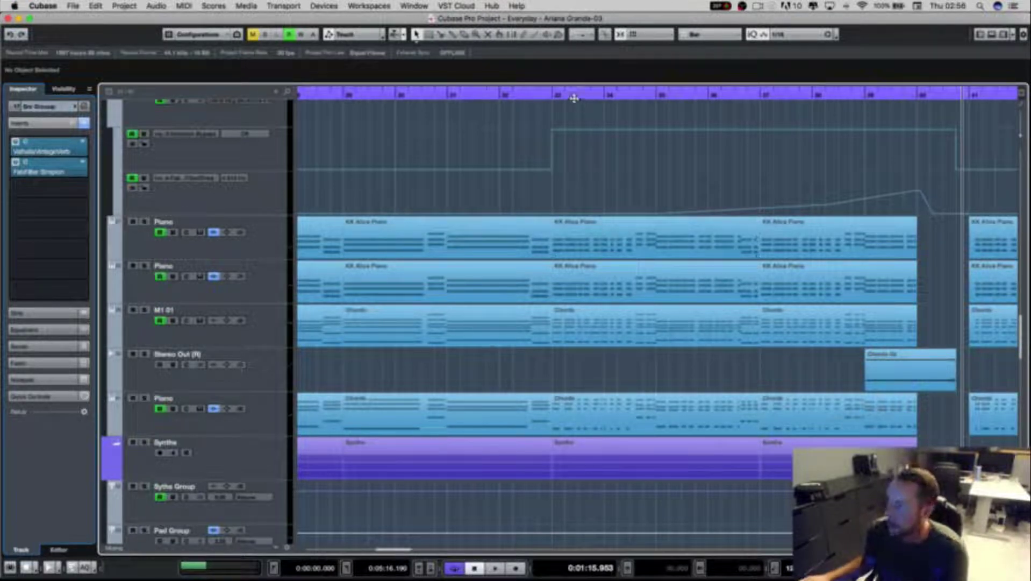
Step: Solo the first Piano track and play its part from bar 33 for about two bars, stopping at bar 35
click(552, 95)
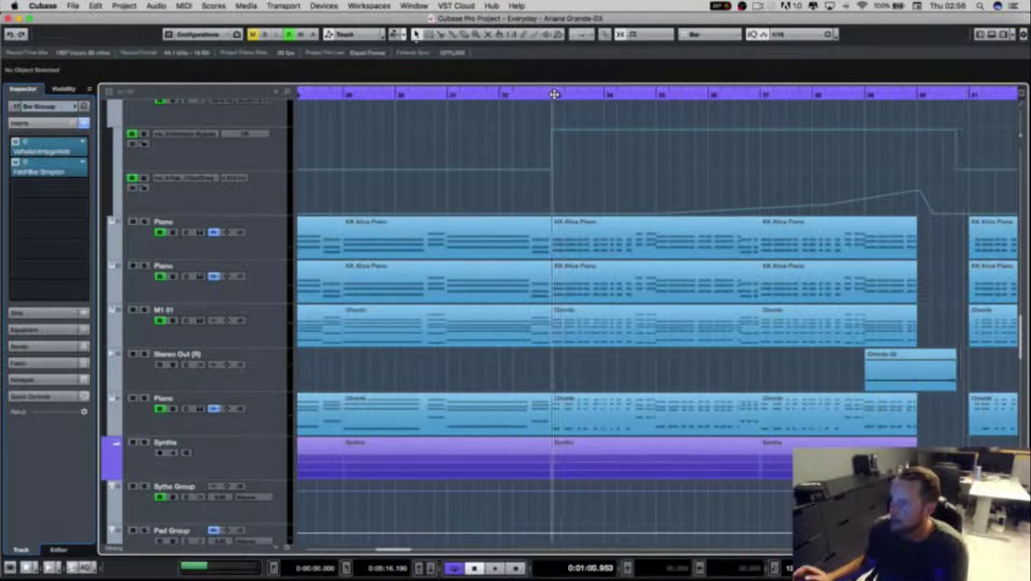
click(251, 249)
click(145, 221)
key(space)
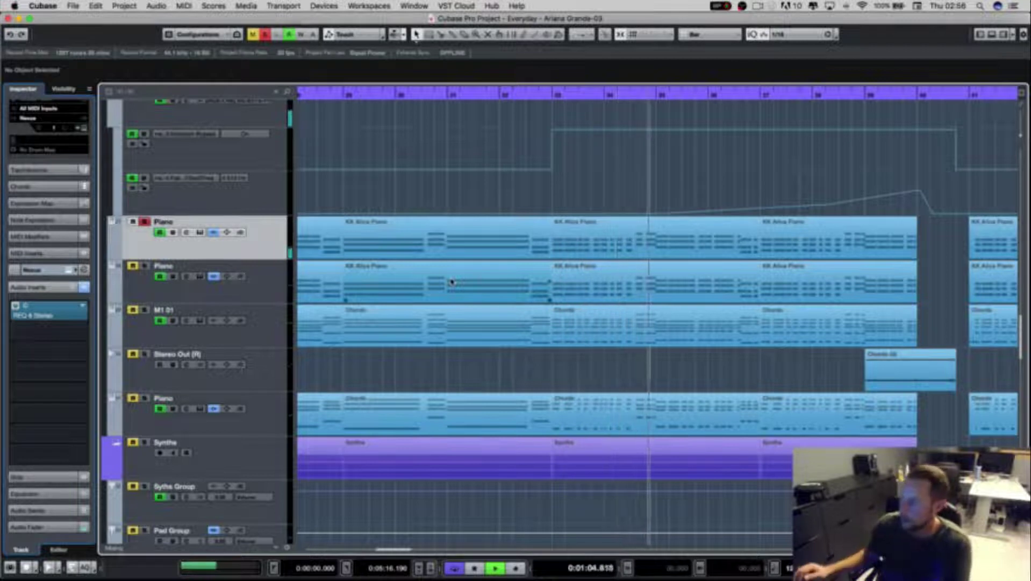
key(space)
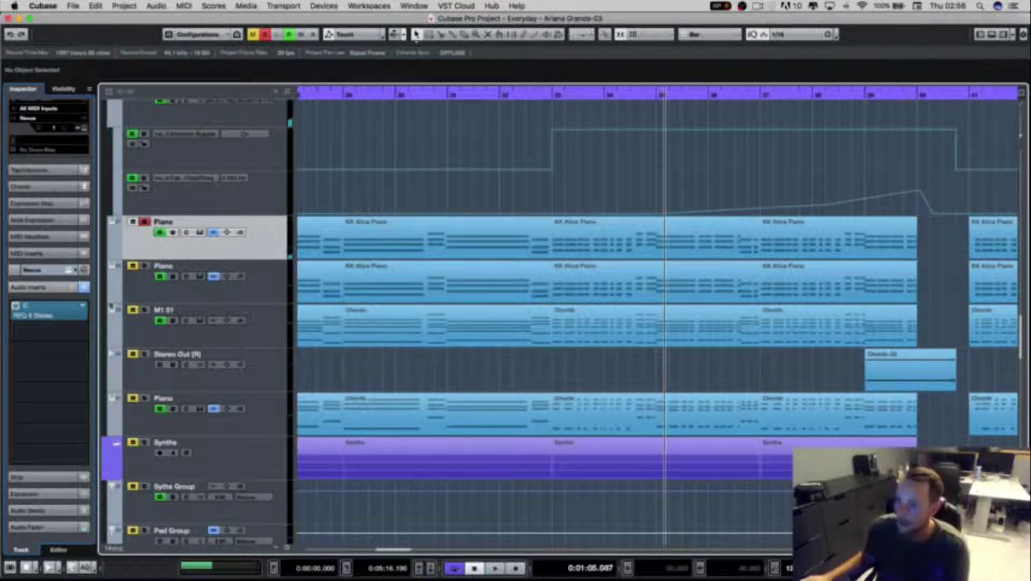
Step: Check which preset the first Piano track's Nexus instrument uses, and close the instrument window
scroll(43, 161, up, 3)
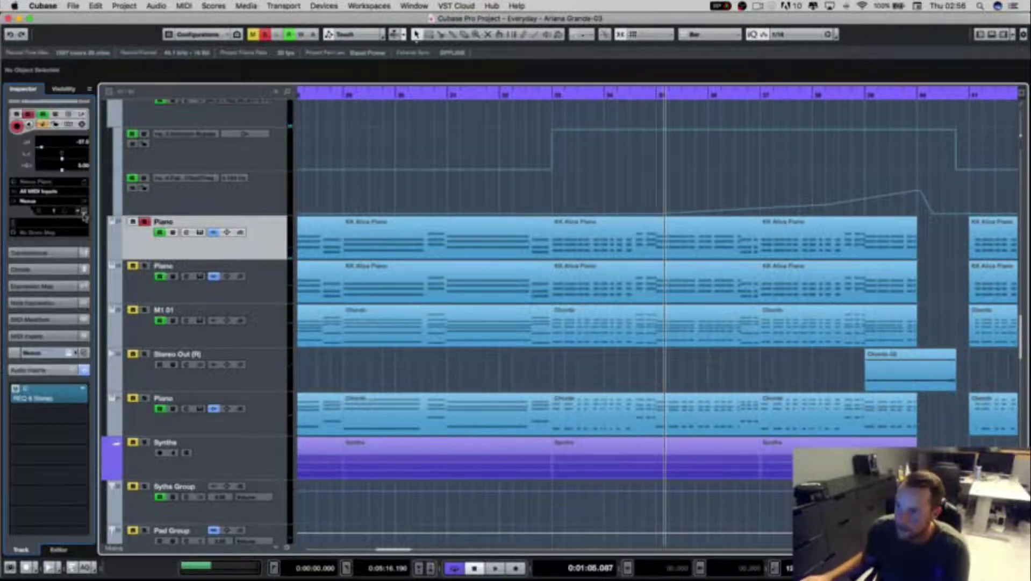
click(83, 213)
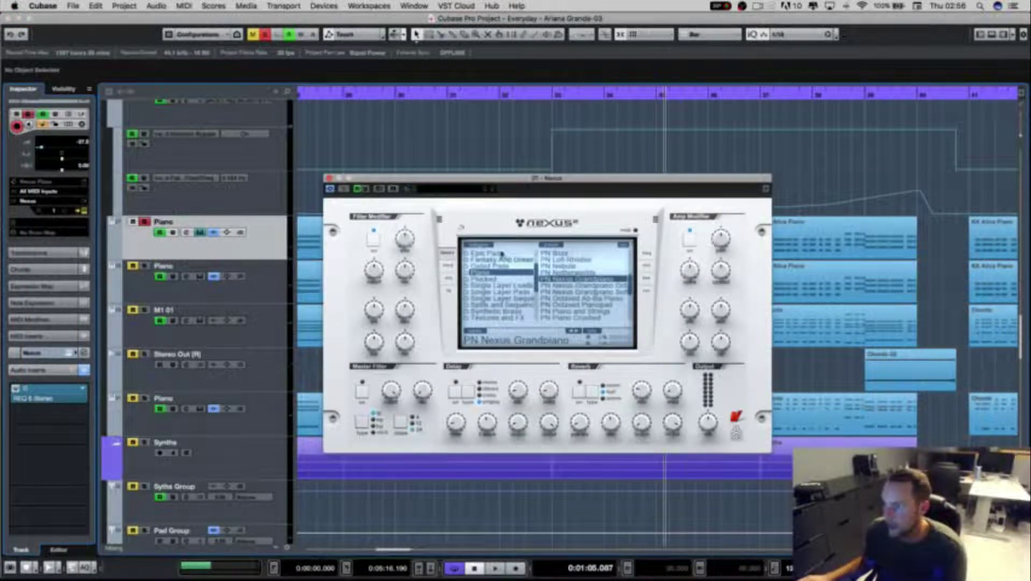
click(329, 178)
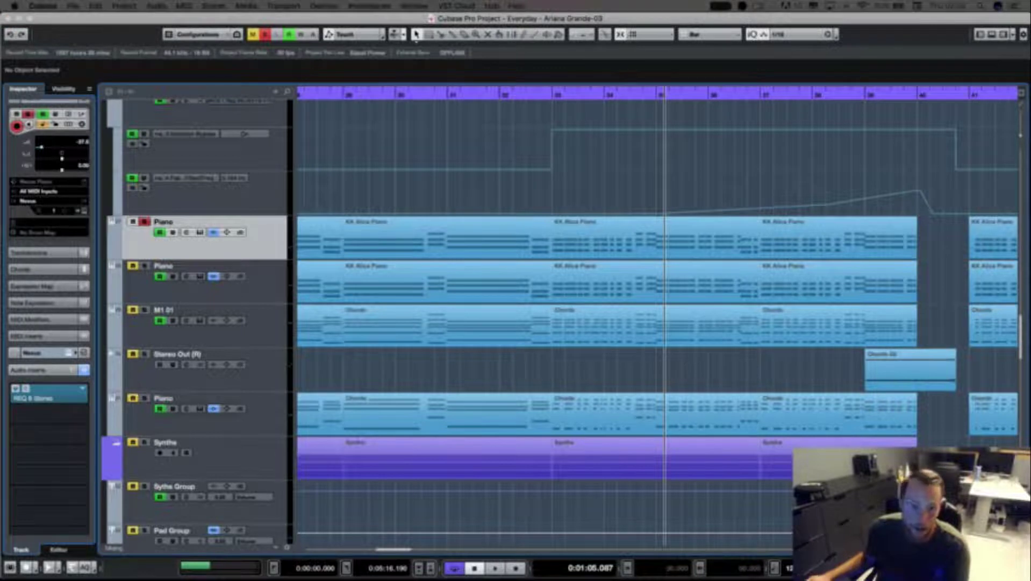
Step: Compare the soloed Piano with its REQ 6 Stereo insert bypassed and active during playback, leave it active and close the plug-in
click(49, 395)
drag(280, 225, 493, 248)
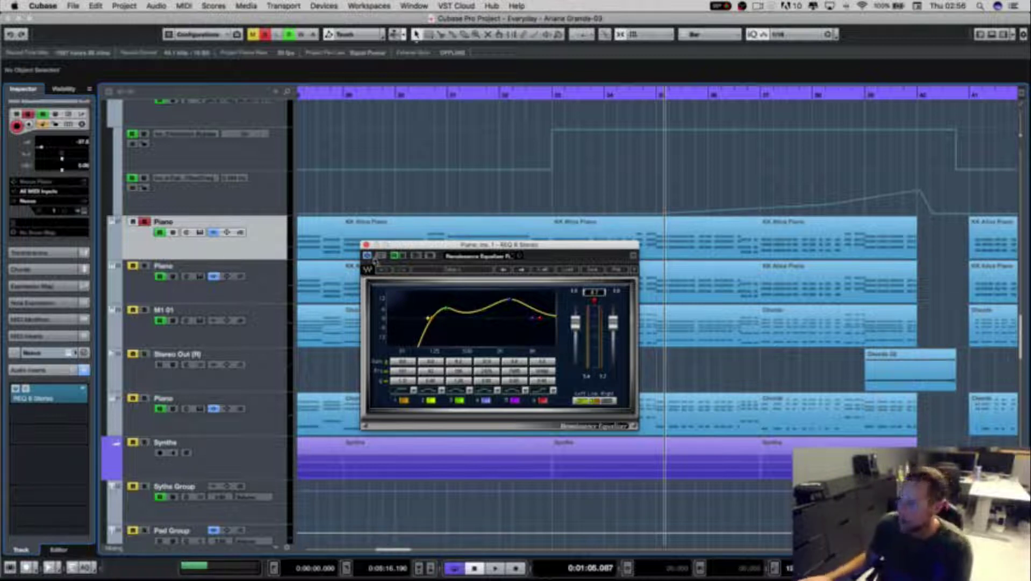
key(space)
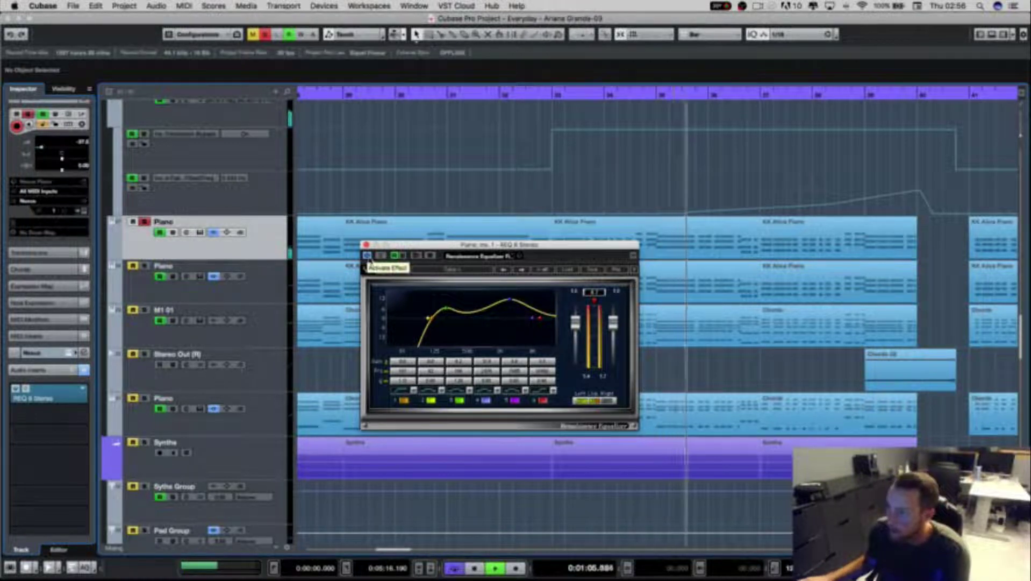
click(367, 256)
key(space)
click(367, 256)
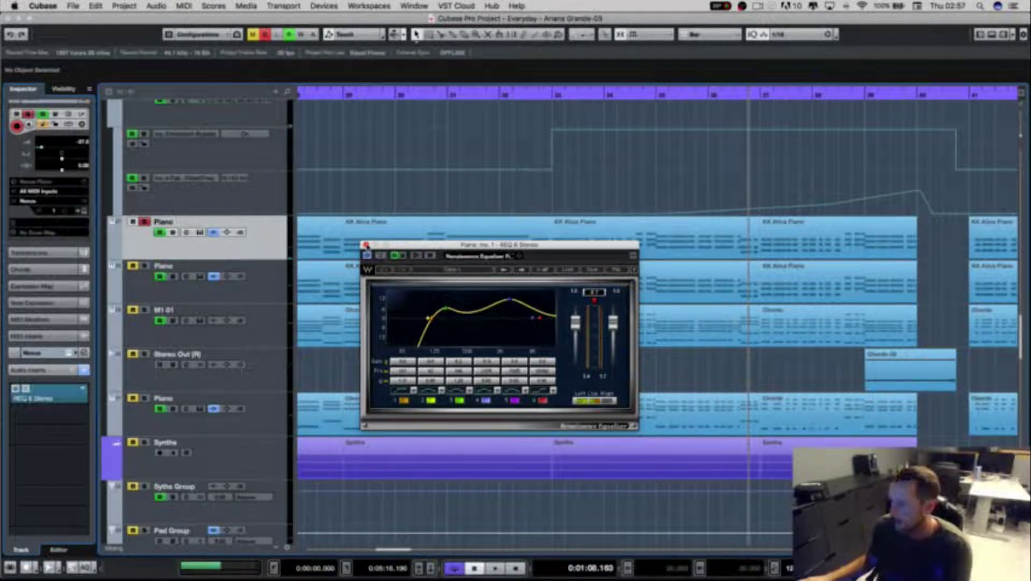
click(366, 245)
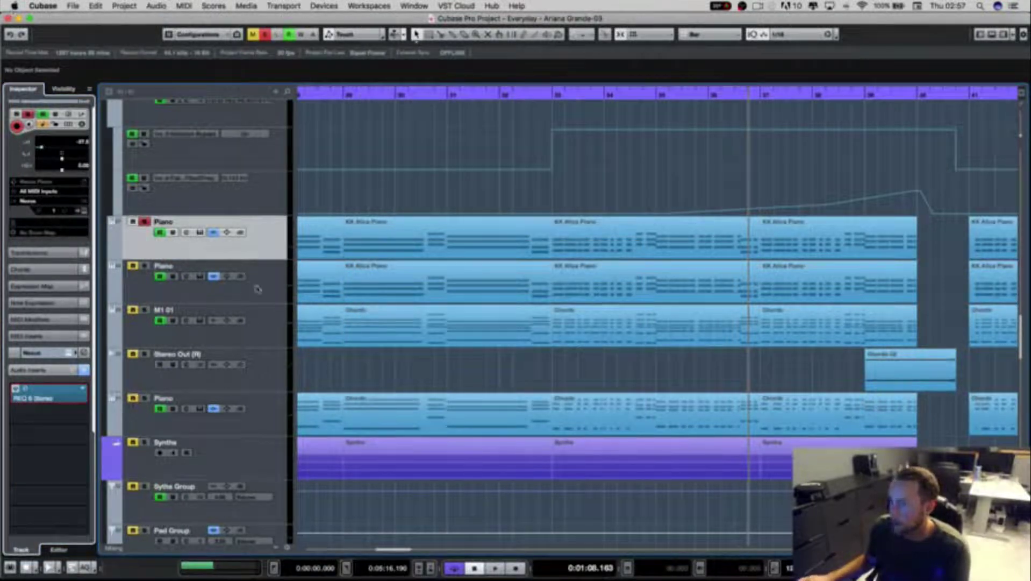
Step: Solo the second Piano track instead of the first and play its part from bar 33
key(Down)
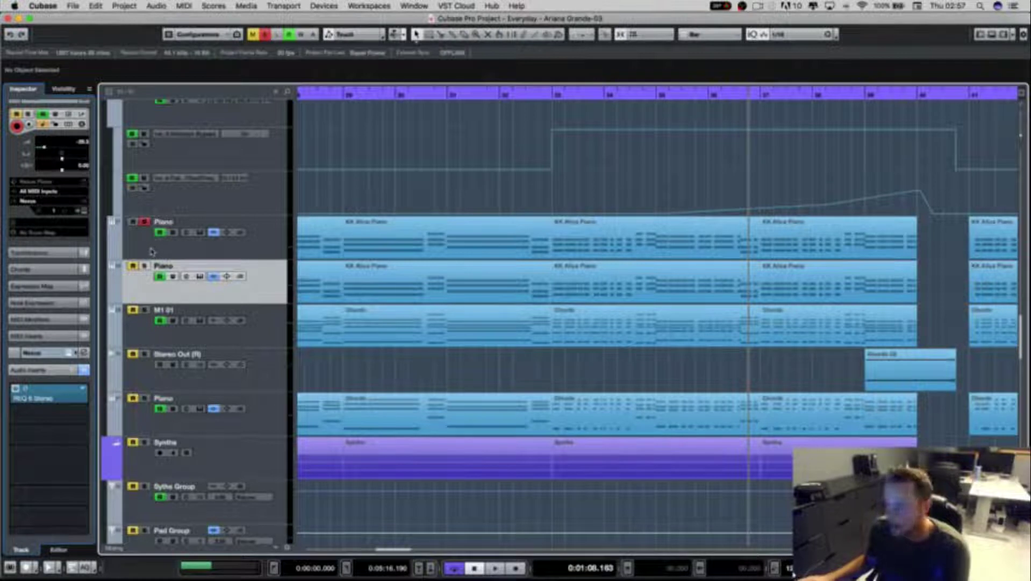
click(144, 267)
click(144, 223)
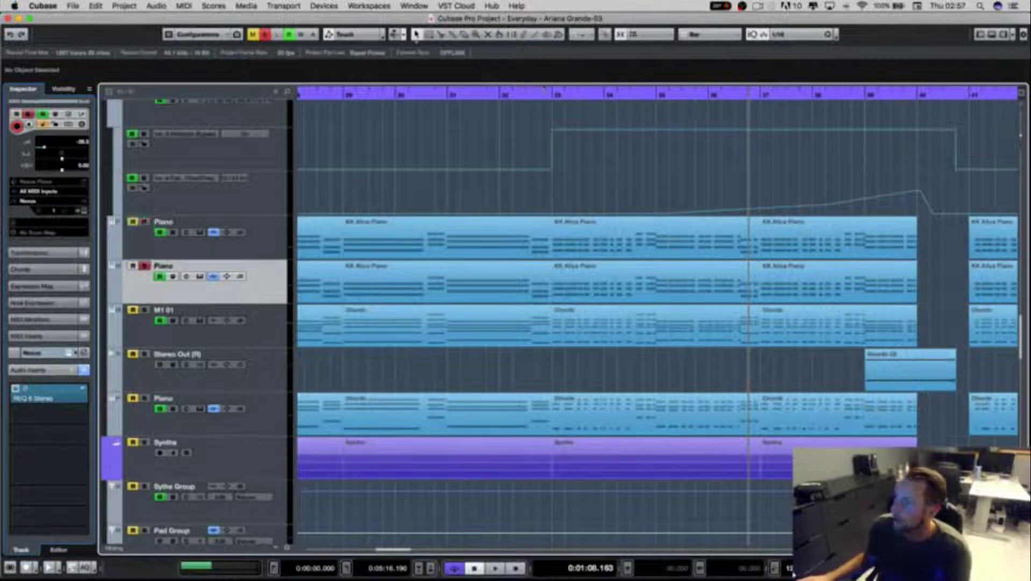
click(560, 93)
key(space)
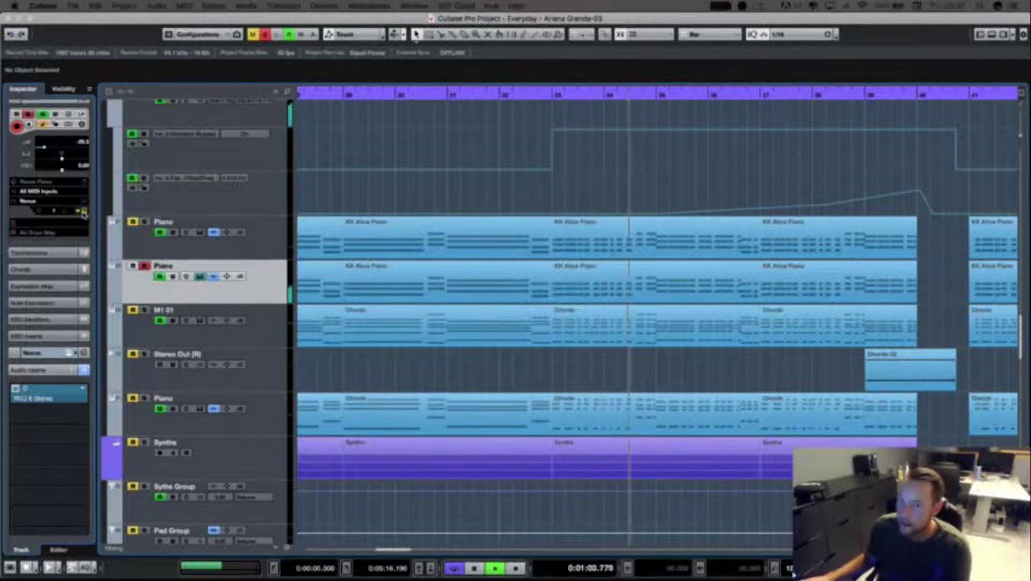
Step: Check the second Piano's Nexus preset and the EQ curve of its REQ 6 Stereo insert, closing both plug-in windows
key(Return)
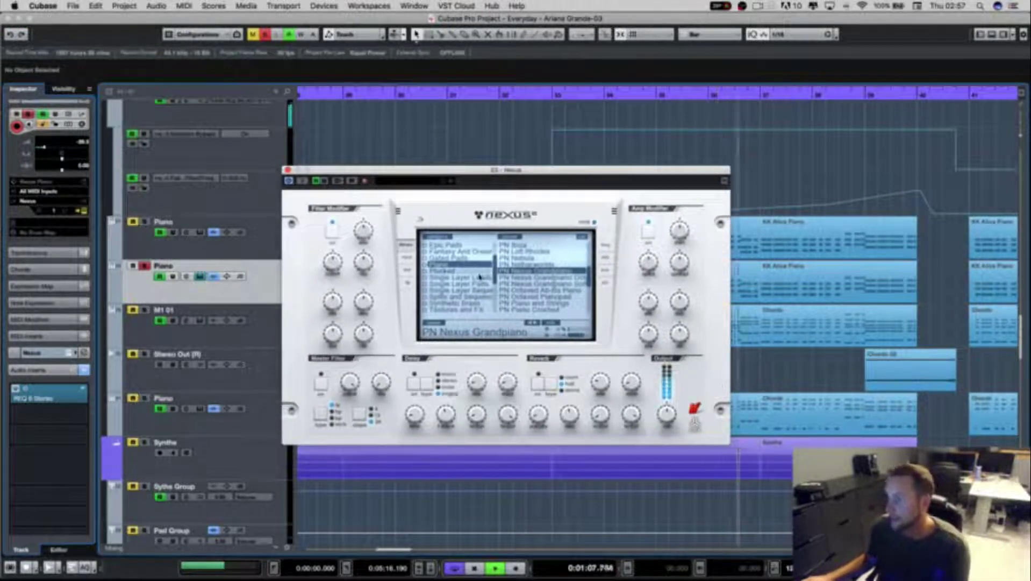
click(288, 170)
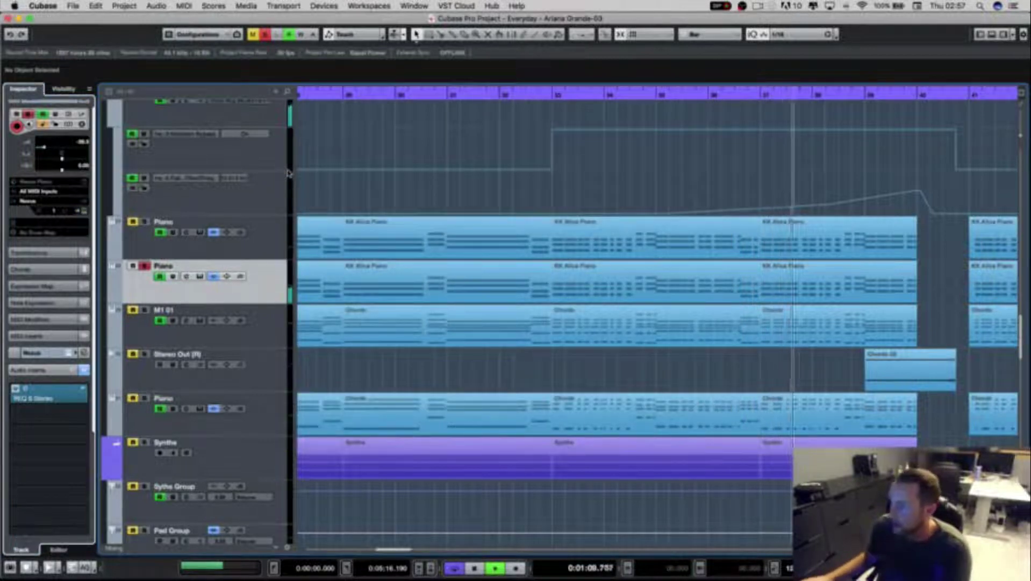
click(47, 397)
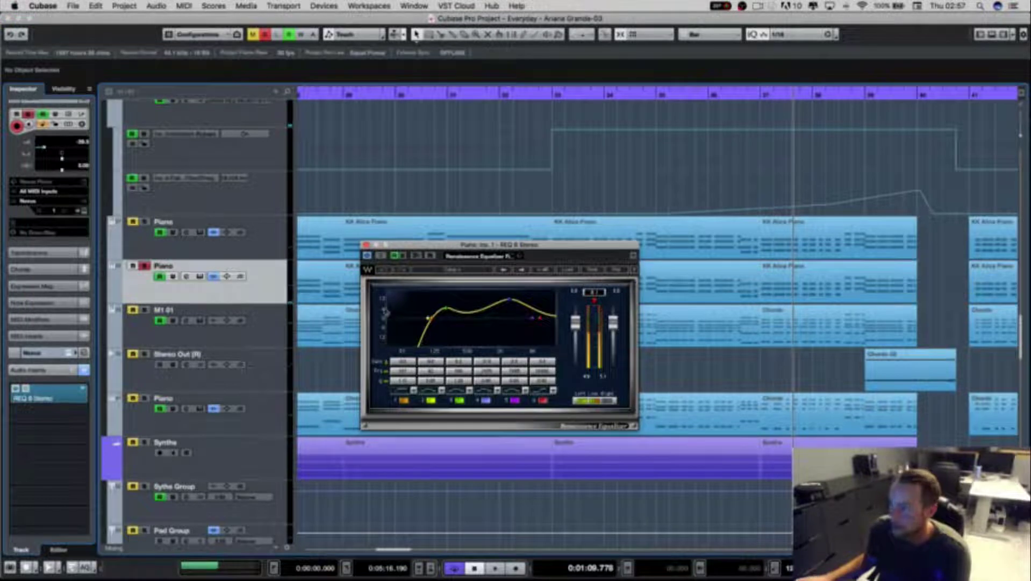
click(366, 244)
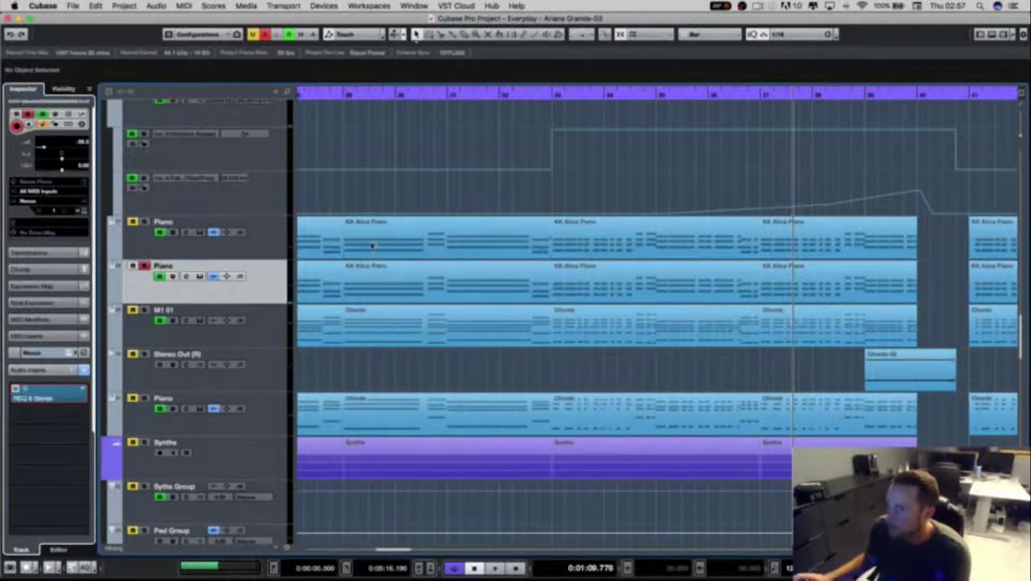
Step: Compare the notes of the second and first Piano tracks' KK Alice Piano parts at bar 33, and close the editor
double_click(645, 289)
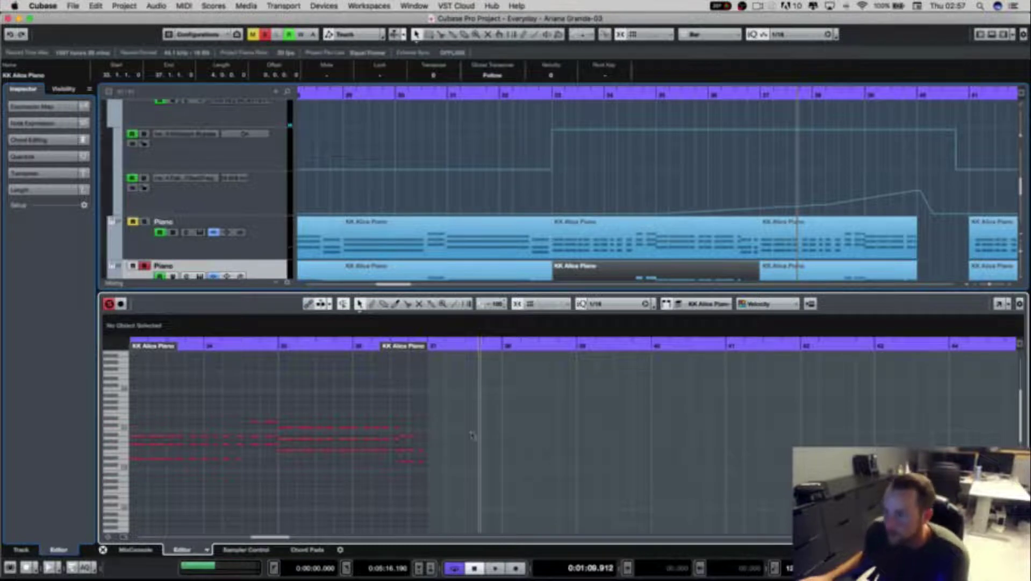
click(103, 550)
double_click(555, 255)
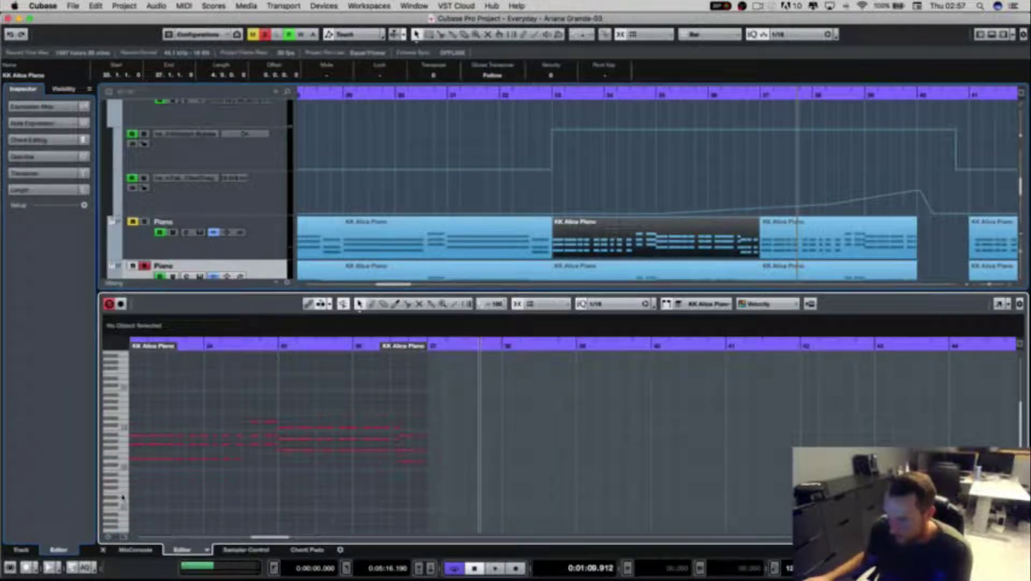
click(103, 550)
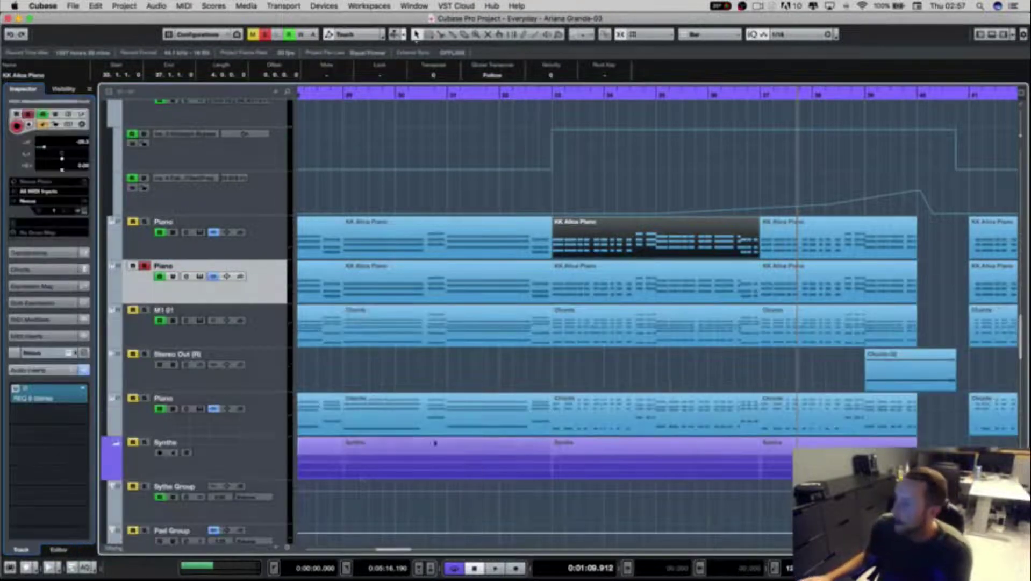
Step: Examine how the piano, M1 01 and chord parts are laid out across the arrangement, from the intro to the section after bar 41
click(945, 286)
key(g)
key(g)
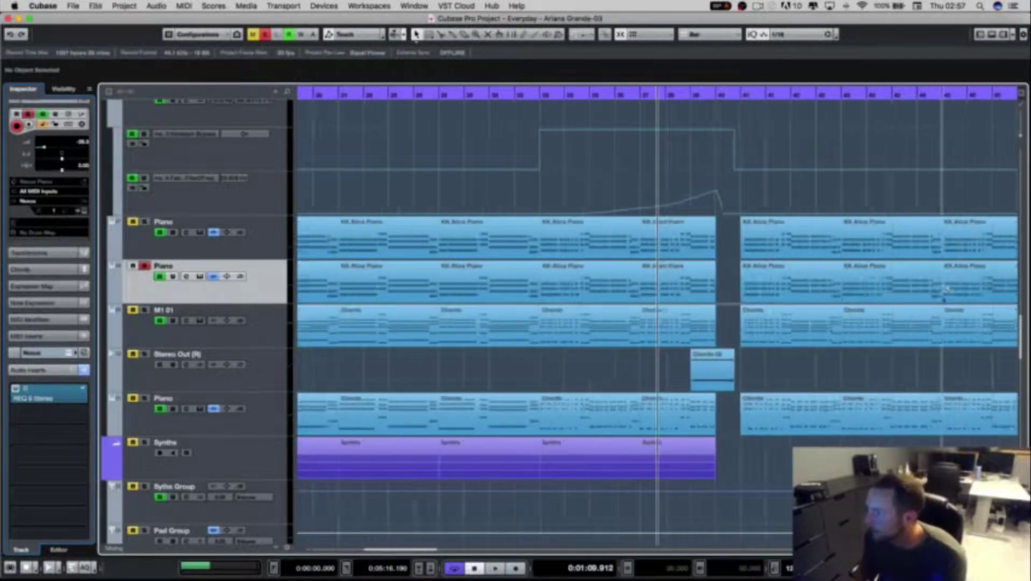
key(g)
key(g)
key(g)
key(g)
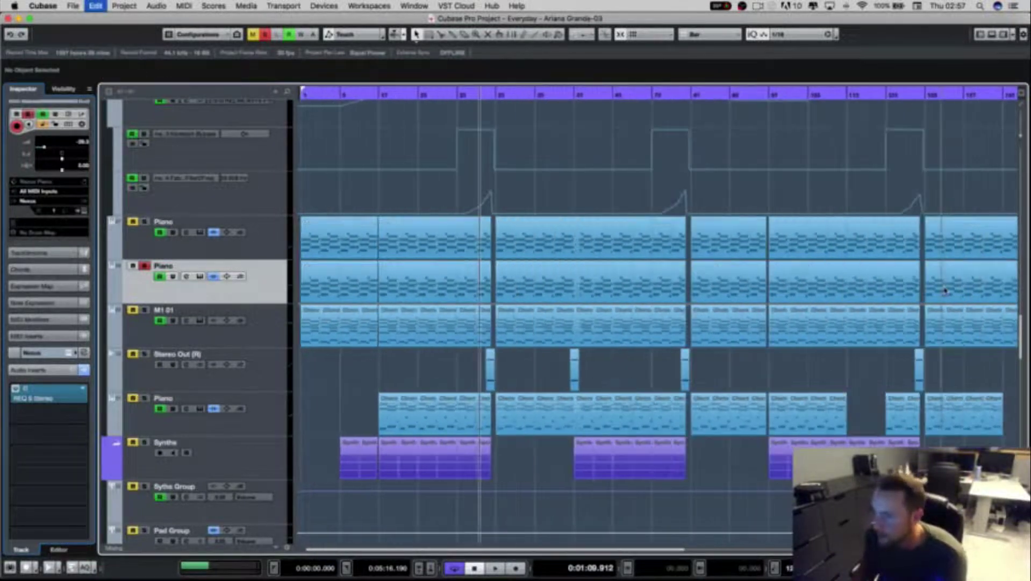
key(shift+g)
key(h)
key(h)
key(h)
key(h)
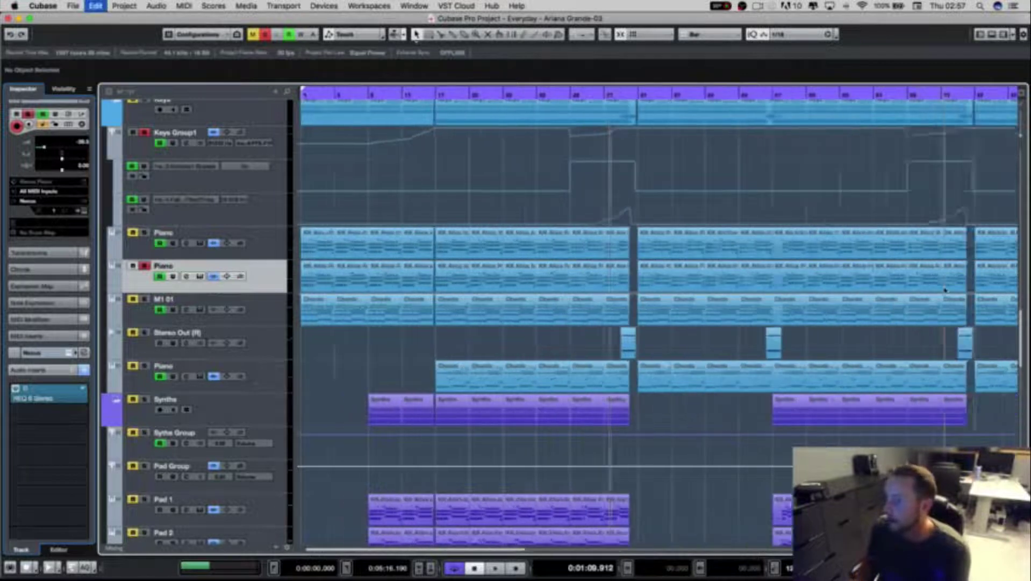
key(shift+h)
key(shift+h)
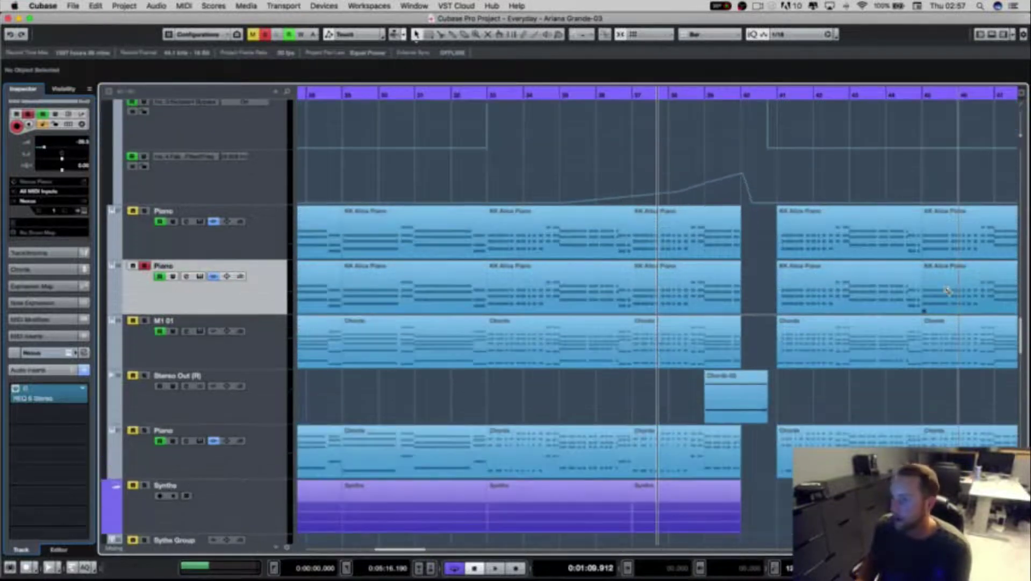
key(g)
key(h)
key(h)
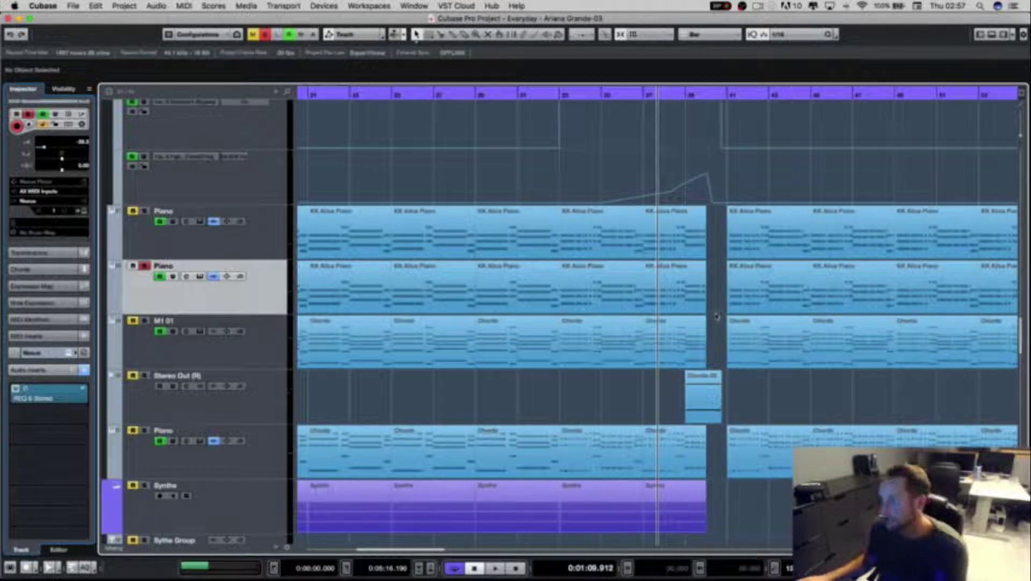
scroll(717, 313, down, 2)
scroll(610, 341, left, 6)
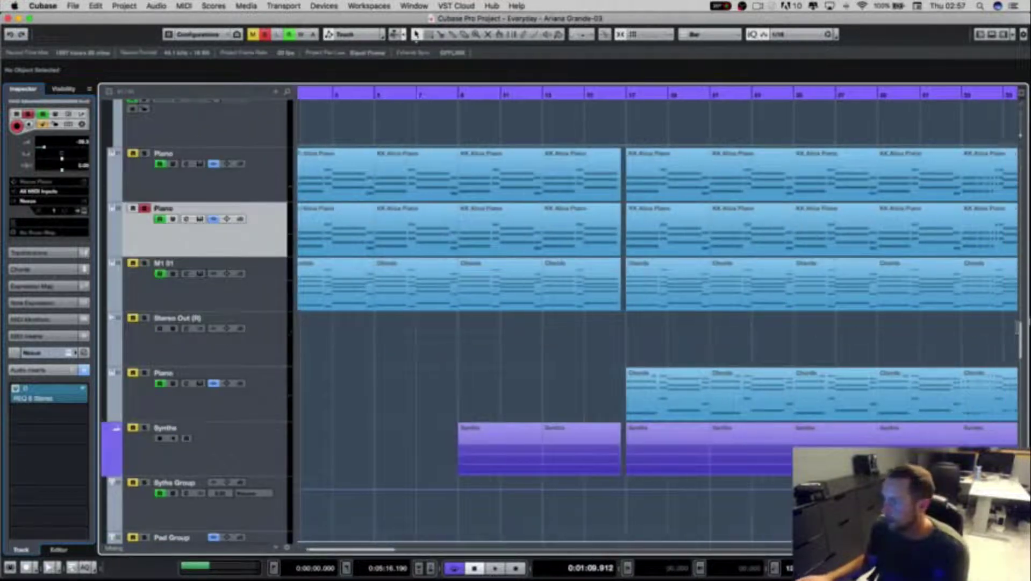
scroll(610, 333, right, 1)
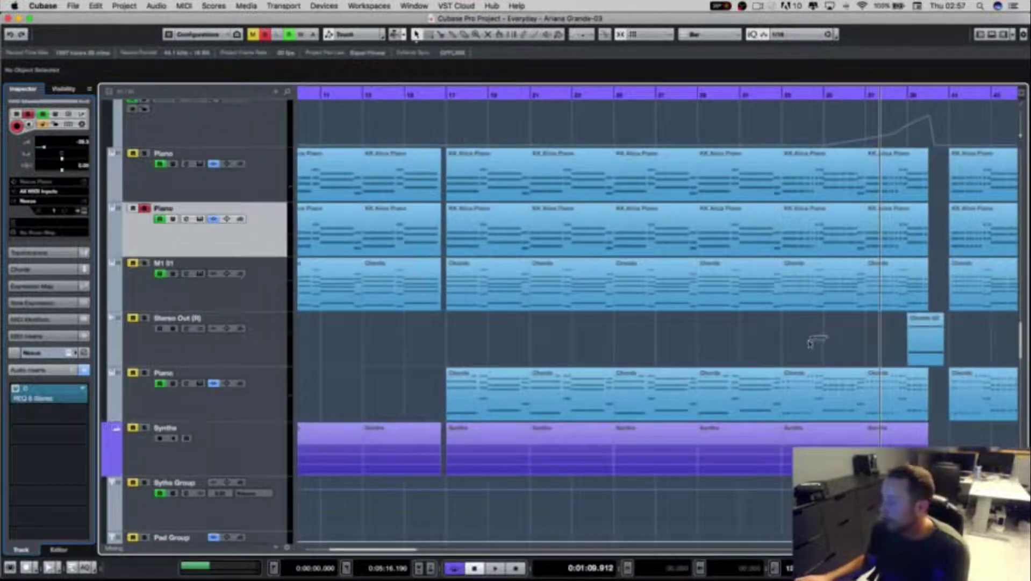
Step: Solo the M1 01 track and audition its chords from bar 33
click(257, 292)
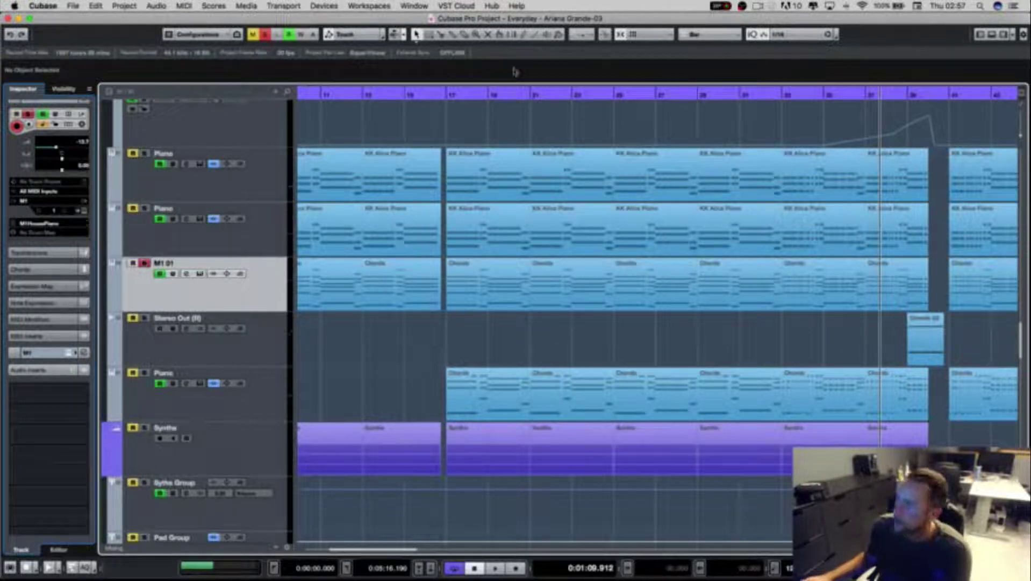
click(448, 93)
key(space)
click(782, 93)
click(925, 339)
scroll(1008, 338, right, 5)
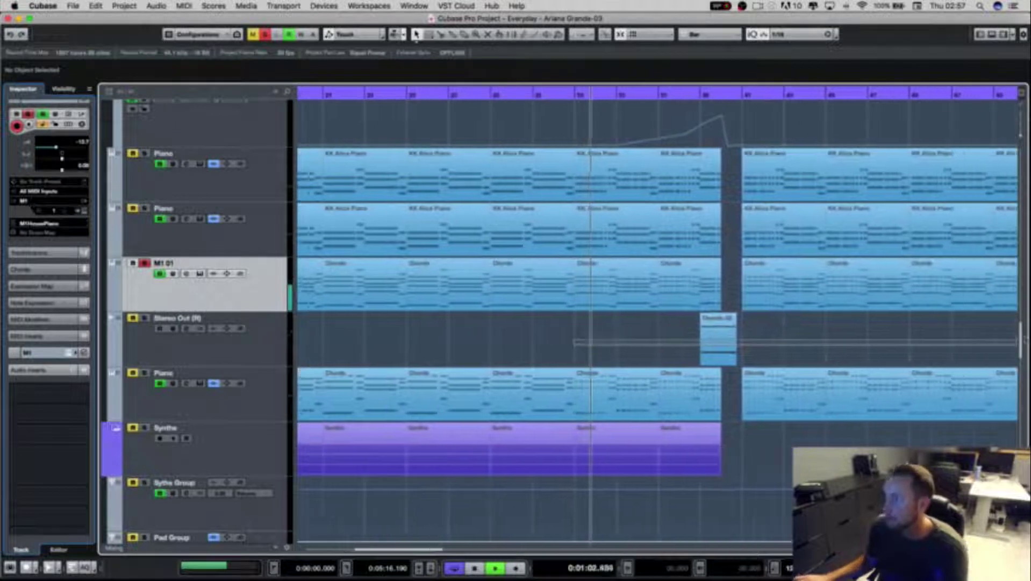
key(space)
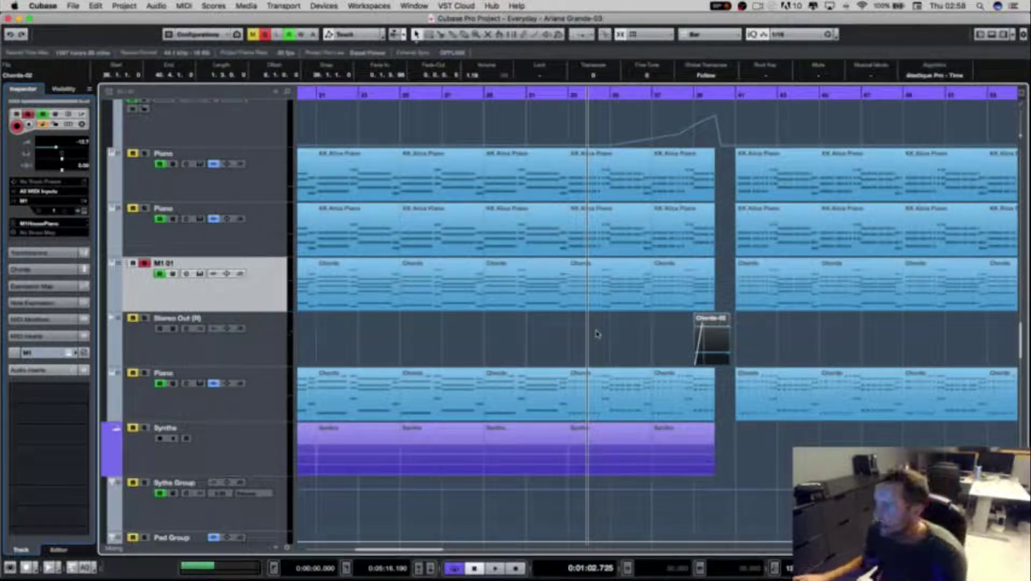
Step: Replay the soloed M1 01 chords from the start of bar 33 and stop in bar 34
drag(567, 100, 569, 127)
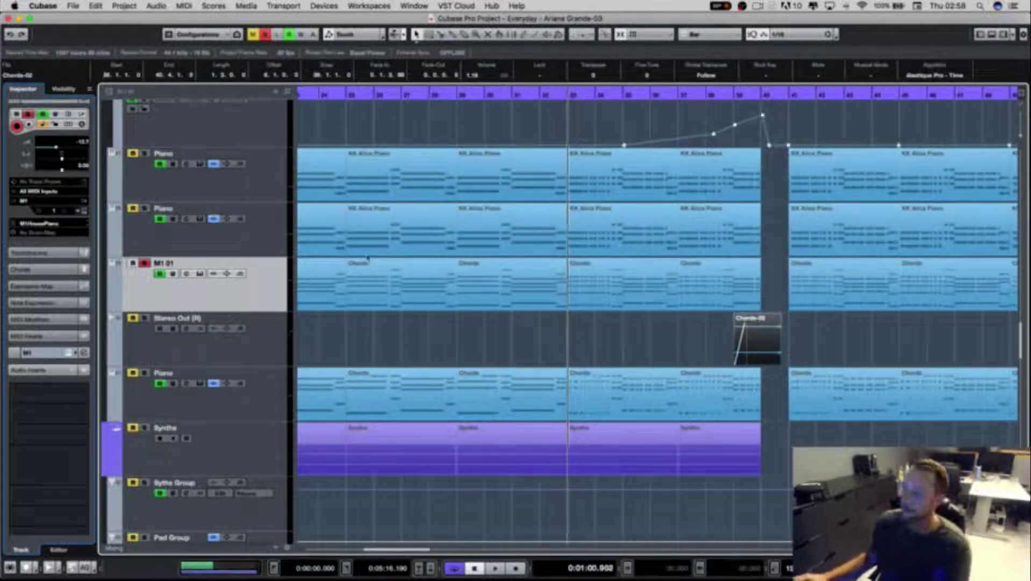
click(248, 218)
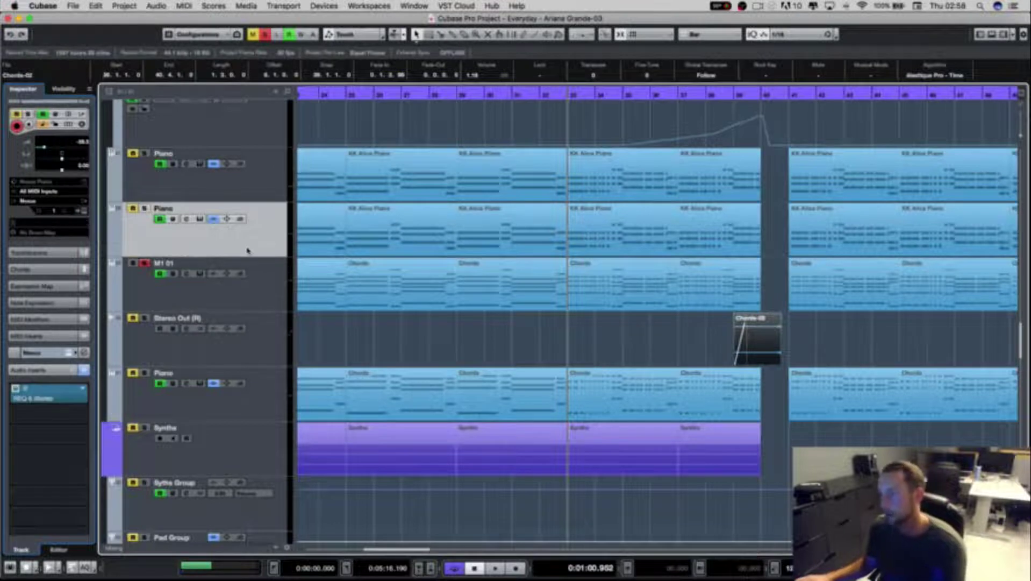
key(space)
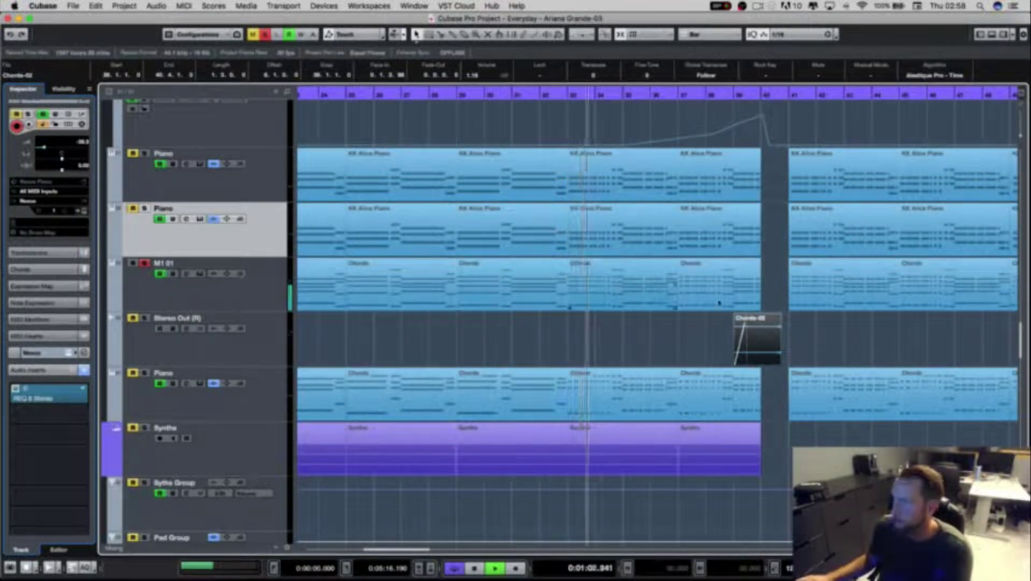
key(space)
Step: Open the M1 01 Chords part at bar 33 in the note editor and examine its chord voicings and low notes
click(594, 290)
double_click(594, 289)
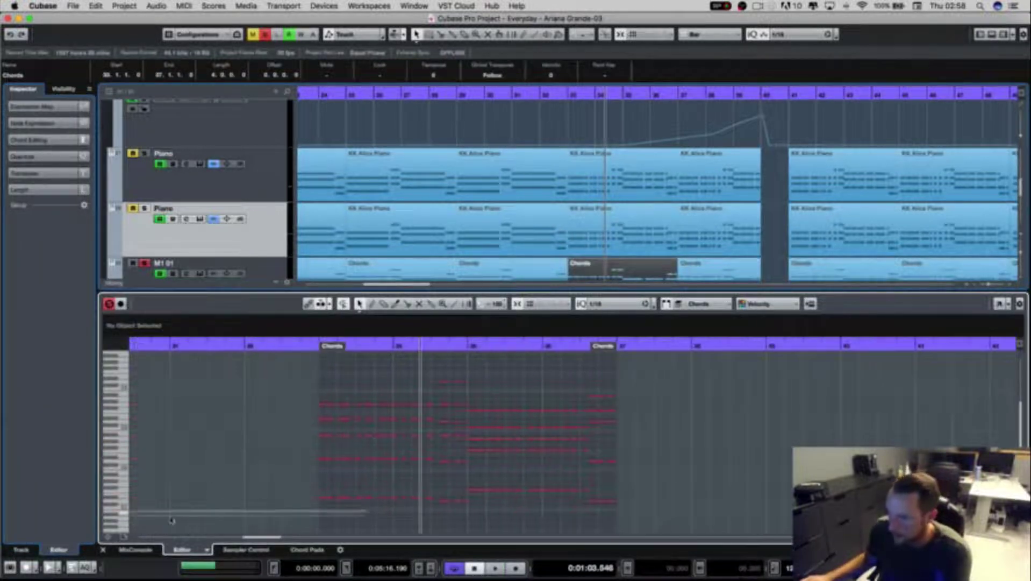
key(h)
key(h)
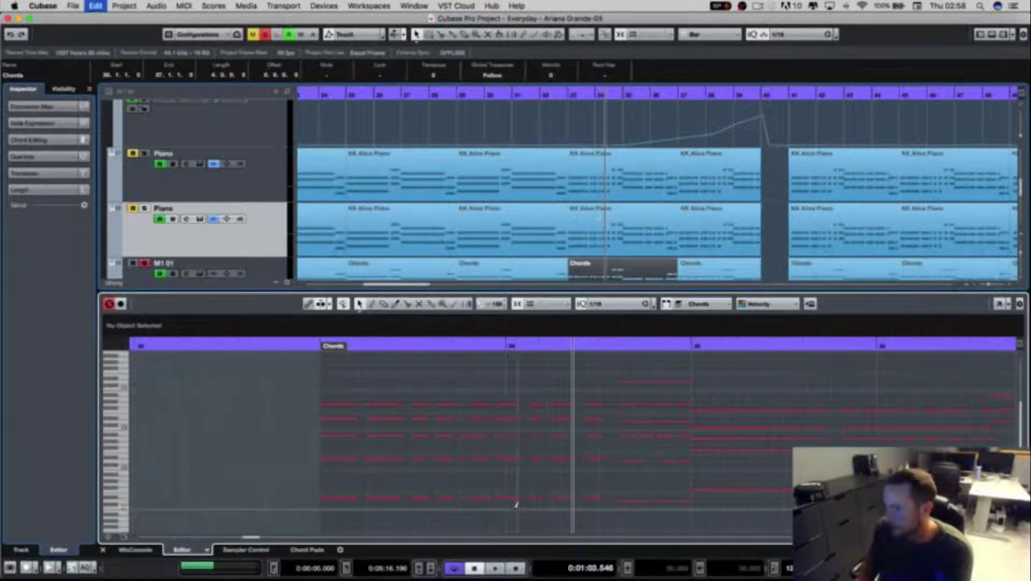
scroll(532, 497, down, 3)
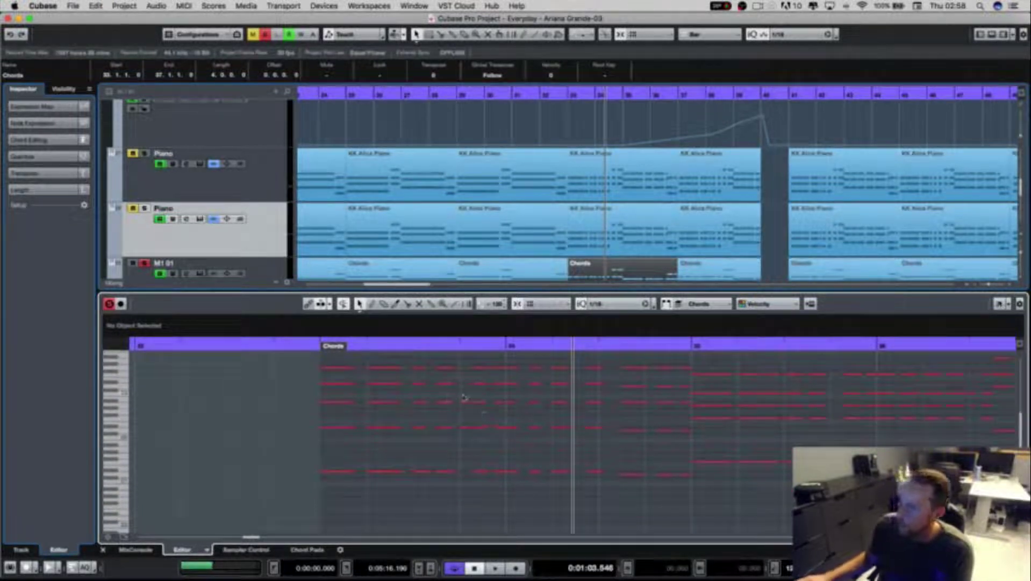
key(g)
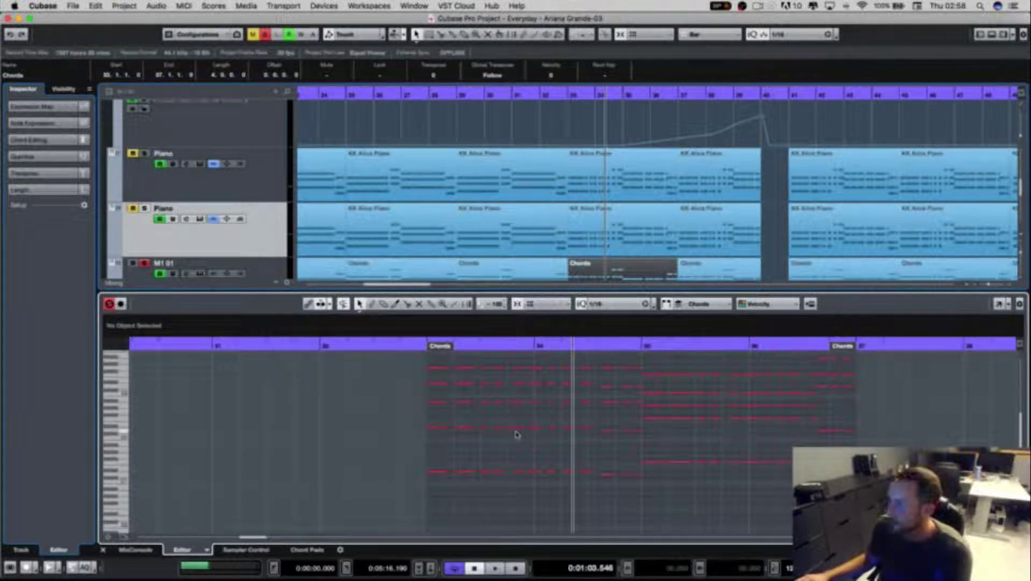
scroll(434, 385, up, 3)
scroll(435, 385, down, 4)
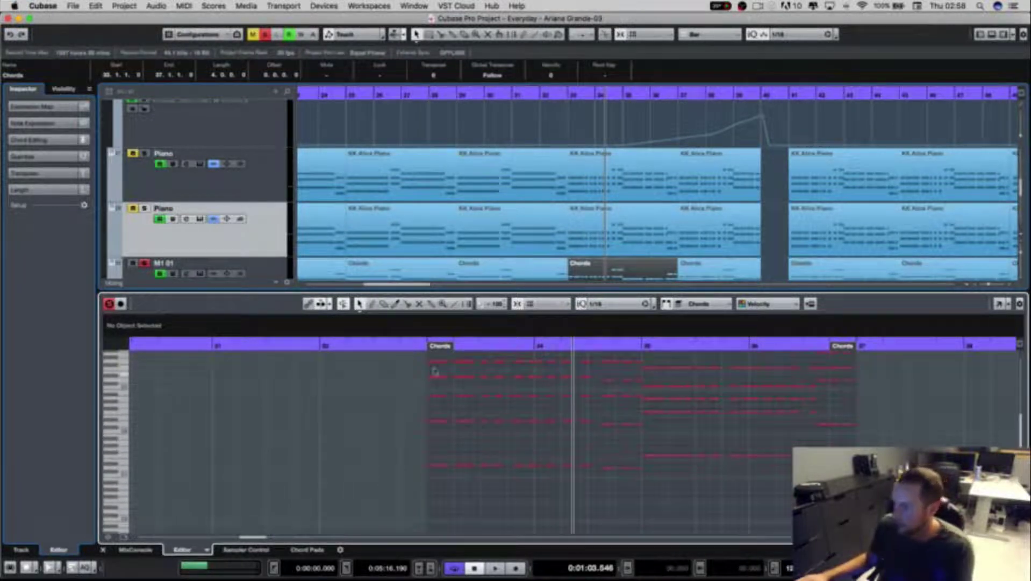
scroll(435, 380, up, 1)
Step: Play the M1 01 Chords part from bar 33 to about bar 37 while following its notes, and close the editor
click(428, 346)
key(space)
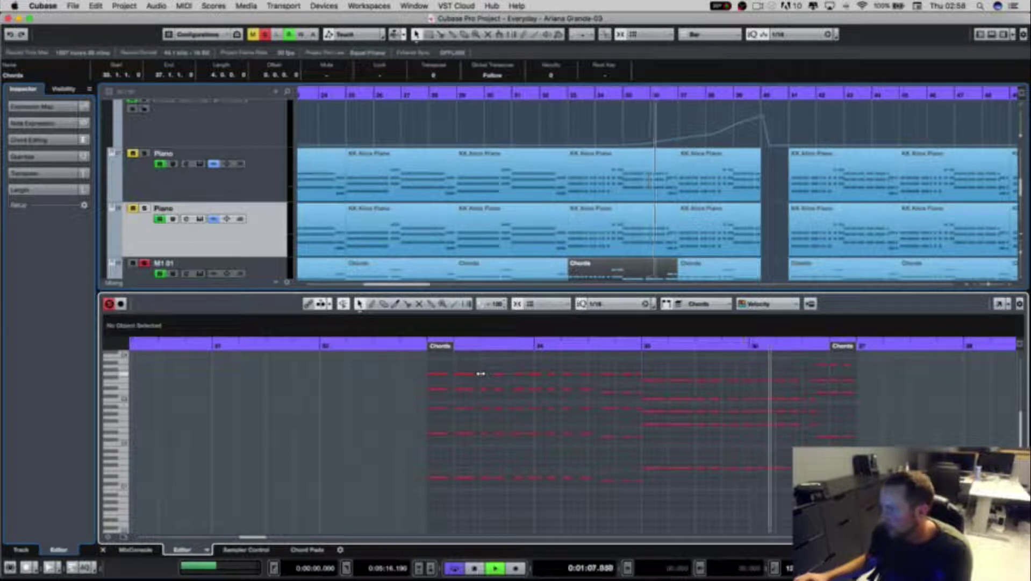
key(space)
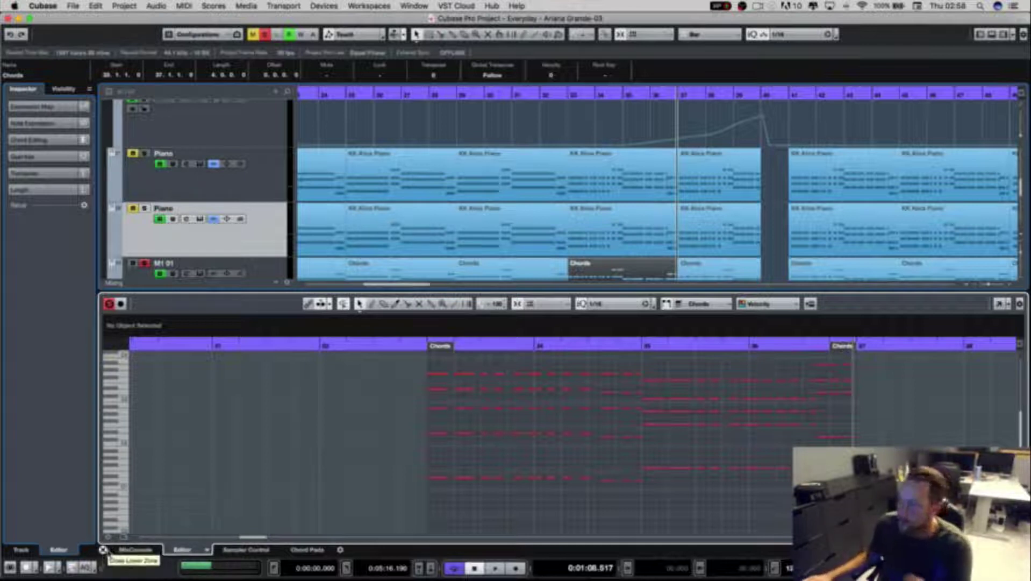
click(102, 549)
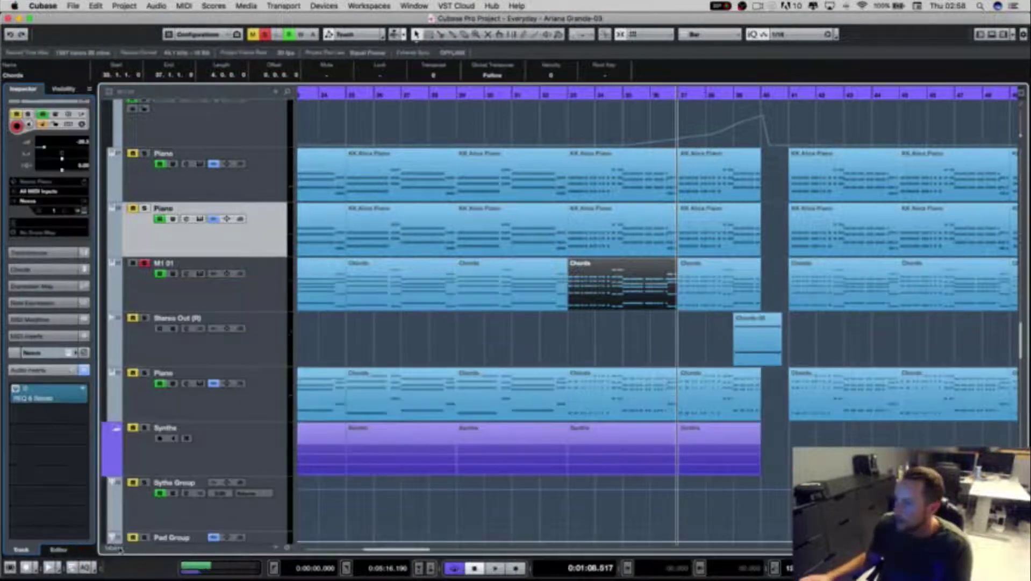
Step: Solo the Piano track below Stereo Out (R) instead of M1 01 and open its Chords part at bar 33 in the note editor
click(650, 331)
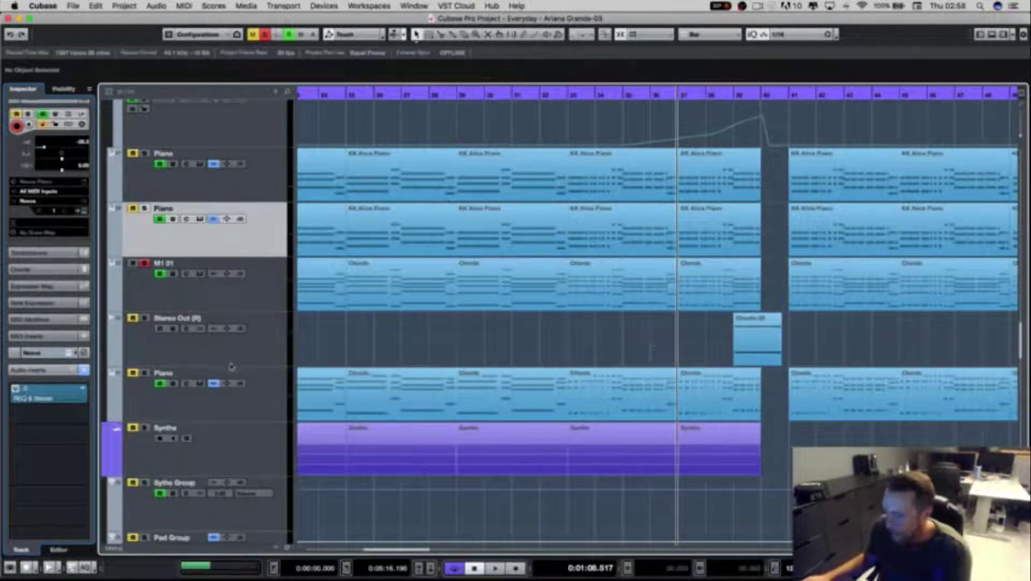
click(279, 405)
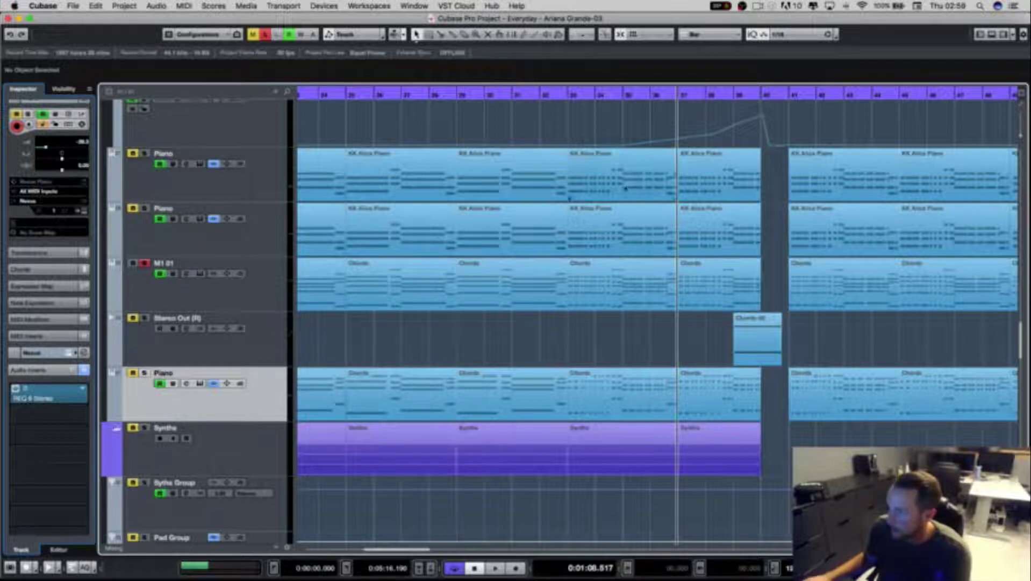
click(564, 92)
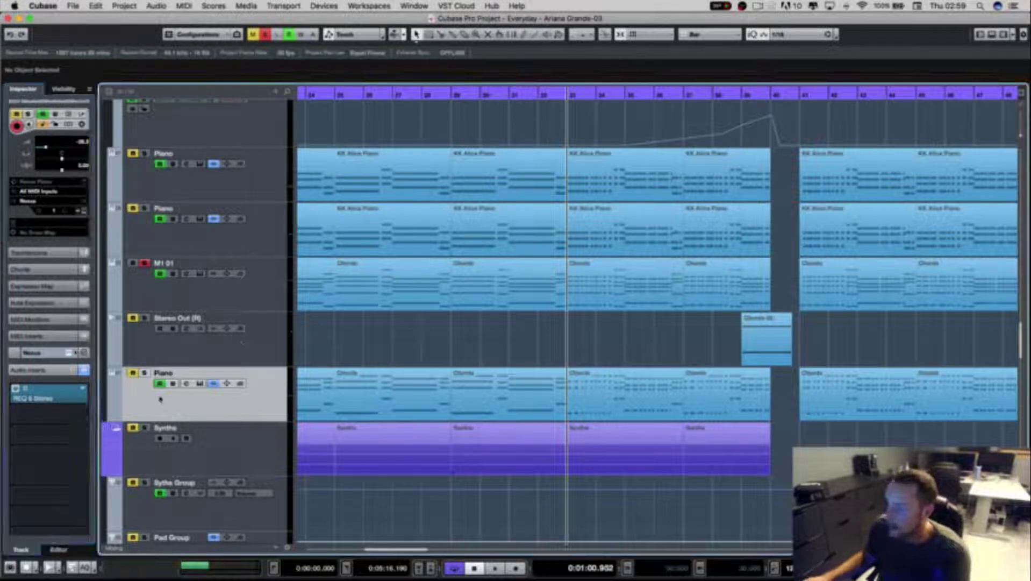
click(146, 270)
click(151, 383)
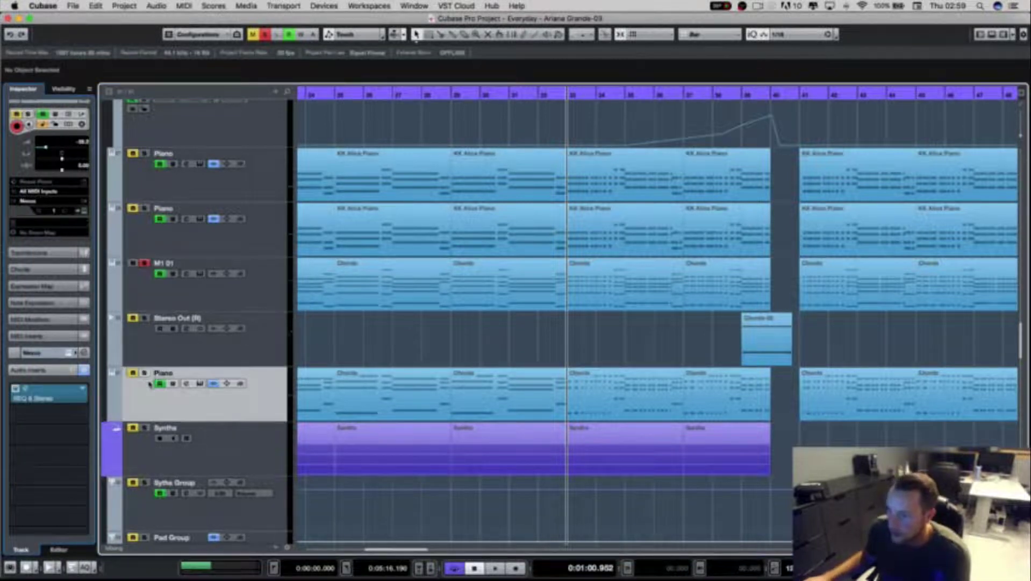
click(144, 374)
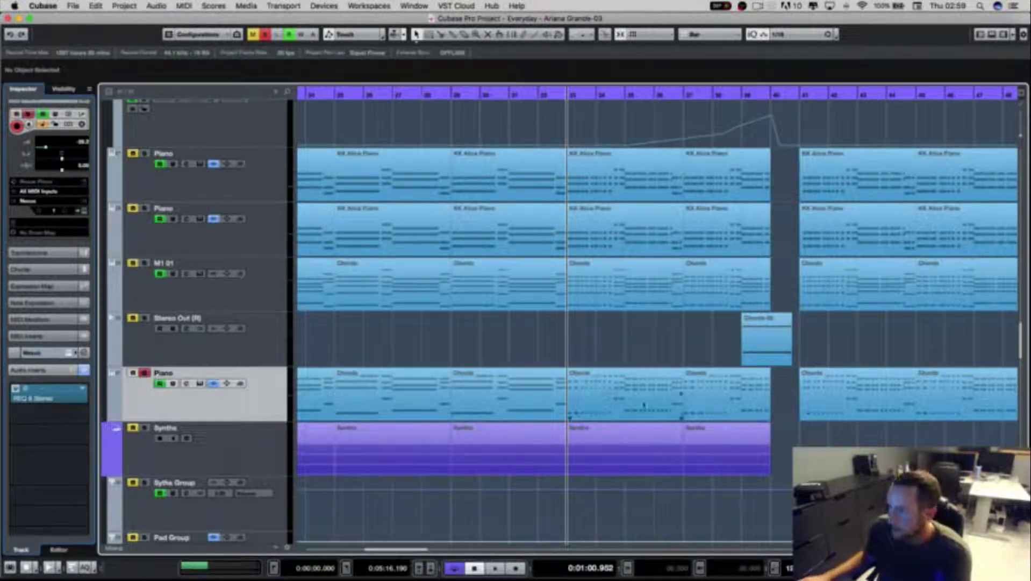
double_click(680, 411)
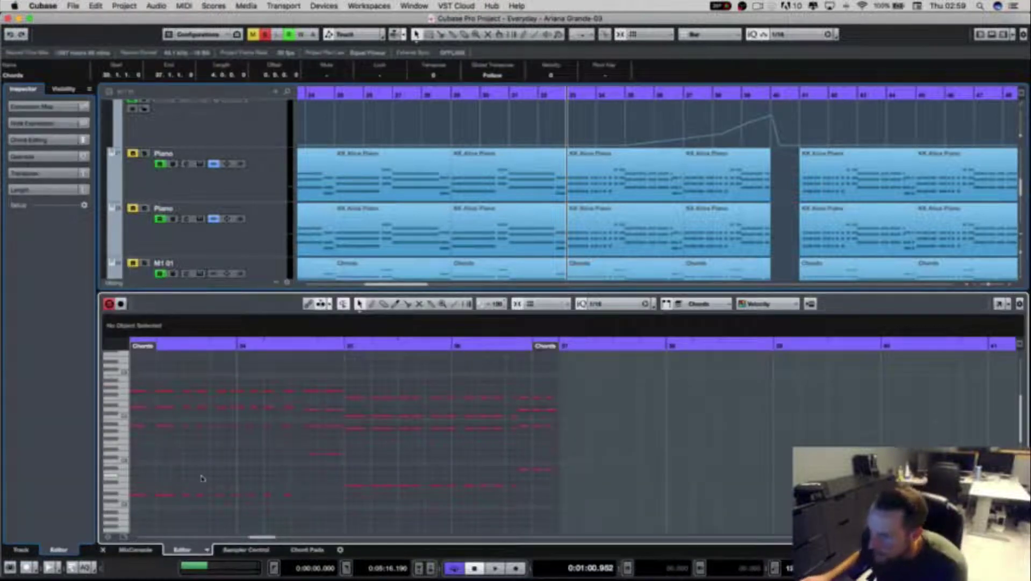
Step: Close the MIDI editor and deselect the Chords event on the lower Piano track
scroll(215, 463, left, 3)
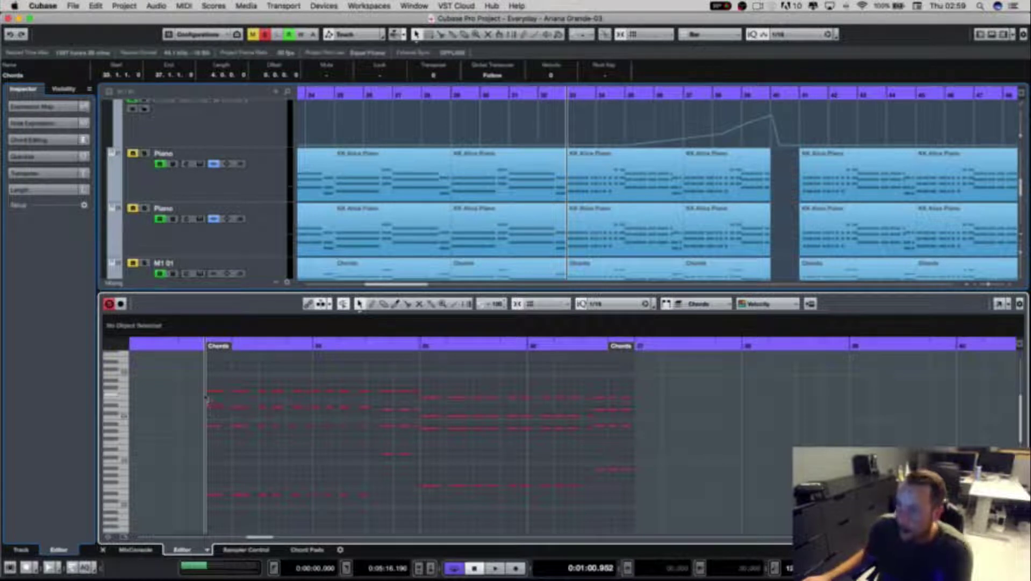
click(119, 553)
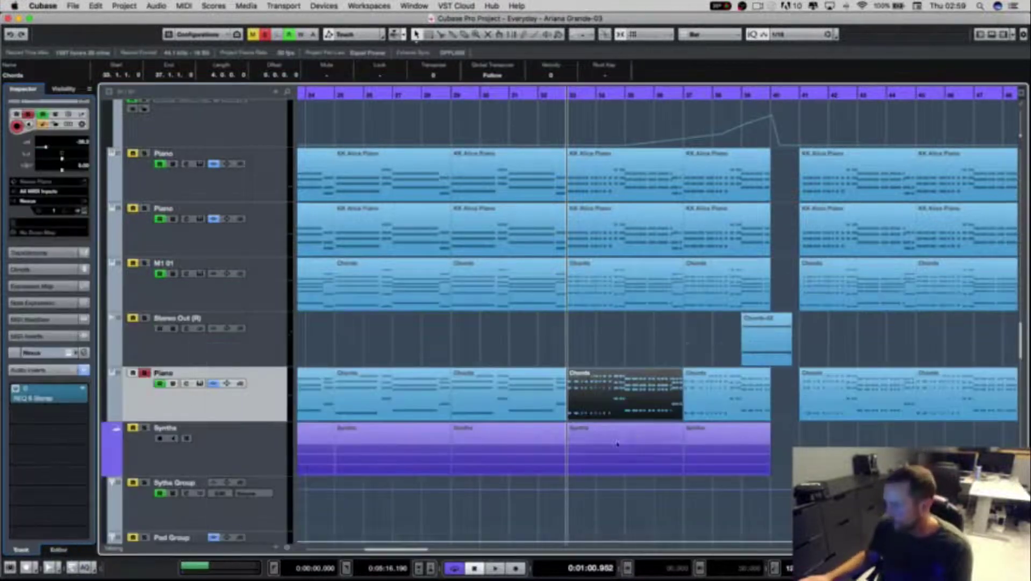
click(713, 331)
scroll(618, 381, up, 1)
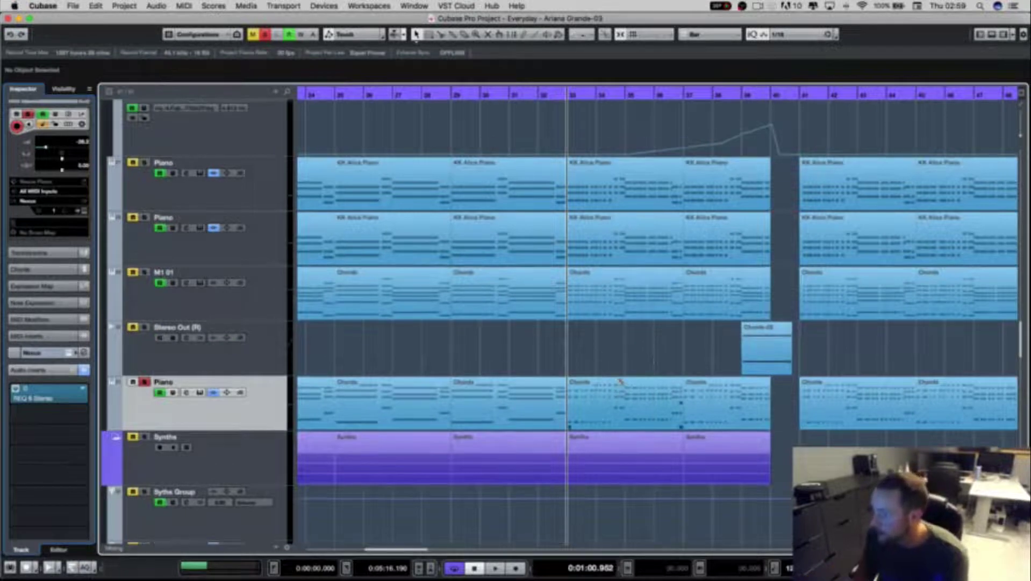
Step: Turn off solo on the lower Piano track
key(g)
key(g)
key(g)
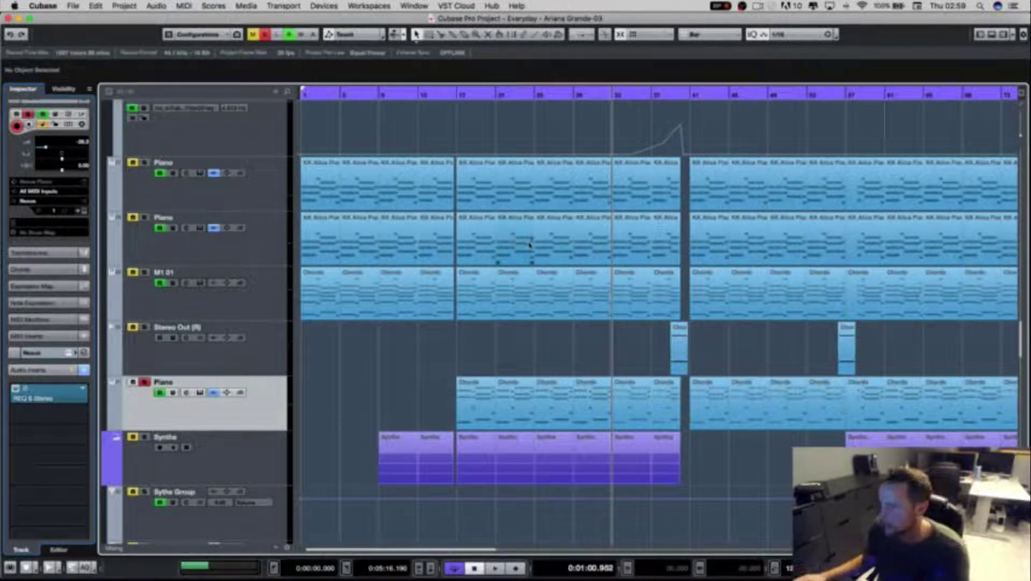
click(145, 382)
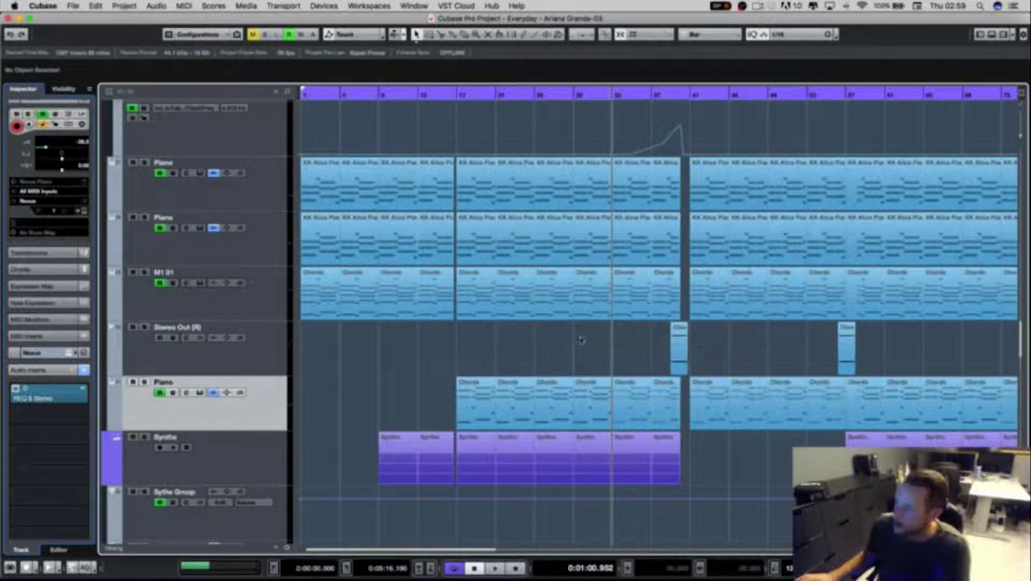
Step: Examine the piano and M1 chord parts around bars 29 to 41 and select the M1 01 track
key(h)
key(h)
key(h)
key(h)
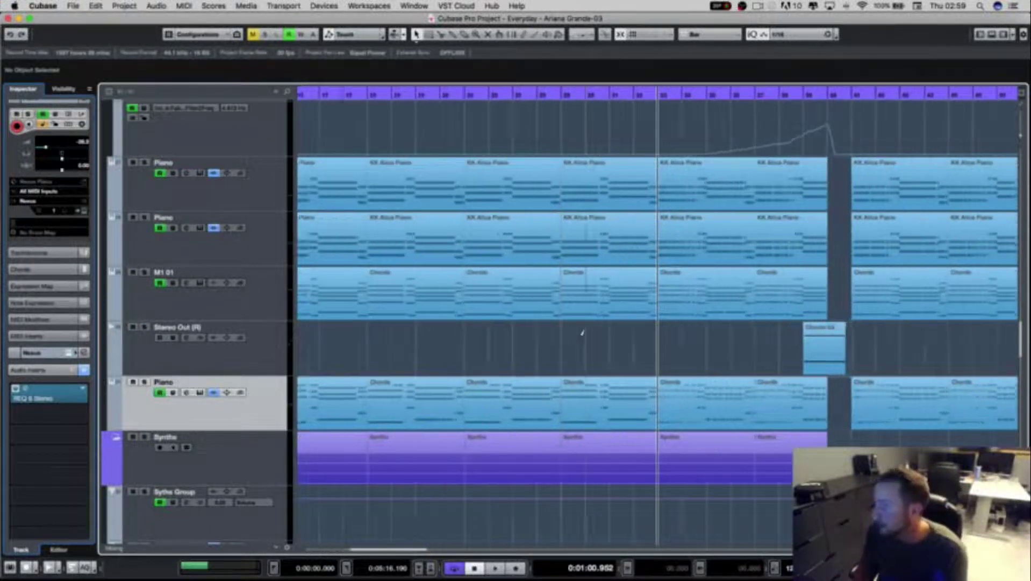
key(h)
key(h)
key(h)
drag(467, 347, 645, 359)
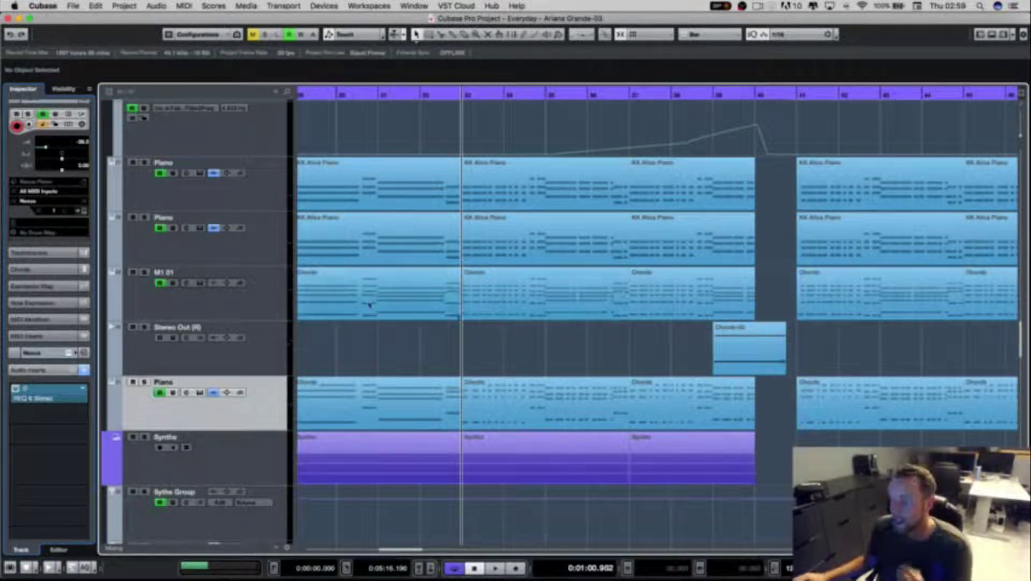
click(250, 312)
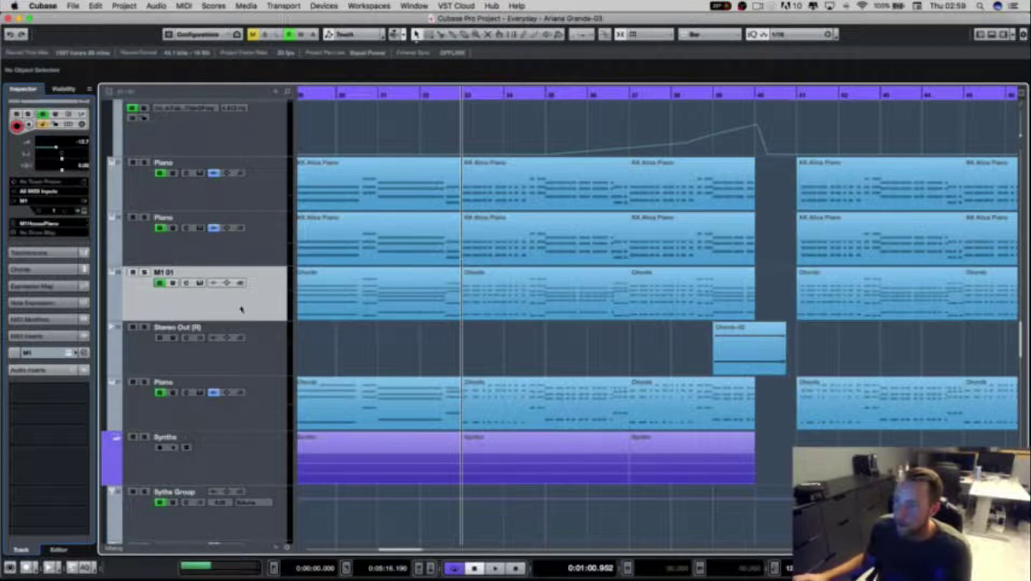
Step: Open the Virtual Mix Rack insert of the Keys Group1 track
scroll(226, 316, up, 6)
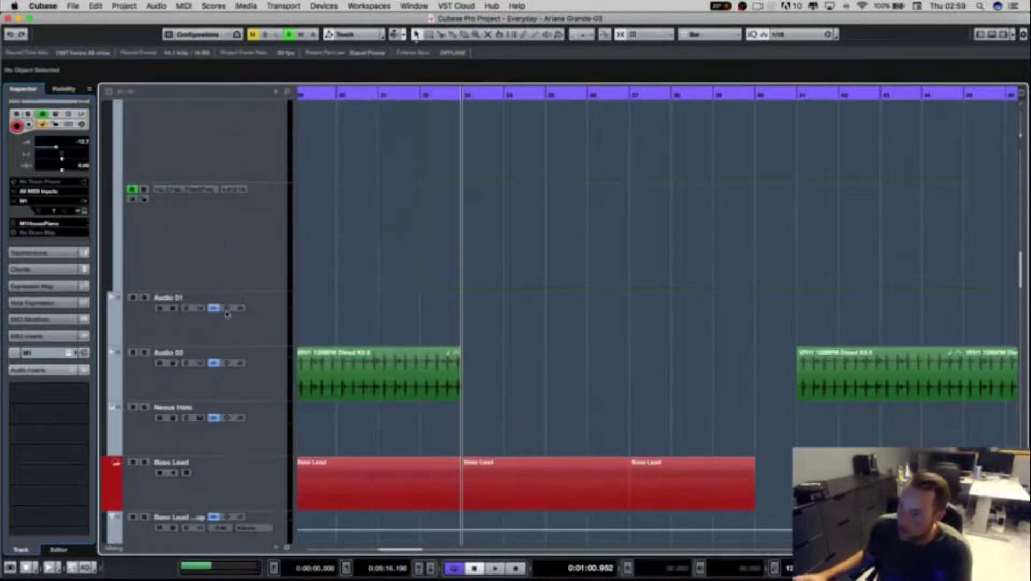
scroll(227, 315, down, 10)
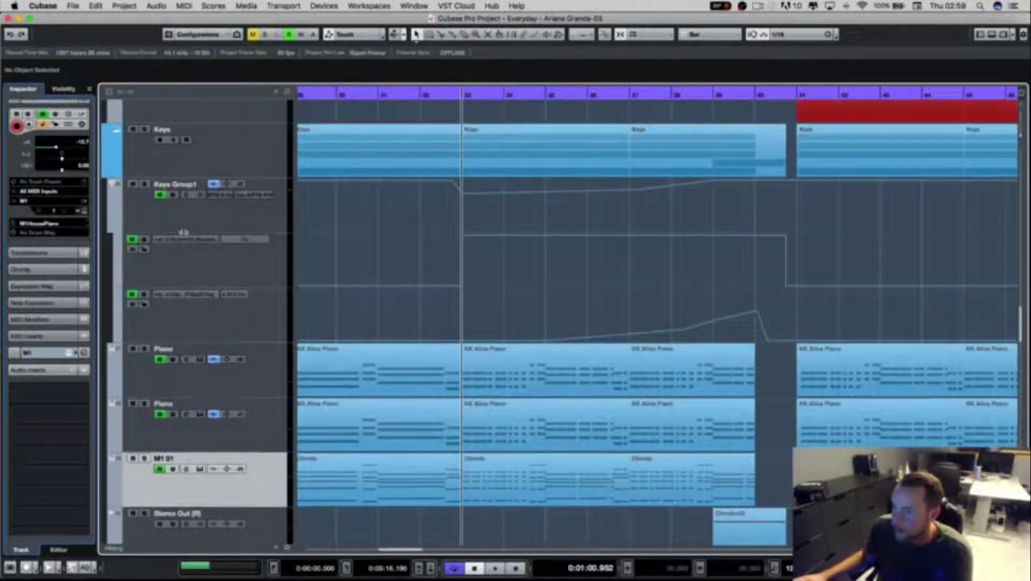
click(185, 224)
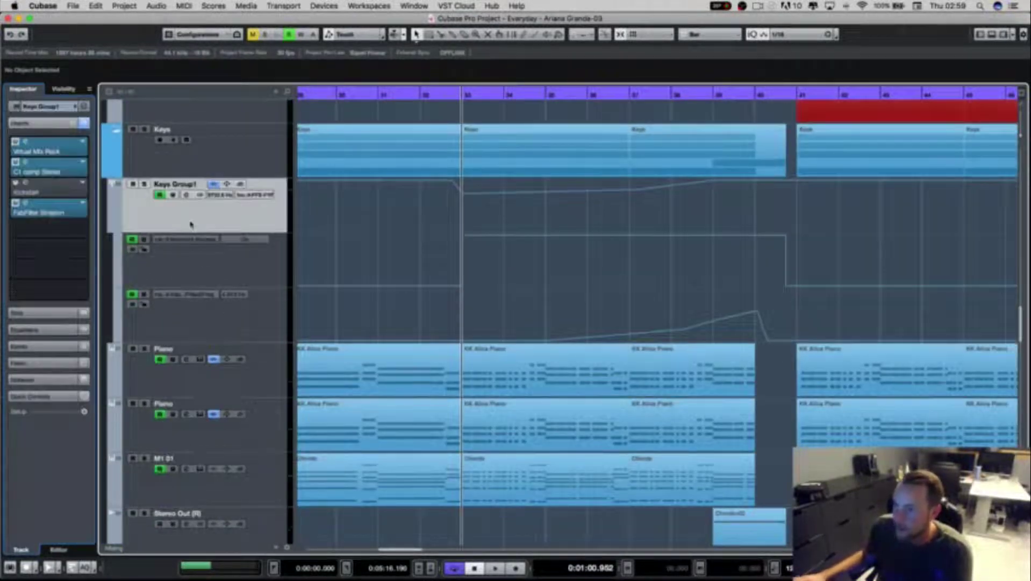
click(56, 154)
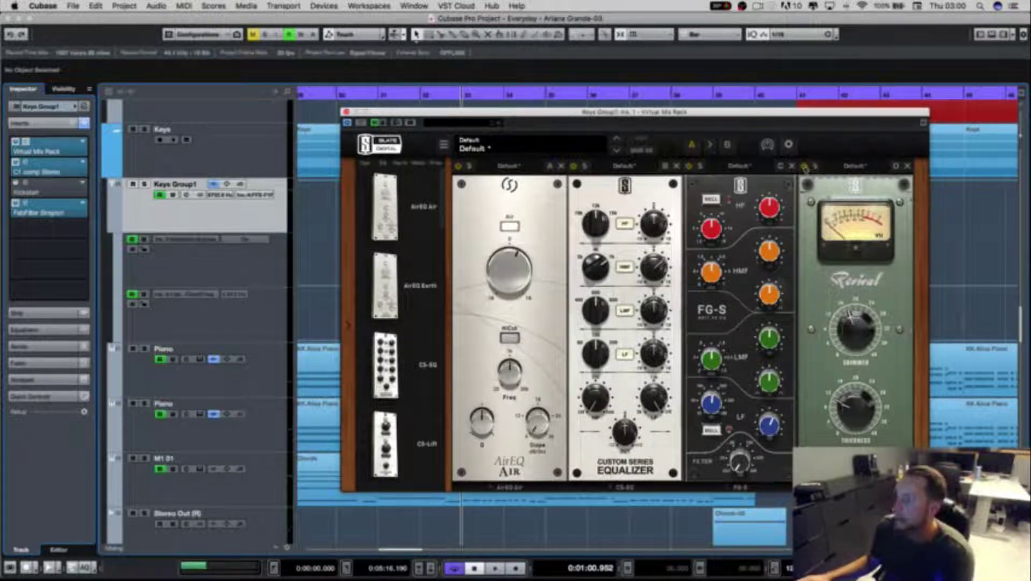
Step: Solo Keys Group1 while playing from bar 33 and toggle the Revival module to compare its effect
key(space)
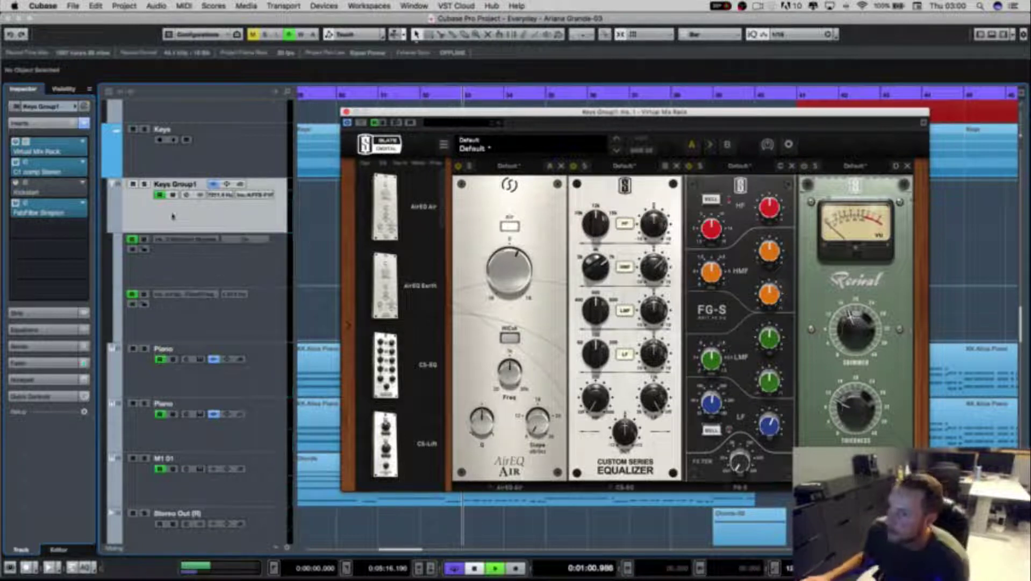
click(145, 184)
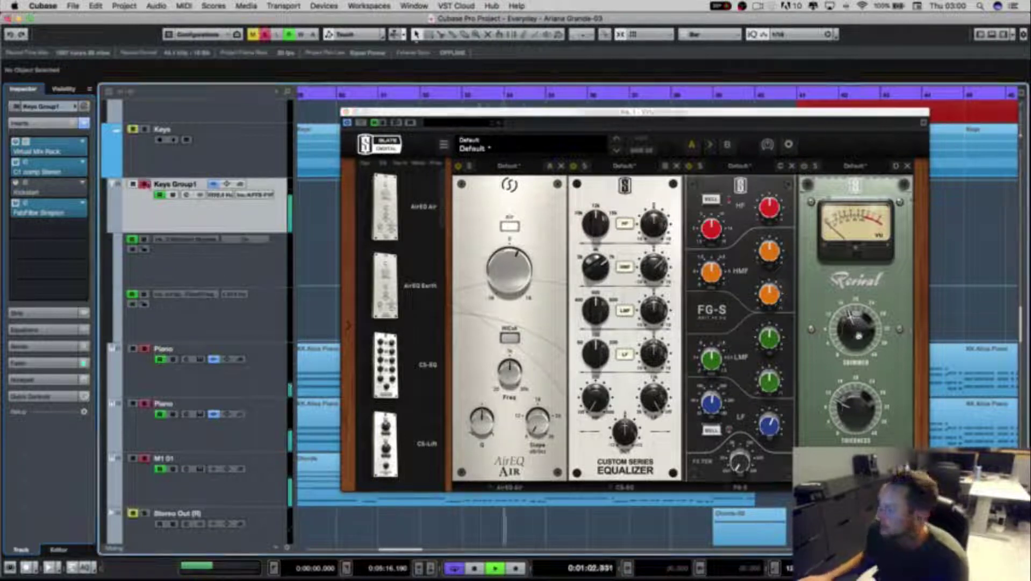
click(805, 170)
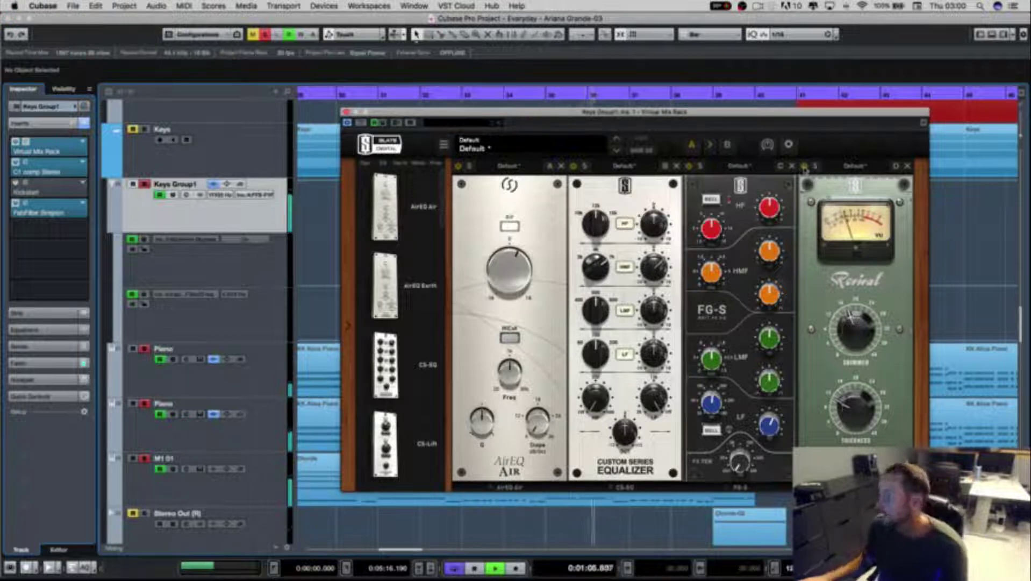
key(space)
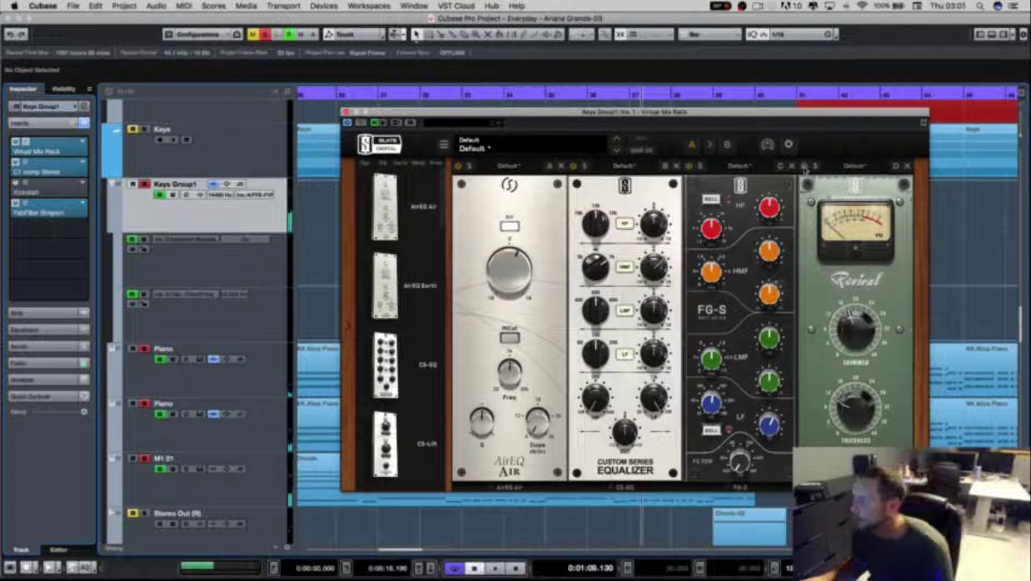
Step: Replay the passage around bar 38 through the Virtual Mix Rack, stop playback and close the plug-in
key(space)
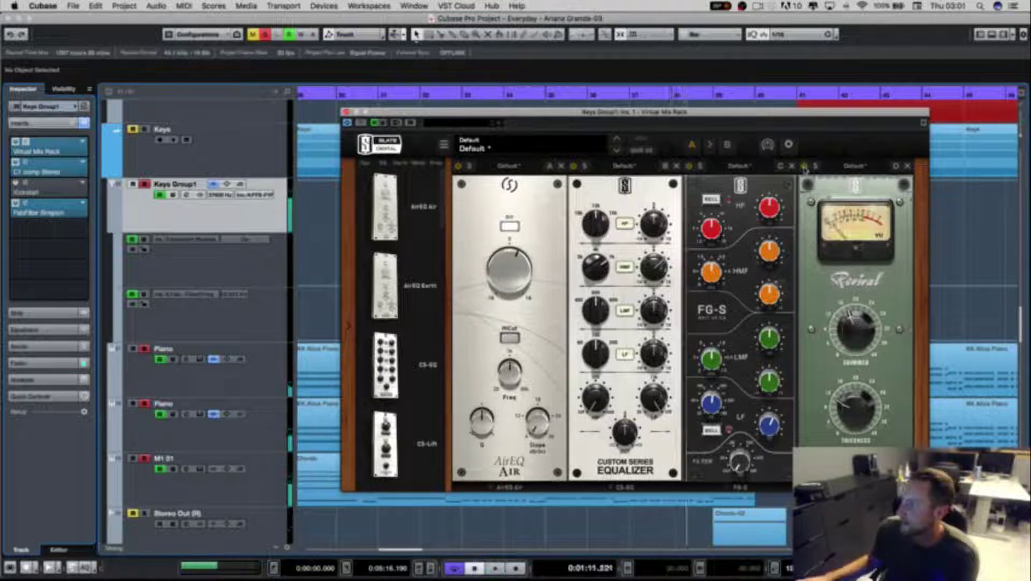
click(683, 95)
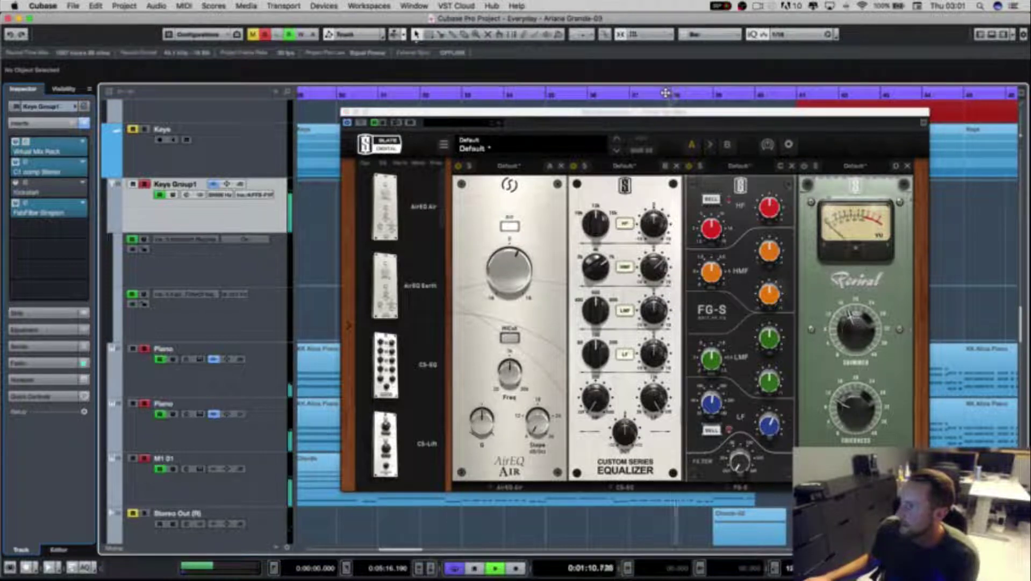
key(space)
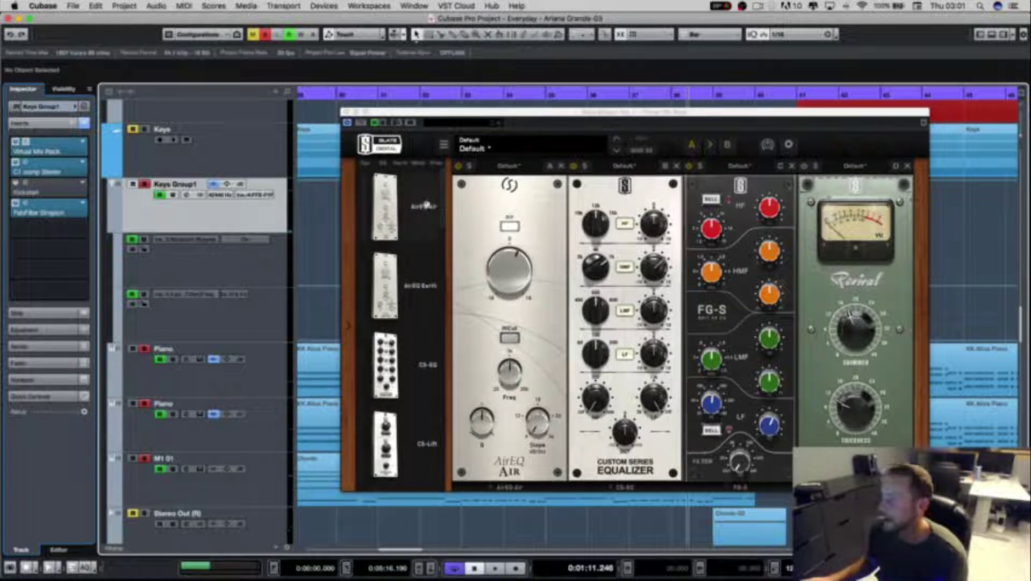
click(346, 112)
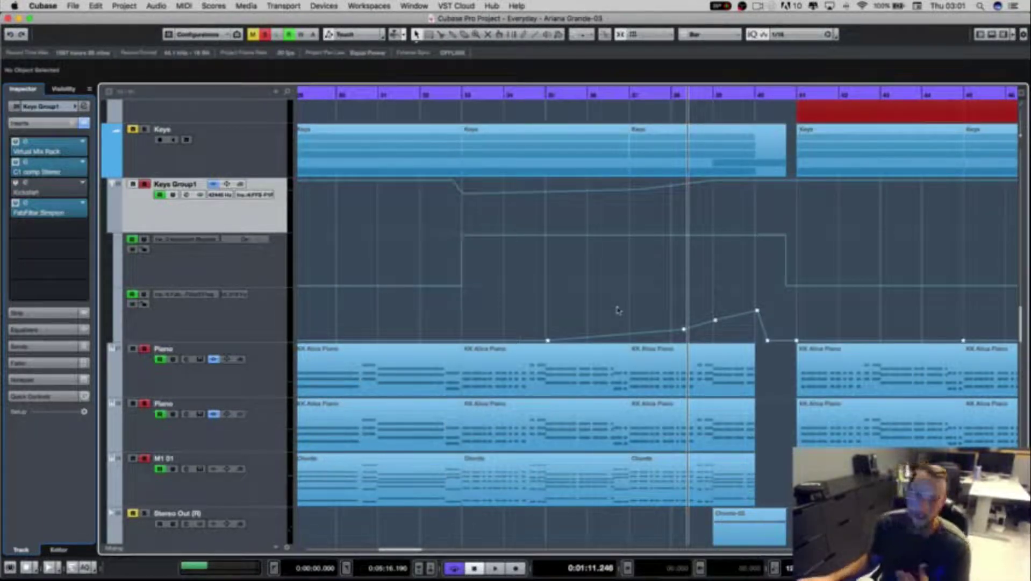
Step: Examine the volume, Kickstart bypass and filter frequency automation of Keys Group1 across the arrangement
scroll(621, 312, down, 2)
scroll(623, 313, down, 1)
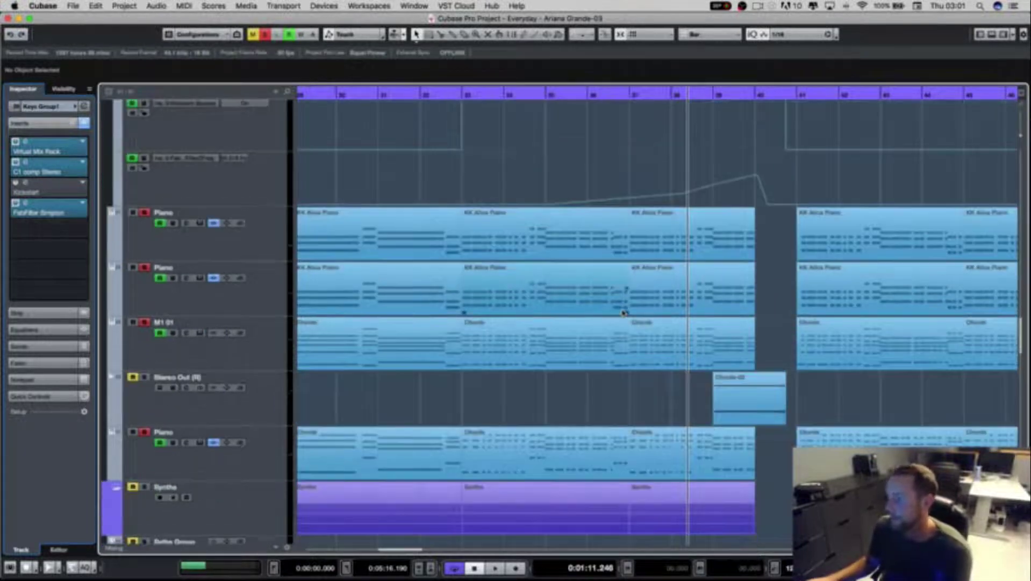
scroll(625, 311, down, 5)
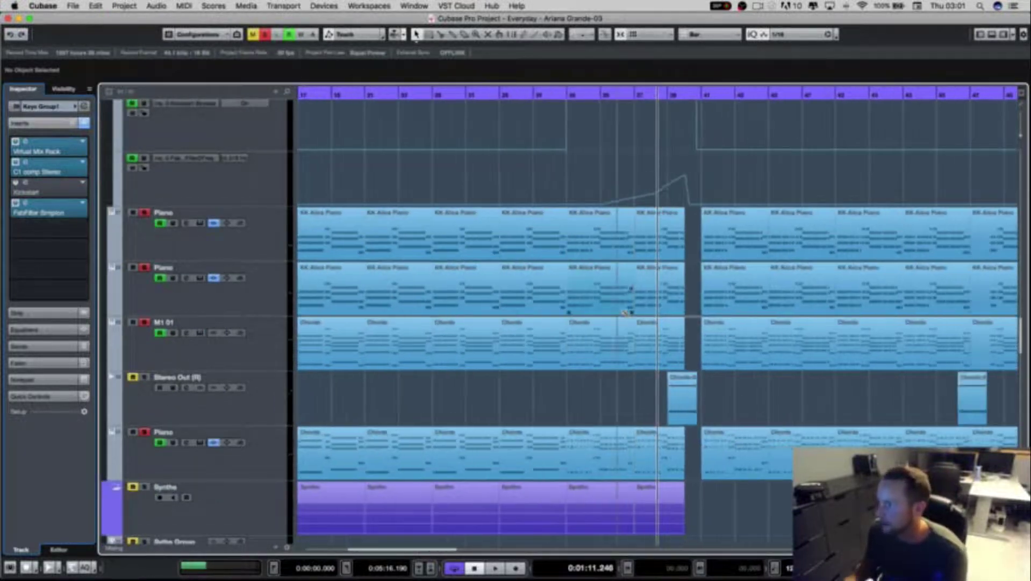
scroll(624, 307, down, 2)
scroll(625, 306, up, 4)
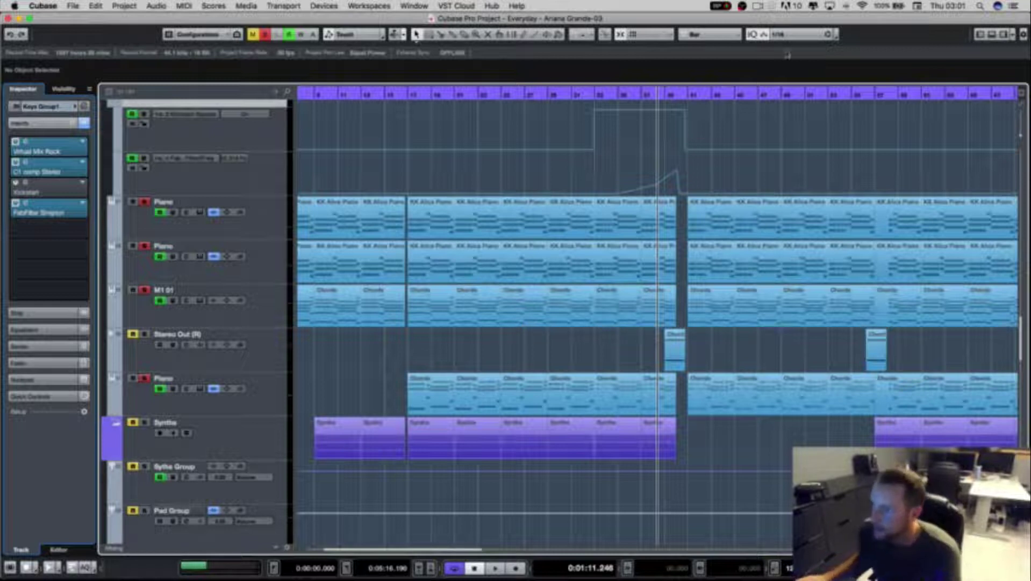
scroll(590, 297, up, 3)
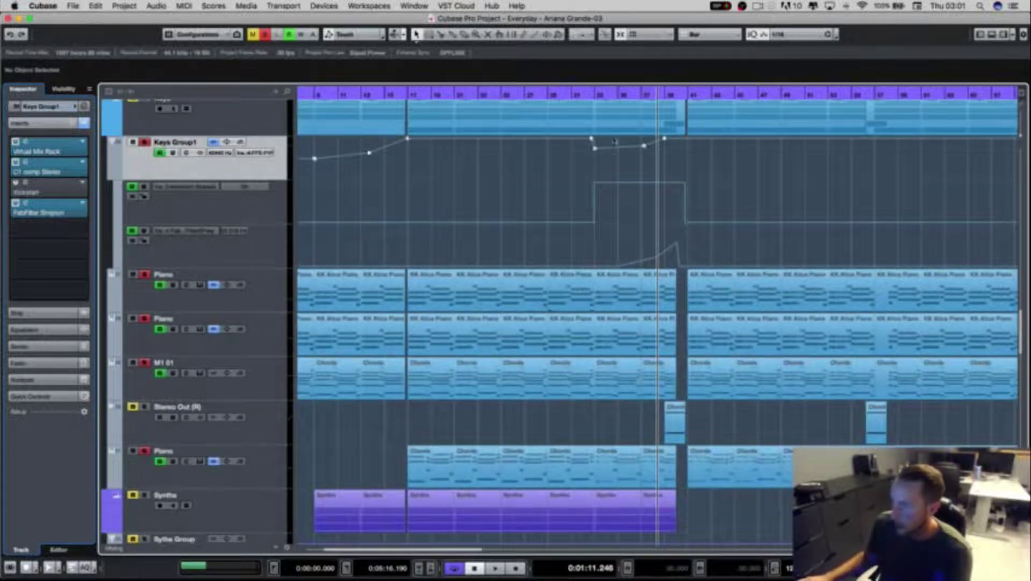
mouse_move(592, 150)
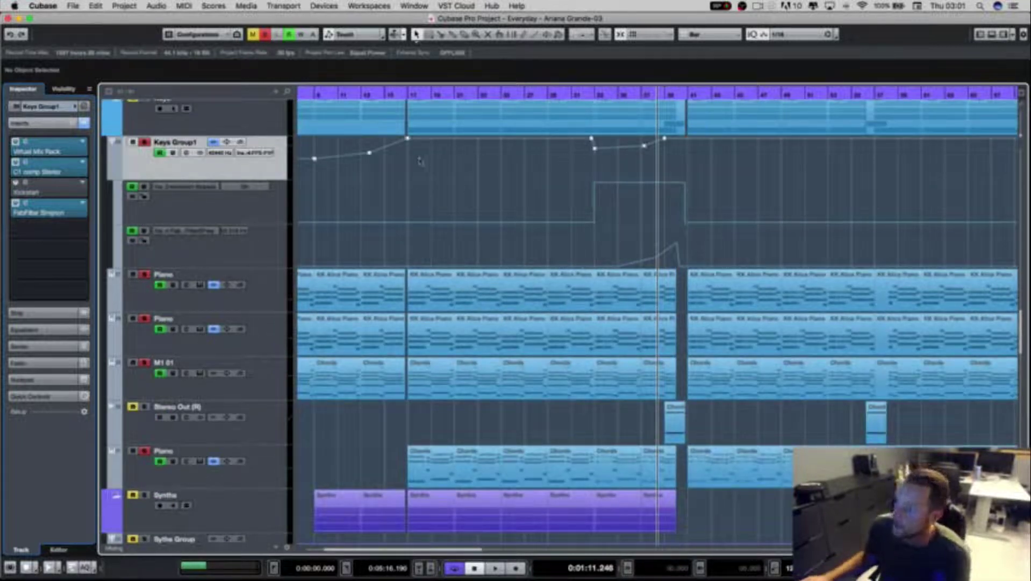
mouse_move(618, 209)
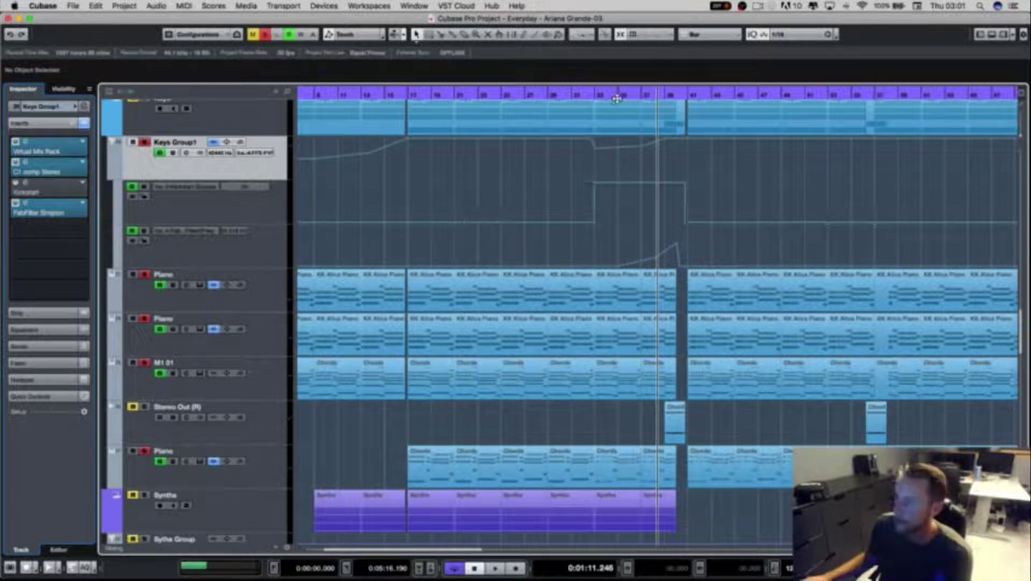
click(185, 210)
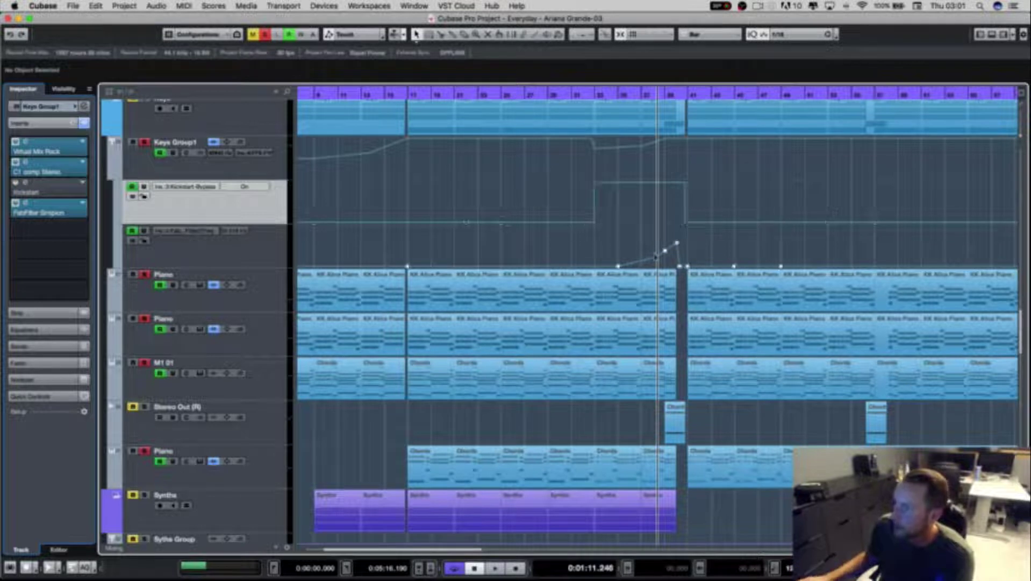
click(614, 269)
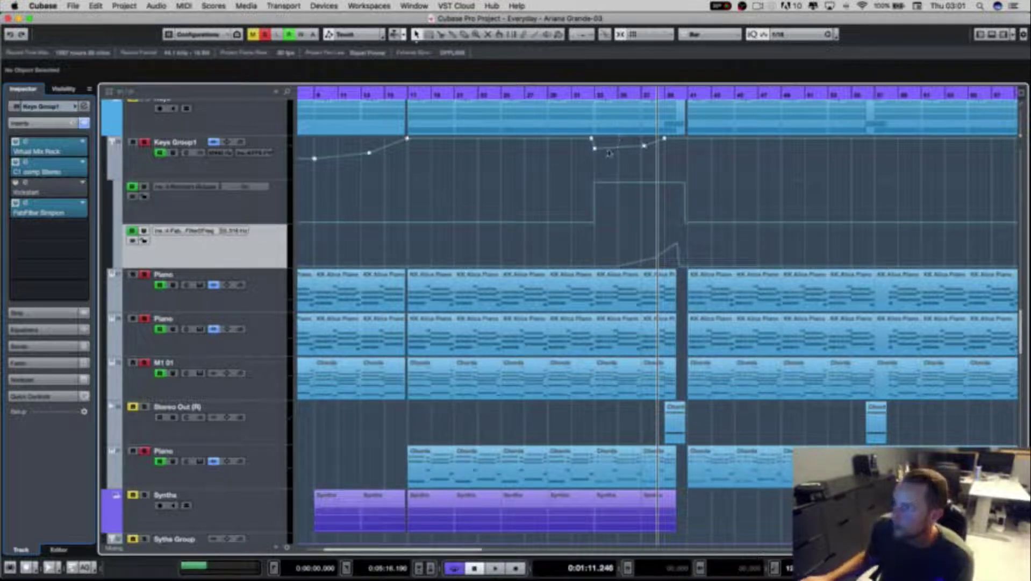
Step: Place the playback cursor at bar 33 and open the FabFilter Simplon insert of Keys Group1
click(595, 92)
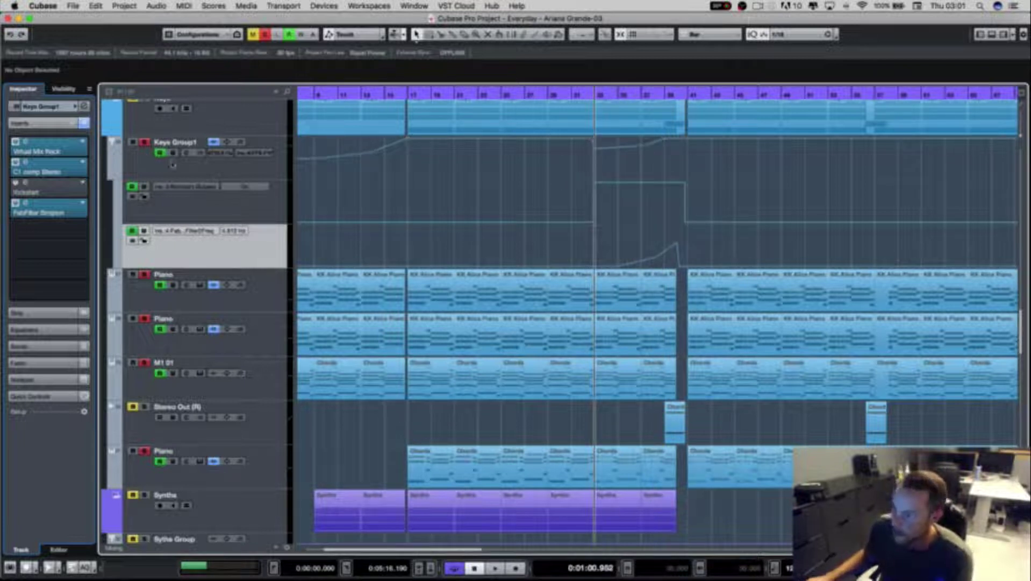
click(257, 159)
click(218, 169)
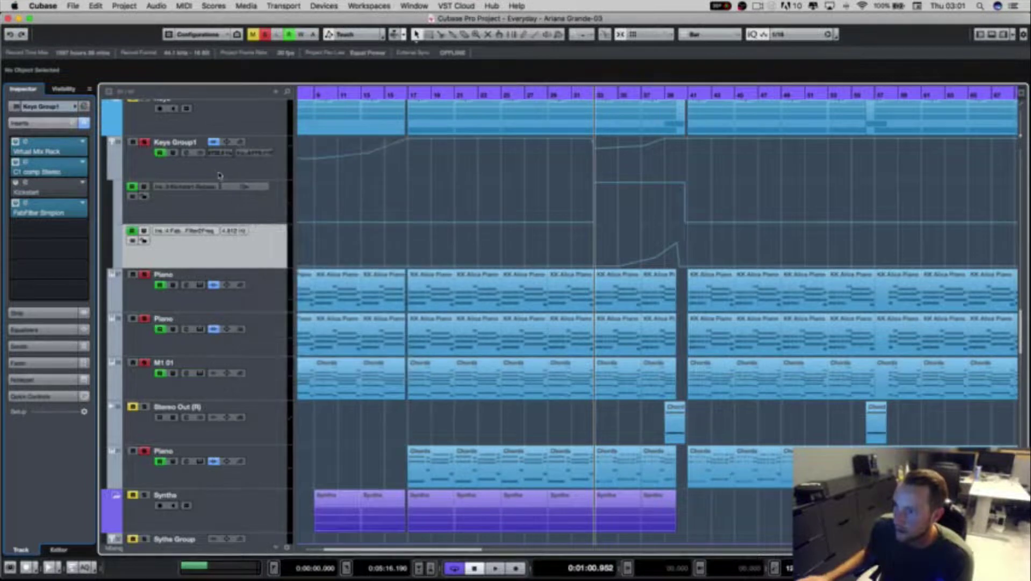
click(189, 177)
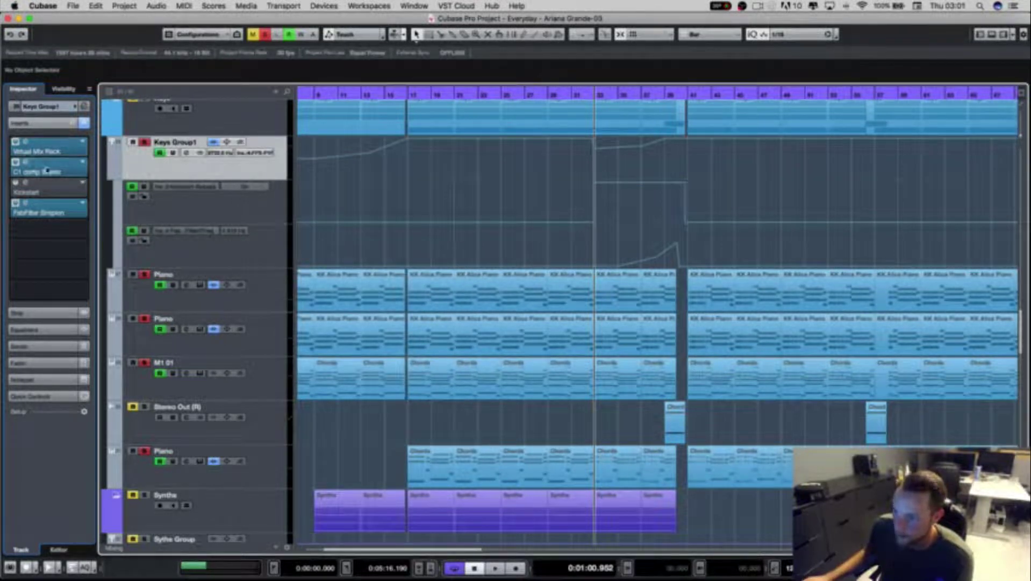
click(53, 210)
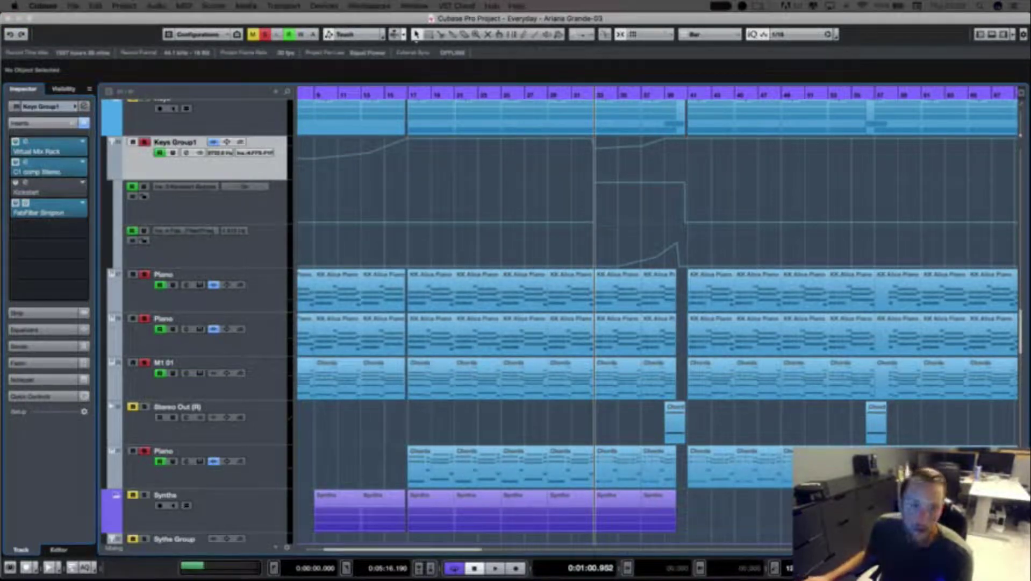
Step: Play from bar 33 to check the filter automation in FabFilter Simplon, stop playback and close the plug-in
key(space)
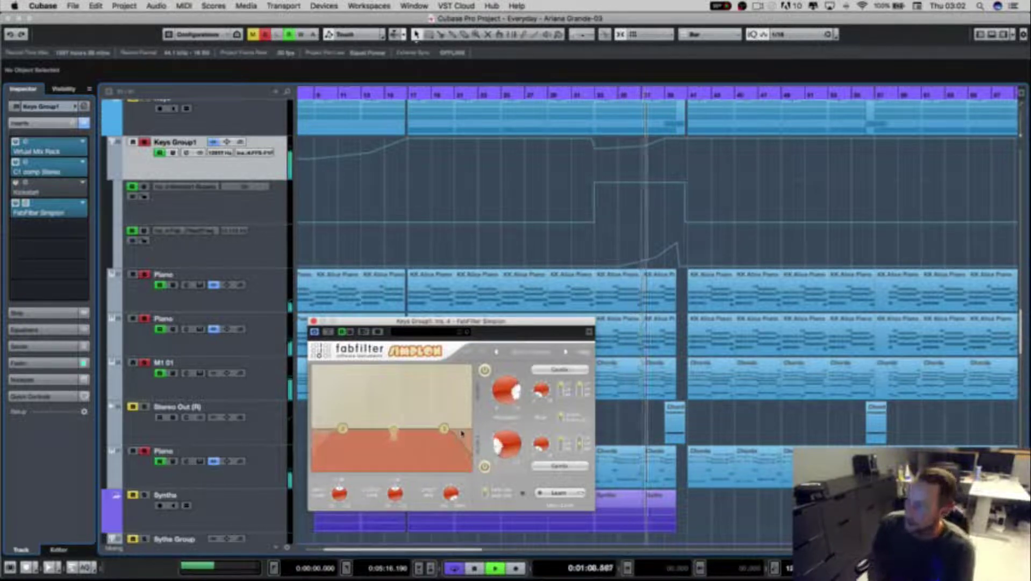
key(space)
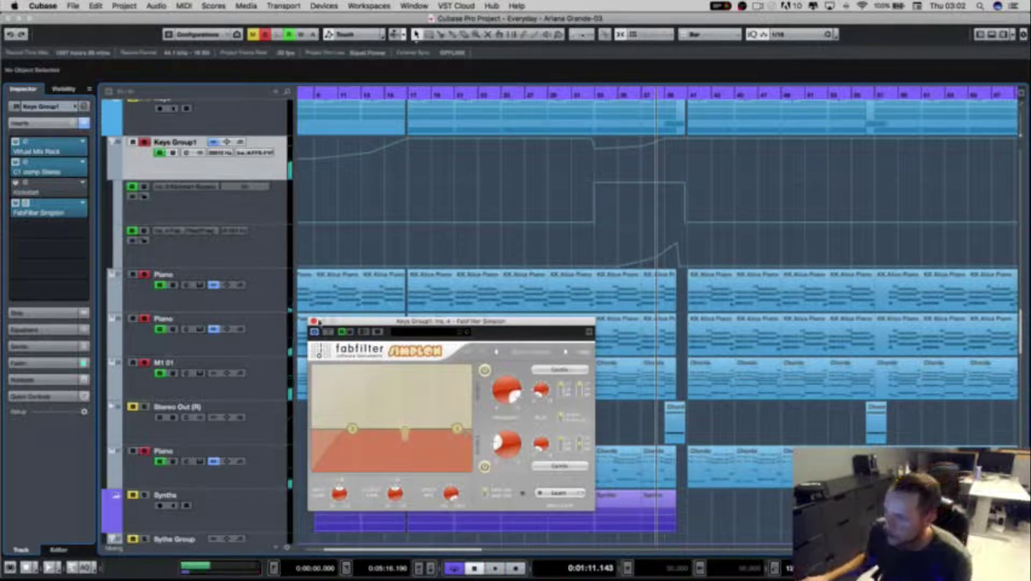
click(315, 321)
key(shift+f)
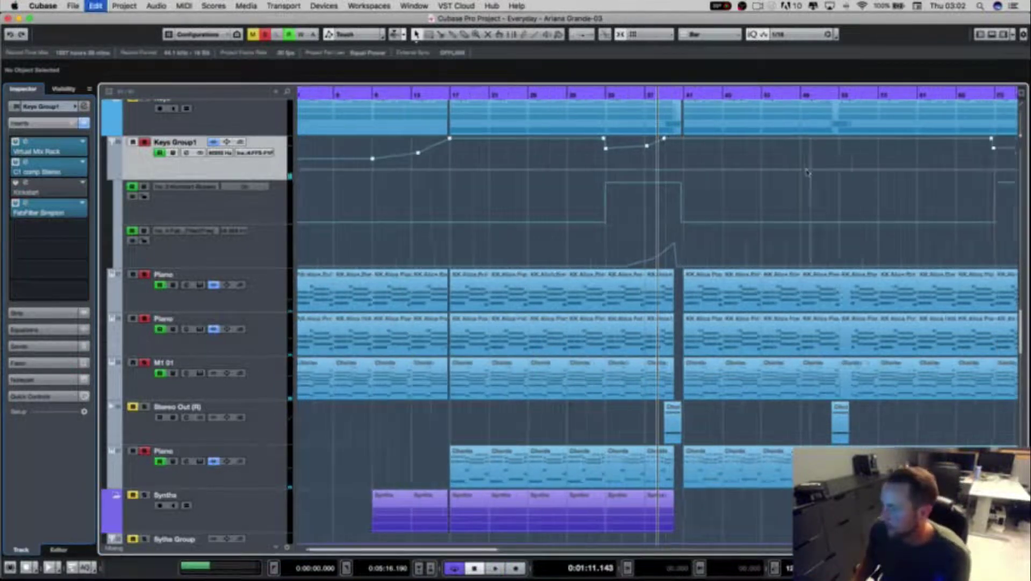
Step: Place the playback cursor at bar 40, solo the Vocals (D) track with the short clip before bar 41, and play it
key(h)
key(h)
key(h)
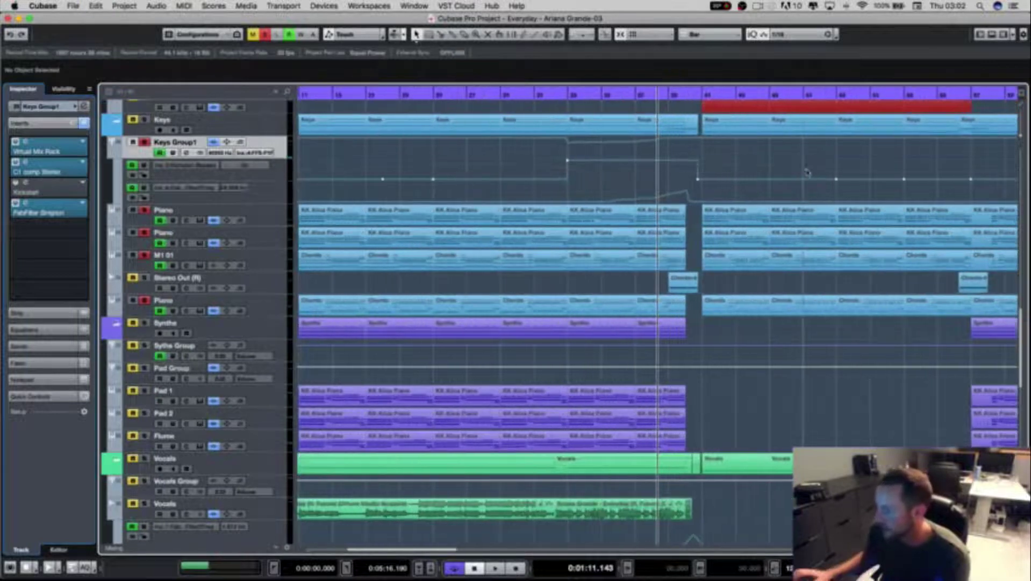
scroll(678, 360, down, 10)
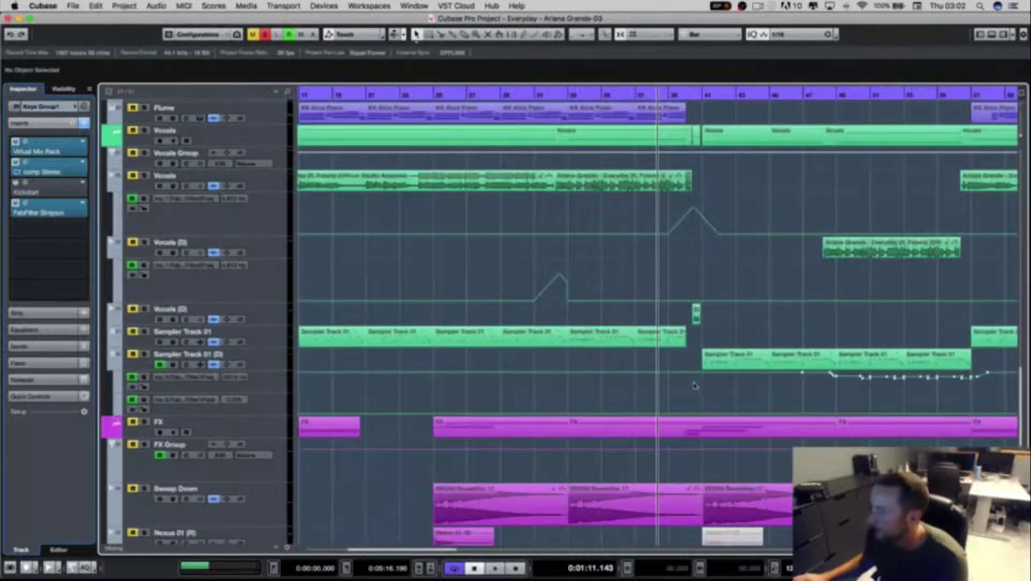
click(684, 95)
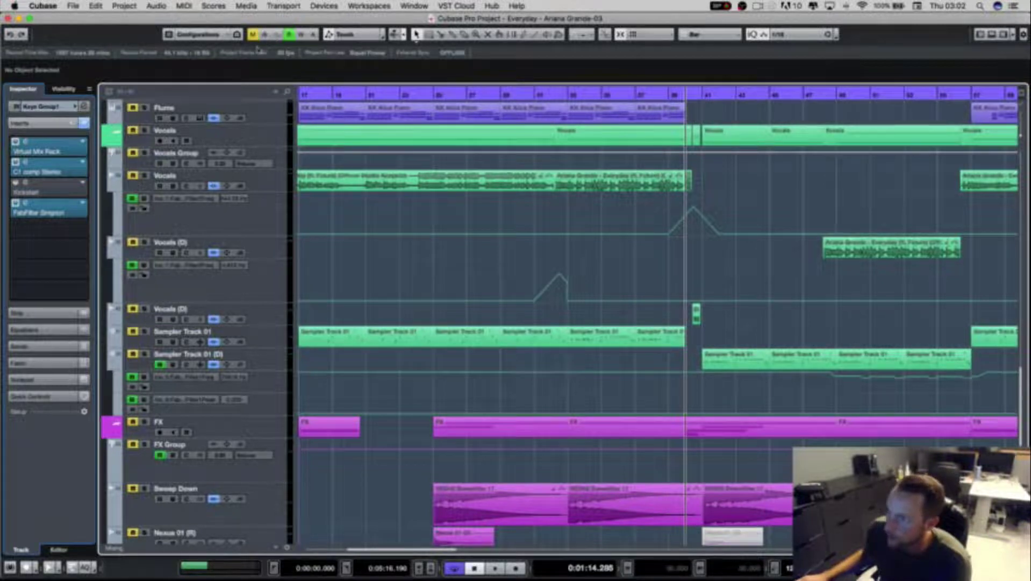
click(145, 308)
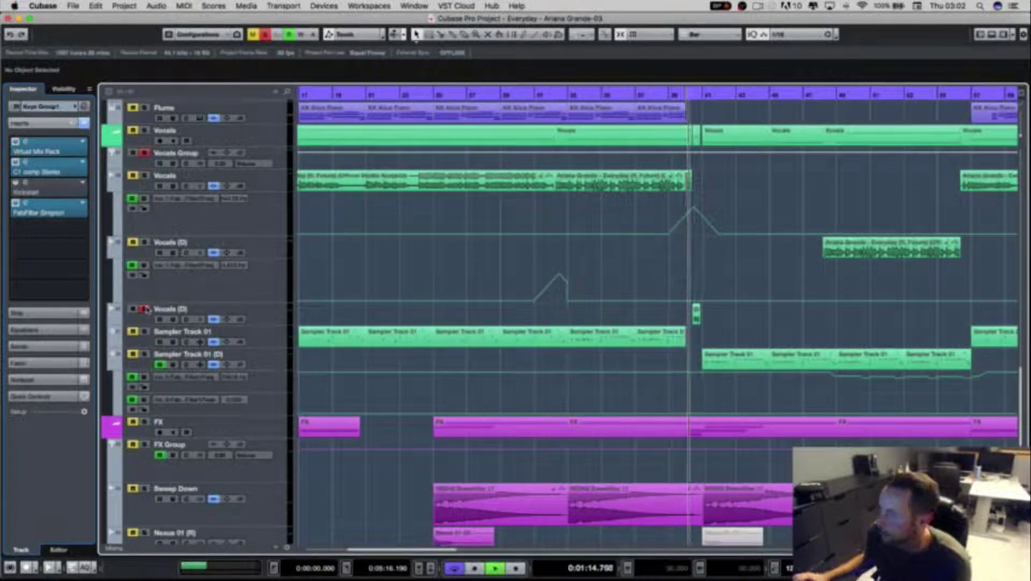
key(space)
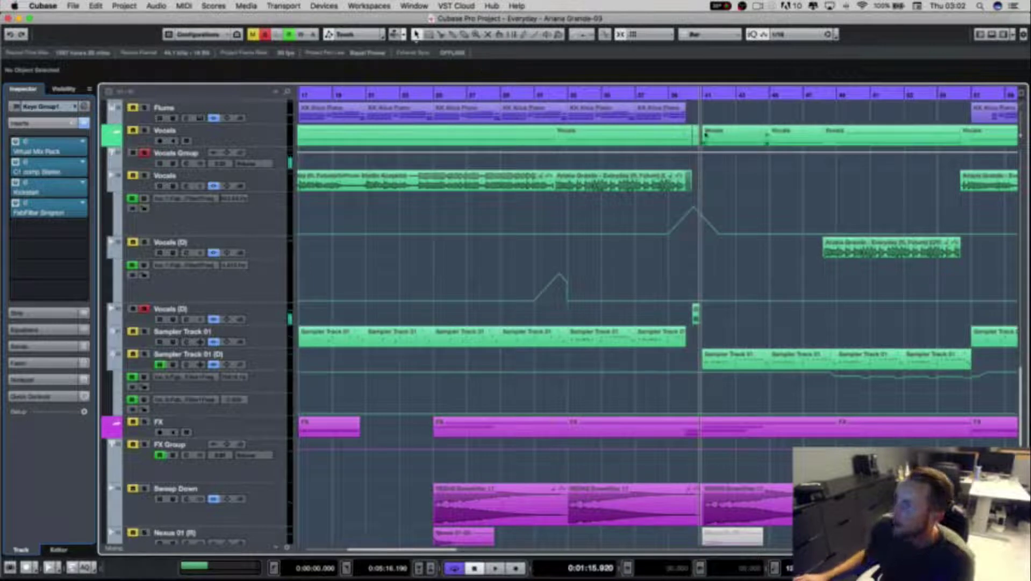
Step: Add the main Vocals track to the solo and replay the vocal transition from shortly before bar 40 to bar 41
click(685, 96)
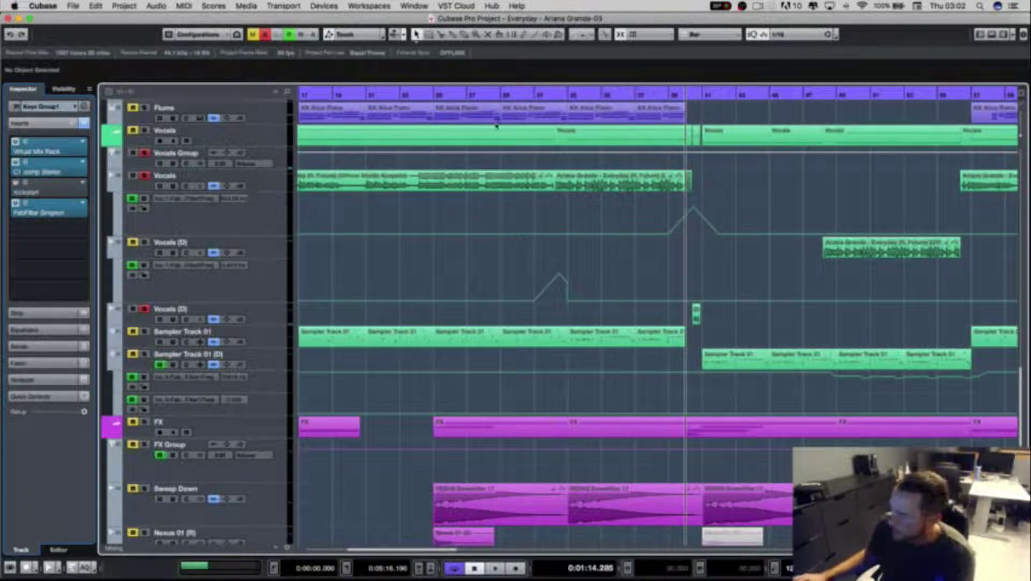
click(671, 95)
key(space)
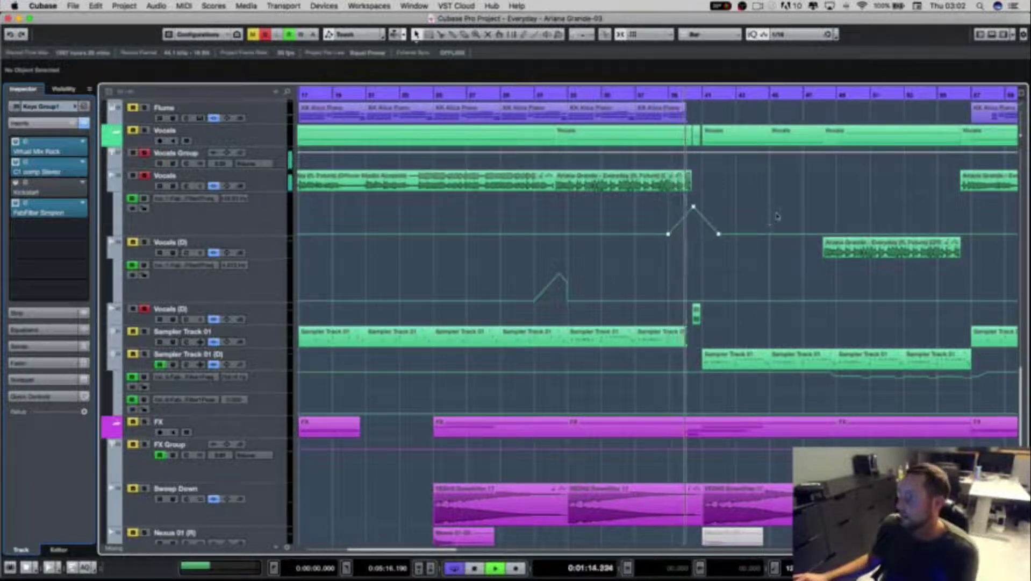
key(space)
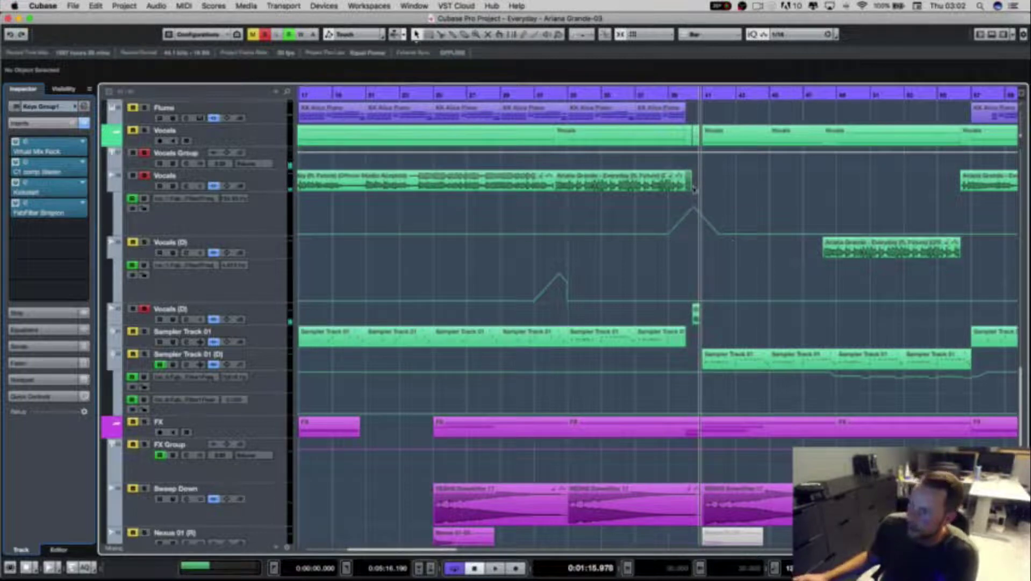
Step: Add Audio 10 to the solo, play its effect clip from bar 40, select the track and return the playback cursor to bar 40
scroll(735, 295, down, 5)
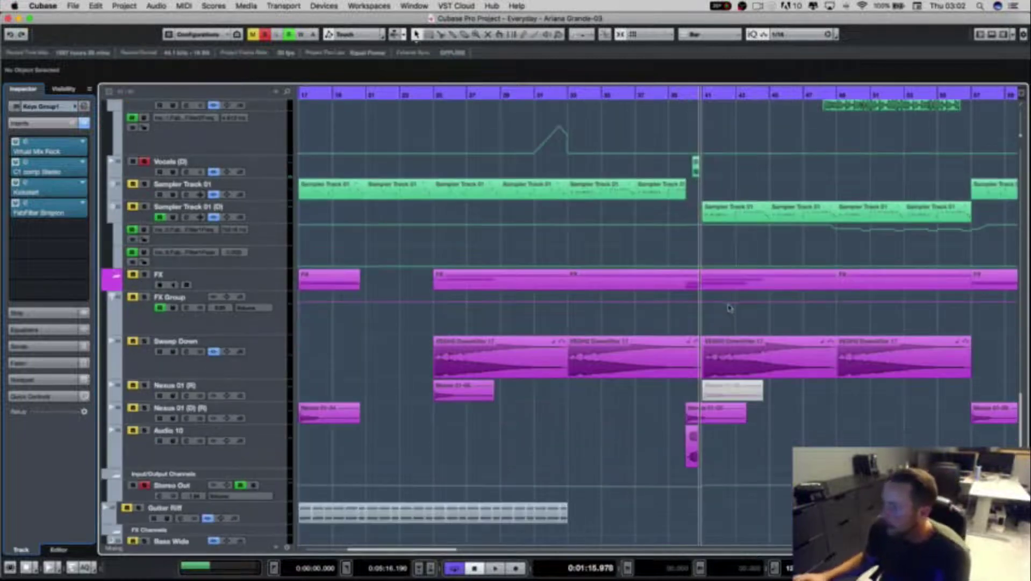
drag(695, 95, 652, 121)
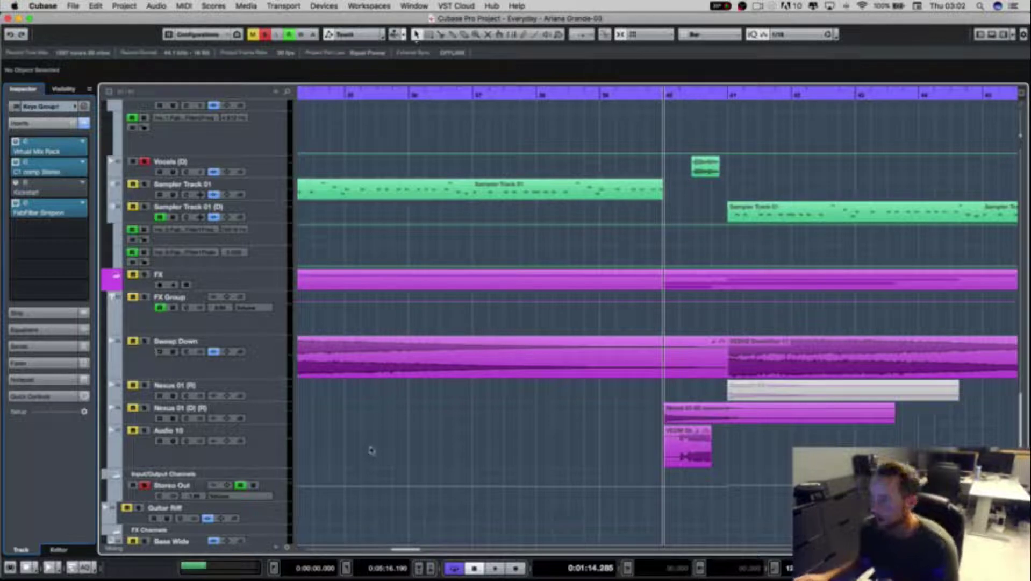
click(143, 430)
key(space)
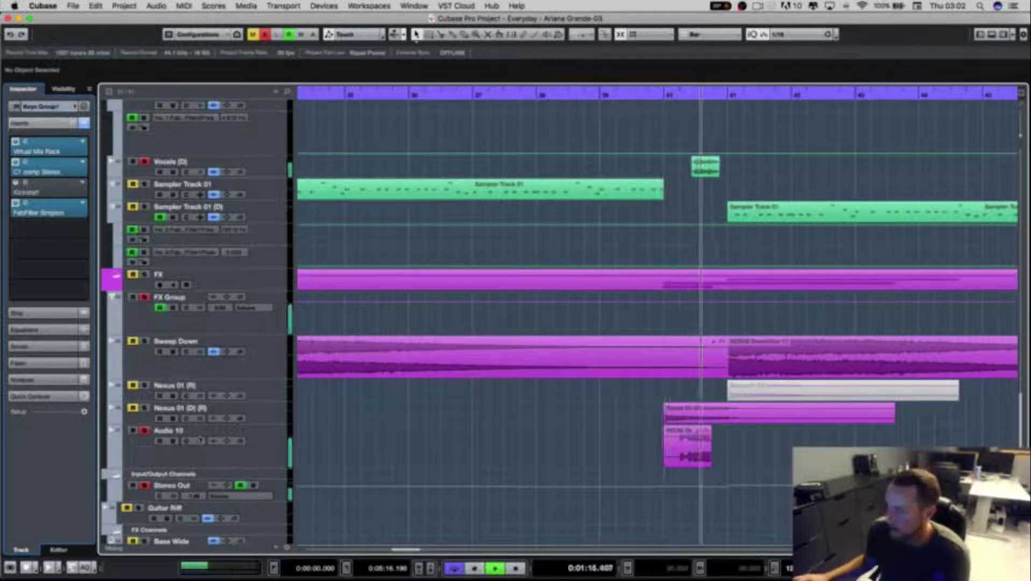
key(space)
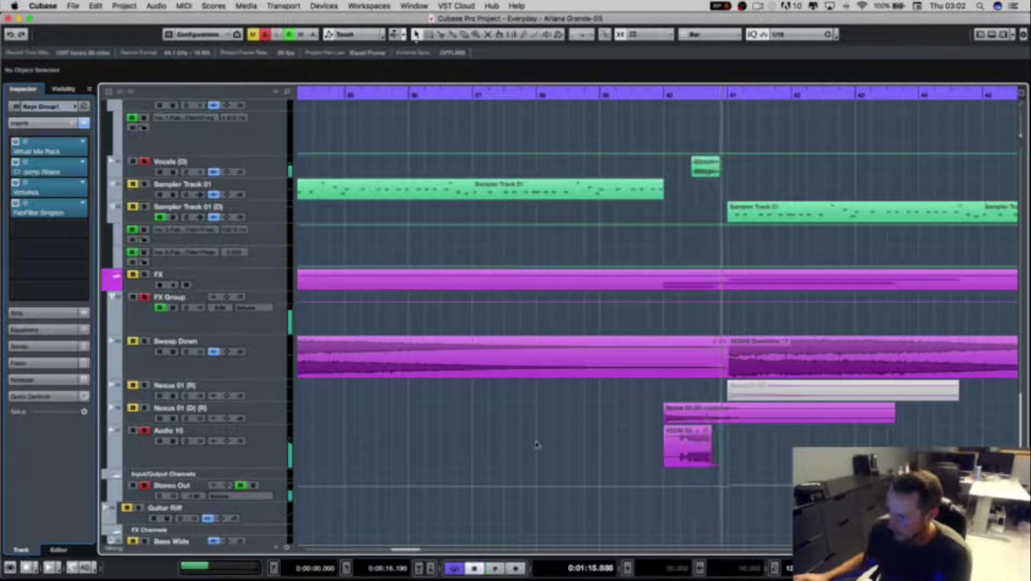
click(274, 455)
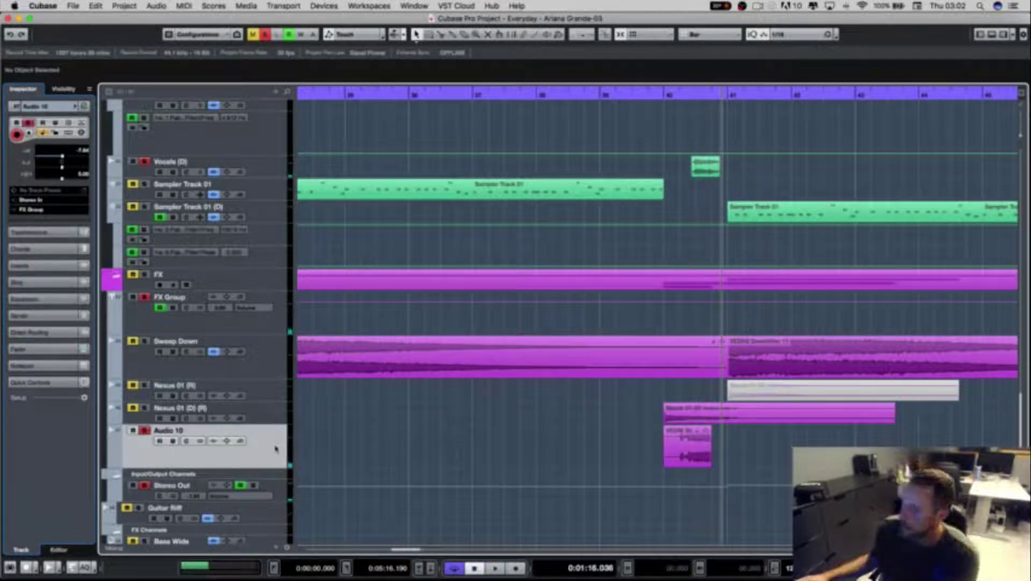
click(659, 97)
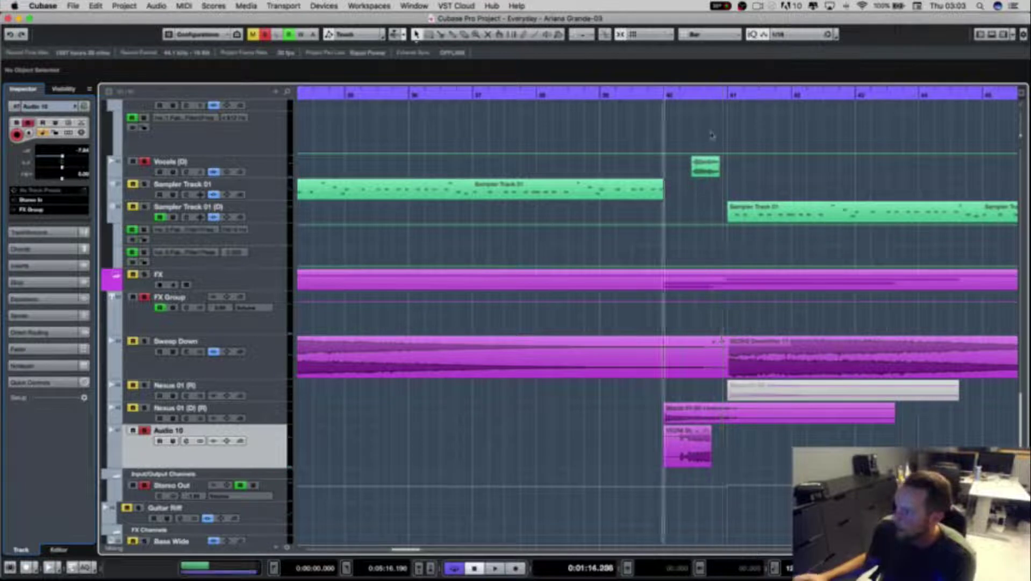
Step: Clear all solos and start playing the full mix from about bar 32
click(538, 96)
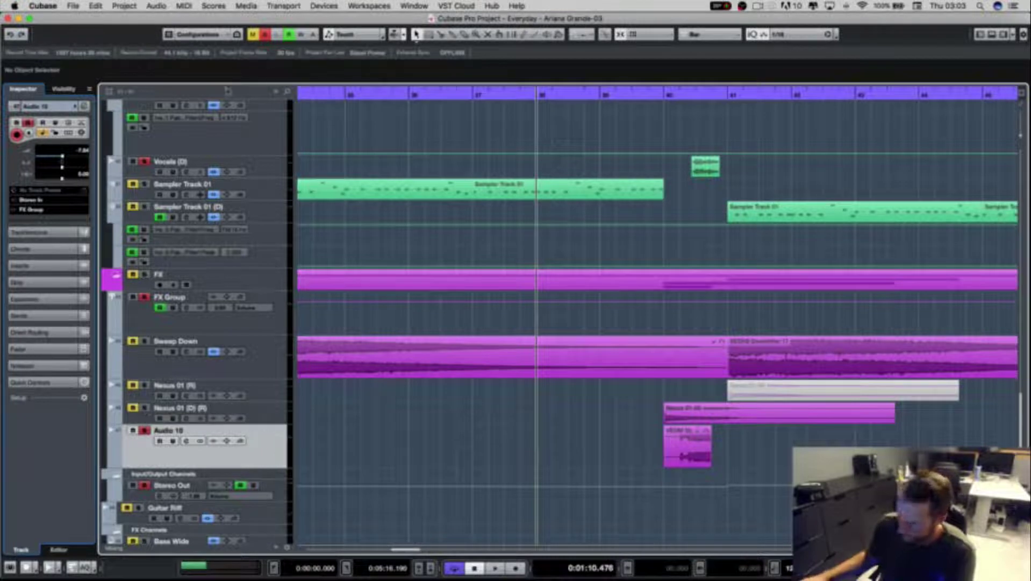
click(265, 34)
scroll(474, 115, down, 5)
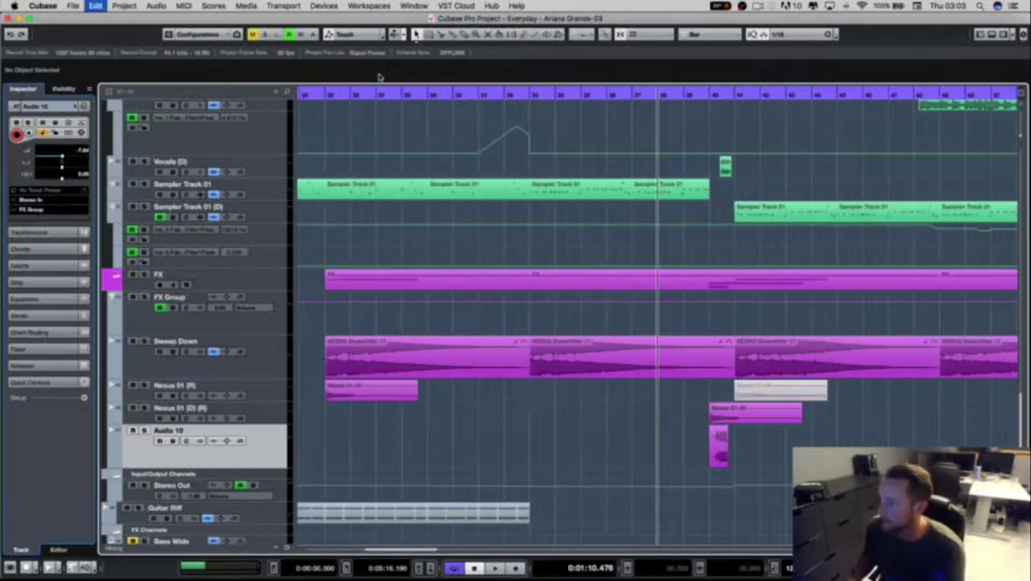
click(518, 94)
key(space)
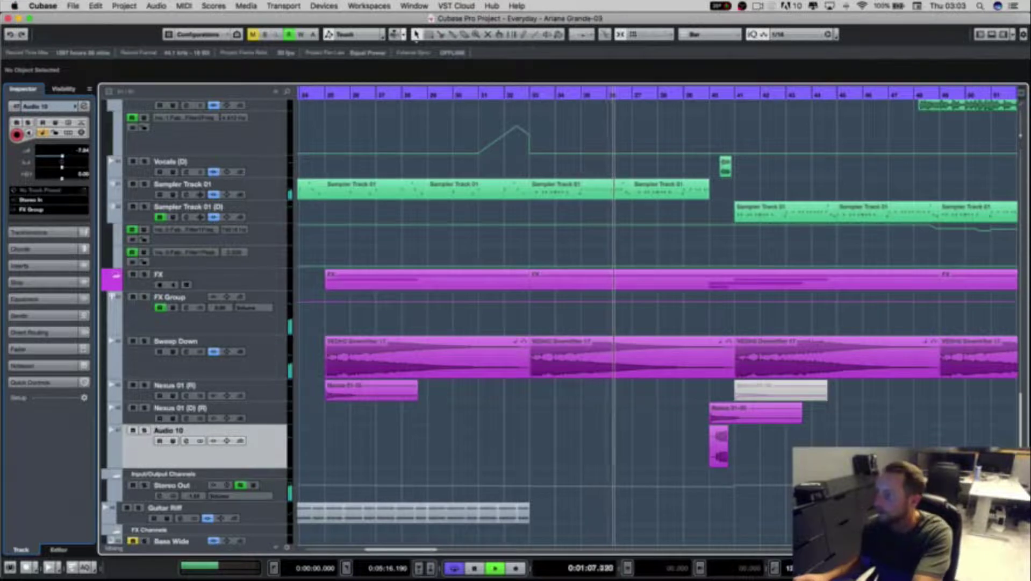
Step: Follow the snare, bass and keys tracks through the bar 41 transition during playback and stop at about bar 45
scroll(659, 323, up, 5)
scroll(659, 322, down, 15)
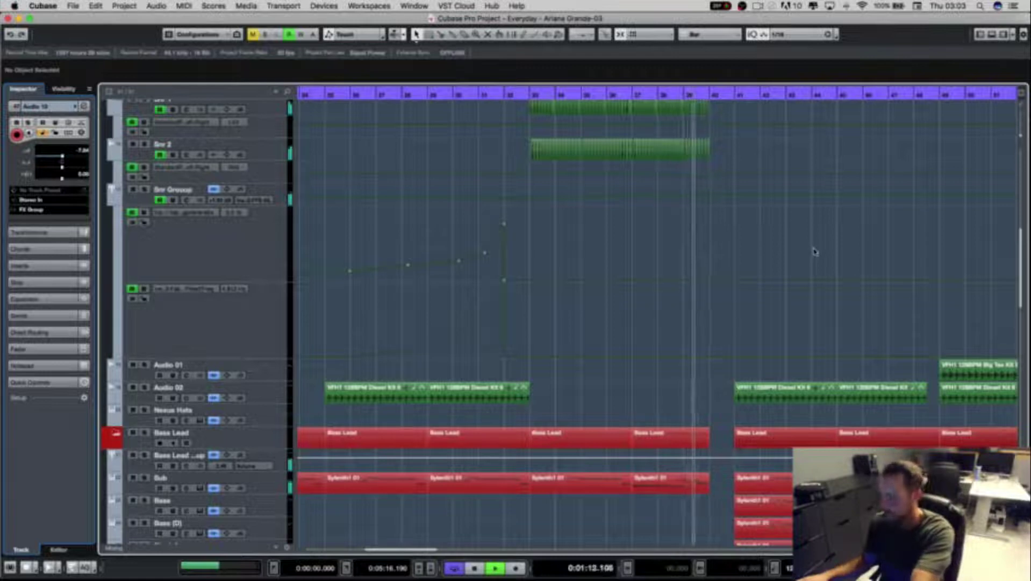
scroll(814, 237, right, 3)
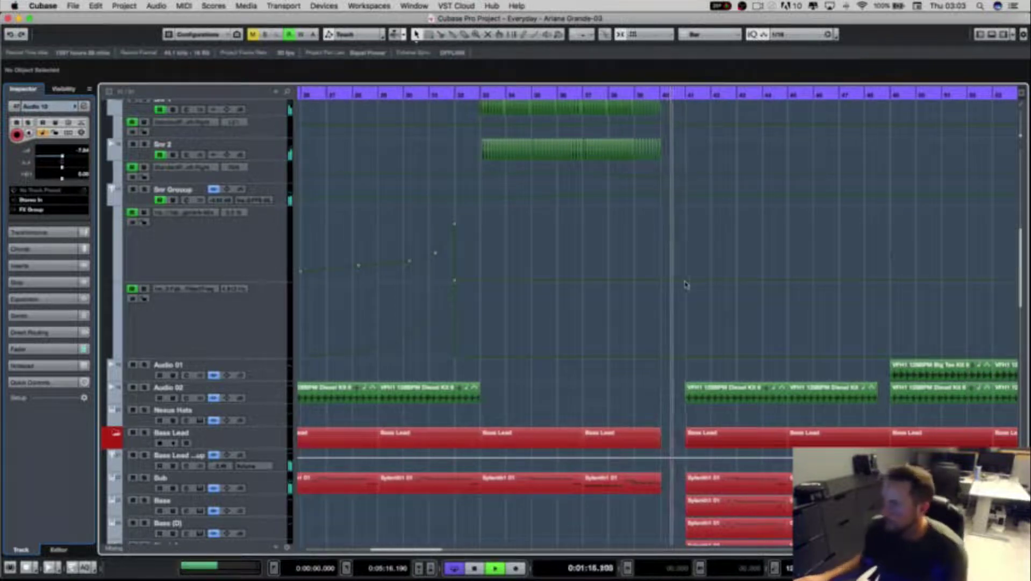
scroll(720, 289, down, 10)
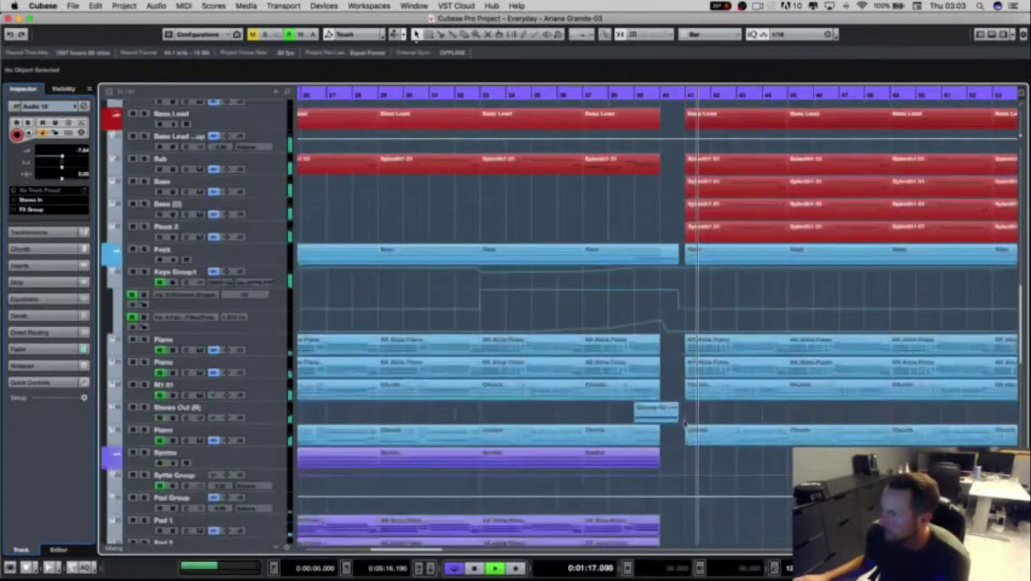
scroll(715, 436, right, 2)
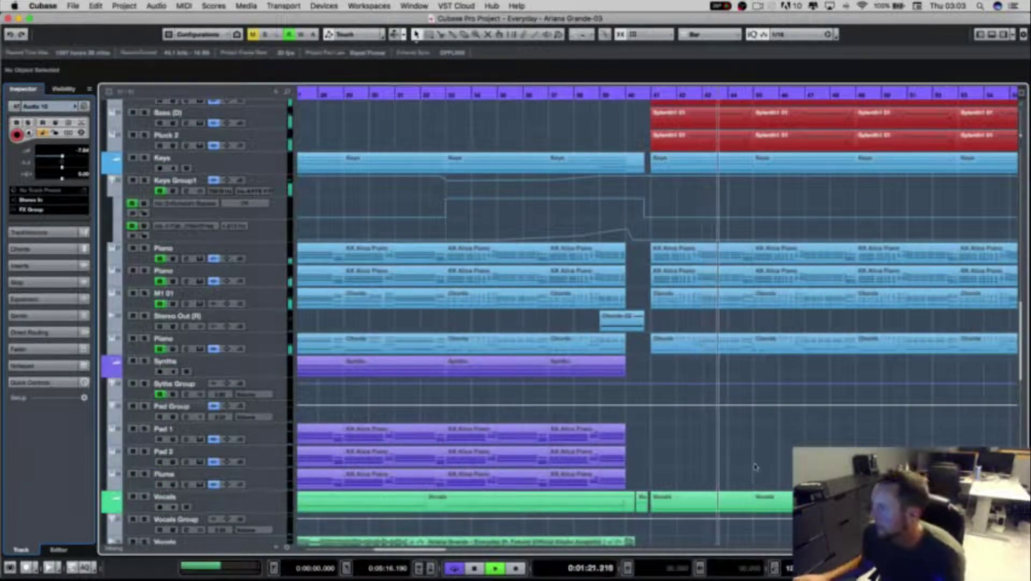
scroll(813, 430, right, 3)
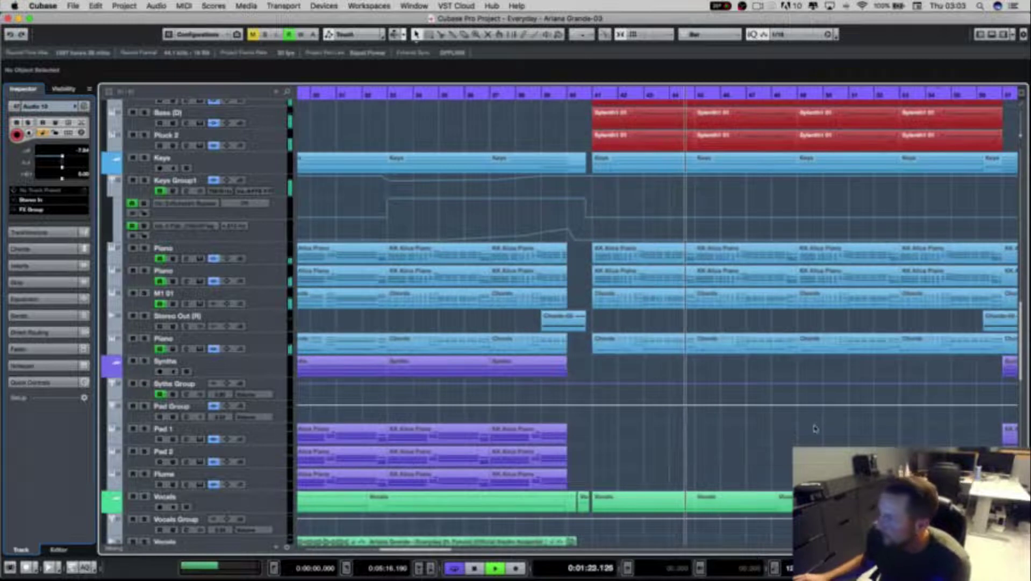
key(space)
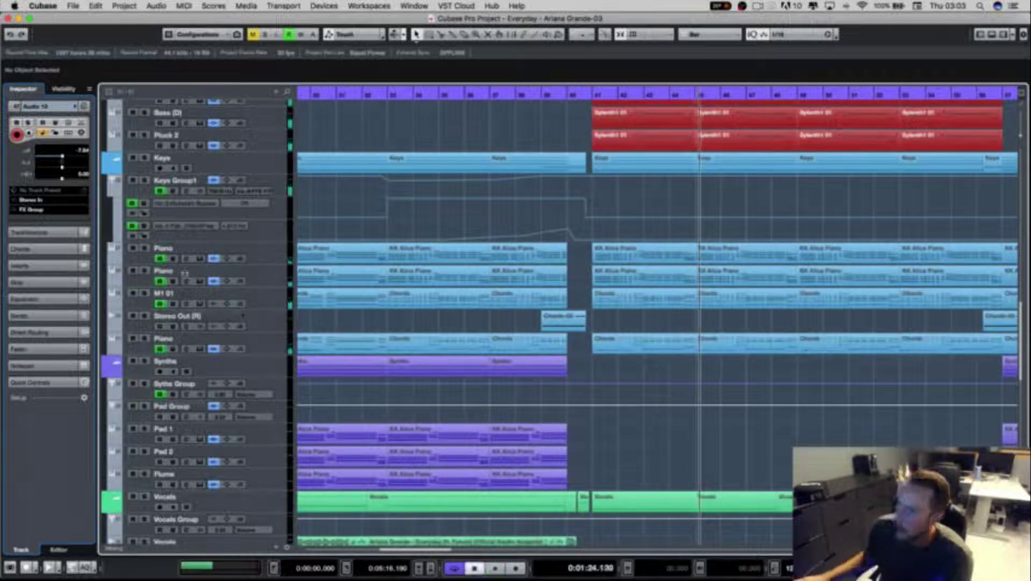
Step: Solo Stereo Out (R), play its bounced chord clip up to bar 41, stop playback and clear the solo
click(566, 95)
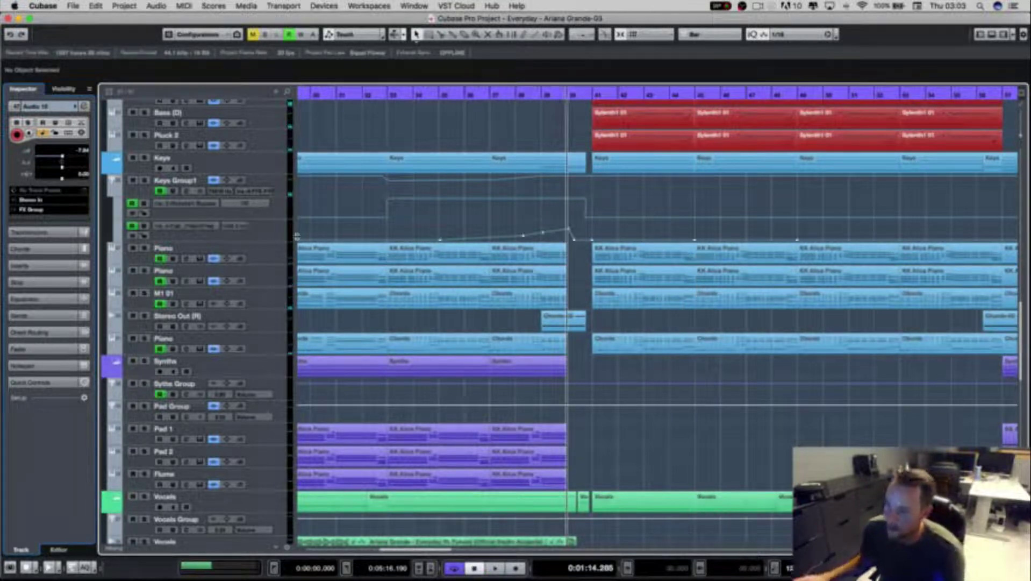
click(267, 327)
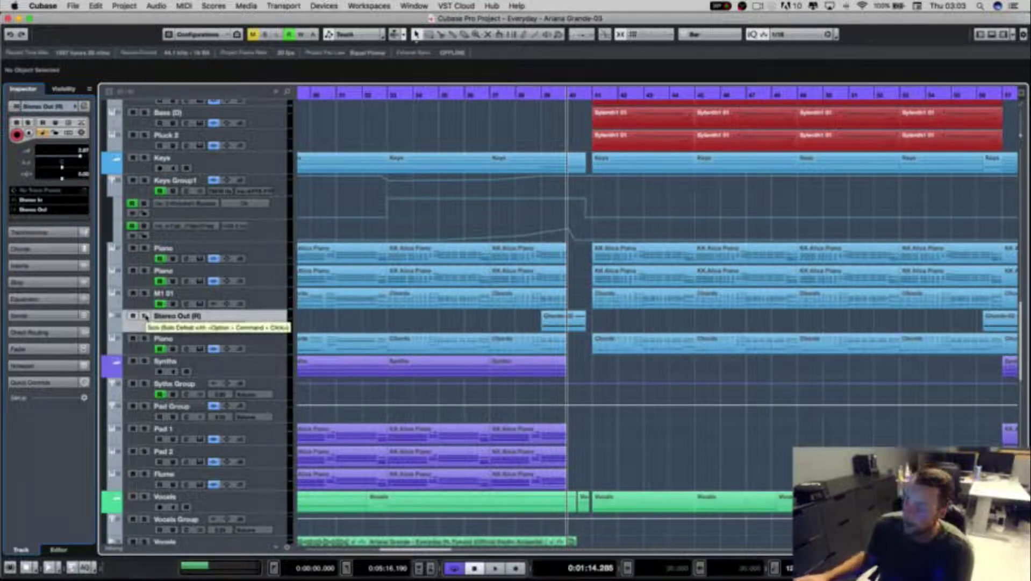
click(145, 317)
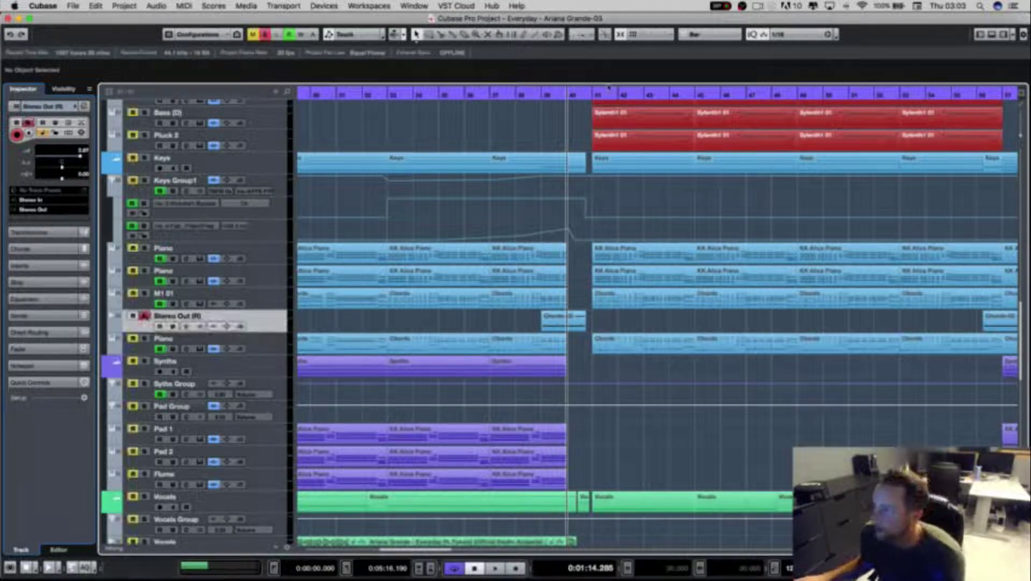
click(543, 91)
key(space)
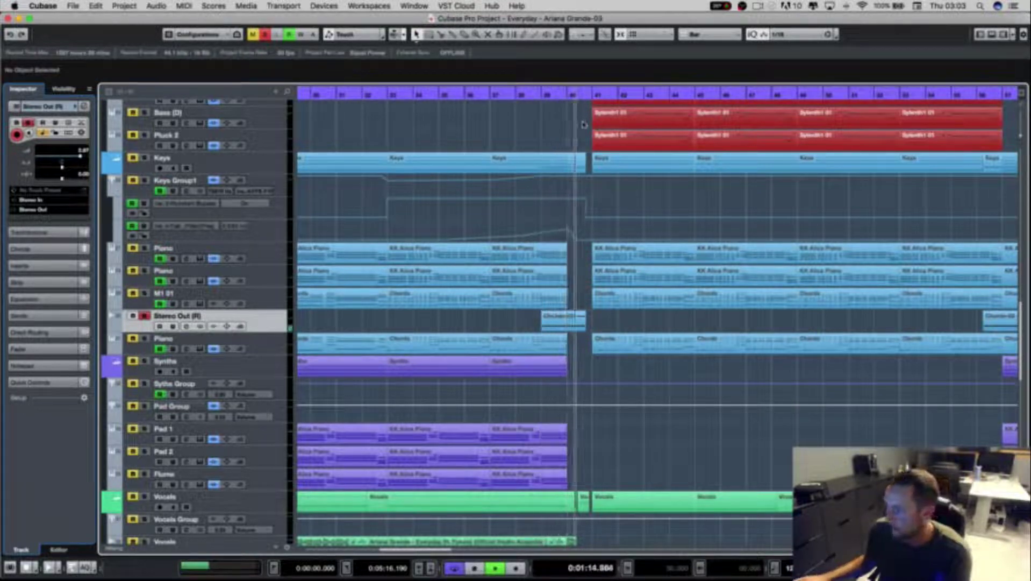
key(space)
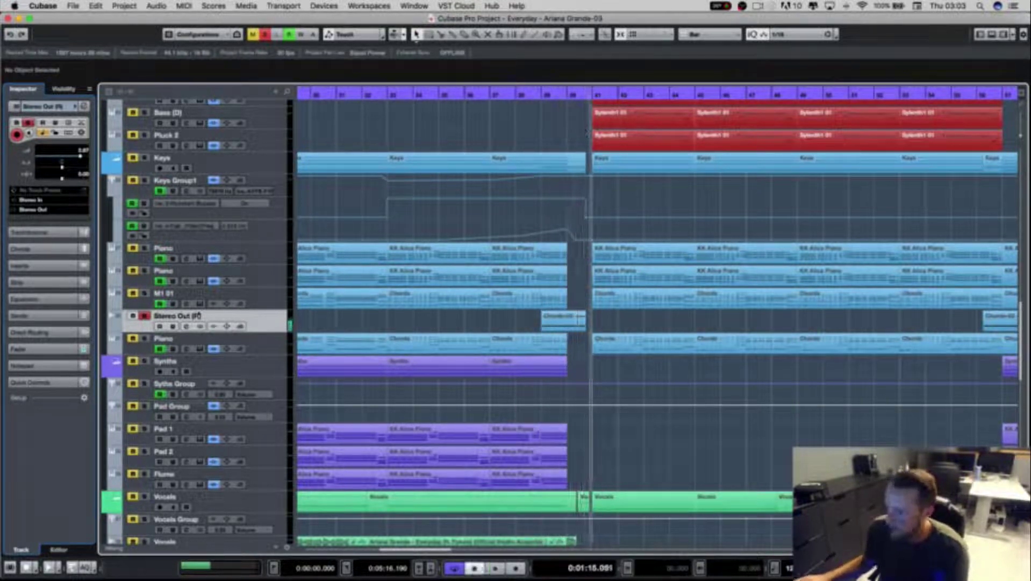
click(145, 319)
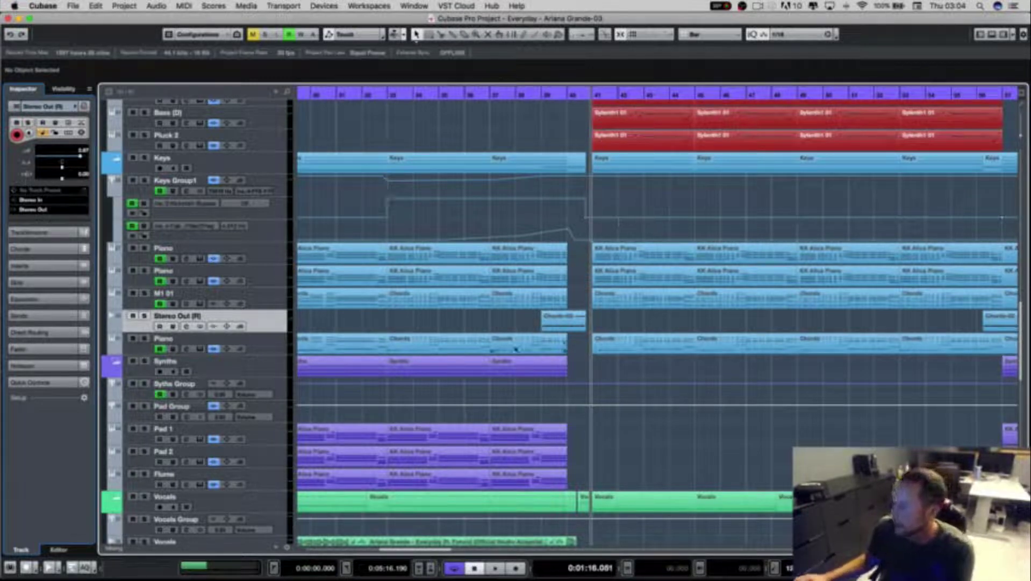
Step: Select the Sampler Track 01 clip at bar 33, solo its track and play from there
scroll(515, 349, up, 4)
scroll(592, 398, down, 4)
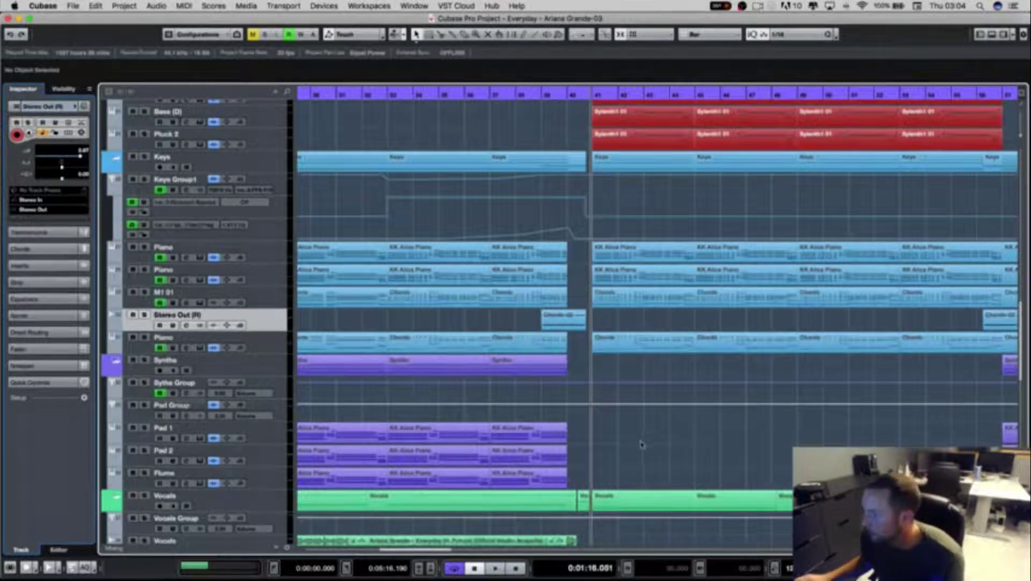
scroll(644, 444, down, 10)
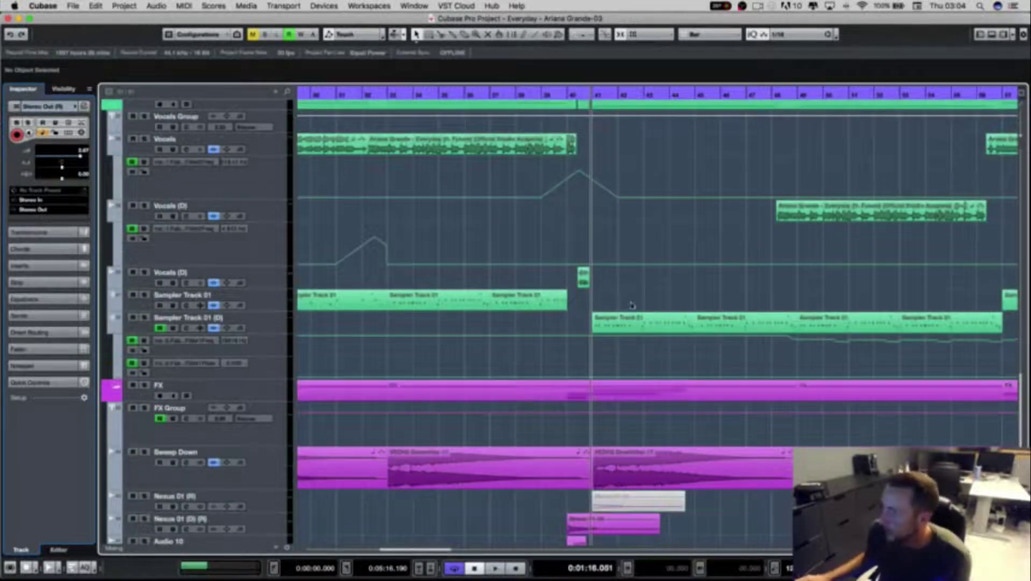
click(444, 303)
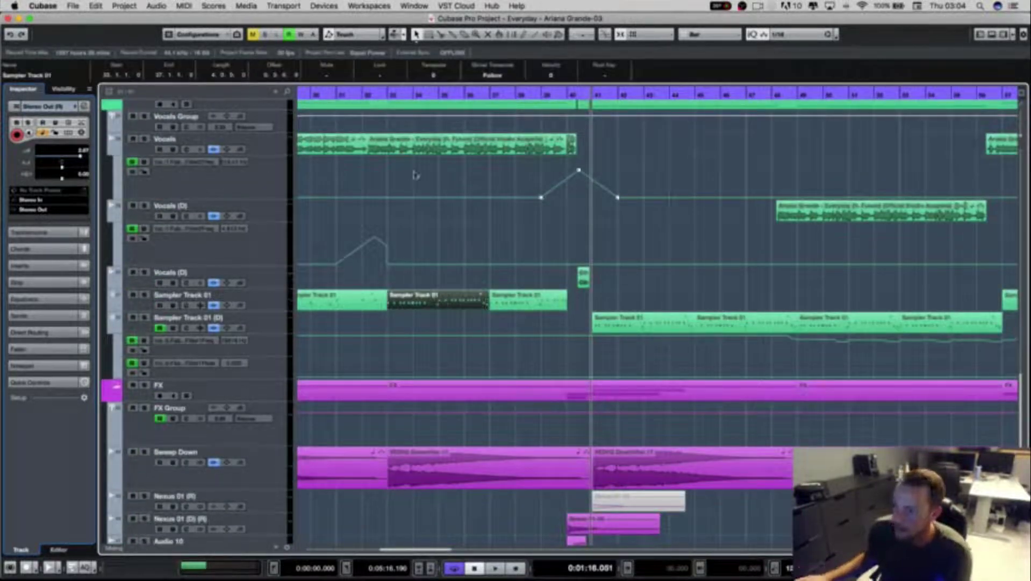
click(406, 99)
click(144, 295)
key(space)
Step: Move the playback cursor to bar 41 and compare Sampler Track 01 (D) with Sampler Track 01 in the Inspector
click(589, 93)
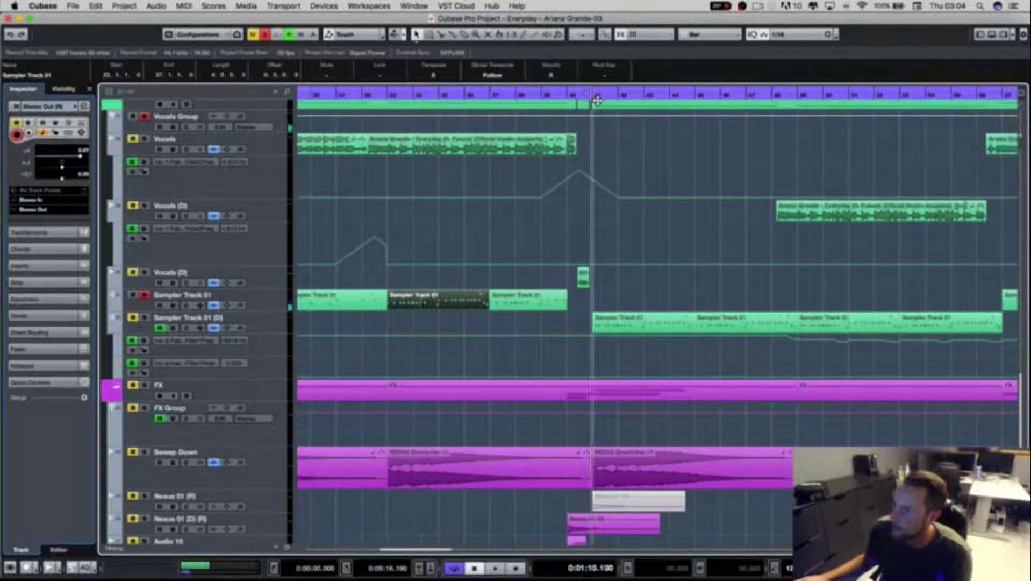
click(264, 329)
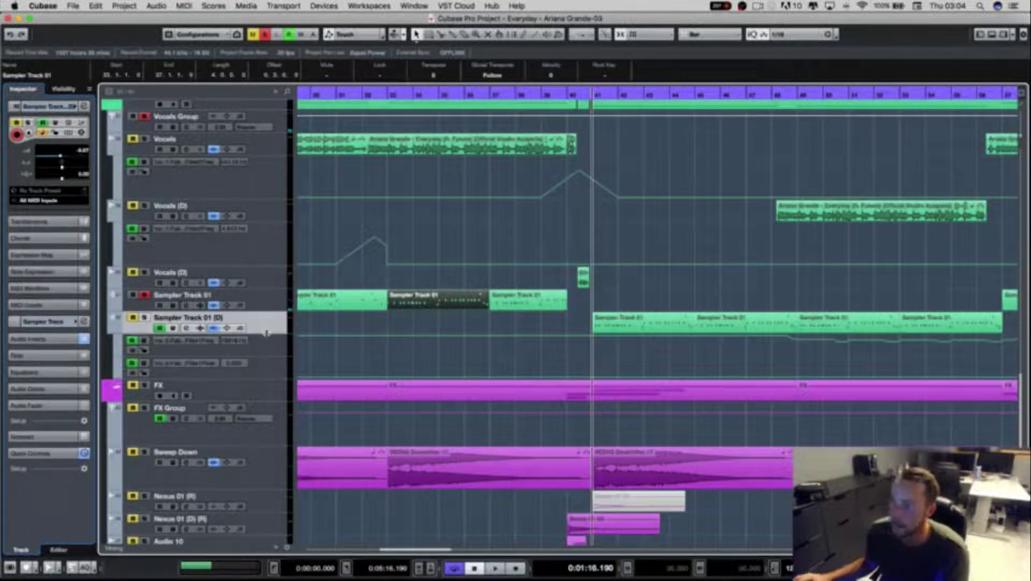
click(272, 306)
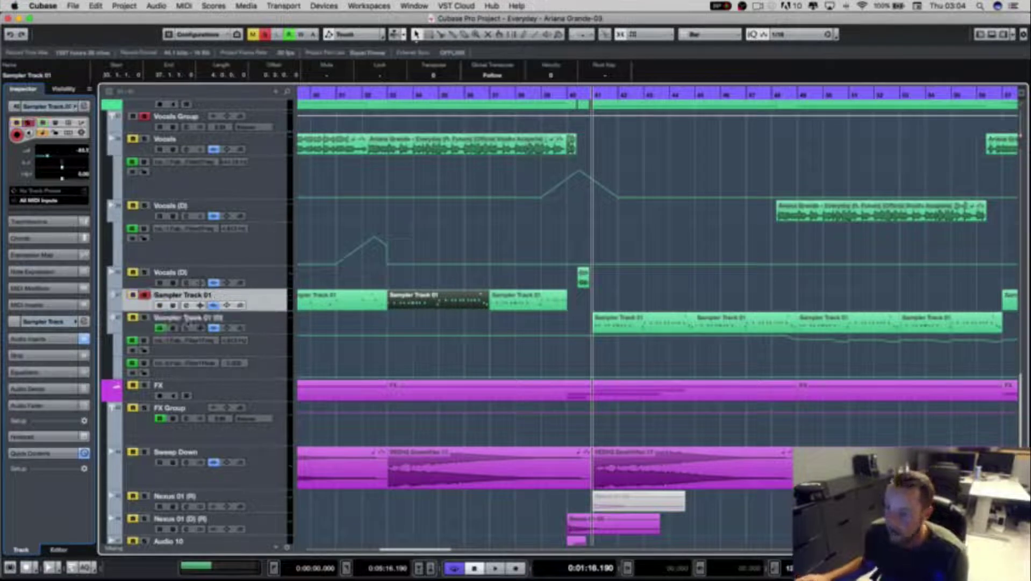
Step: Show Sampler Track 01's audio inserts, select Sampler Track 01 (D) to compare its insert chain, and solo the duplicate
click(44, 339)
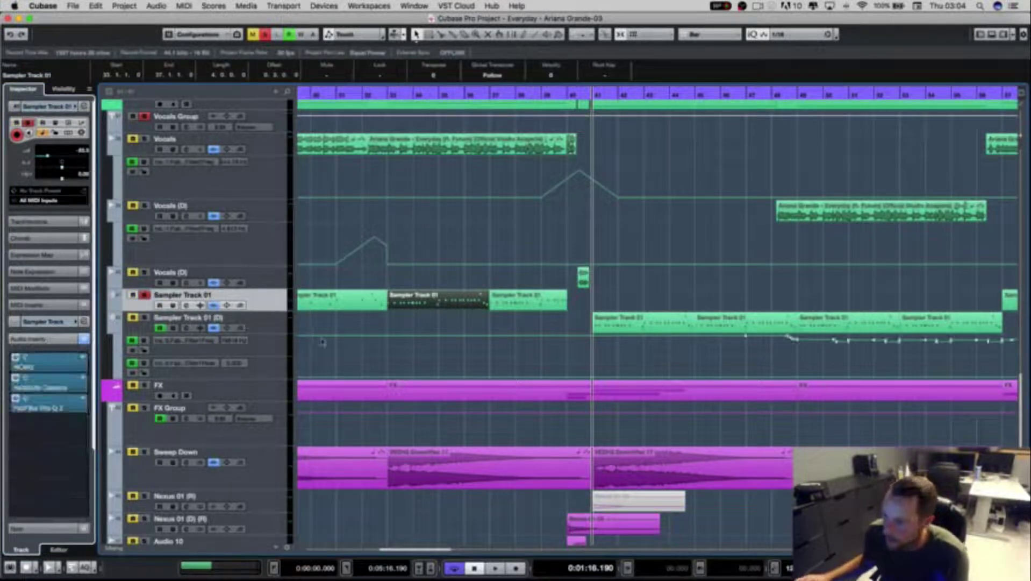
click(266, 326)
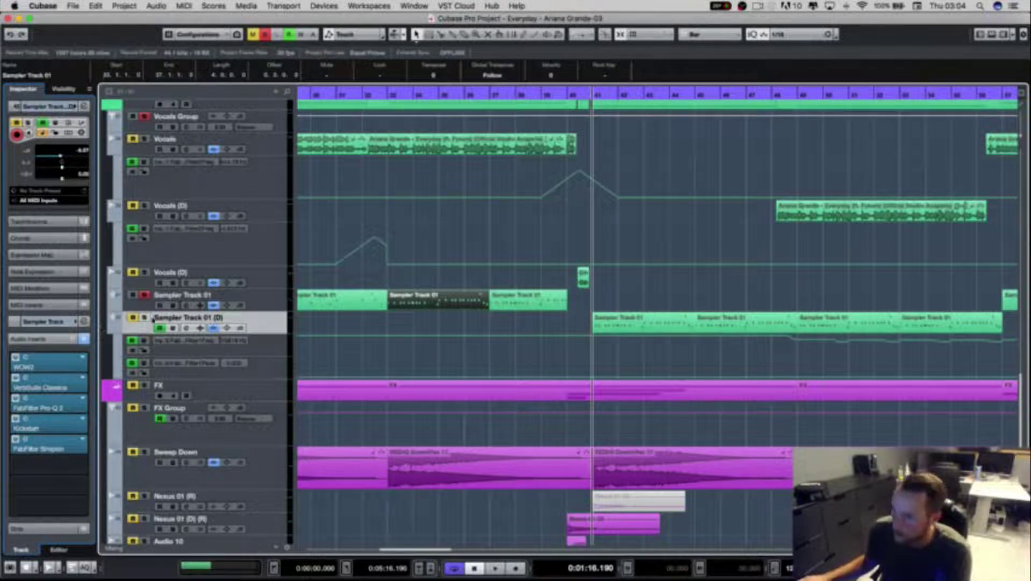
key(s)
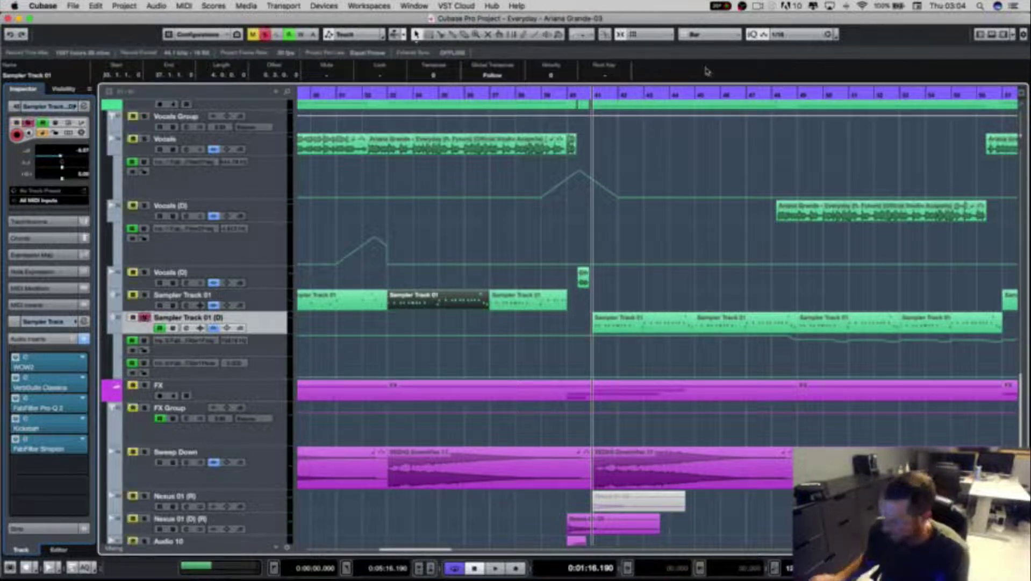
Step: Set the cycle range from bar 41 to bar 45, play the soloed sampler part and stop
key(super+1)
click(697, 93)
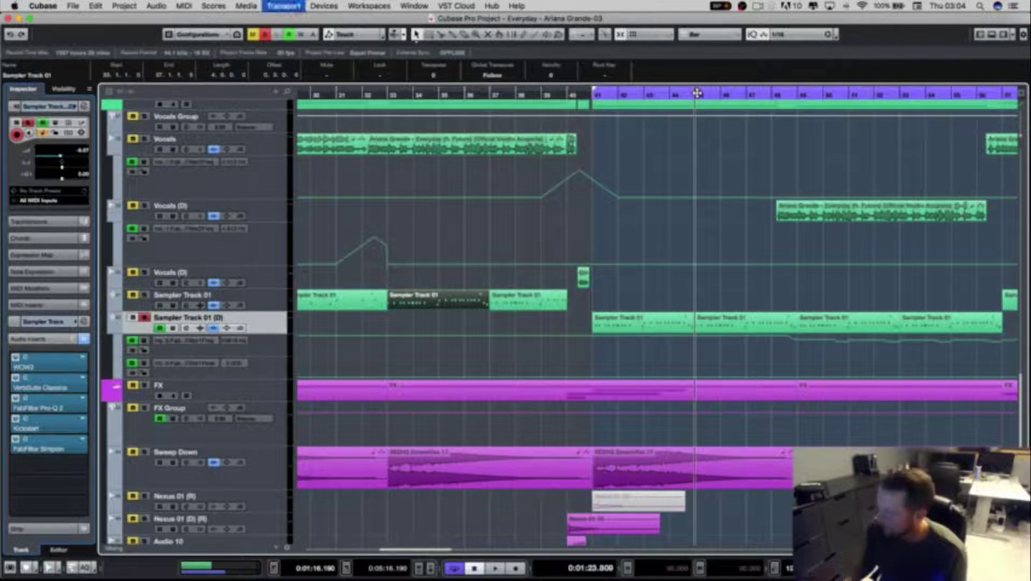
key(super+2)
key(space)
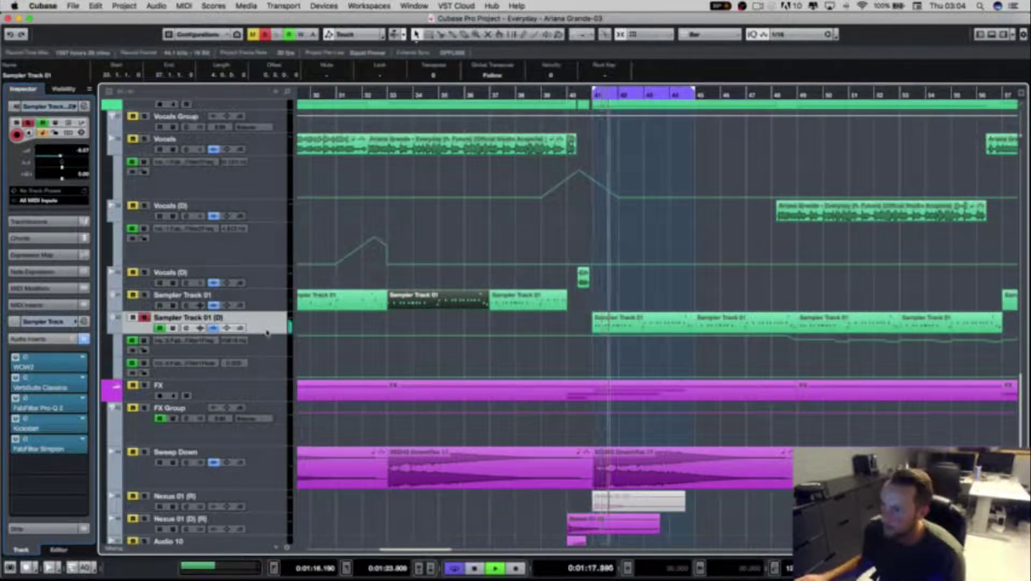
key(space)
Step: Bypass all five inserts on Sampler Track 01 (D) and play the looped section dry
click(15, 438)
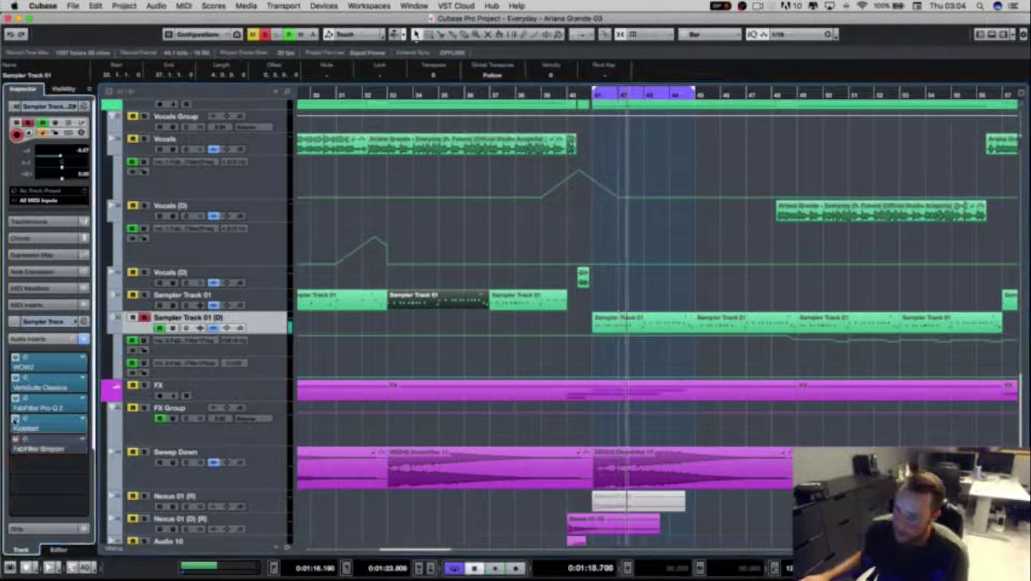
click(16, 418)
click(15, 398)
click(16, 378)
click(16, 357)
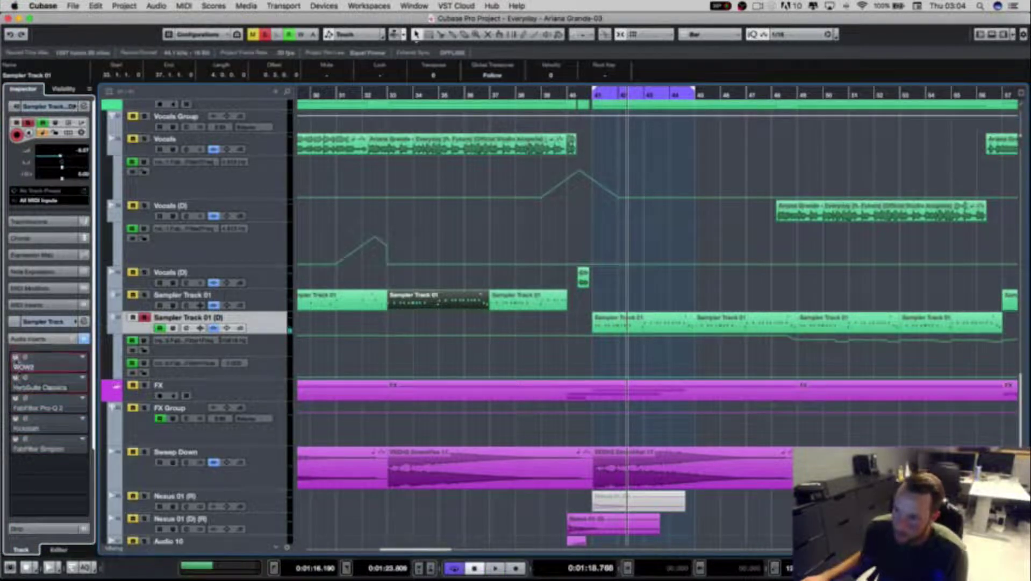
key(space)
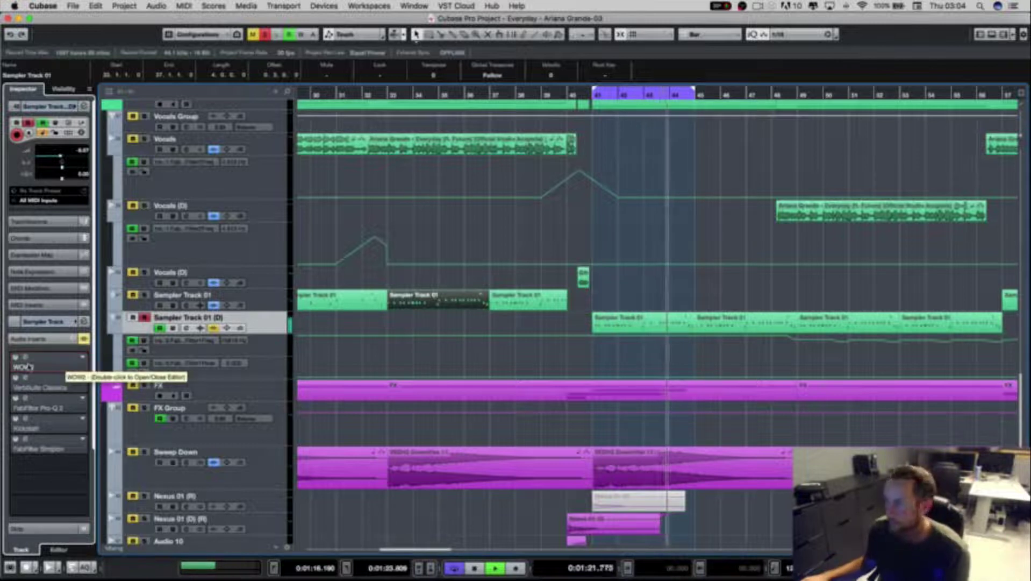
key(space)
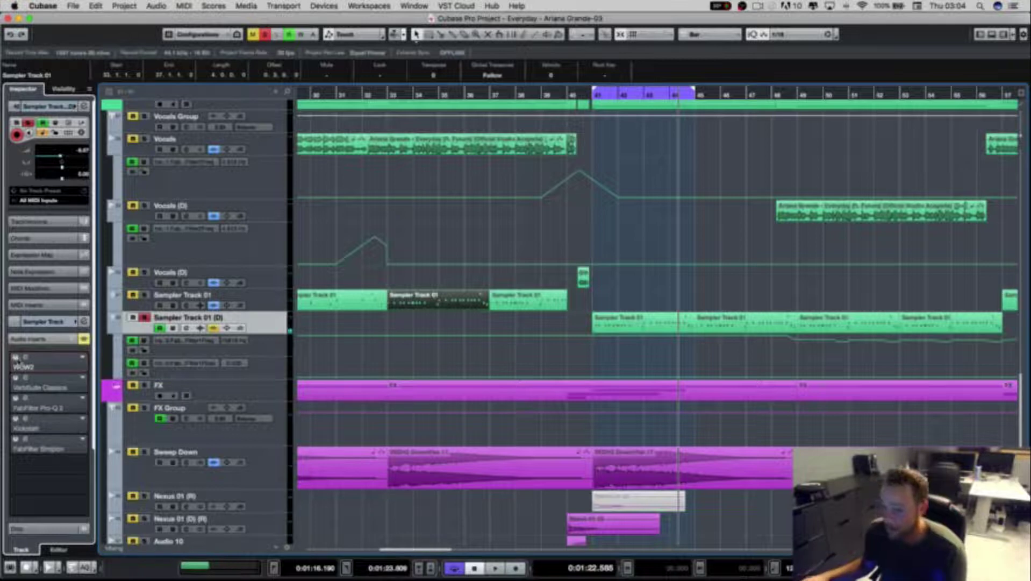
Step: Reactivate the WOW2 insert on Sampler Track 01 (D) and open its plug-in editor
click(16, 357)
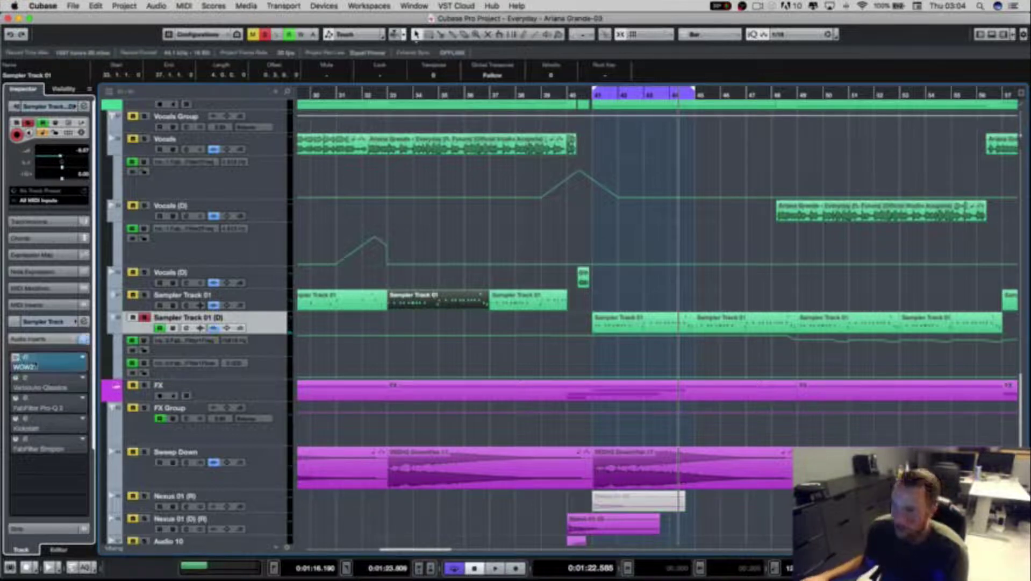
click(26, 357)
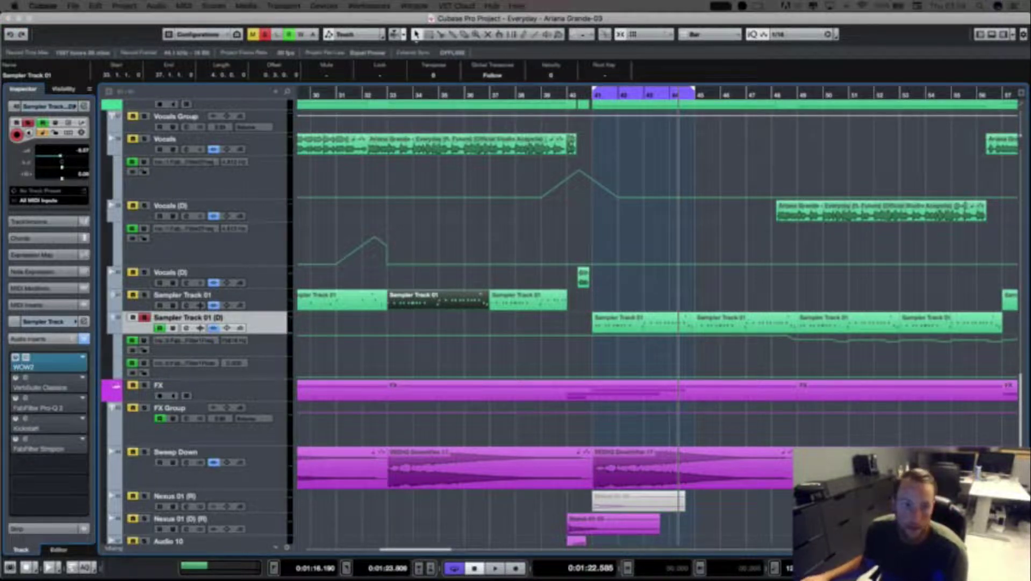
drag(580, 182, 456, 133)
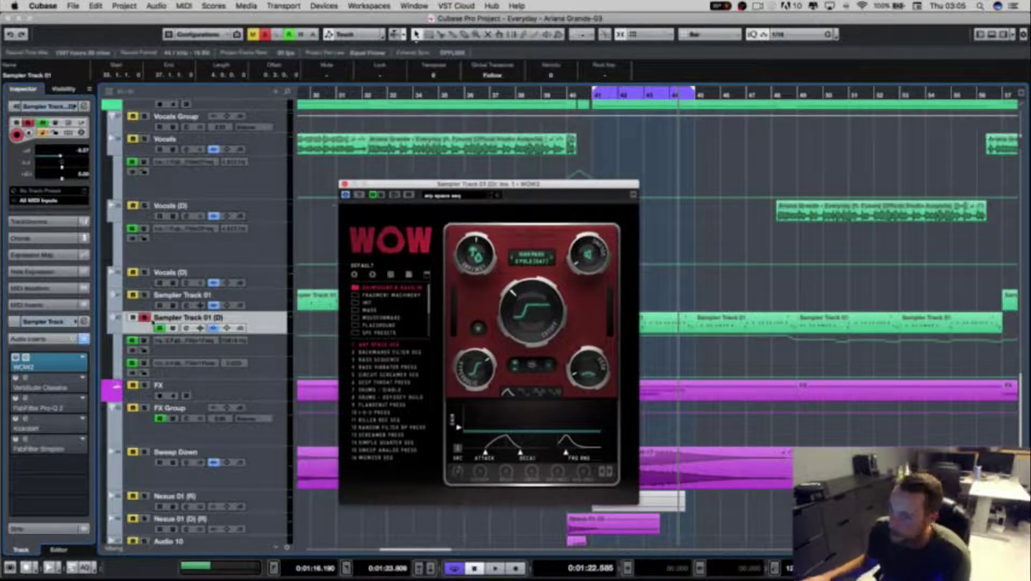
Step: Compare the looped sampler part with WOW2 bypassed and active, and close the plug-in editor
click(345, 195)
key(space)
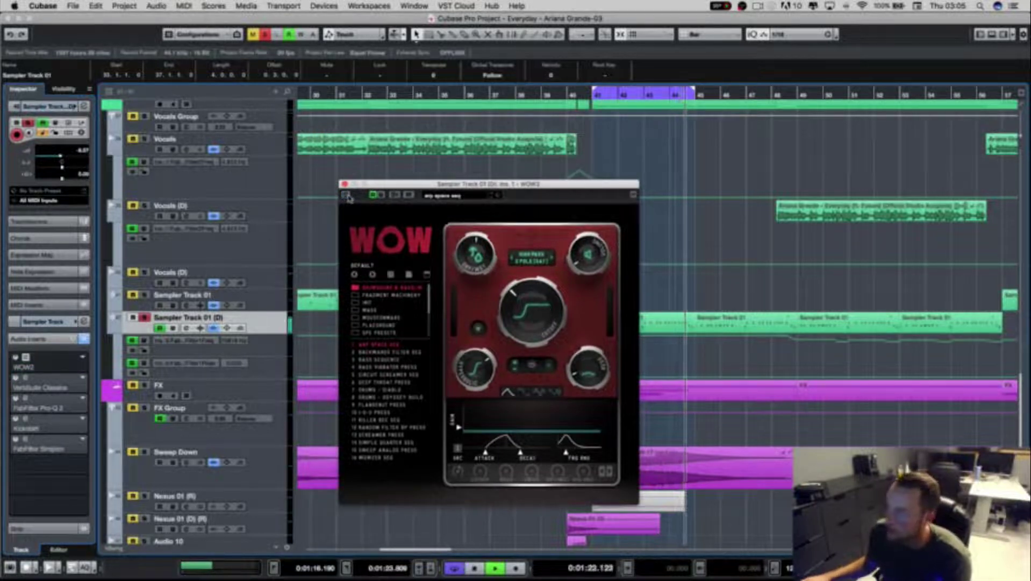
key(space)
click(345, 195)
key(space)
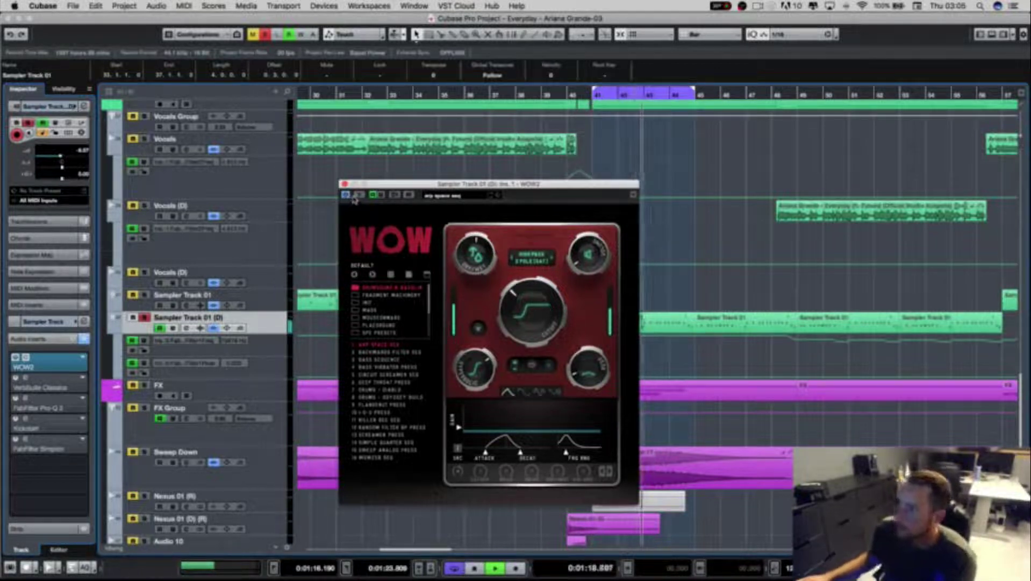
key(space)
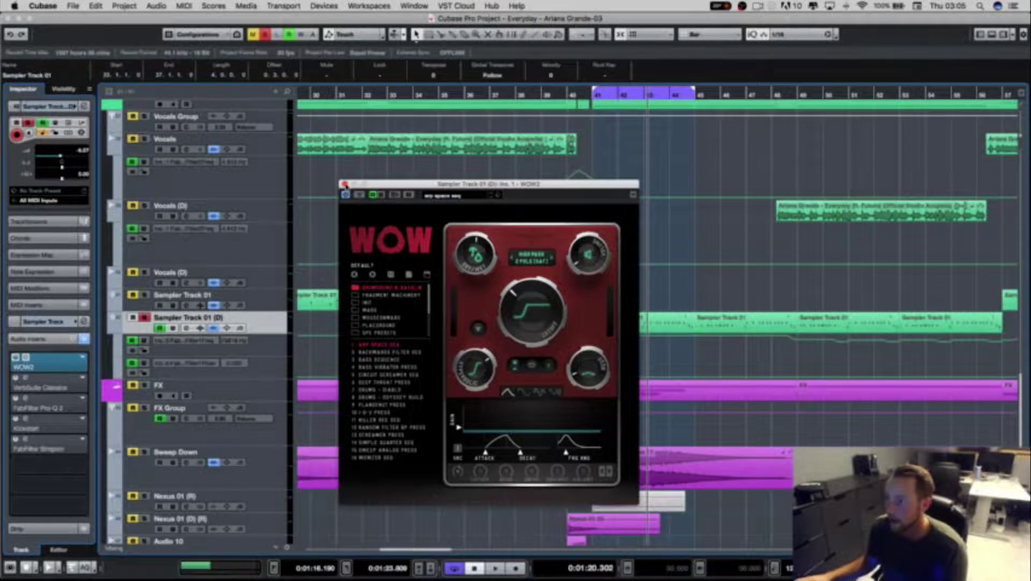
click(345, 184)
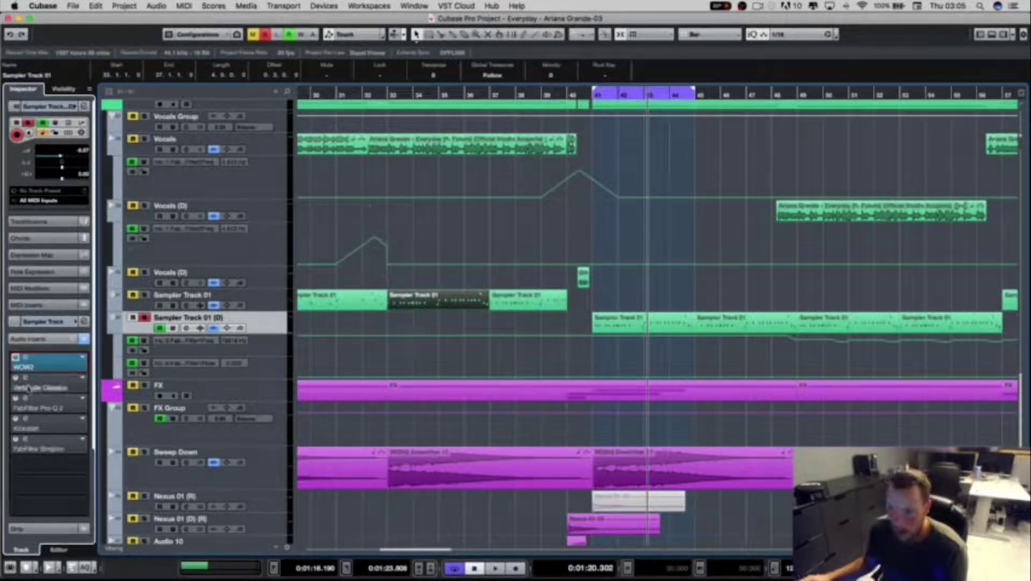
Step: Reactivate the VerbSuite Classics insert while the looped sampler part plays, and stop playback
key(space)
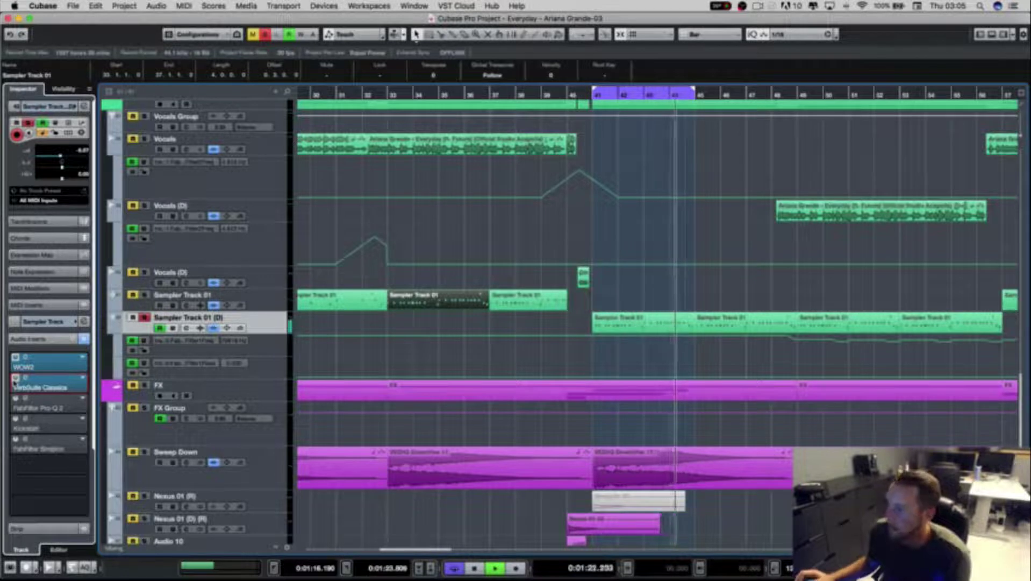
key(space)
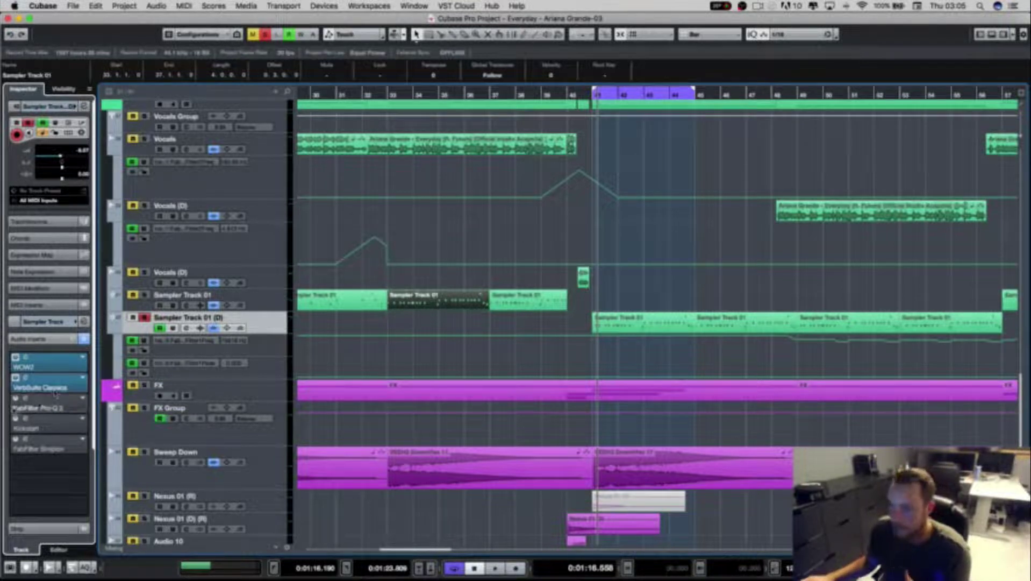
Step: Open FabFilter Pro-Q 2, reactivate it, play the sampler part through its EQ curve and close the editor
click(25, 398)
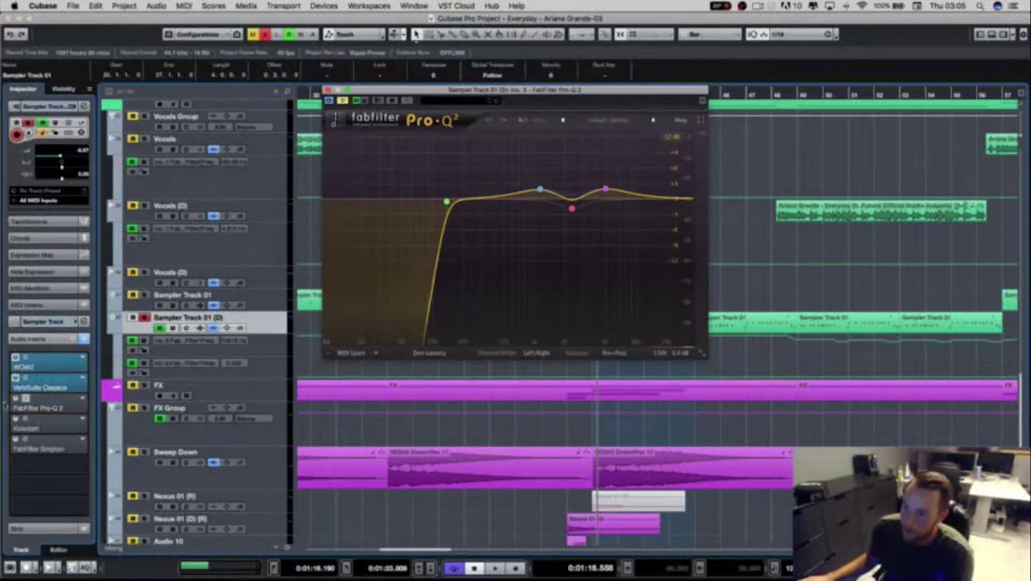
click(16, 398)
key(space)
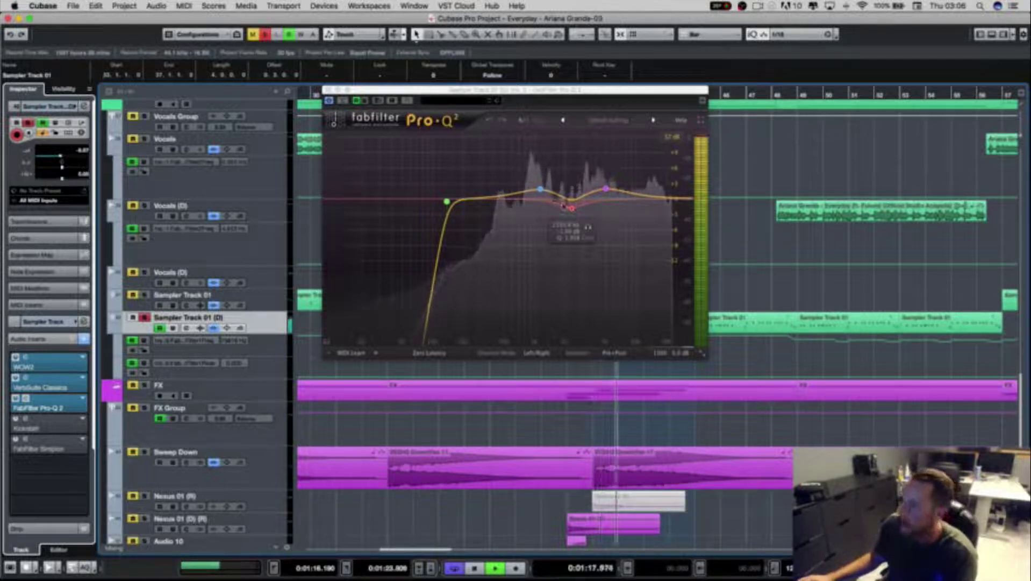
click(328, 90)
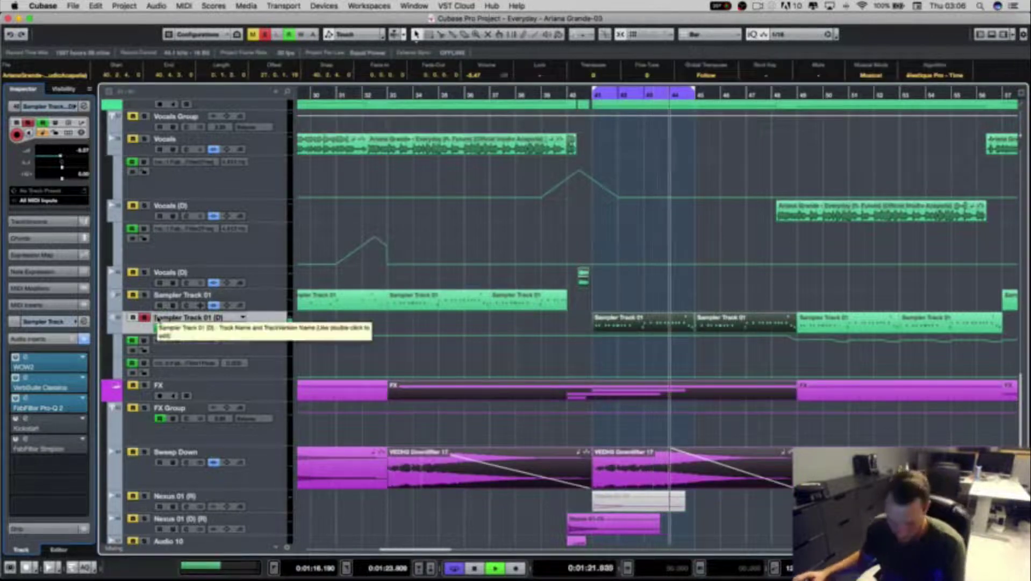
Step: Stop playback, clear the clip selection and reactivate the FabFilter Simplon and Kickstart inserts
key(space)
click(705, 292)
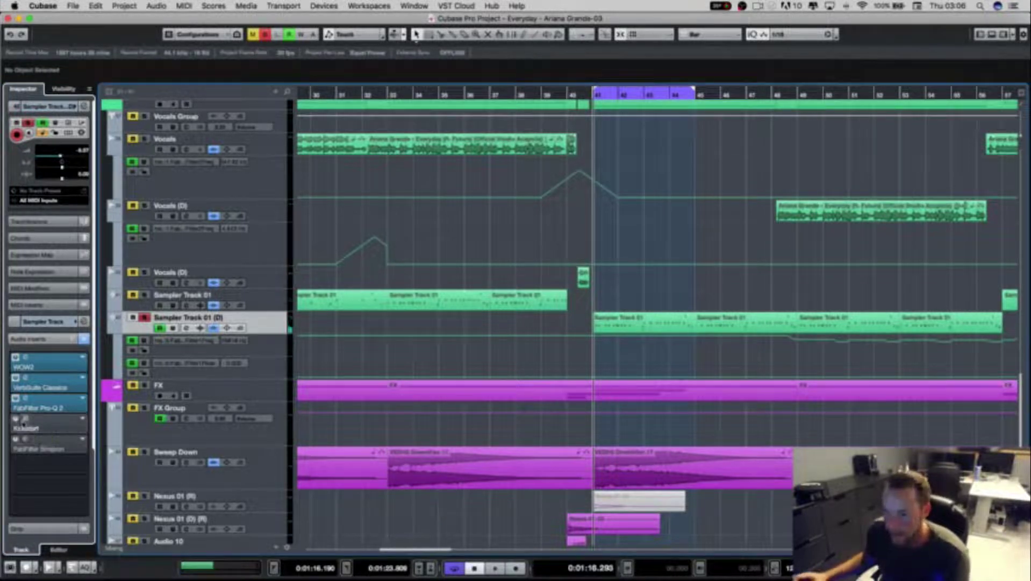
click(16, 439)
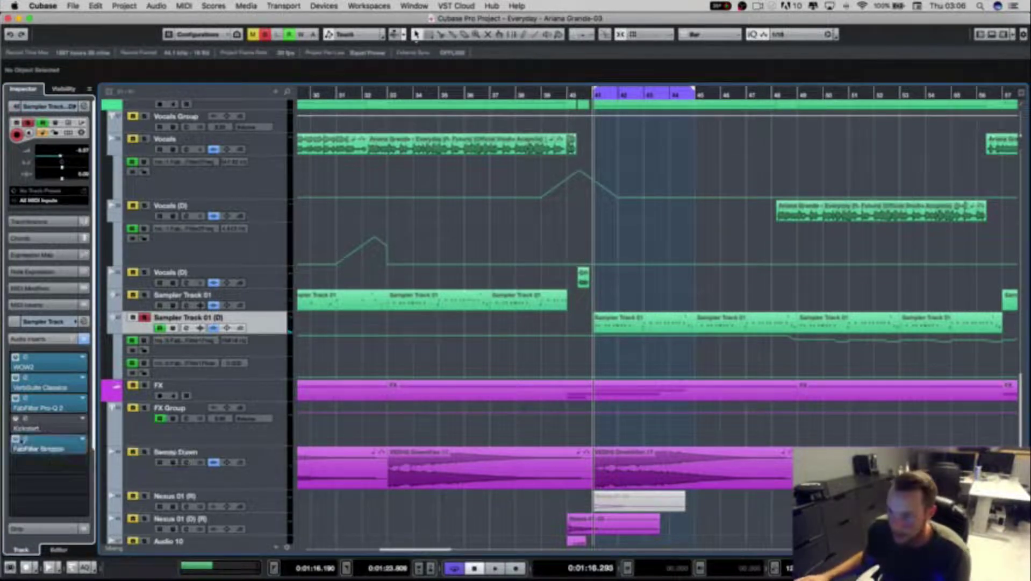
click(16, 420)
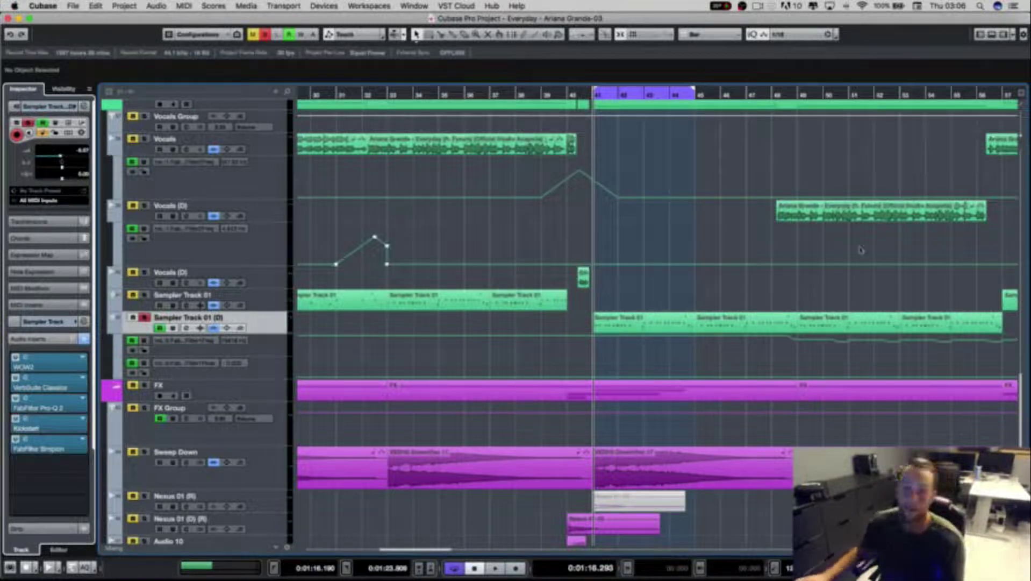
Step: Play from about bar 43 with the cycle switched off and clear all solos
key(g)
key(g)
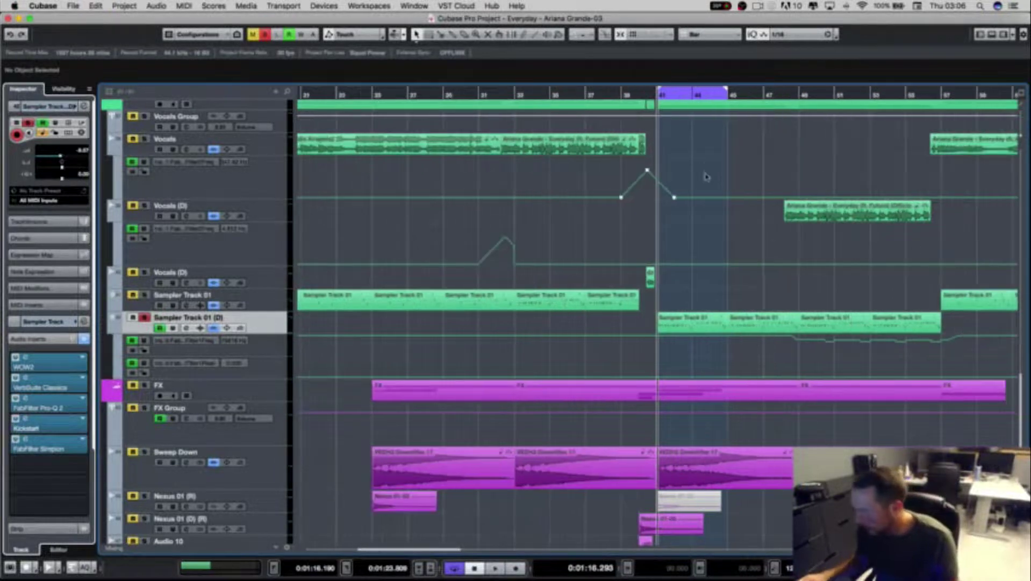
double_click(686, 92)
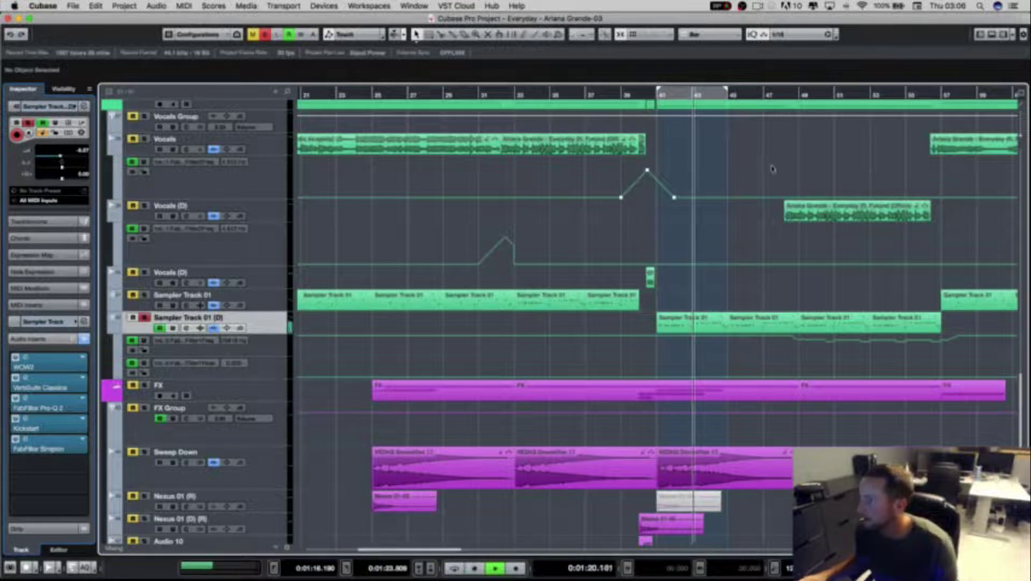
click(265, 34)
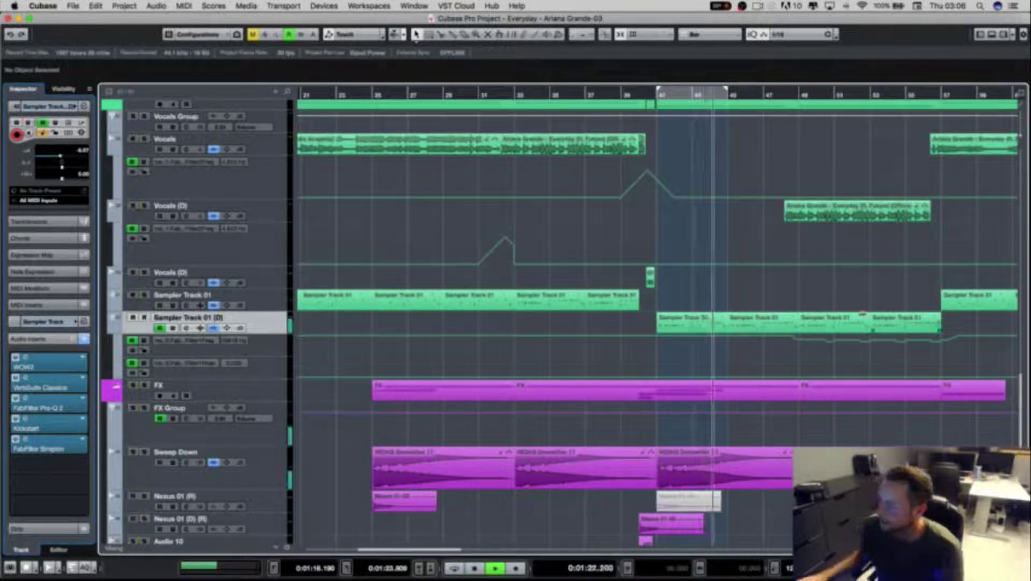
Step: Review the vocals, drums, bass and keys tracks while the full mix plays, and stop at about bar 47
scroll(559, 317, down, 5)
scroll(560, 317, up, 15)
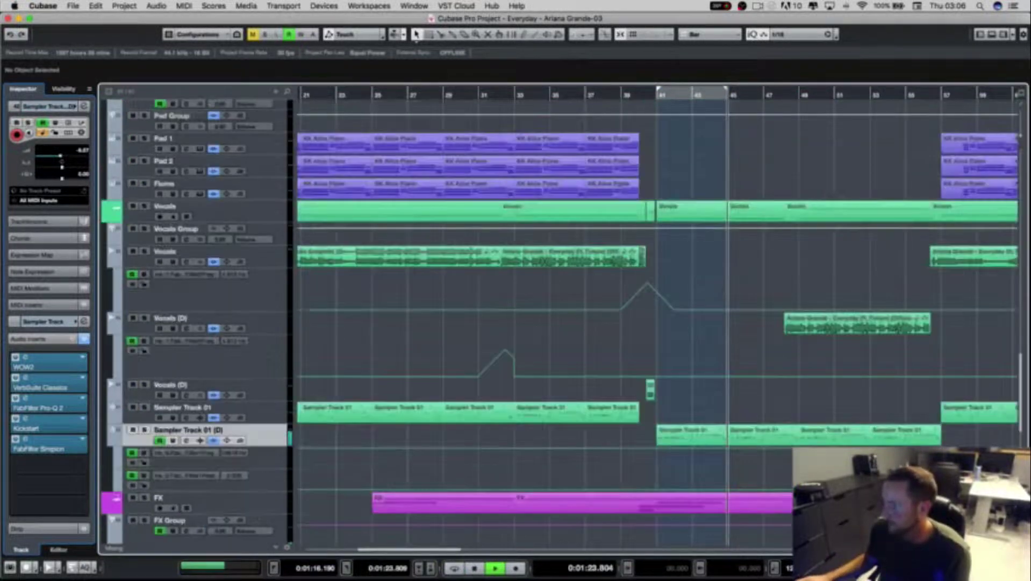
scroll(559, 317, up, 15)
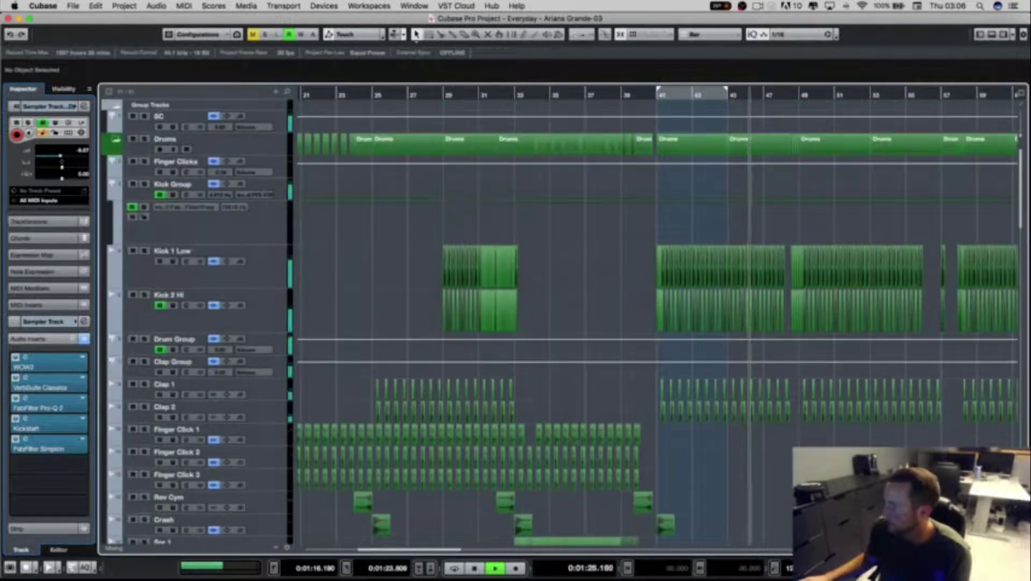
scroll(559, 317, down, 20)
scroll(998, 395, down, 1)
key(space)
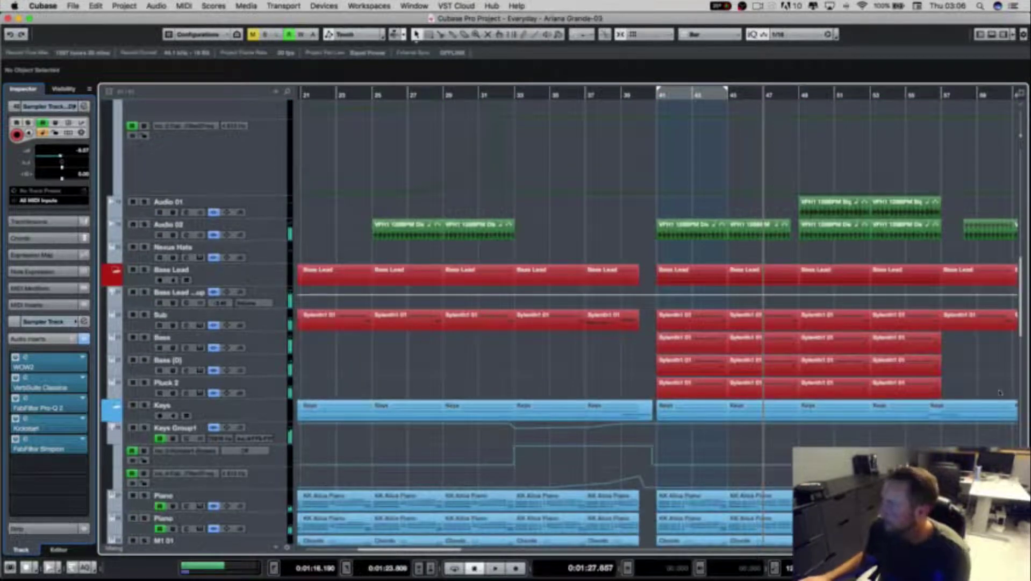
Step: Play the arrangement from bar 41, solo the Bass Lead folder during playback and stop
scroll(1014, 374, right, 3)
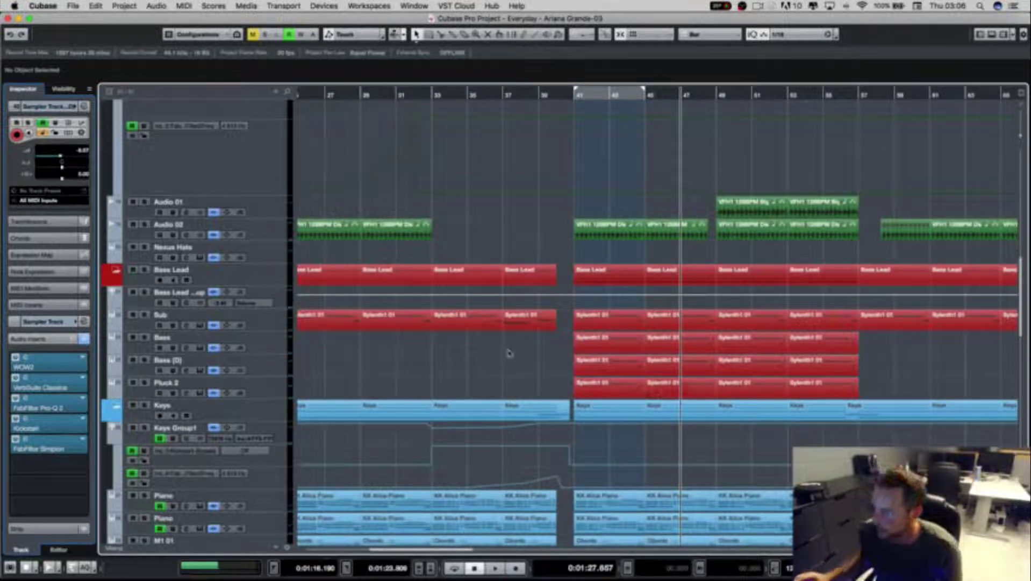
click(575, 99)
key(space)
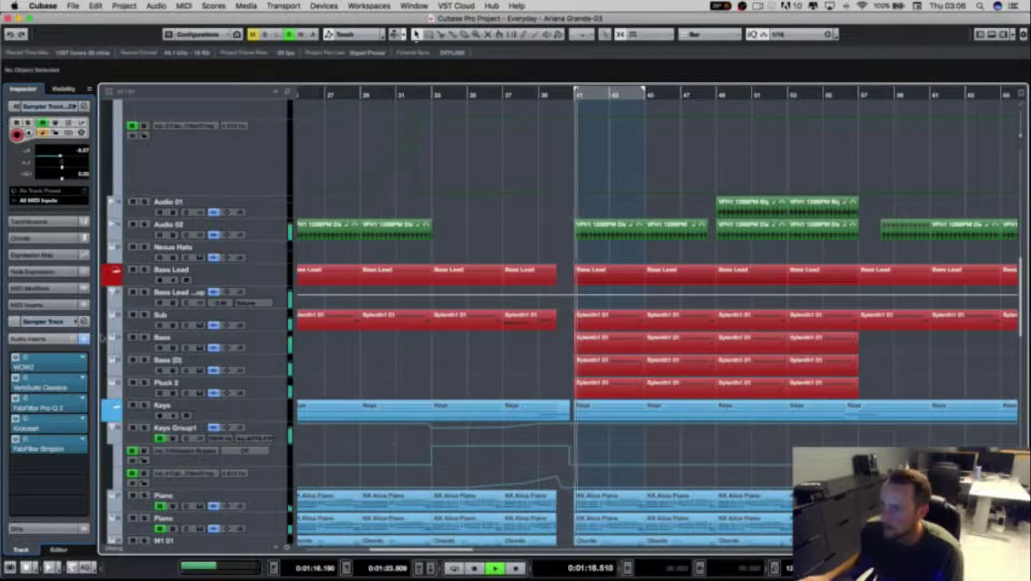
click(146, 269)
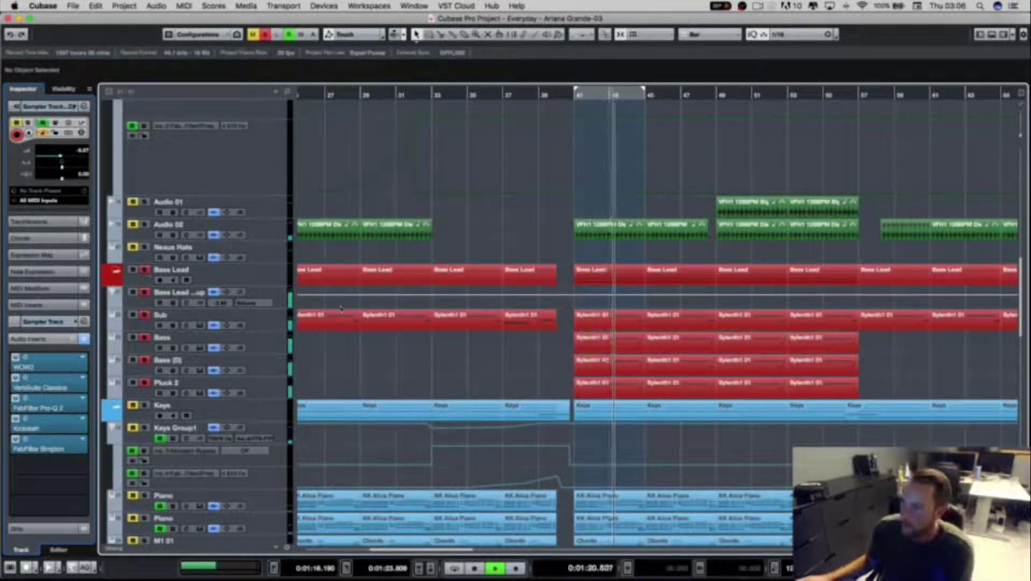
key(space)
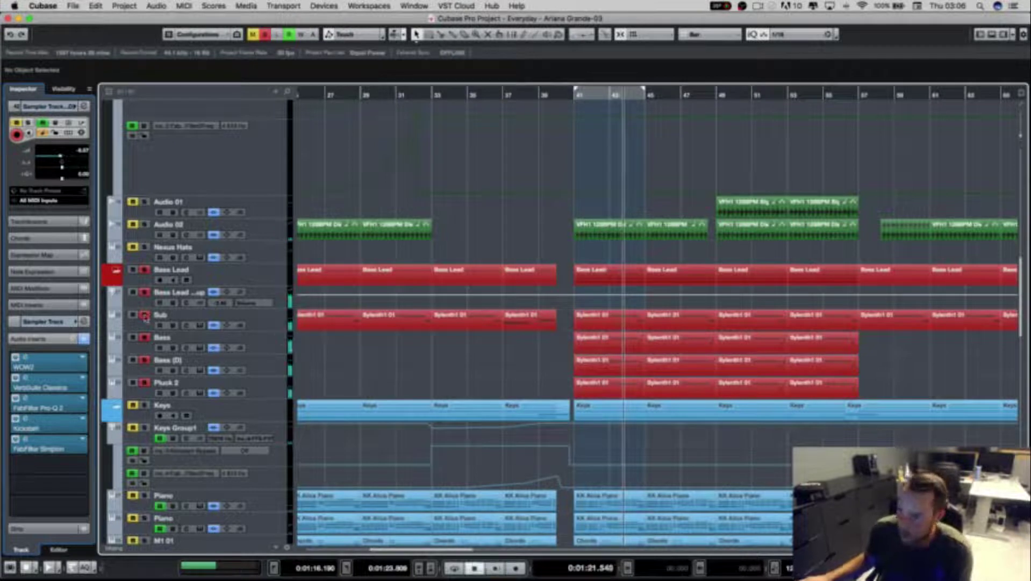
Step: Narrow the Bass Lead folder's solo to the Bass track and select that track to show its inserts
click(144, 360)
click(144, 382)
click(147, 337)
click(270, 353)
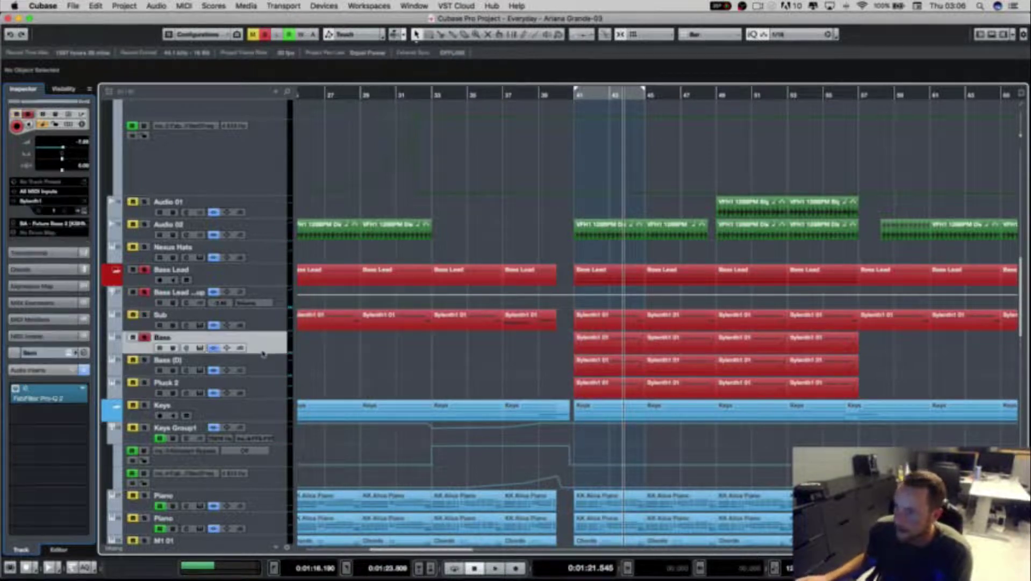
Step: Inspect the Bass track's Sylenth1 instrument, close it and play the soloed track
click(84, 211)
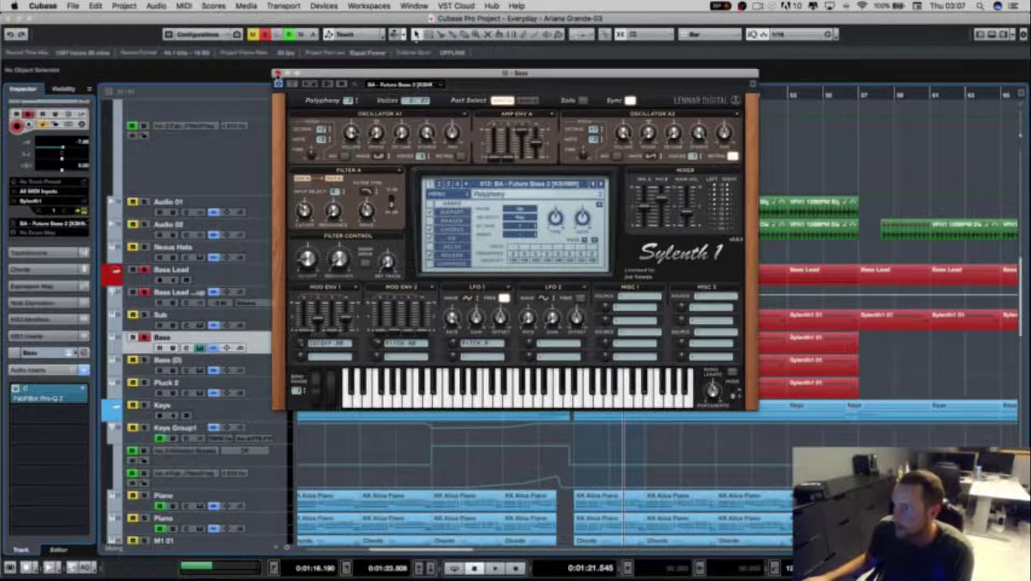
click(277, 73)
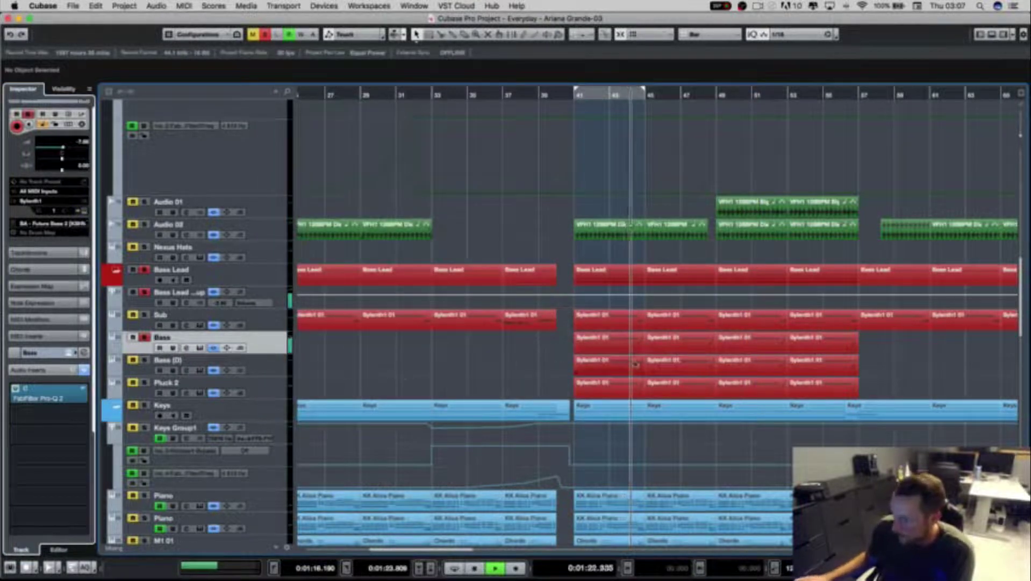
key(space)
Step: Compare the notes of the Bass clip at bar 41 with those of the Sub clip, closing the editor each time
double_click(626, 343)
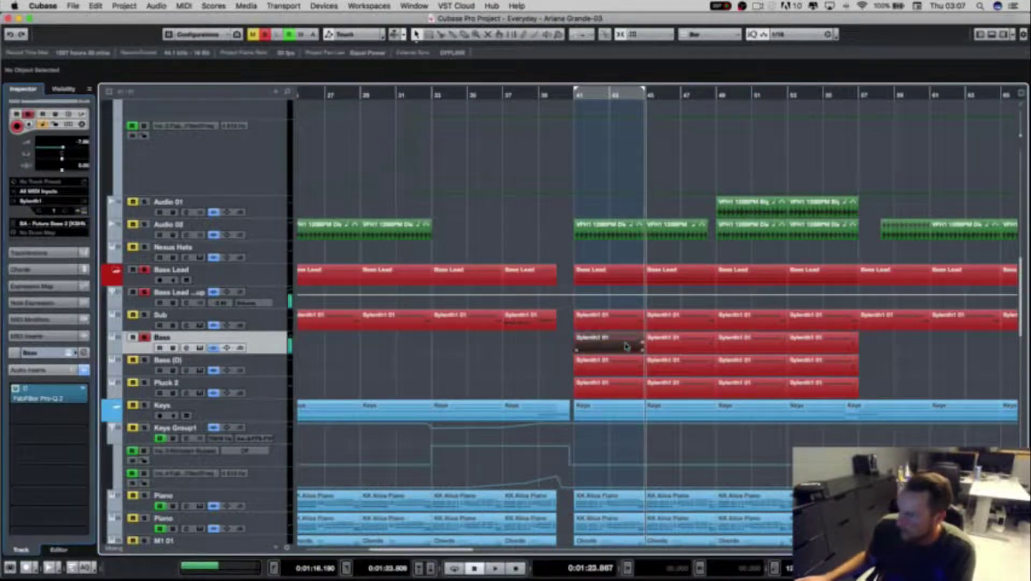
scroll(389, 485, left, 2)
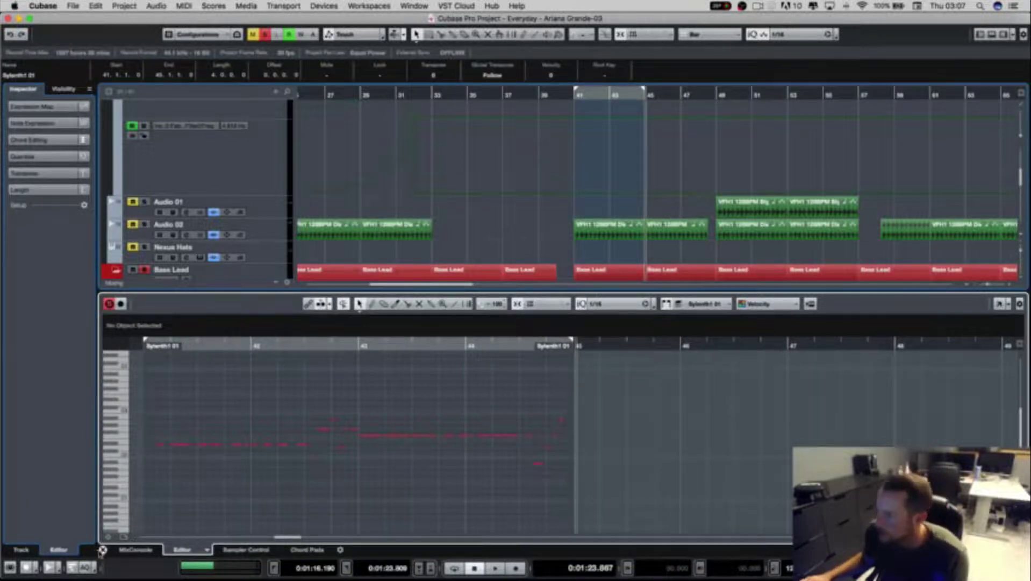
click(102, 549)
double_click(627, 316)
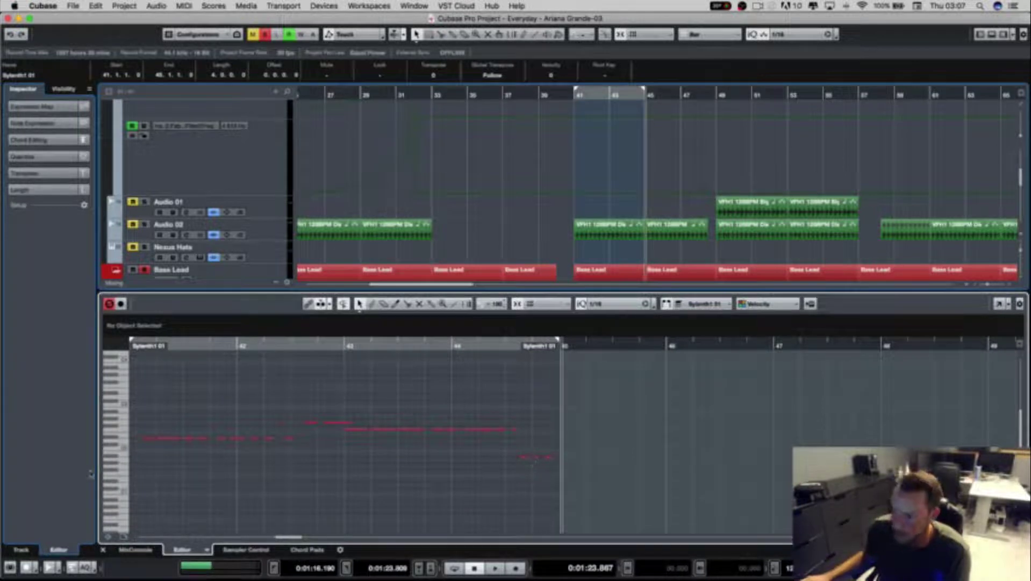
click(102, 550)
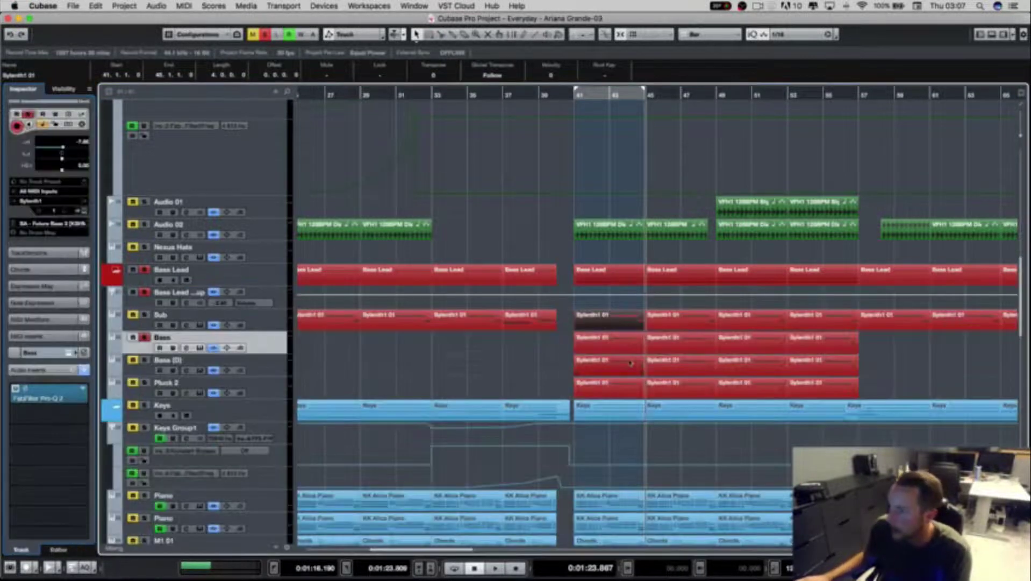
Step: Reopen the Bass clip at bar 41, play through its notes, stop and close the editor
double_click(617, 350)
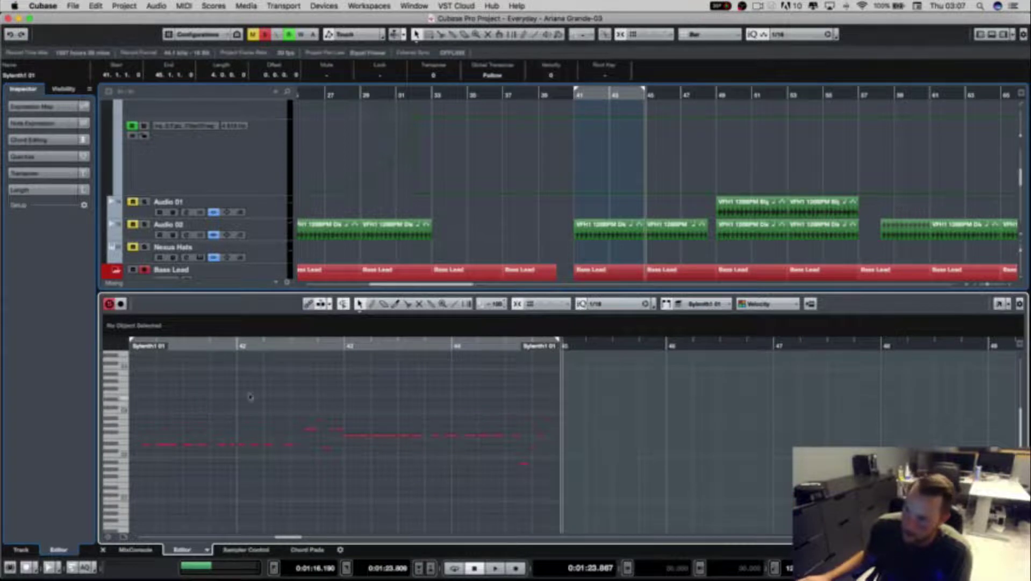
scroll(325, 421, left, 1)
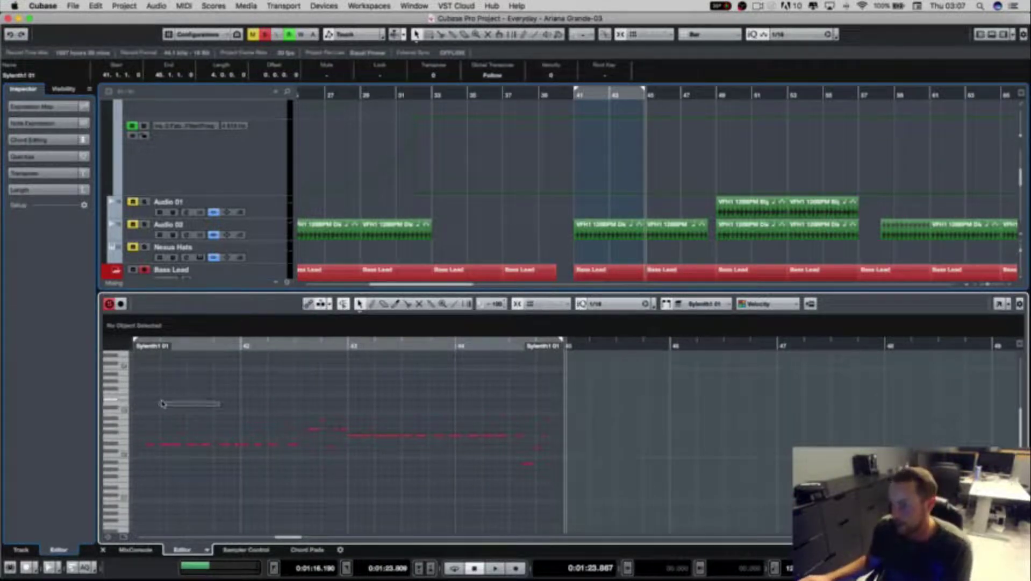
scroll(242, 401, left, 5)
click(302, 346)
key(space)
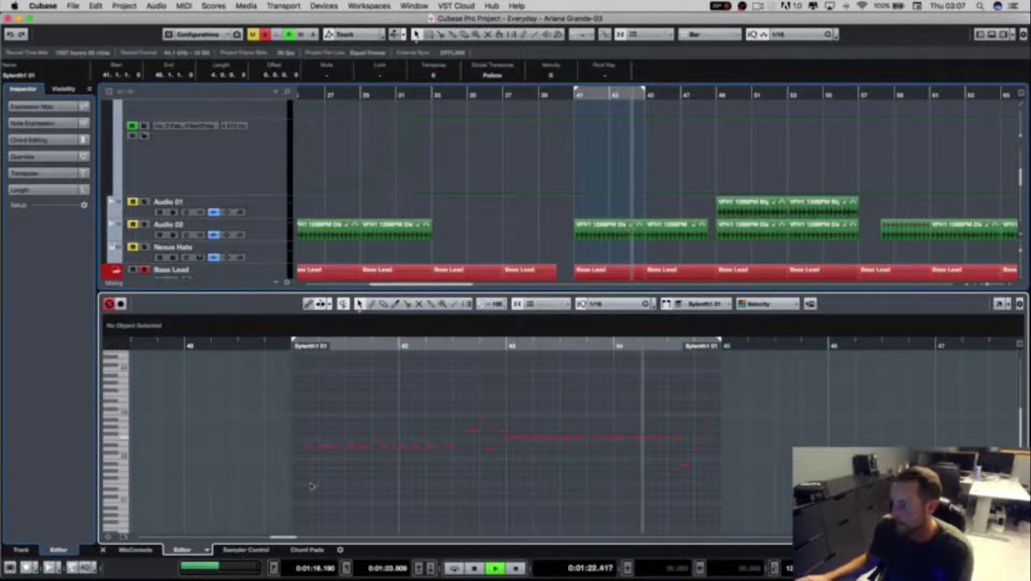
key(space)
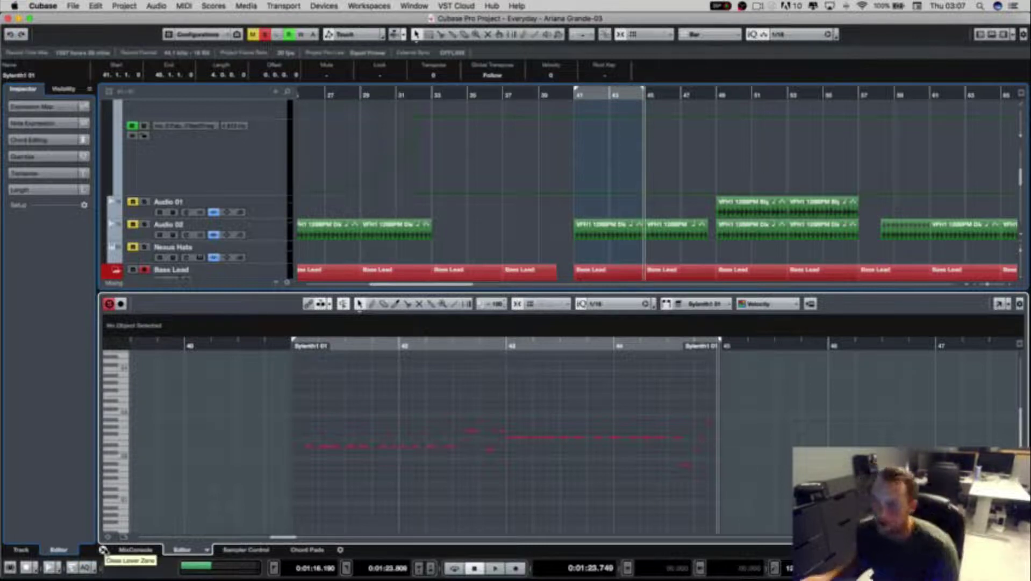
click(103, 549)
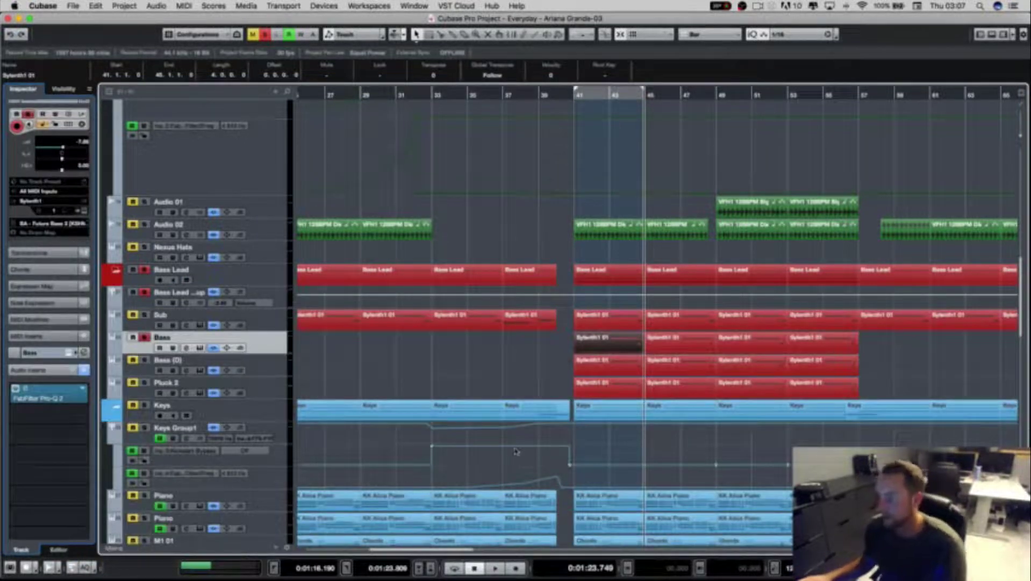
Step: Select the Bass (D) track, play it soloed, and inspect its Nexus instrument before closing it
click(512, 370)
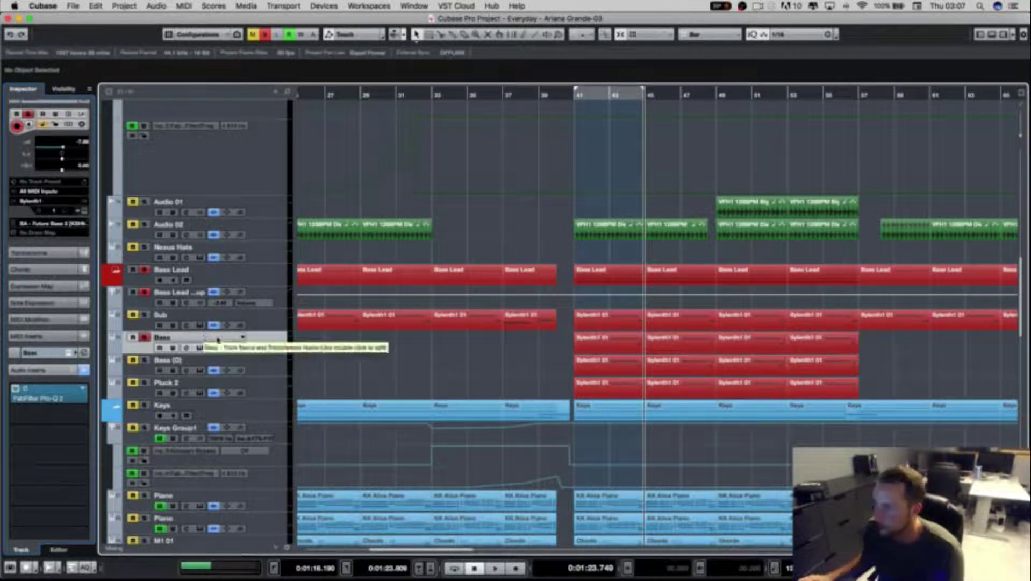
click(256, 371)
key(space)
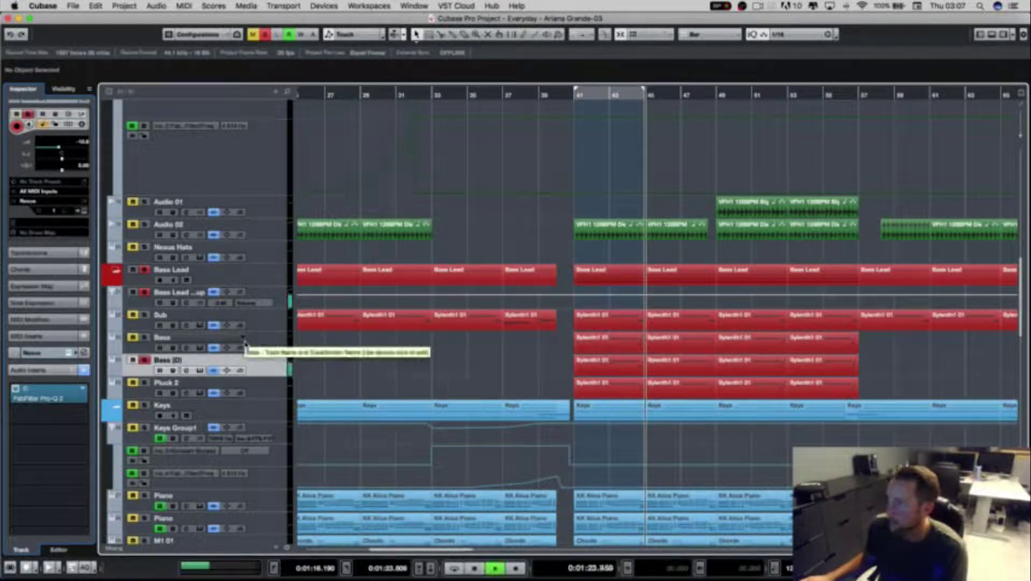
click(84, 212)
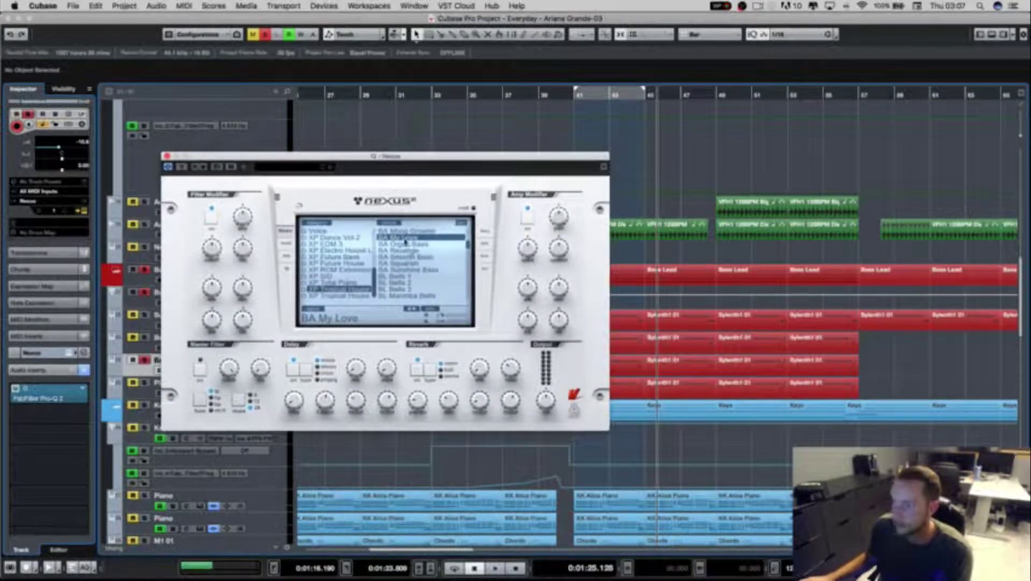
click(167, 156)
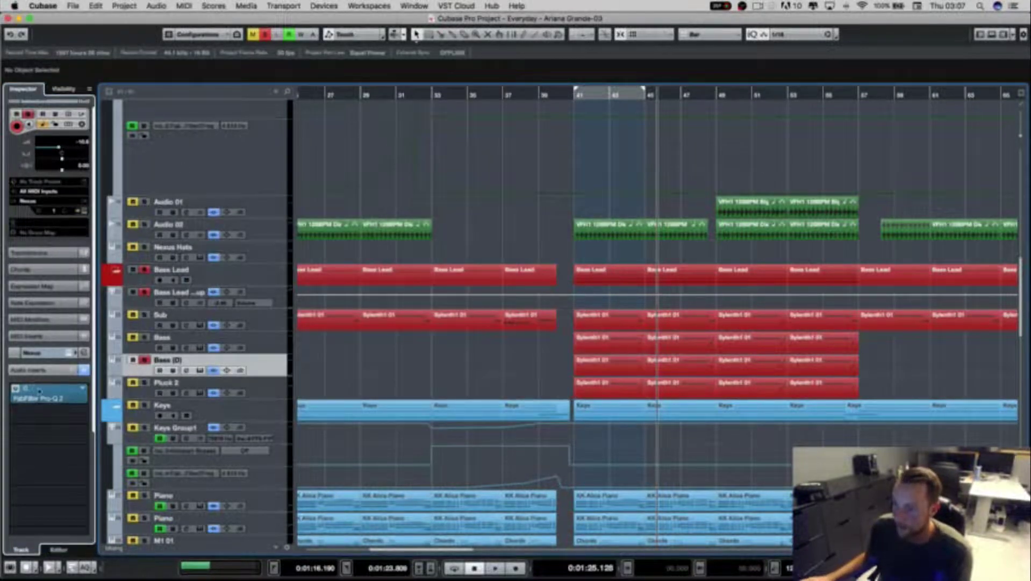
Step: Open Bass (D)'s FabFilter Pro-Q 2 insert and compare the sound with the EQ bypassed and active during playback
click(42, 395)
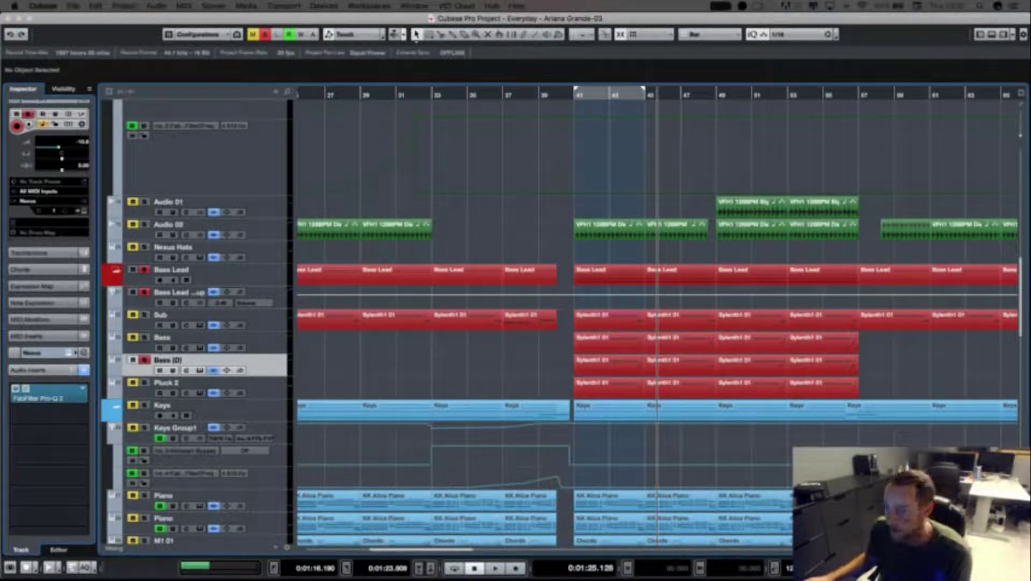
drag(175, 232, 683, 175)
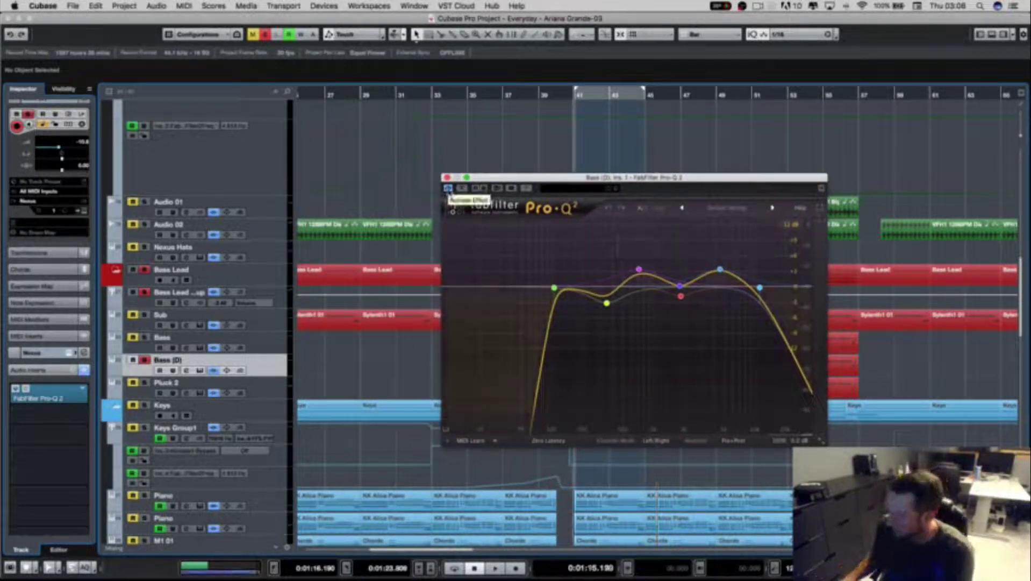
key(space)
click(448, 189)
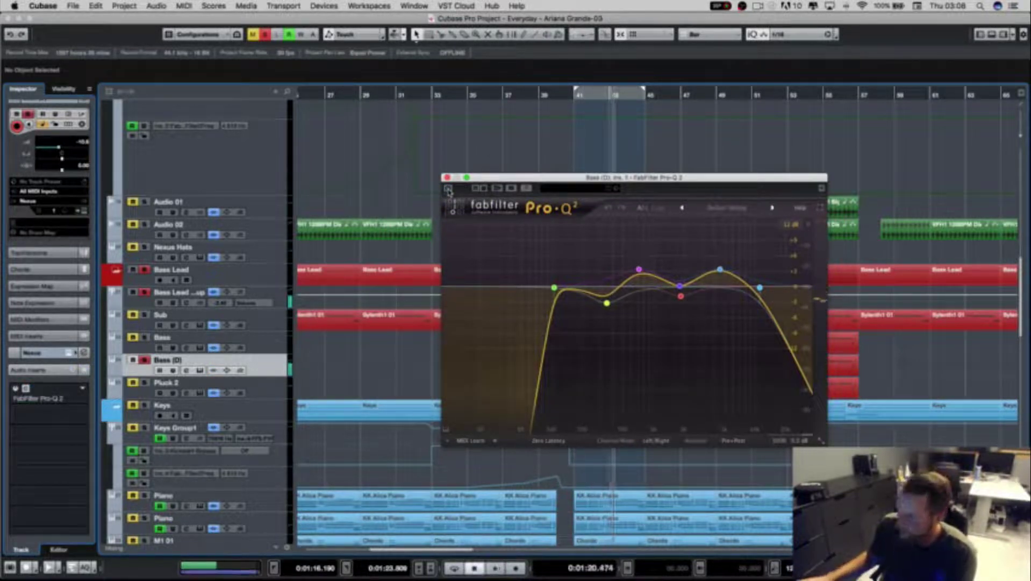
click(448, 189)
key(space)
key(space)
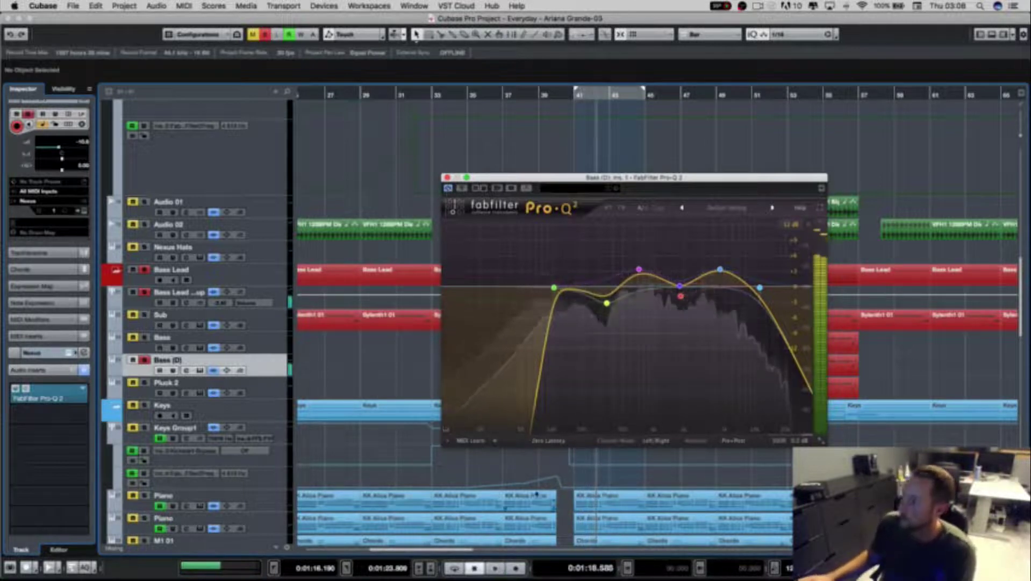
Step: Stop playback, examine the low cut, dip and boost bands of Bass (D)'s EQ curve, and close the Pro-Q 2 window
mouse_move(559, 290)
key(space)
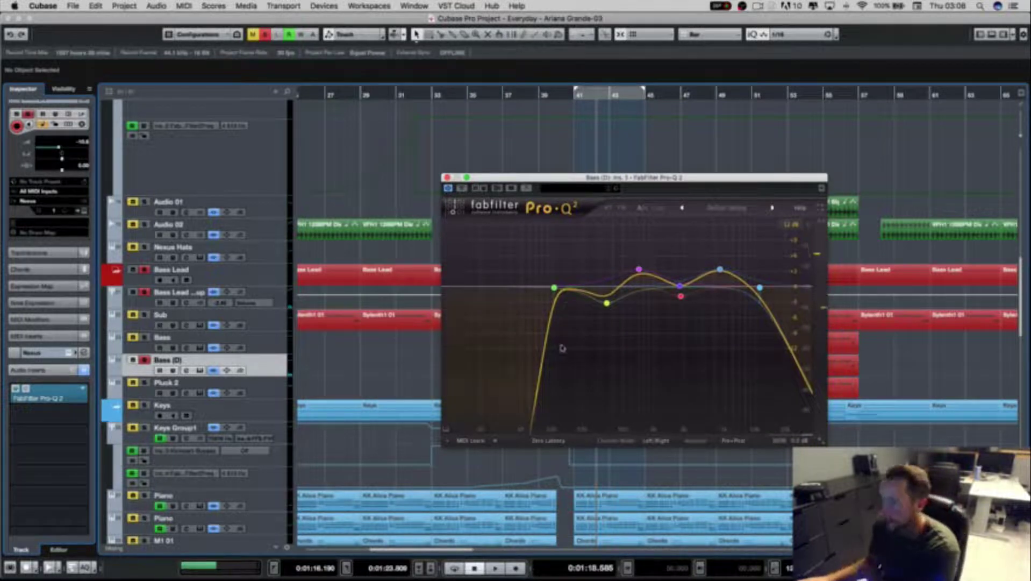
mouse_move(619, 306)
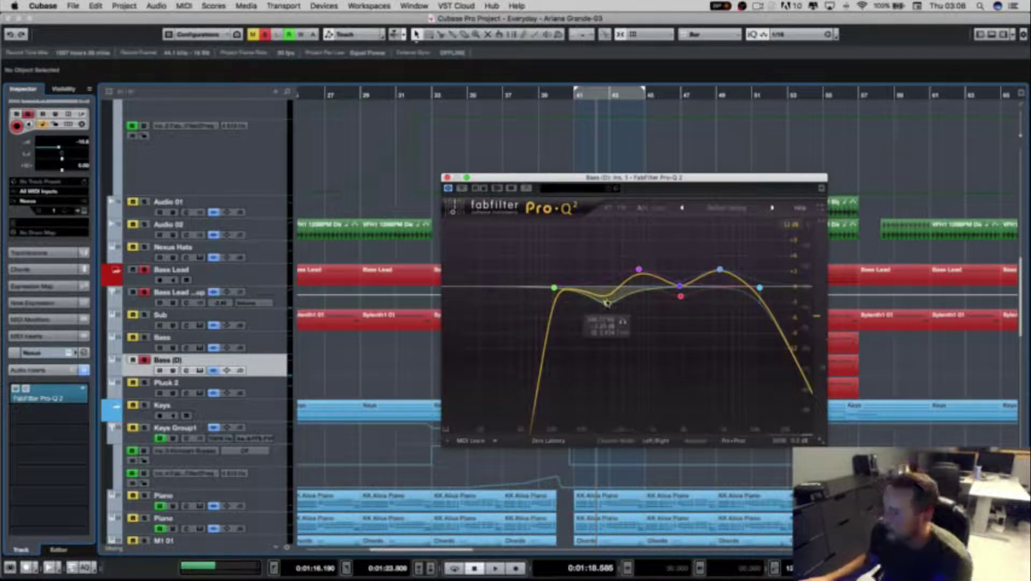
mouse_move(639, 277)
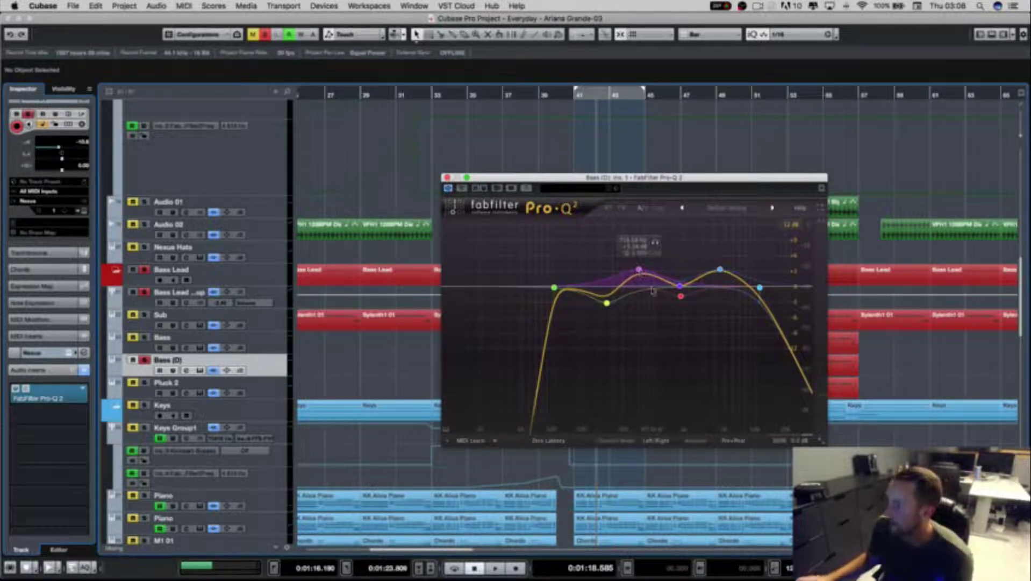
mouse_move(720, 271)
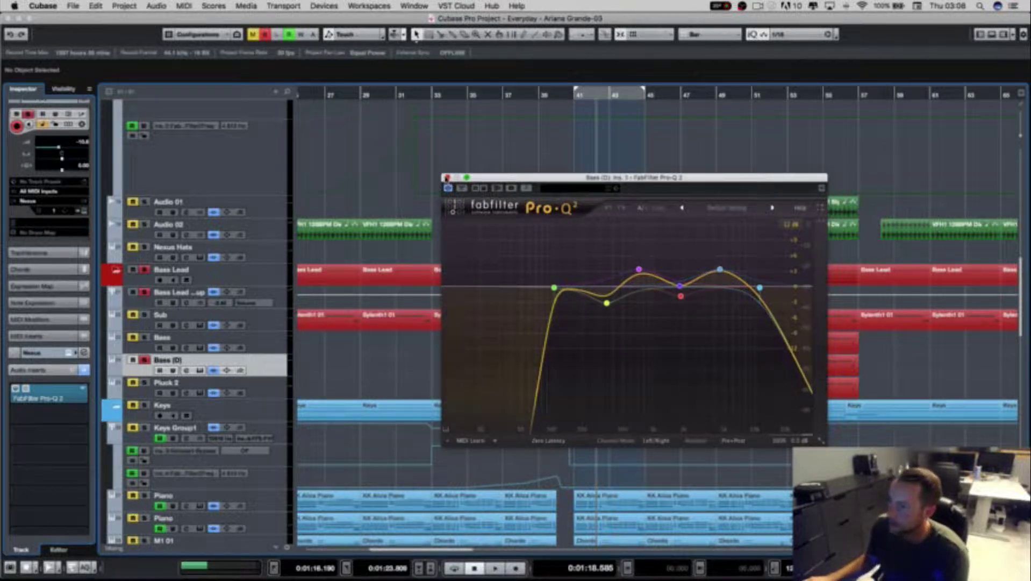
click(448, 178)
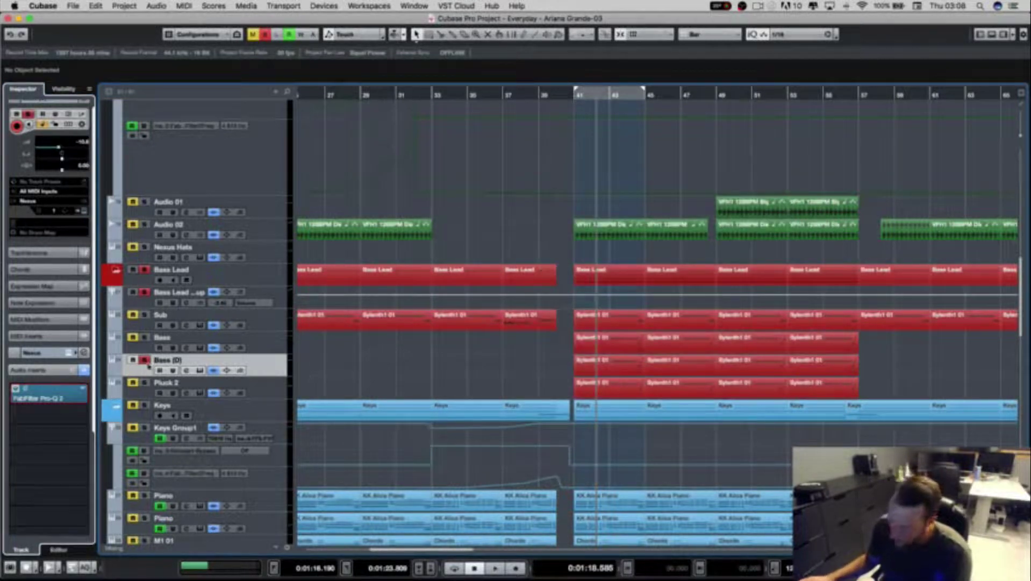
Step: Switch the solo from Bass (D) to Pluck 2, play it and select the track
click(144, 360)
click(144, 382)
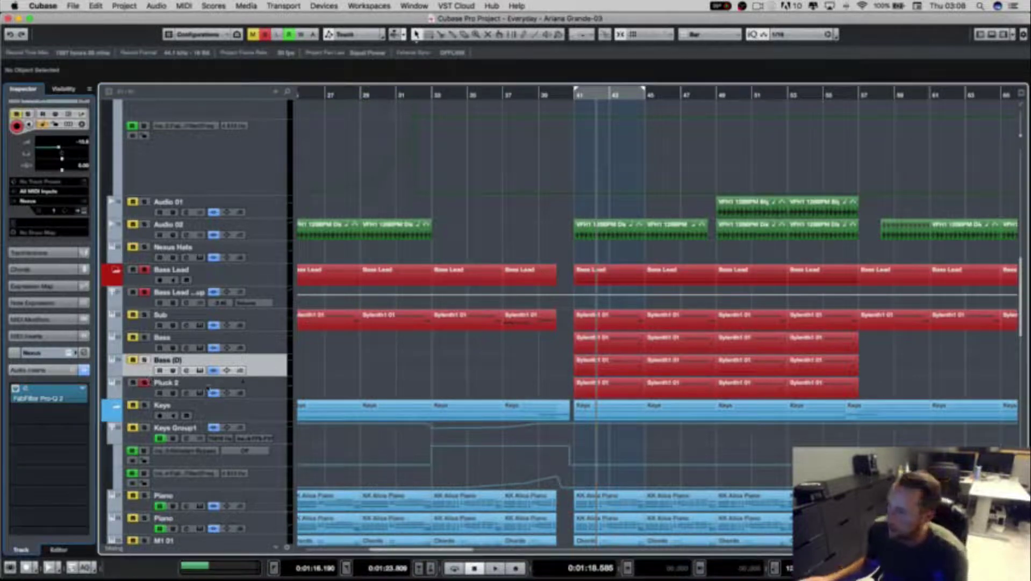
key(space)
click(138, 388)
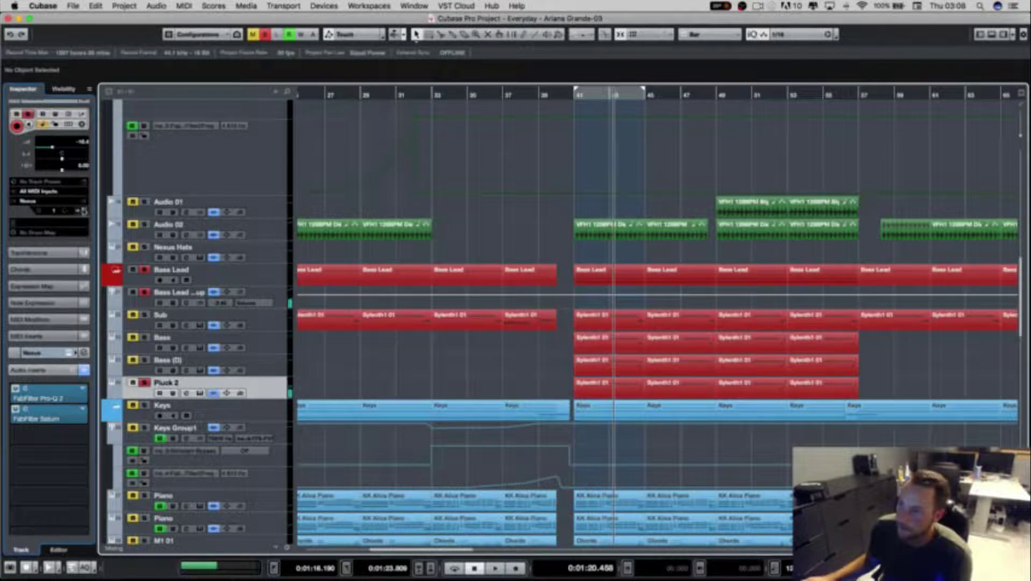
Step: Inspect Pluck 2's Nexus instrument and its FabFilter Pro-Q 2 insert, closing each window
click(82, 210)
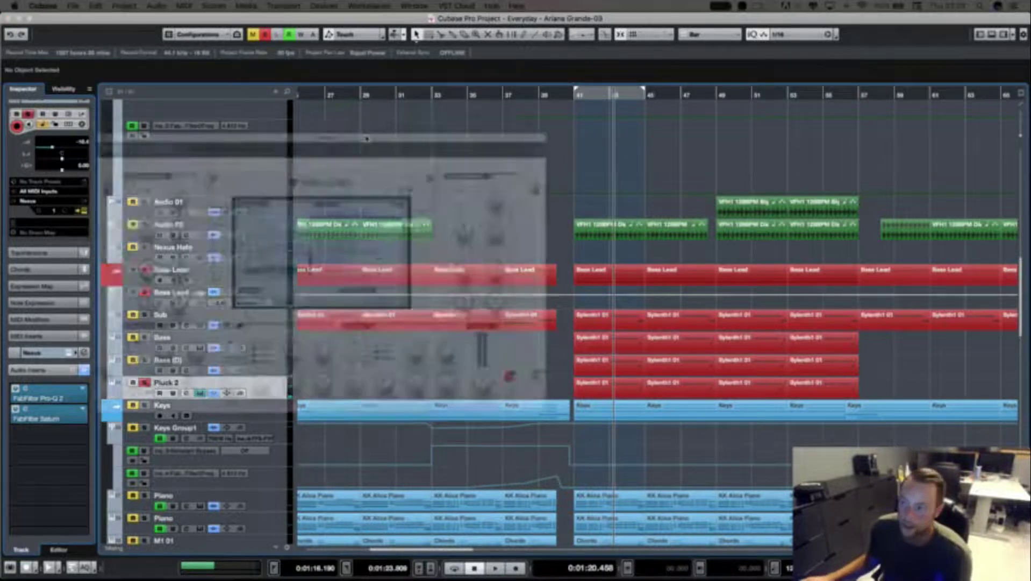
key(super+w)
click(25, 388)
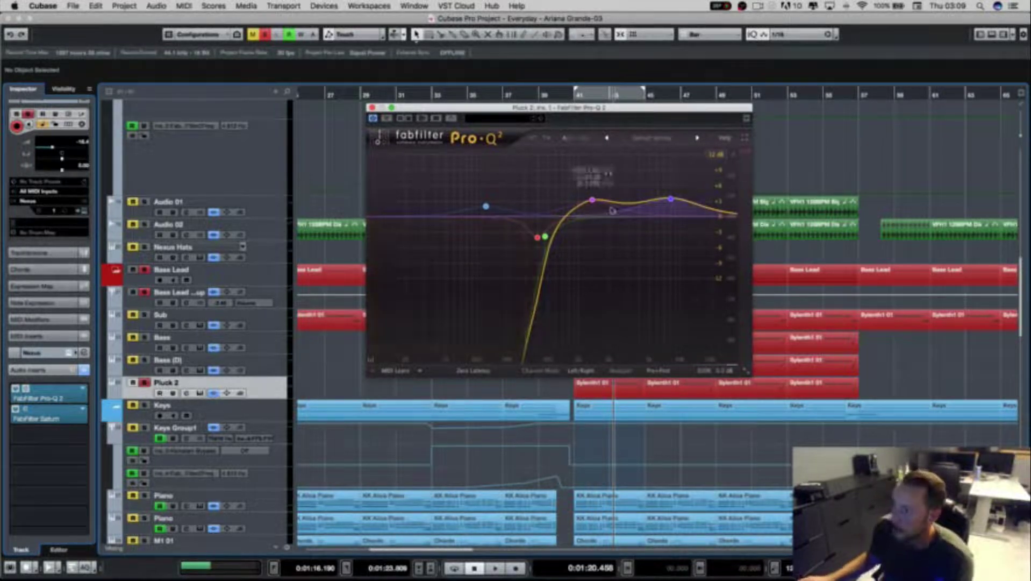
click(372, 108)
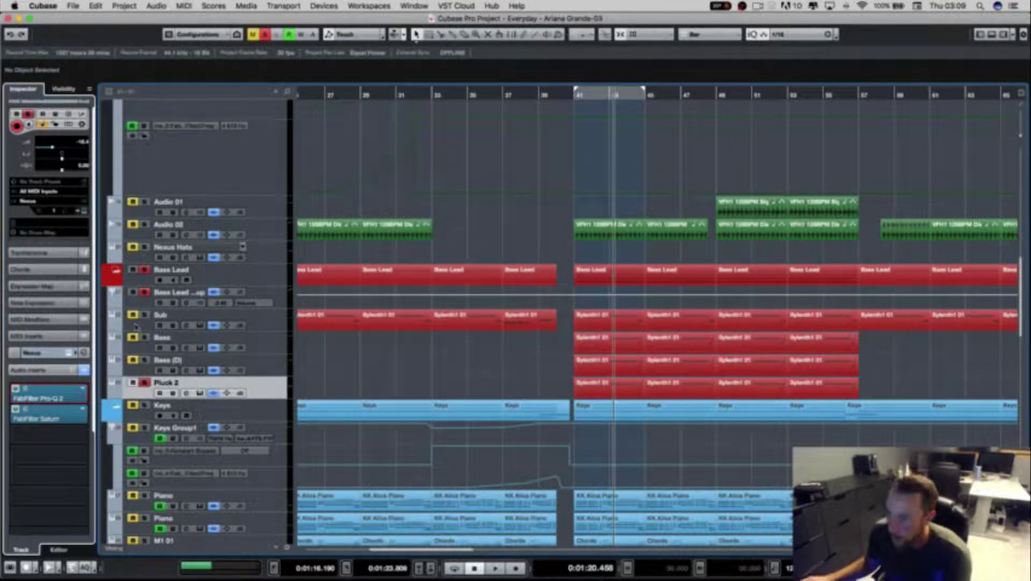
Step: Solo the Bass Lead group with all its layers, play them together and stop
click(144, 292)
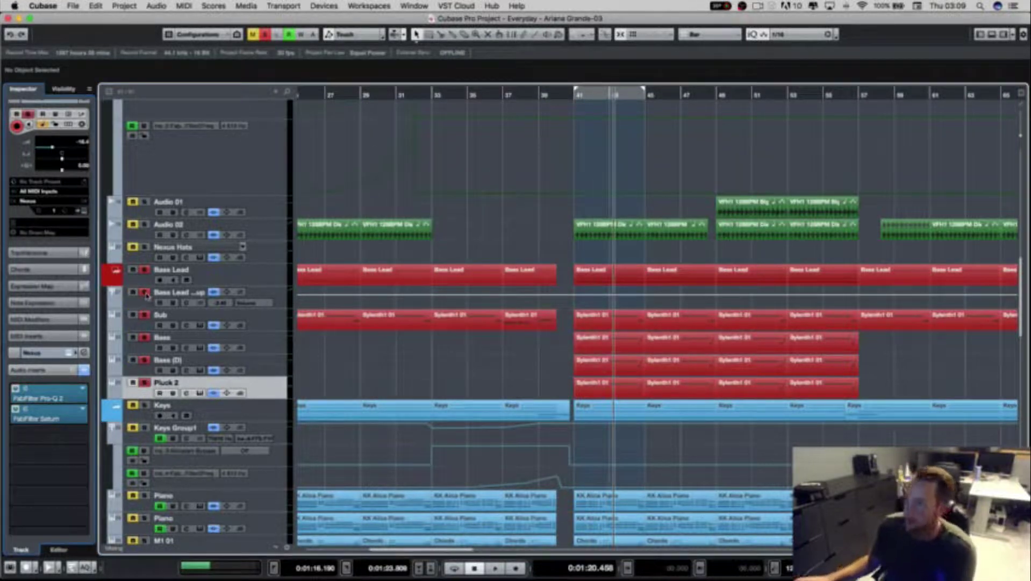
key(space)
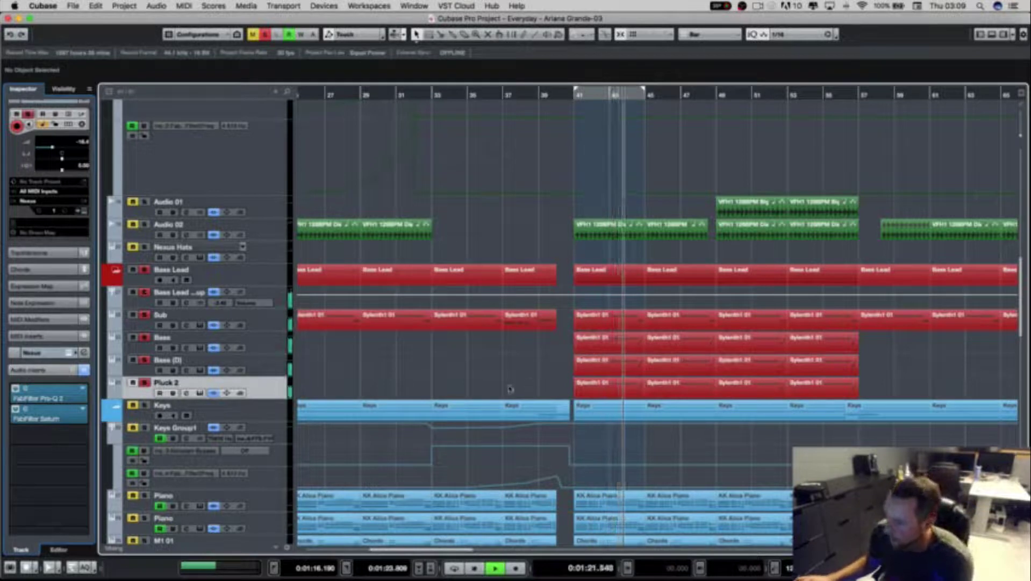
scroll(482, 409, down, 3)
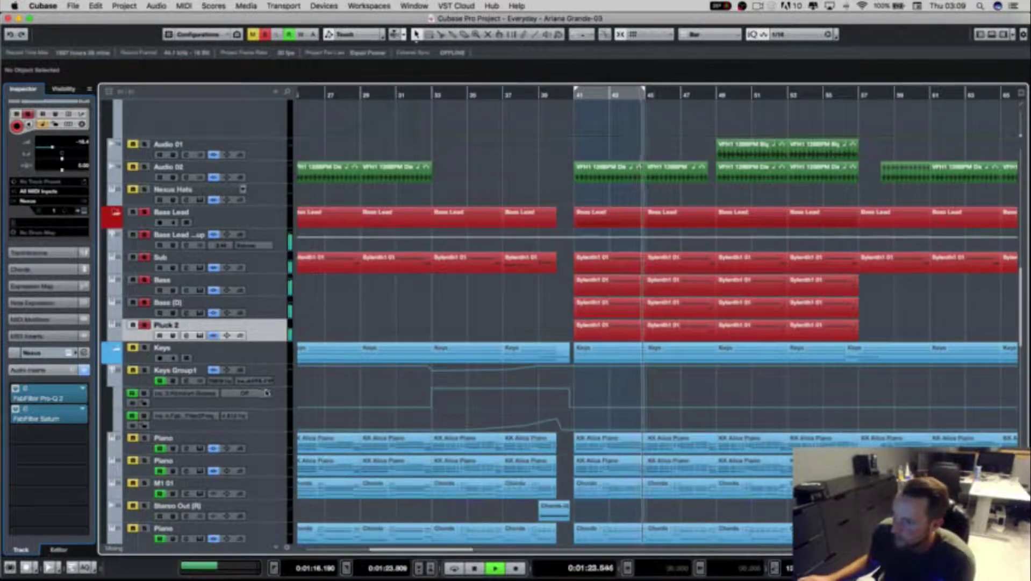
key(space)
Step: Select the Bass Lead group channel and inspect its Kickstart and Flanger inserts
click(180, 241)
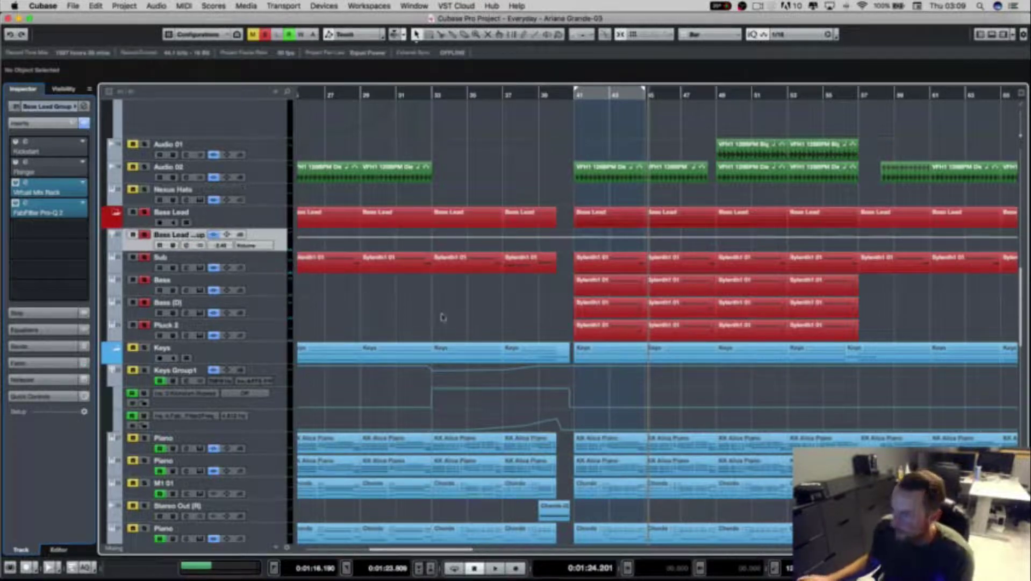
click(45, 151)
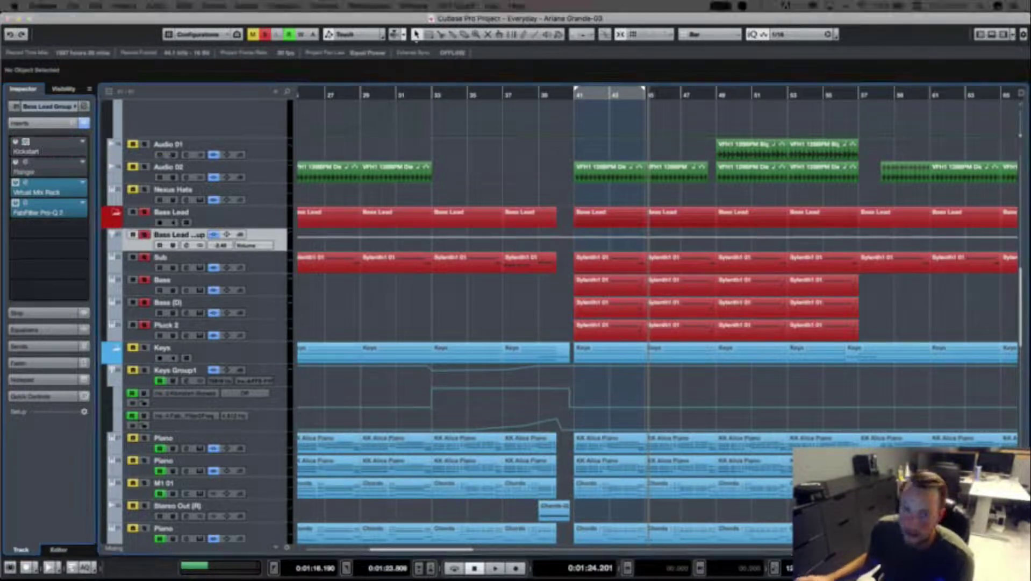
click(51, 172)
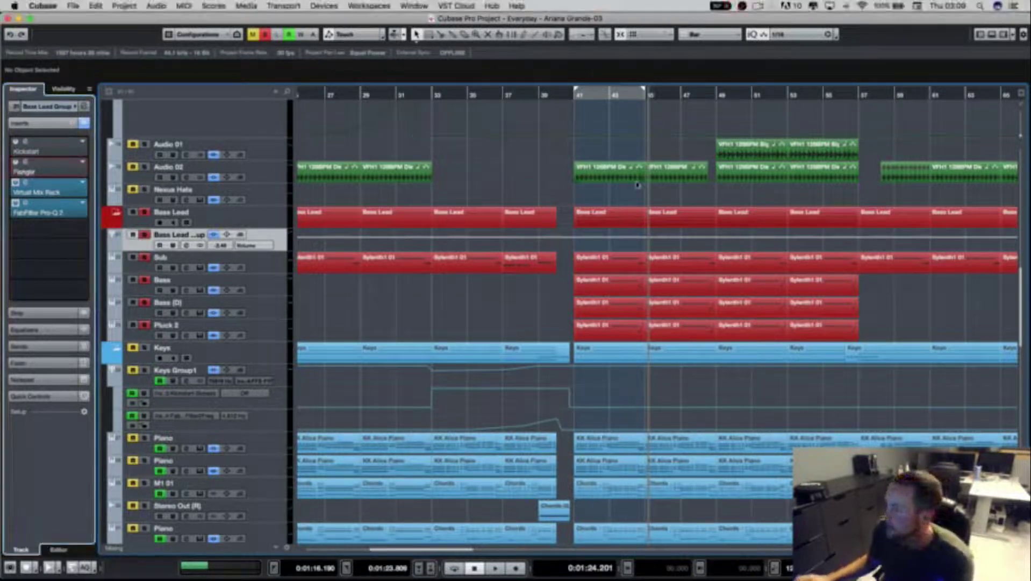
Step: Inspect the Bass Lead group's Virtual Mix Rack insert with its FG-S and AirEQ Earth modules, and close it
click(52, 181)
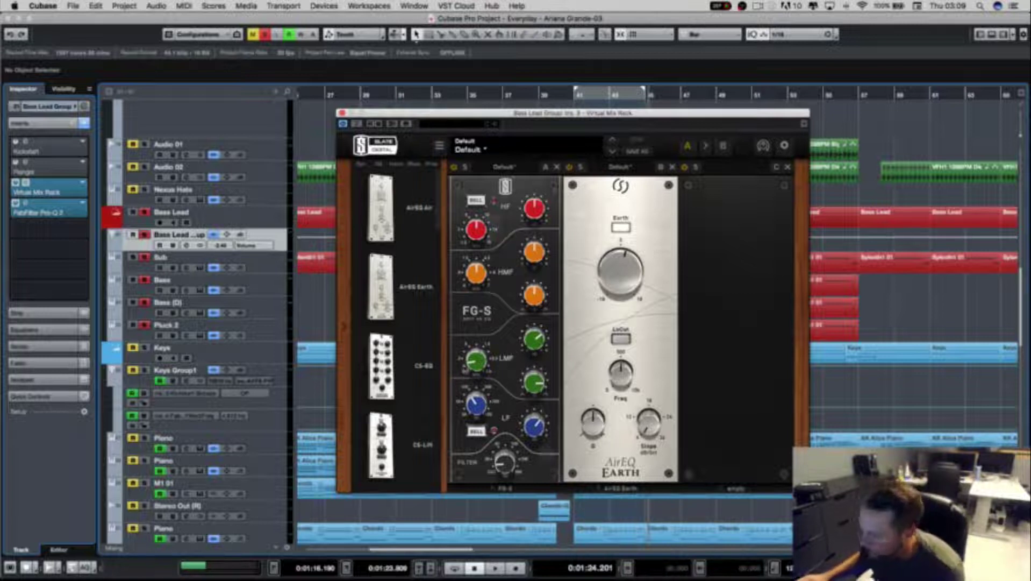
mouse_move(472, 363)
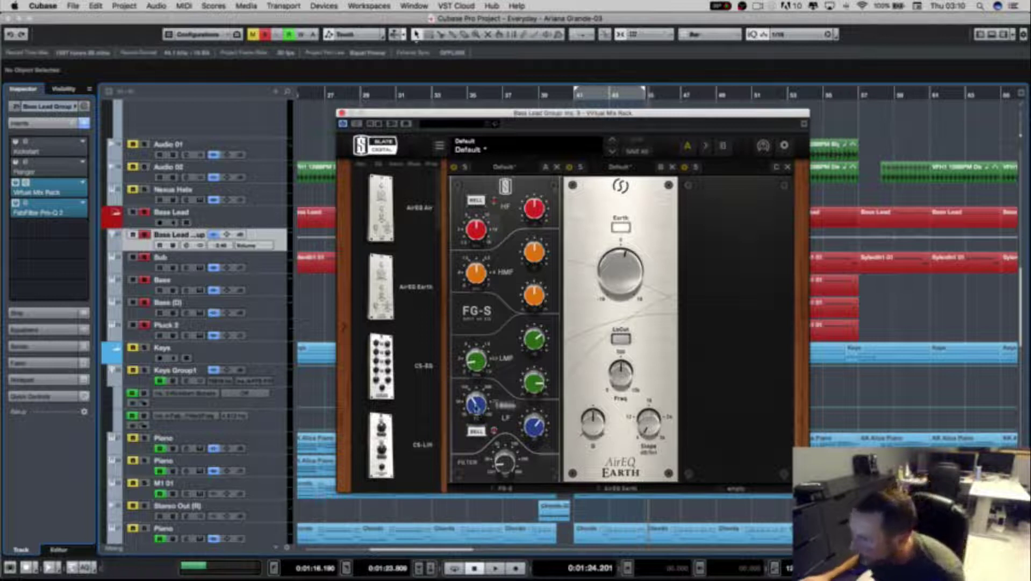
mouse_move(534, 430)
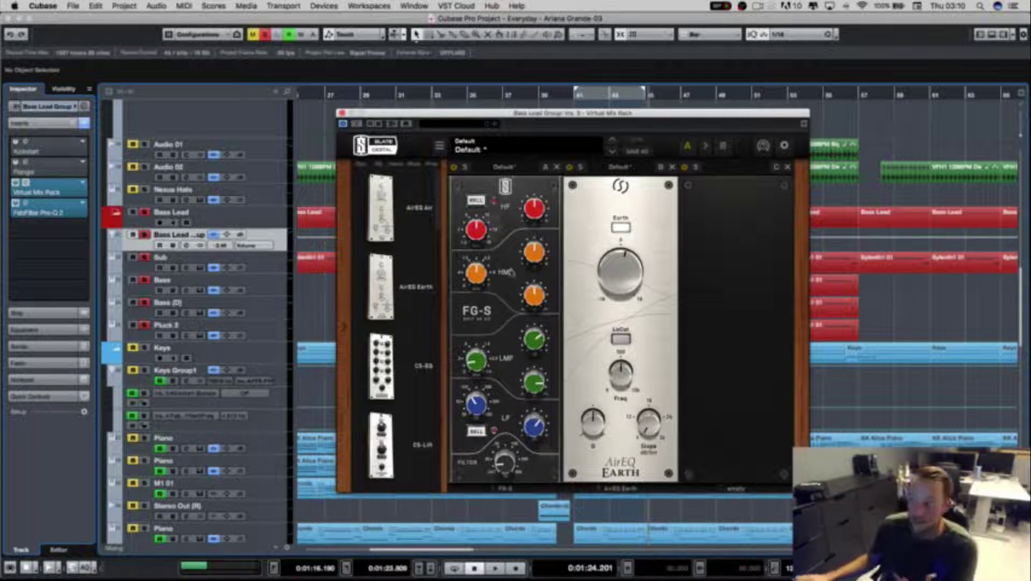
click(342, 113)
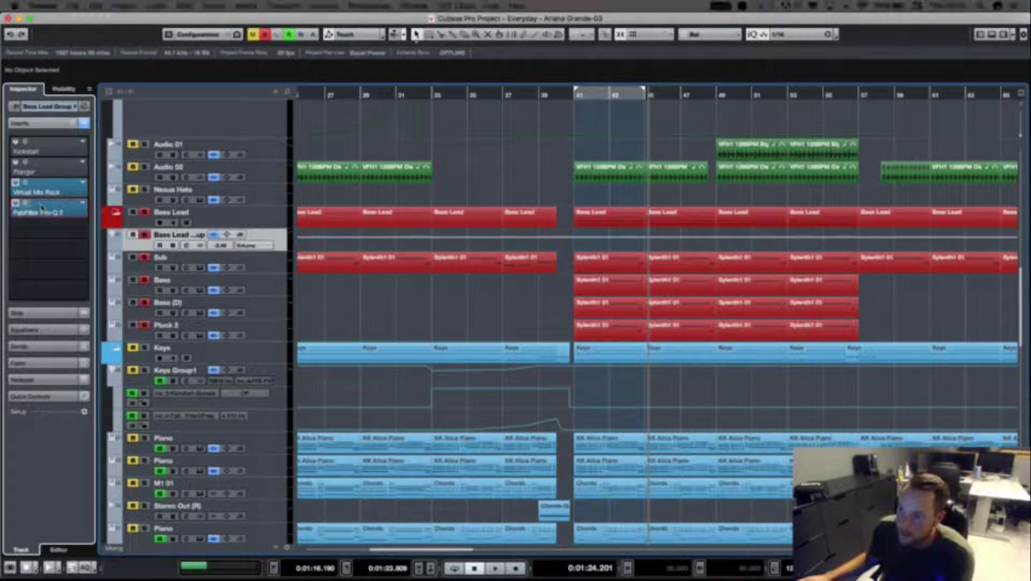
Step: Play the bass layers with the group's Virtual Mix Rack turned off and on again to compare the sound
click(16, 183)
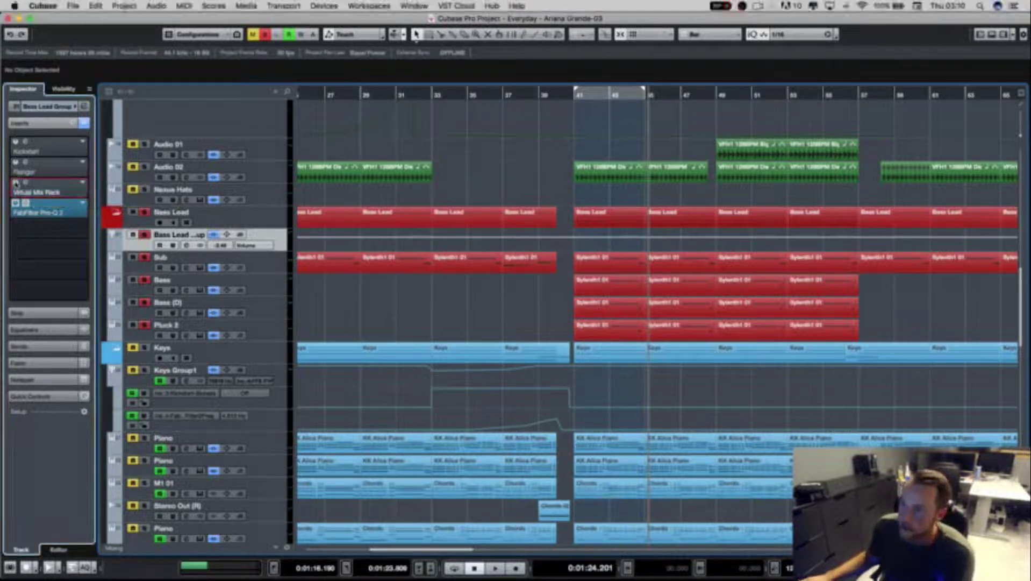
key(space)
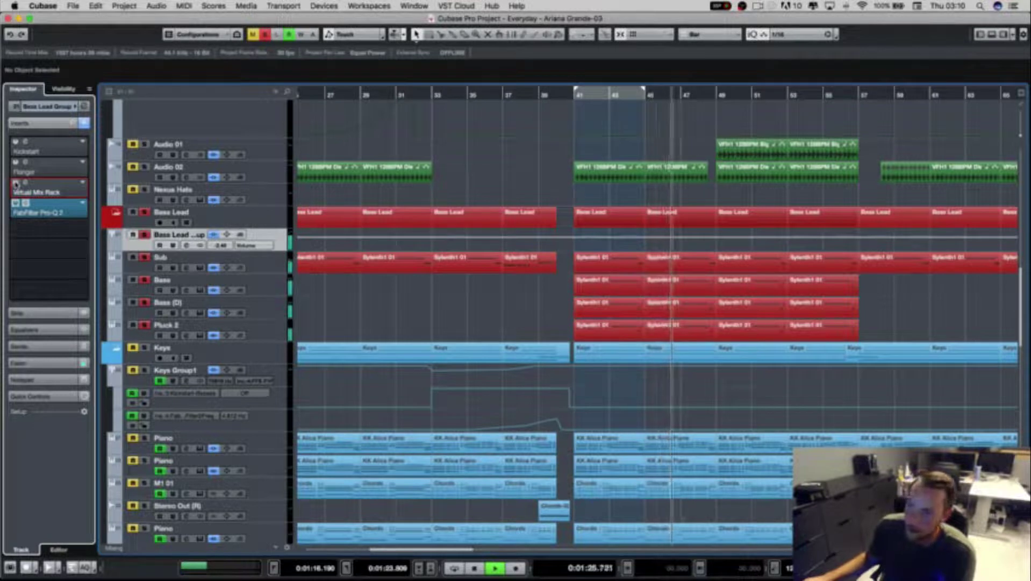
click(16, 183)
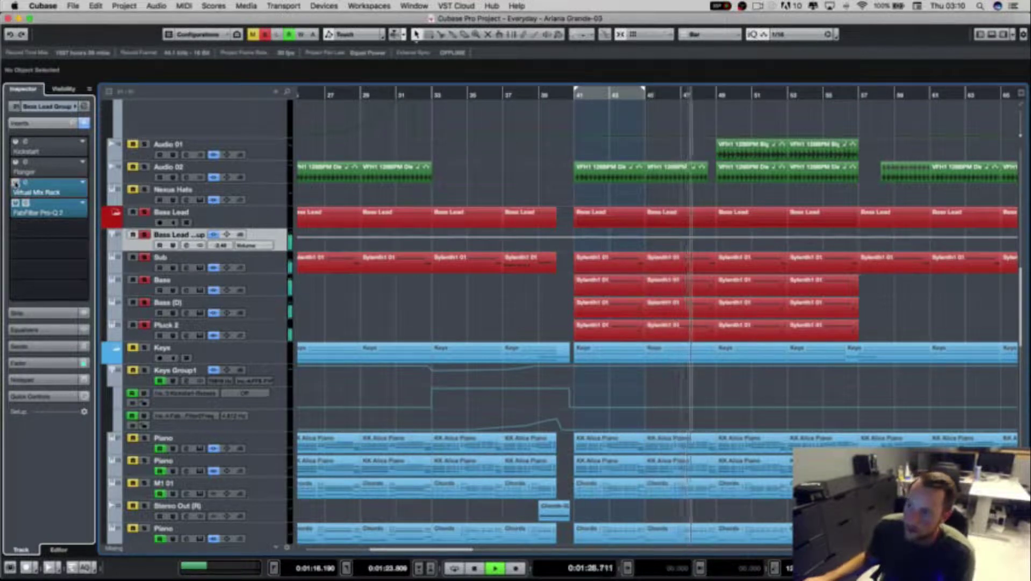
key(space)
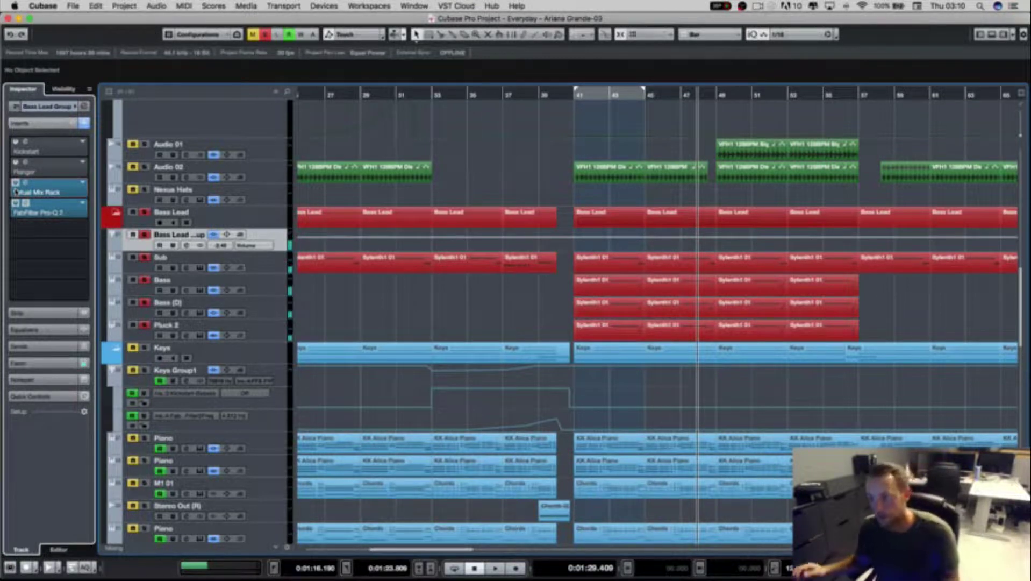
Step: Inspect the Bass Lead group's FabFilter Pro-Q 2 insert, close it and unsolo the Bass Lead folder
click(43, 217)
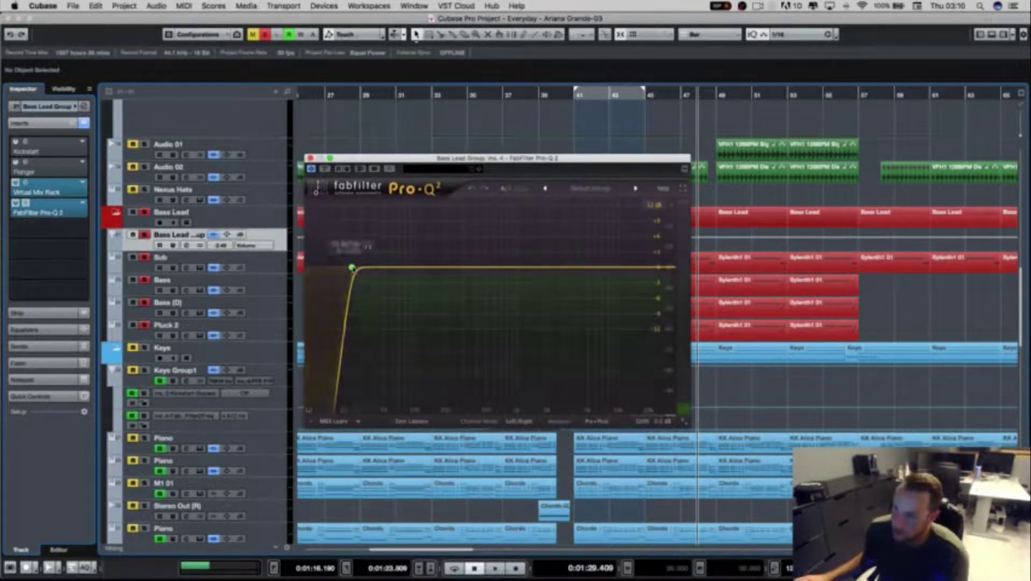
click(311, 158)
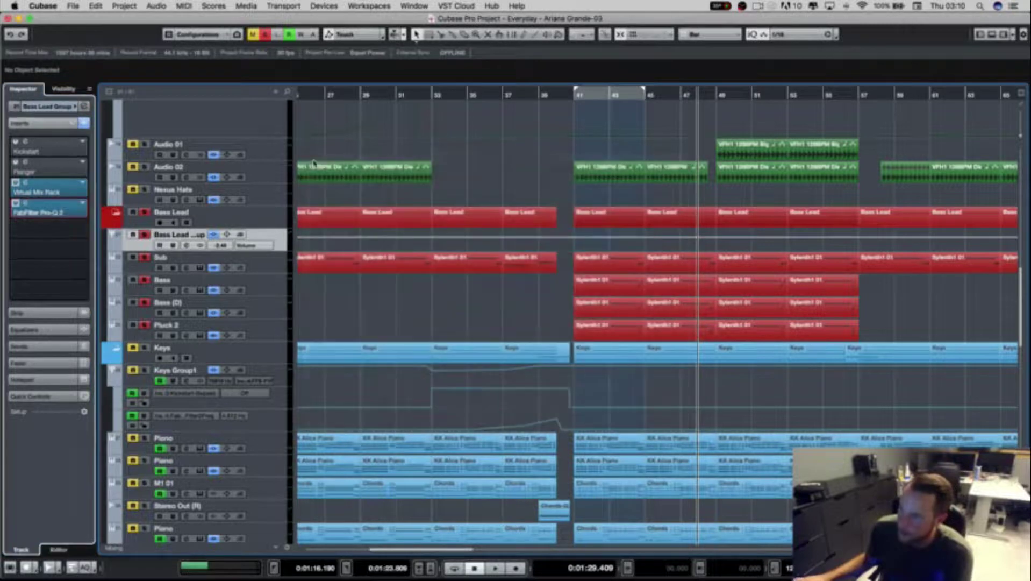
click(144, 213)
Step: Solo Audio 01 and play it from bar 49, and add Audio 02 to the solo to hear both loops together
scroll(663, 184, up, 10)
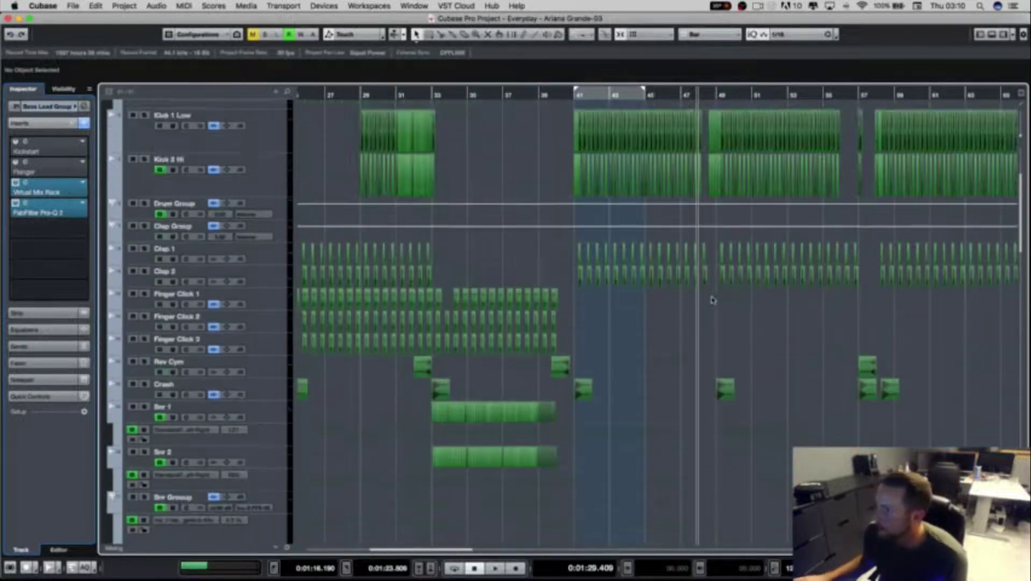
scroll(709, 299, down, 4)
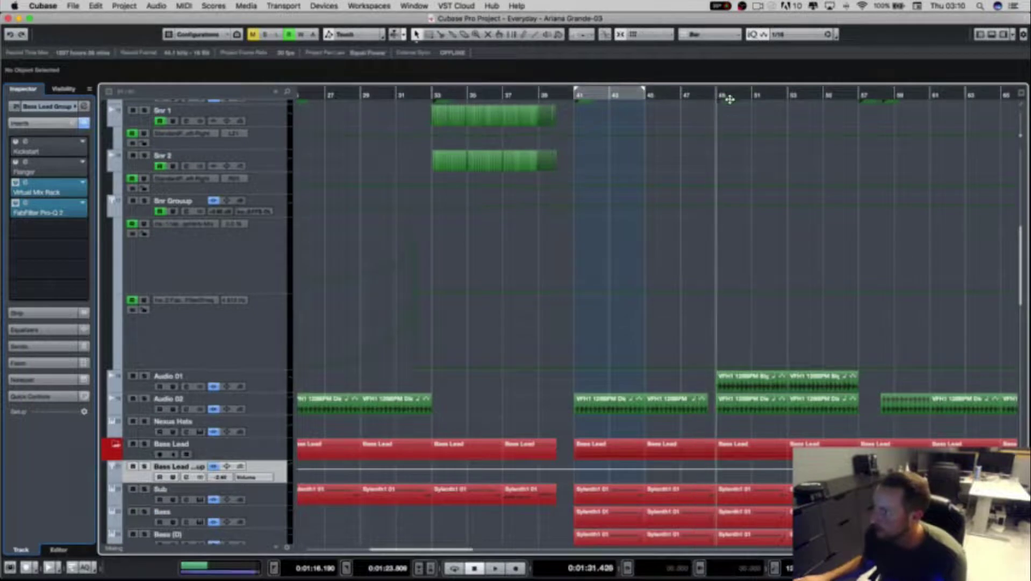
click(144, 375)
key(space)
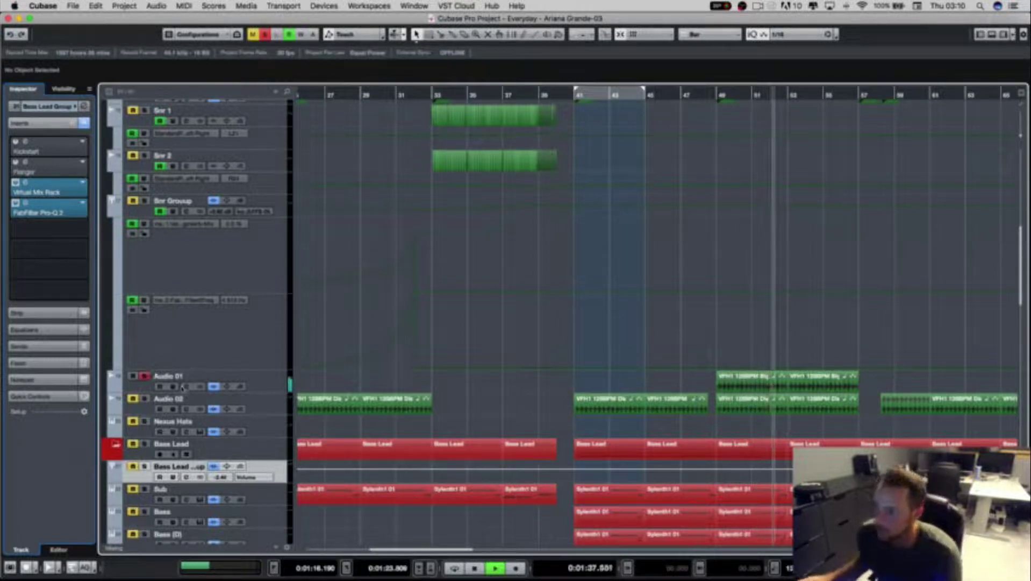
key(space)
click(145, 399)
key(space)
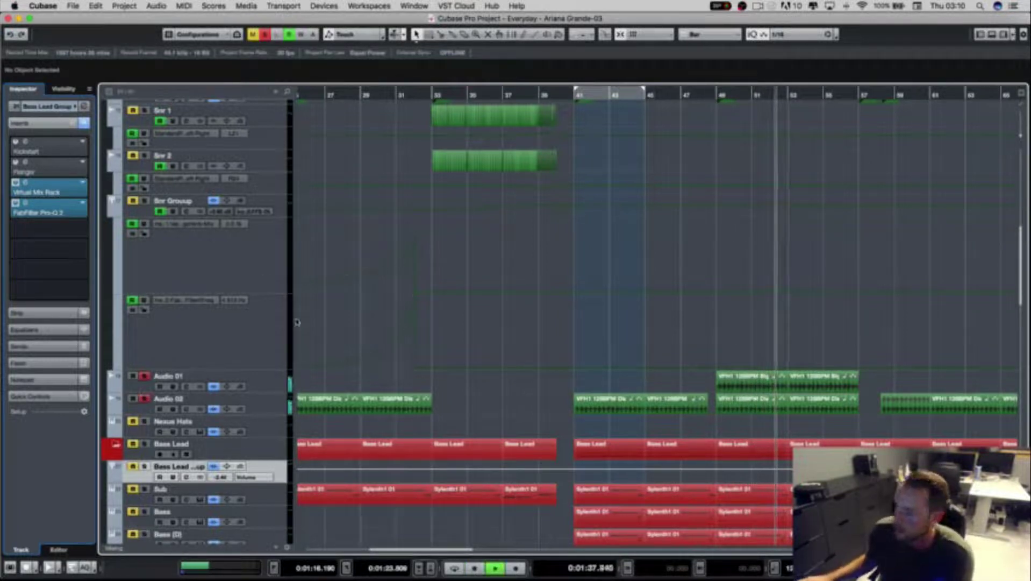
Step: Solo the whole Drums folder and play it from bar 44 and again from bar 49
scroll(282, 318, up, 1)
scroll(282, 318, up, 10)
key(space)
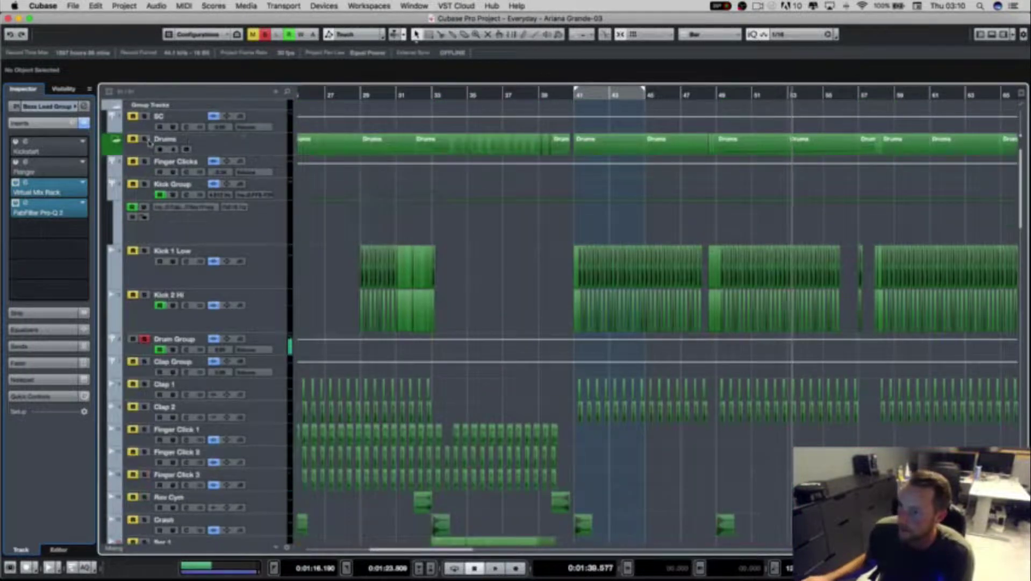
scroll(538, 242, down, 10)
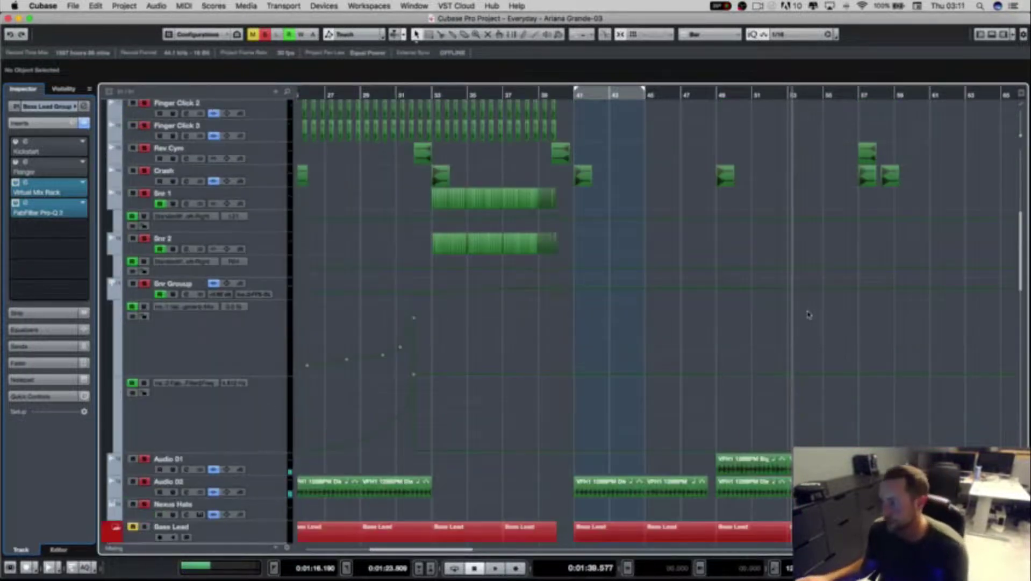
click(631, 96)
click(627, 97)
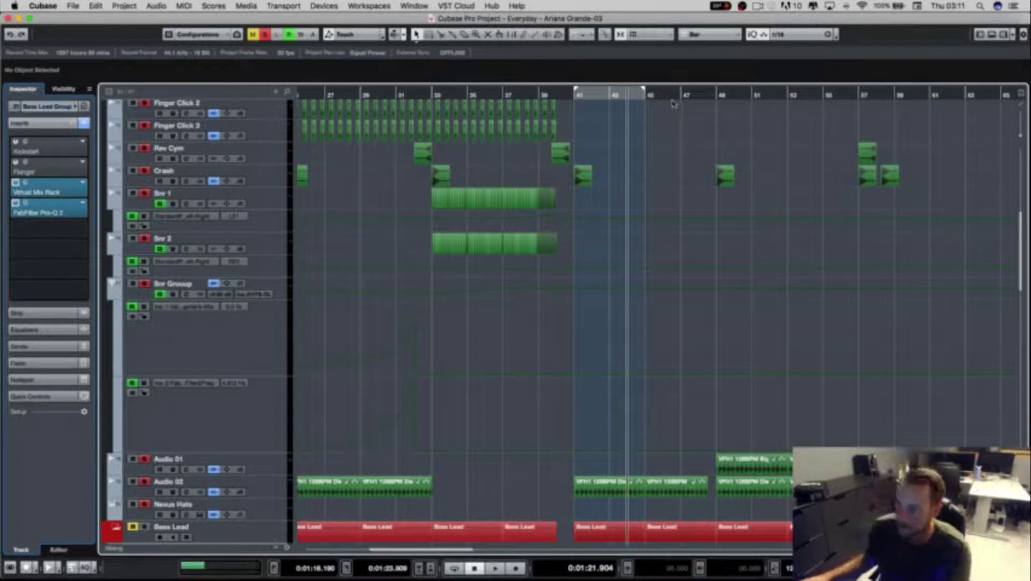
key(space)
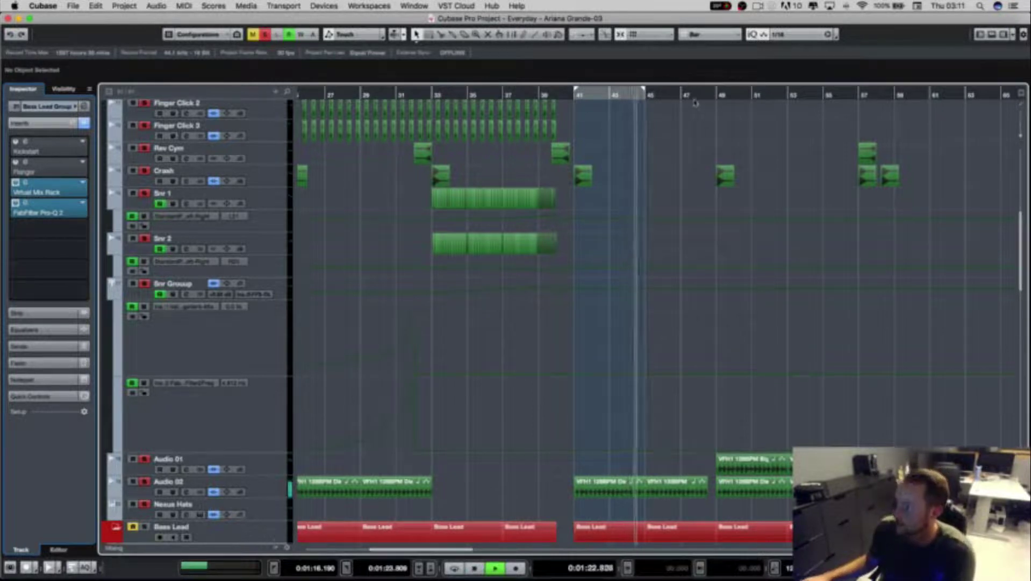
click(718, 96)
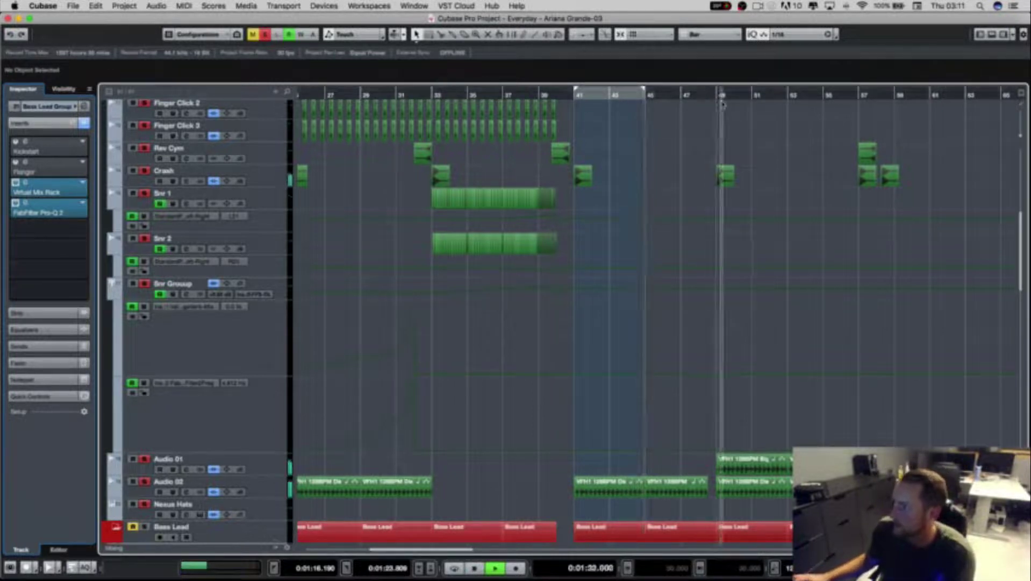
scroll(719, 322, up, 10)
key(space)
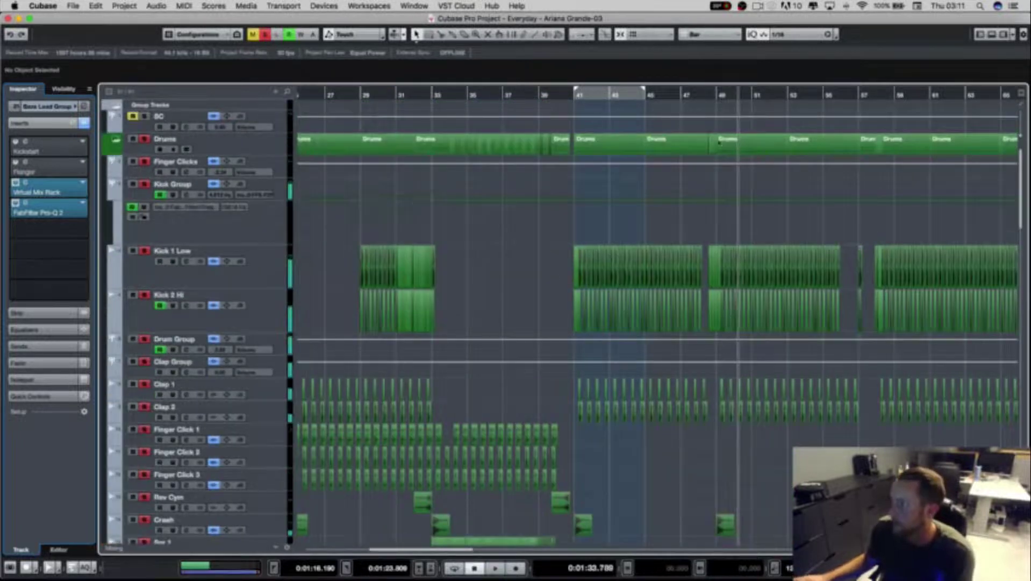
Step: Play the soloed kick fill from bar 48 into bar 49
drag(715, 96, 419, 111)
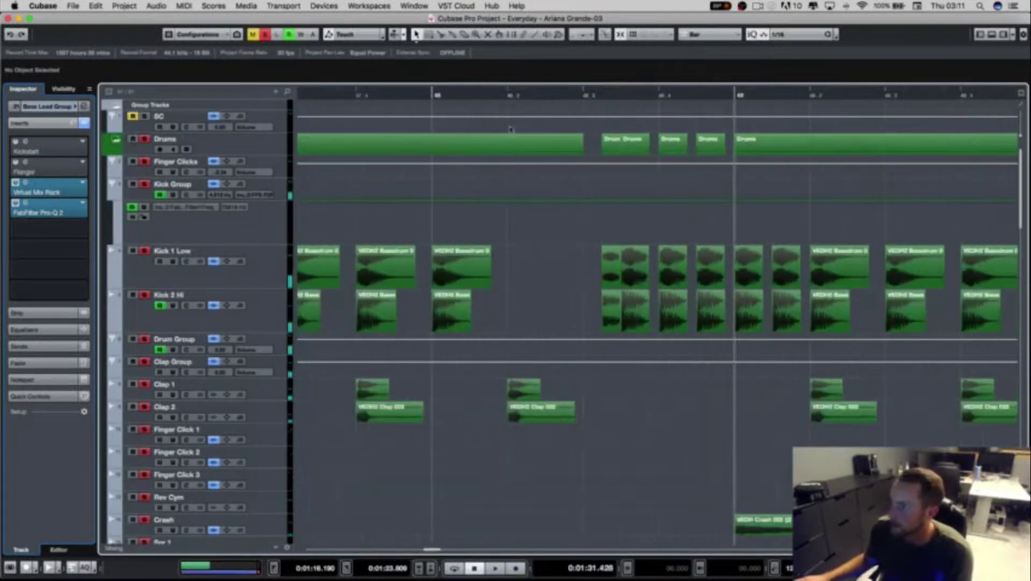
click(435, 95)
key(space)
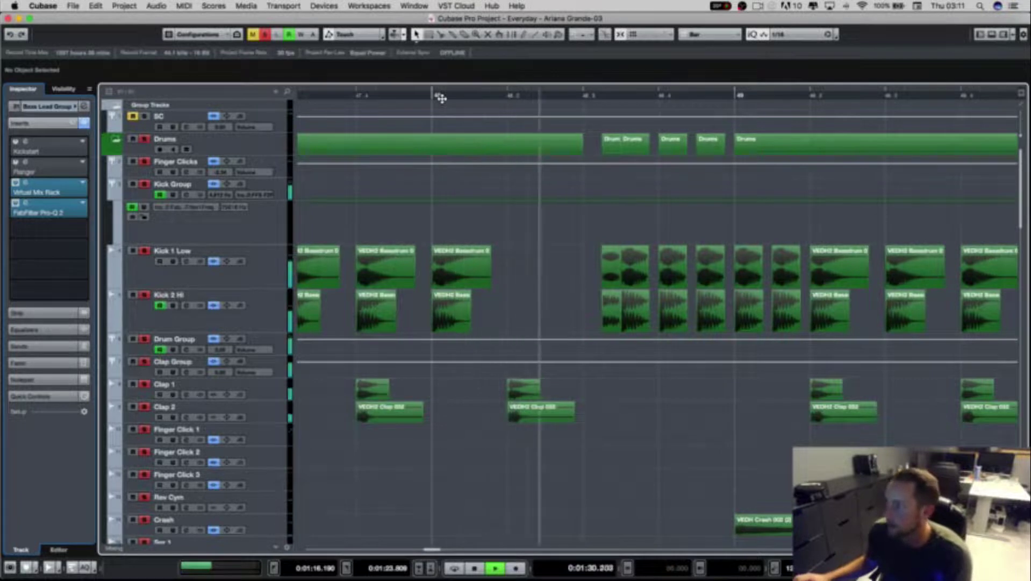
key(space)
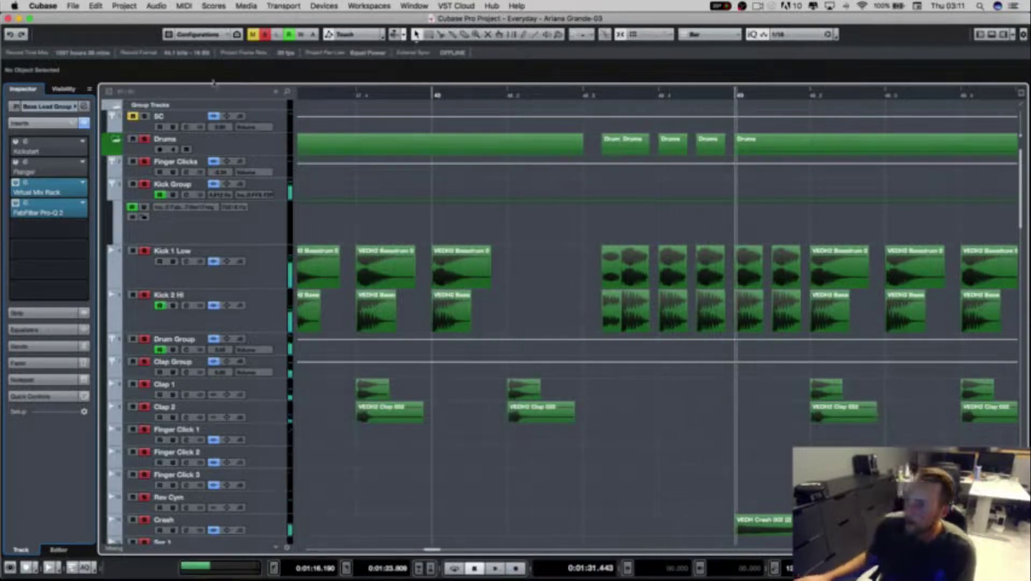
Step: Clear all solos and play the full mix through the kick fill into bar 49
click(265, 35)
key(space)
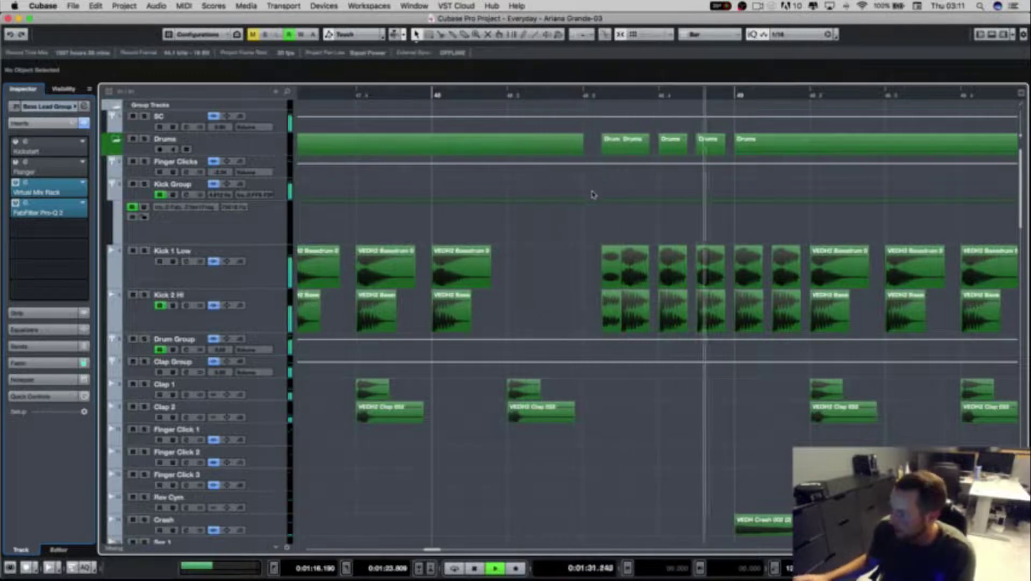
scroll(666, 330, down, 10)
key(space)
Step: Play the full mix from bar 47 while looking over the vocal and sampler tracks entering the second half of the drop
key(alt+shift+z)
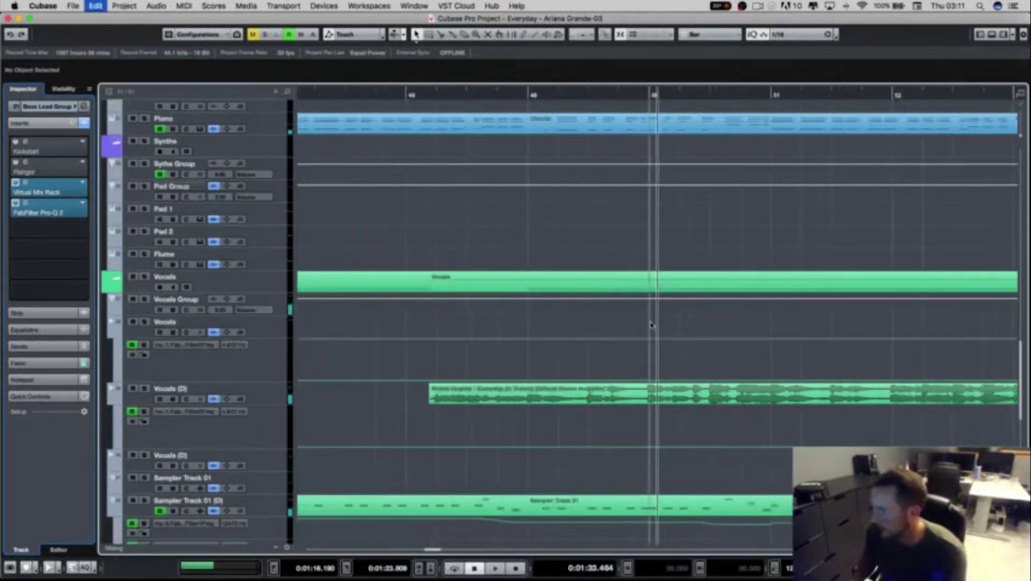
key(g)
key(g)
key(g)
key(g)
key(g)
key(g)
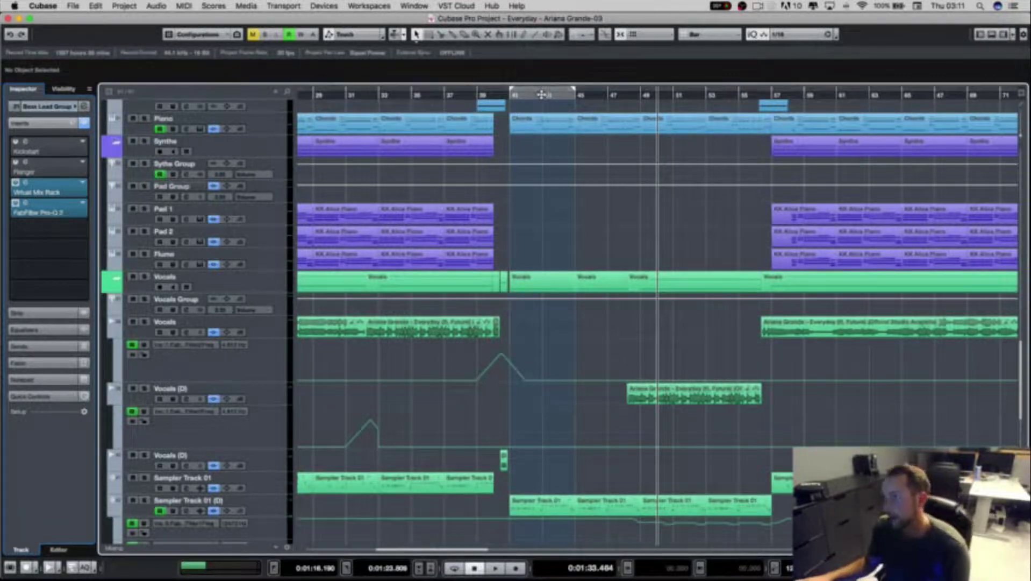
click(612, 95)
key(space)
scroll(657, 416, down, 10)
scroll(711, 413, up, 10)
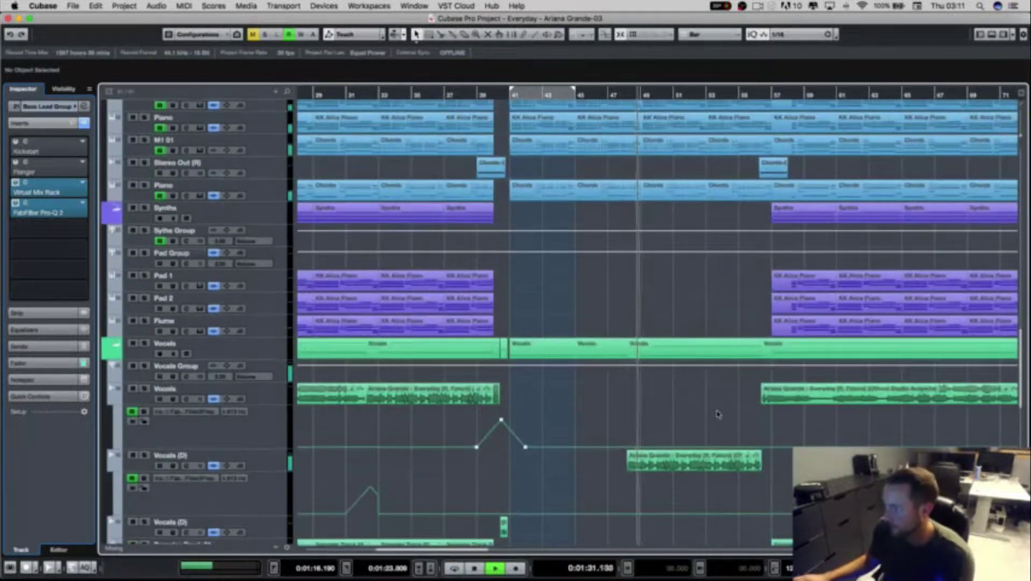
scroll(718, 414, down, 4)
scroll(718, 426, down, 1)
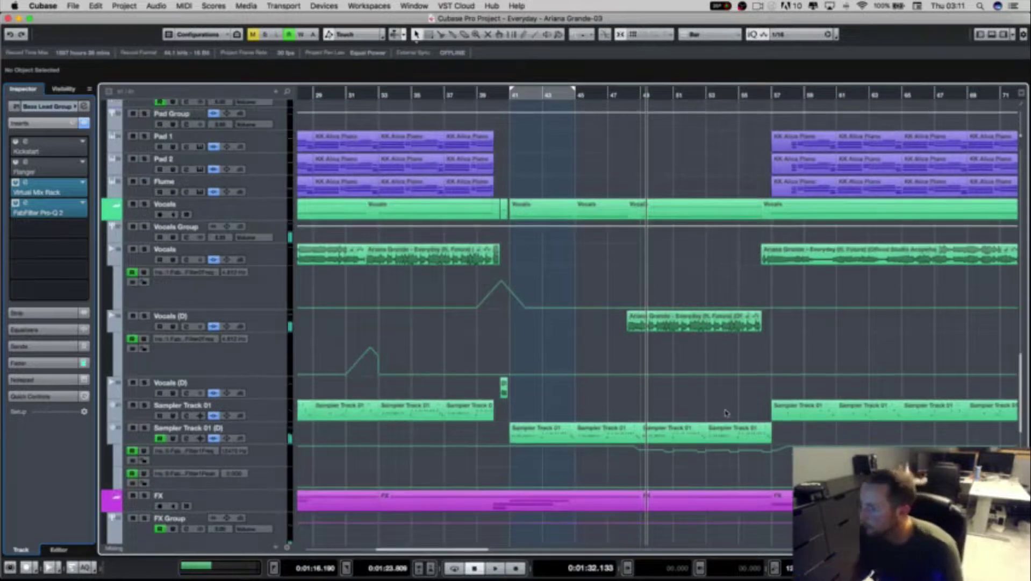
Step: Examine the filter automation beneath Sampler Track 01 (D) around bar 49 at a closer zoom
key(h)
key(h)
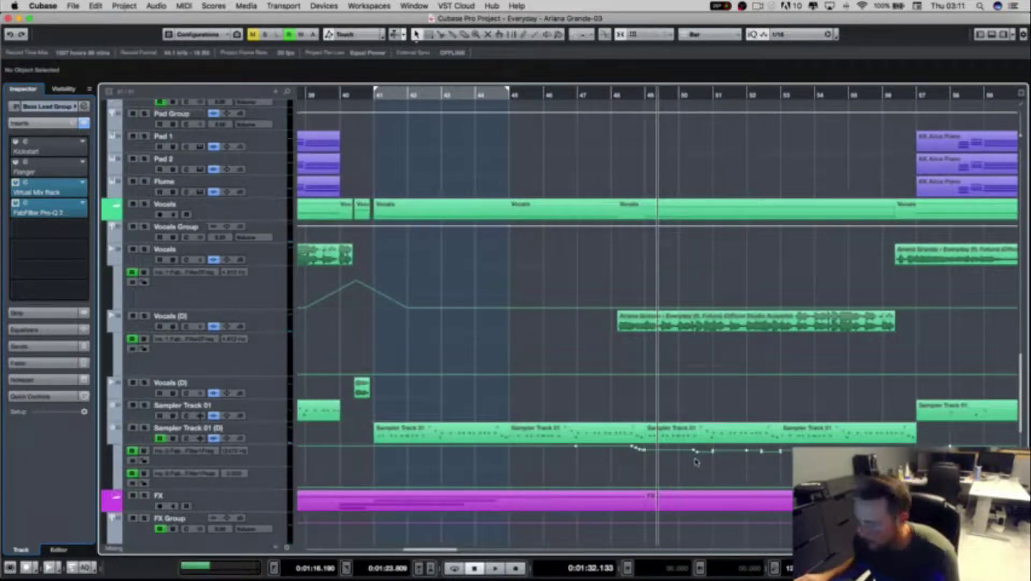
click(663, 465)
click(657, 469)
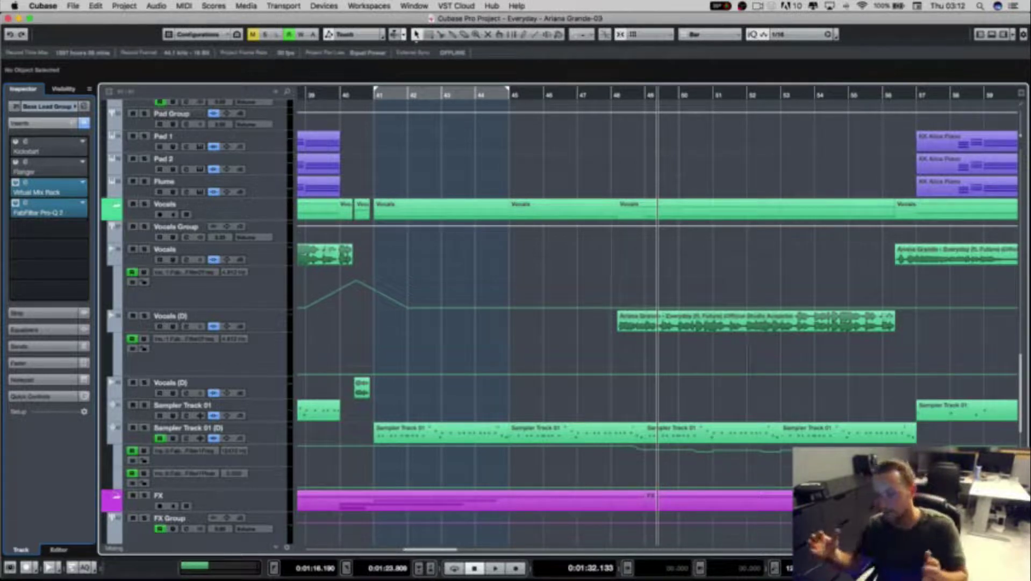
Step: Check the Sampler Track 01 (D) part starting at bar 49 and the Vocals (D) clip that runs alongside it
click(817, 436)
click(717, 439)
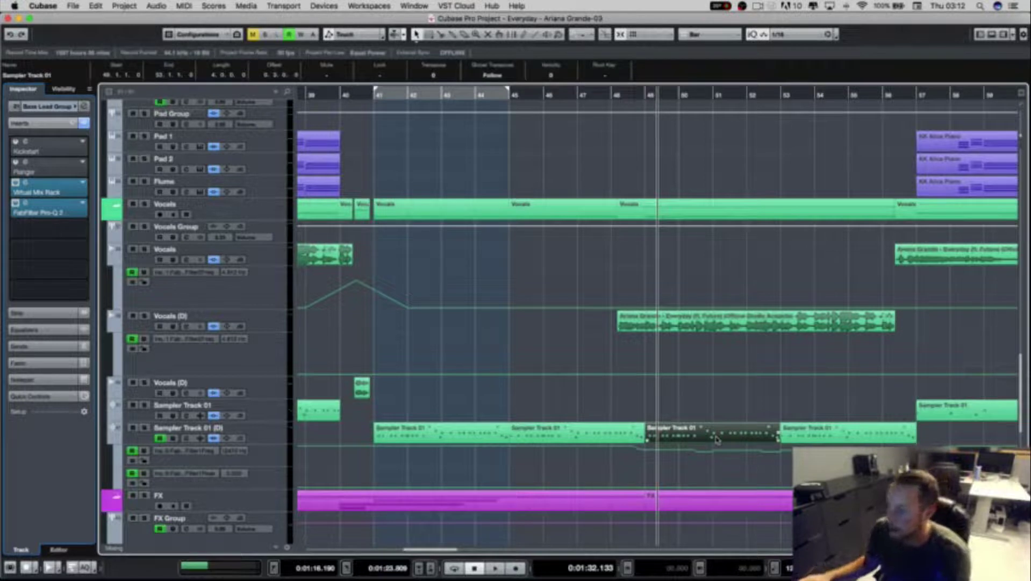
click(731, 409)
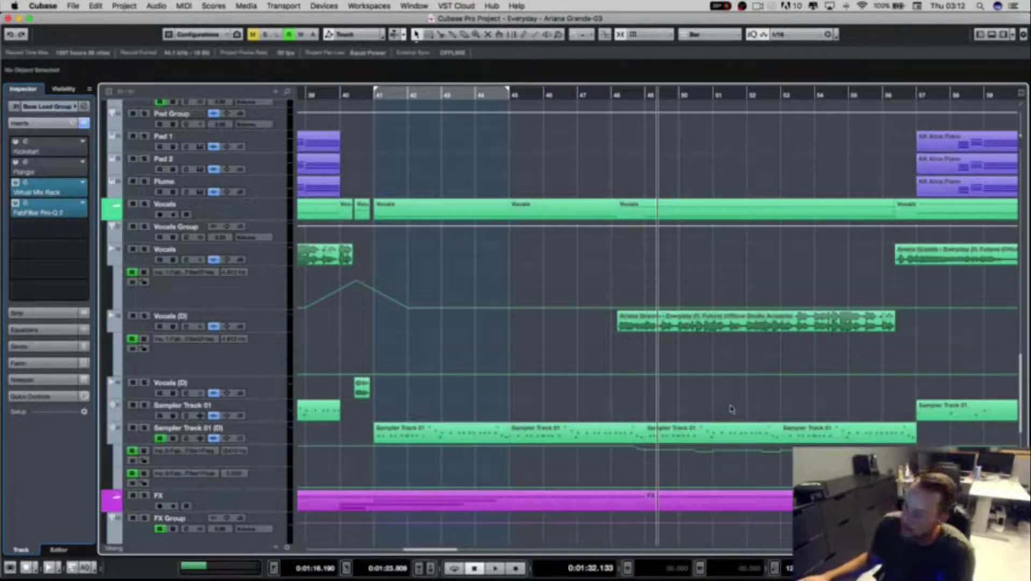
drag(595, 361, 925, 327)
click(932, 326)
Step: Reduce the track heights and look over the wider arrangement from the FX and vocals to the bass and drums
key(g)
key(g)
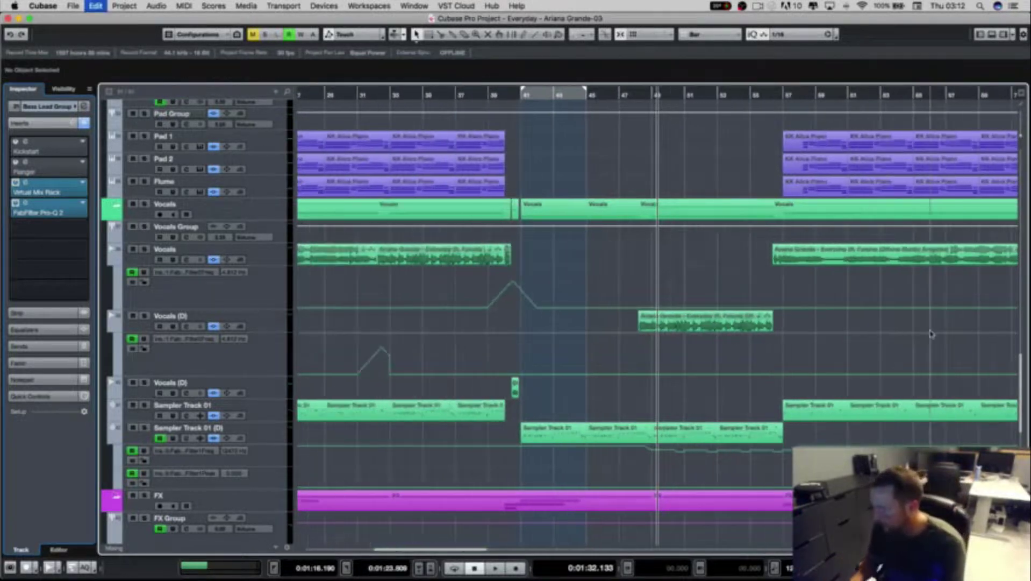
key(shift+g)
scroll(880, 363, down, 1)
key(shift+g)
scroll(846, 359, up, 12)
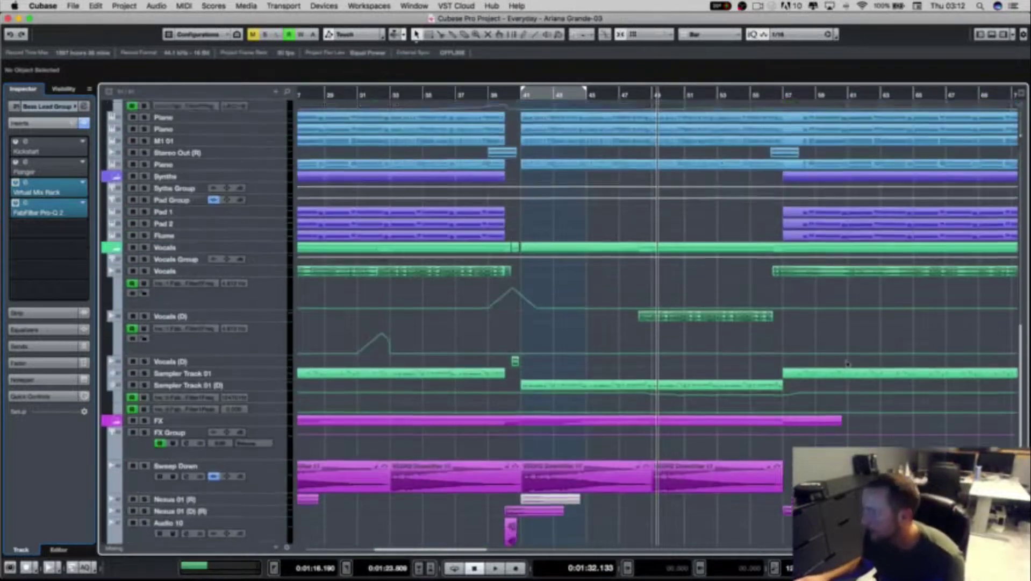
scroll(853, 371, up, 6)
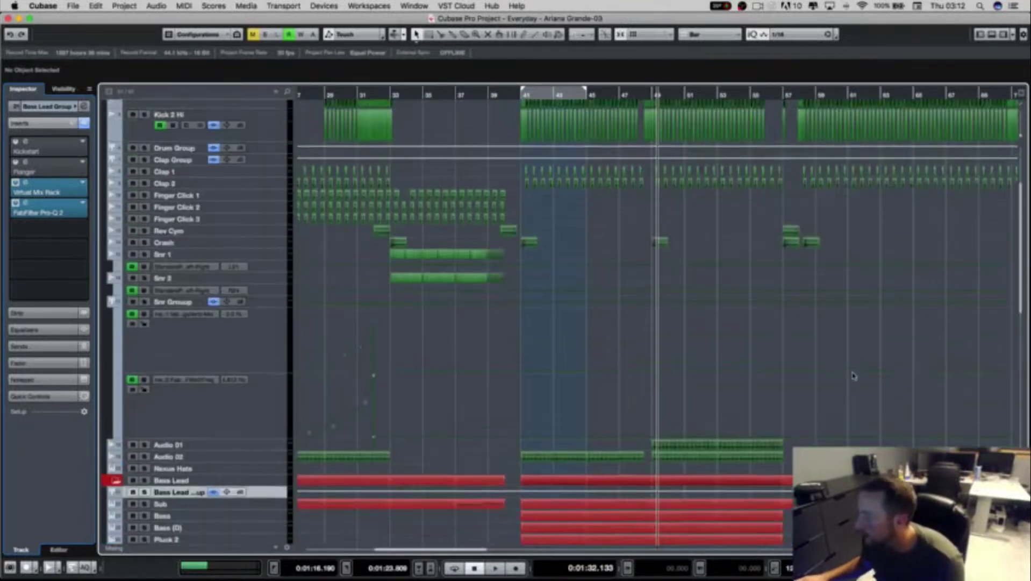
Step: Play the drop from around bar 43 through bar 57 while looking over the bass, keys, vocal and FX tracks
scroll(849, 376, down, 15)
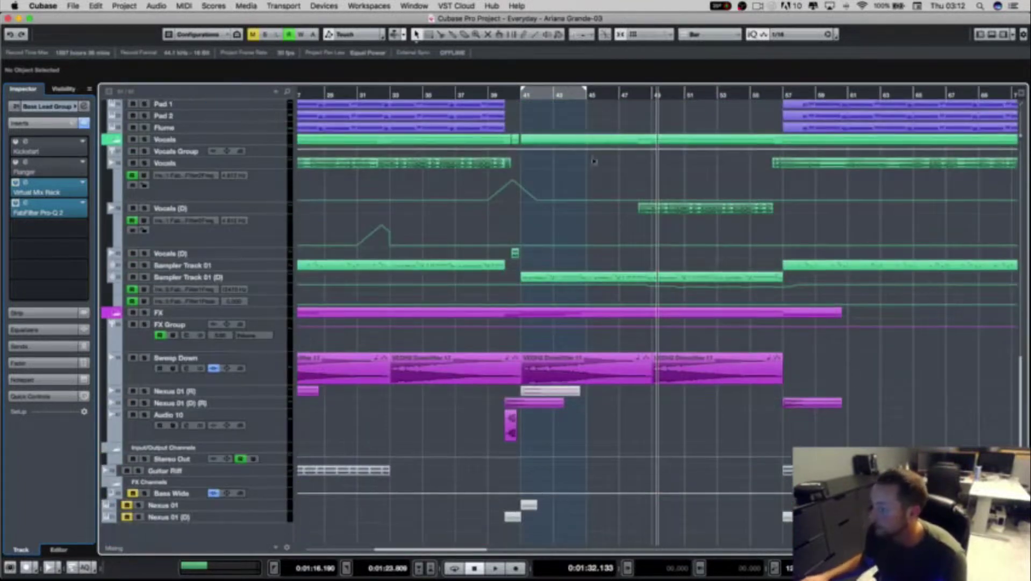
click(566, 95)
key(space)
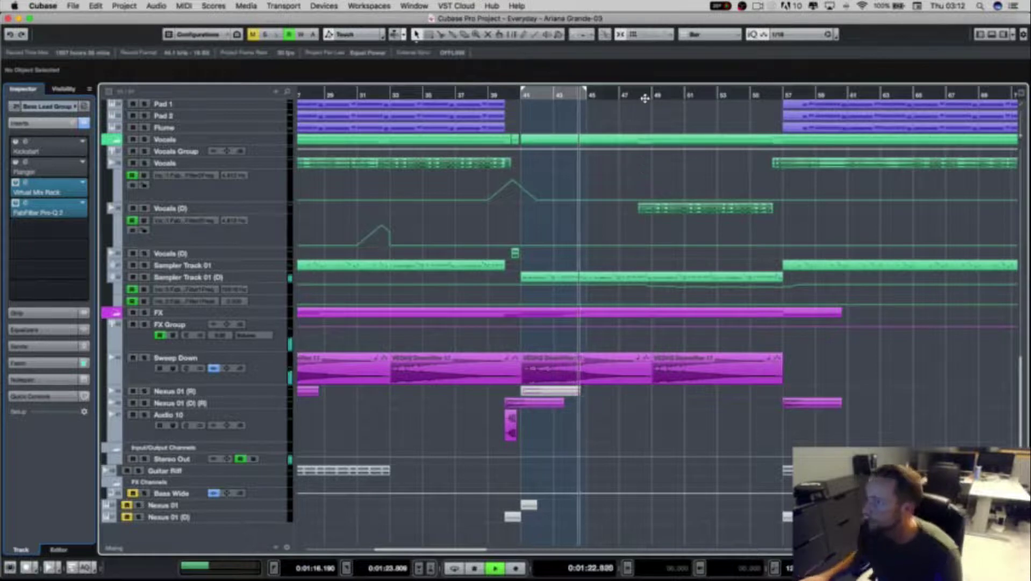
scroll(686, 172, up, 10)
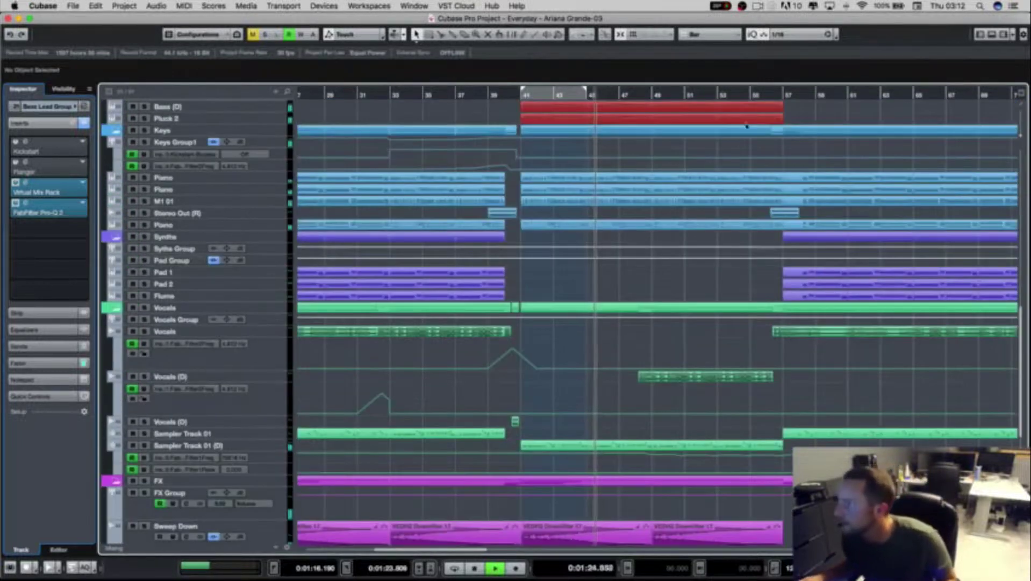
scroll(659, 317, down, 5)
scroll(656, 317, down, 3)
scroll(656, 317, right, 5)
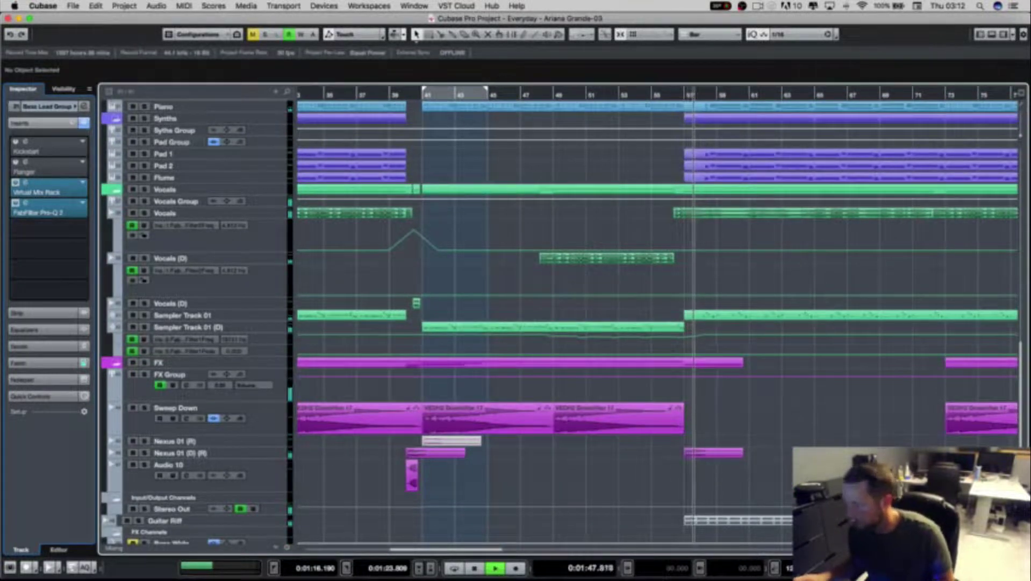
key(space)
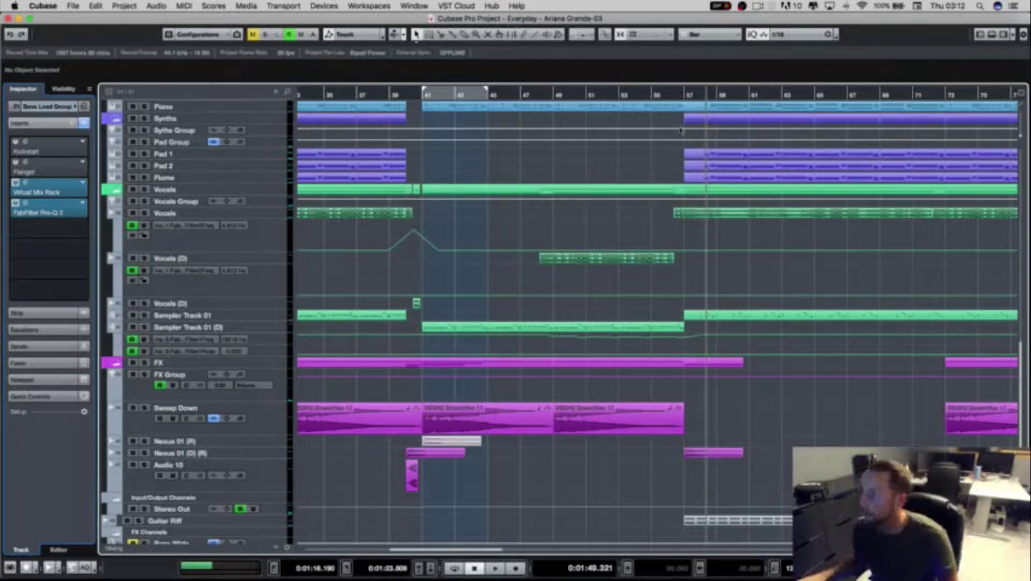
Step: Play the transition from bar 56 into bar 57 at a closer zoom on the vocal, sampler and FX tracks
scroll(680, 134, up, 8)
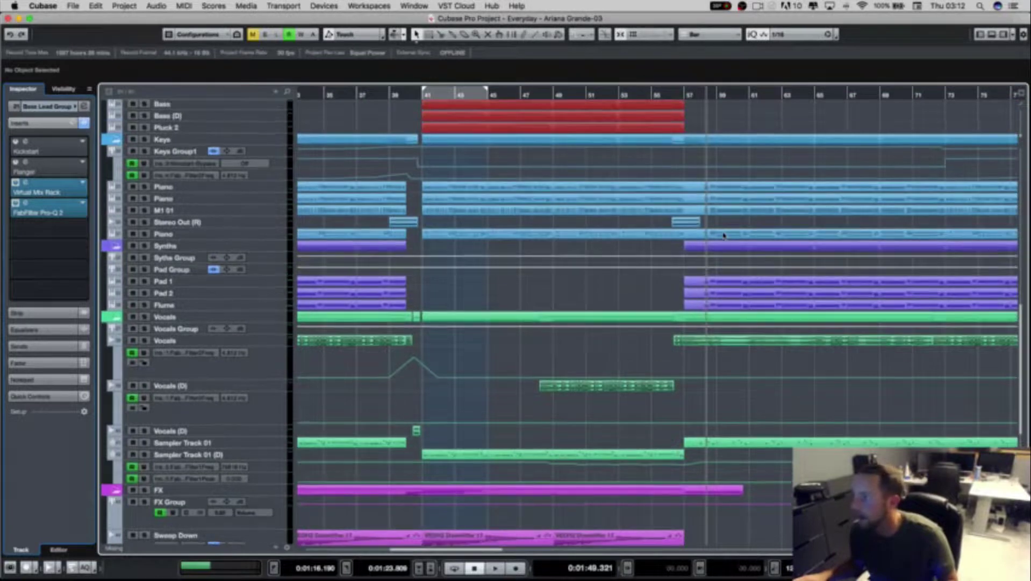
drag(680, 94, 668, 132)
scroll(725, 241, down, 11)
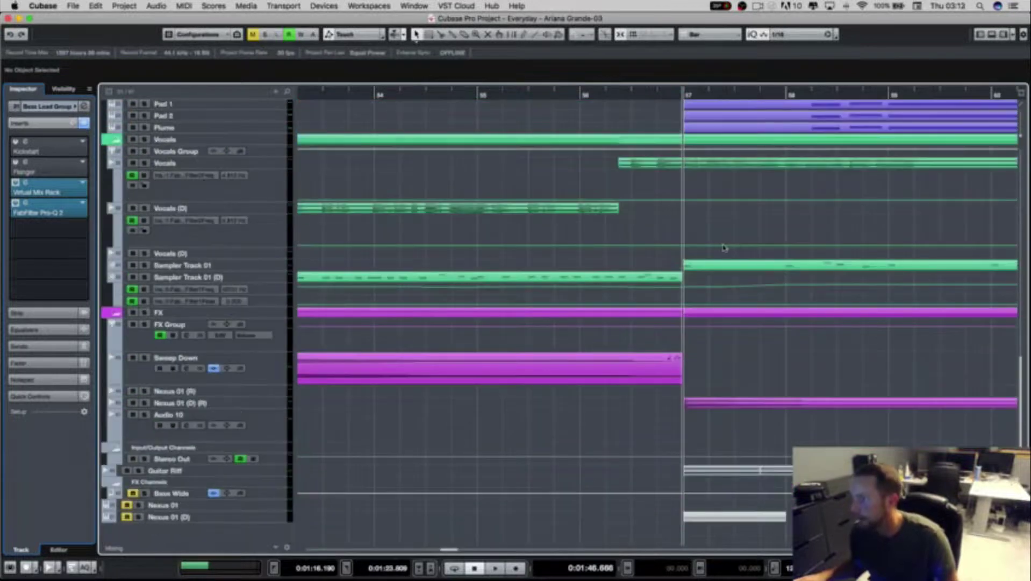
click(581, 95)
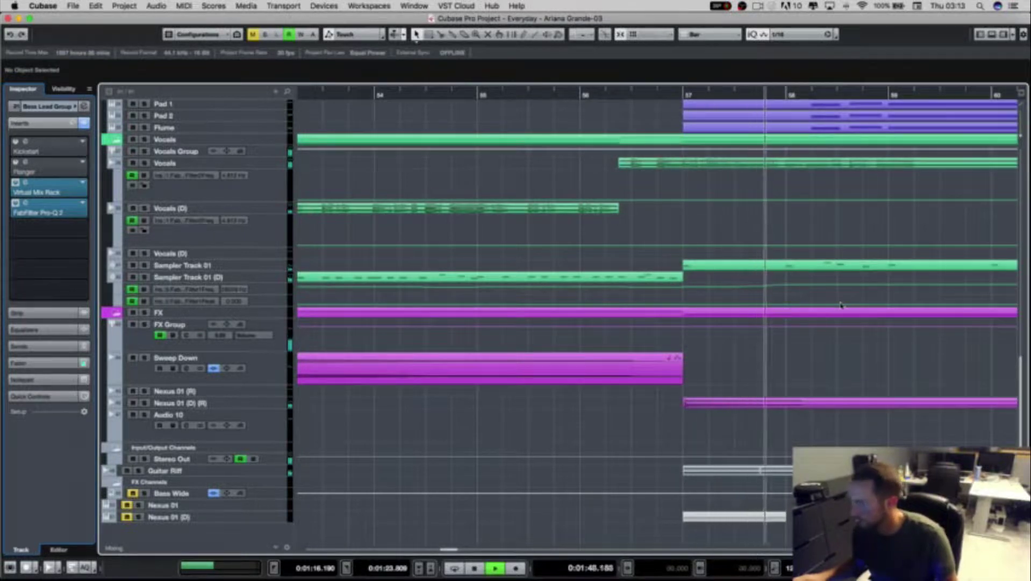
key(space)
Step: Examine the kick, clap and crash parts around bars 56 to 58 and play them from just before bar 57
scroll(825, 339, up, 10)
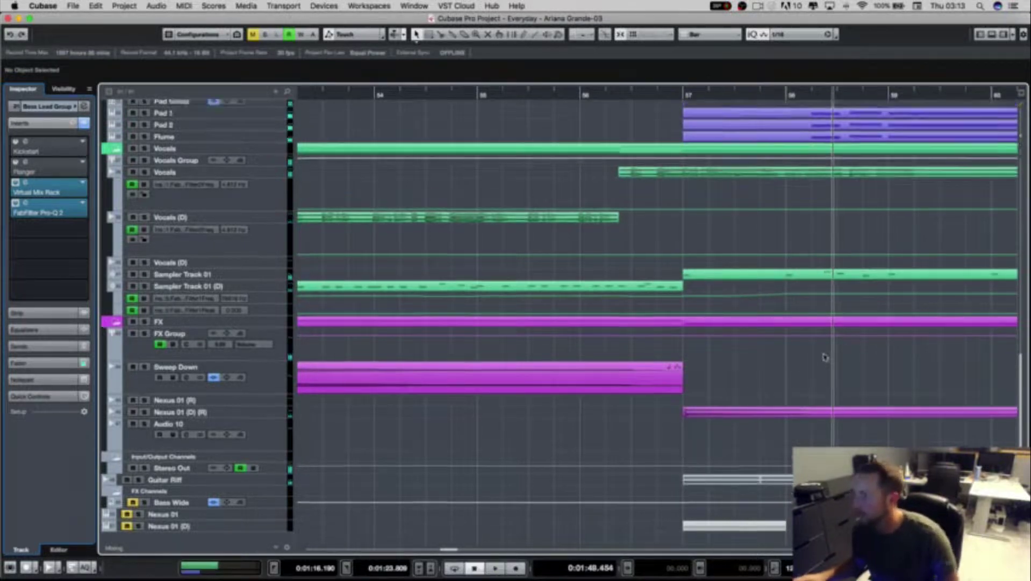
scroll(861, 425, right, 3)
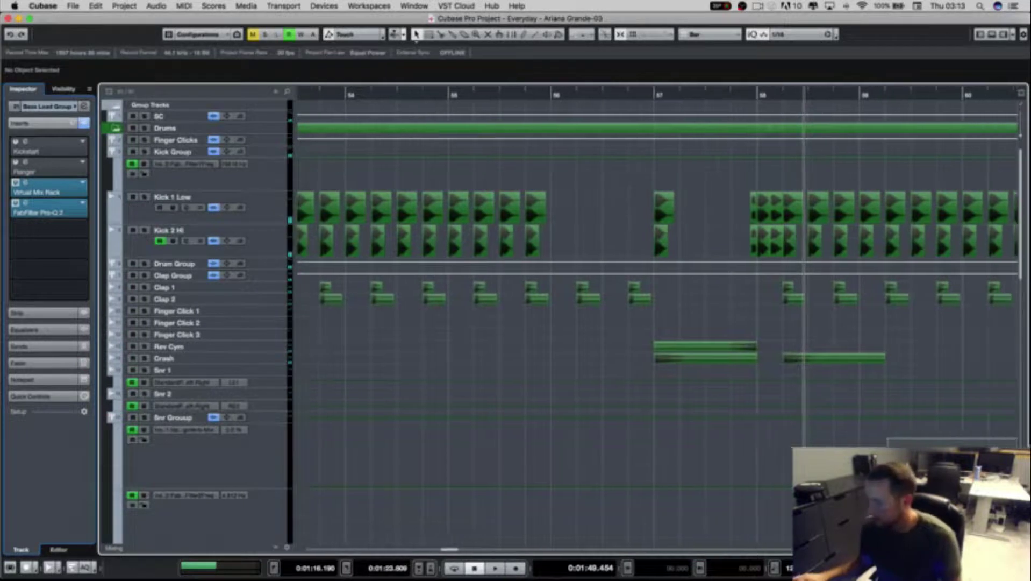
scroll(735, 328, down, 1)
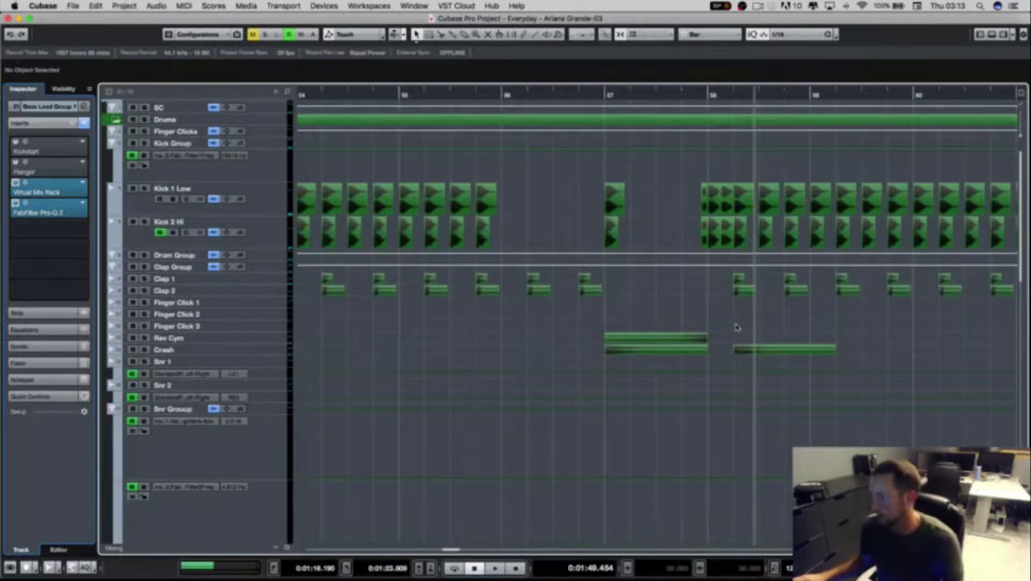
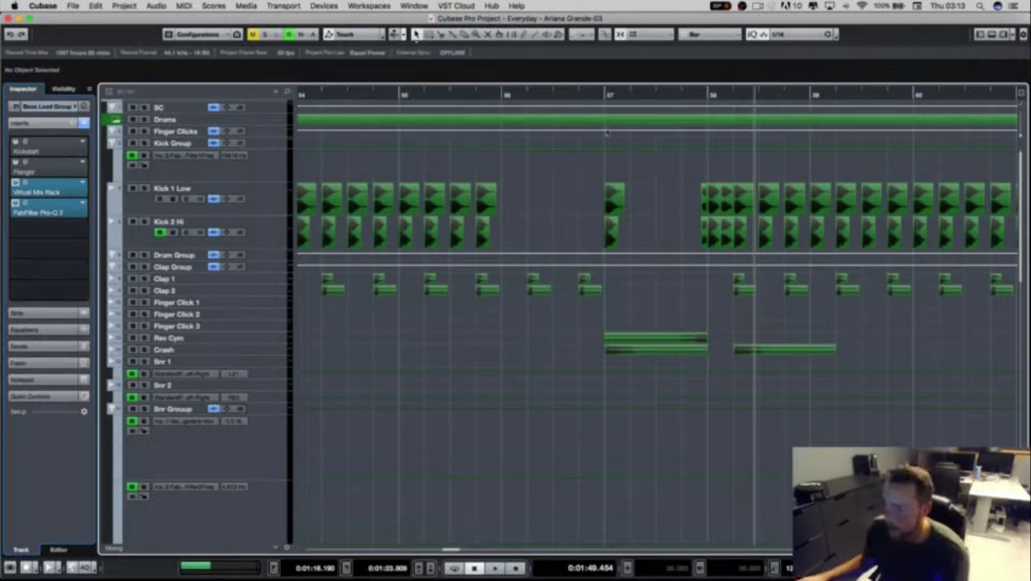
click(595, 97)
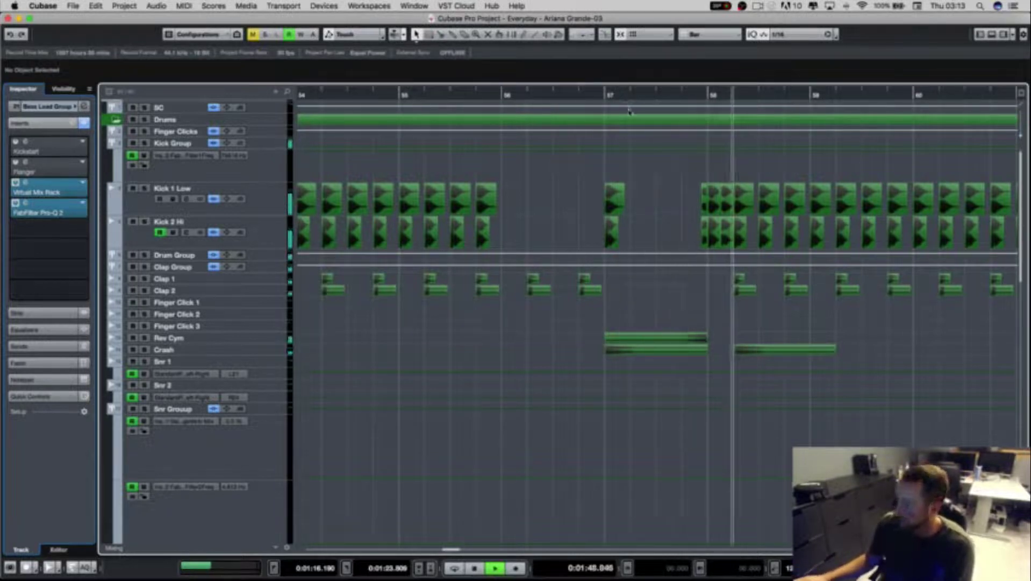
key(g)
key(g)
key(g)
key(g)
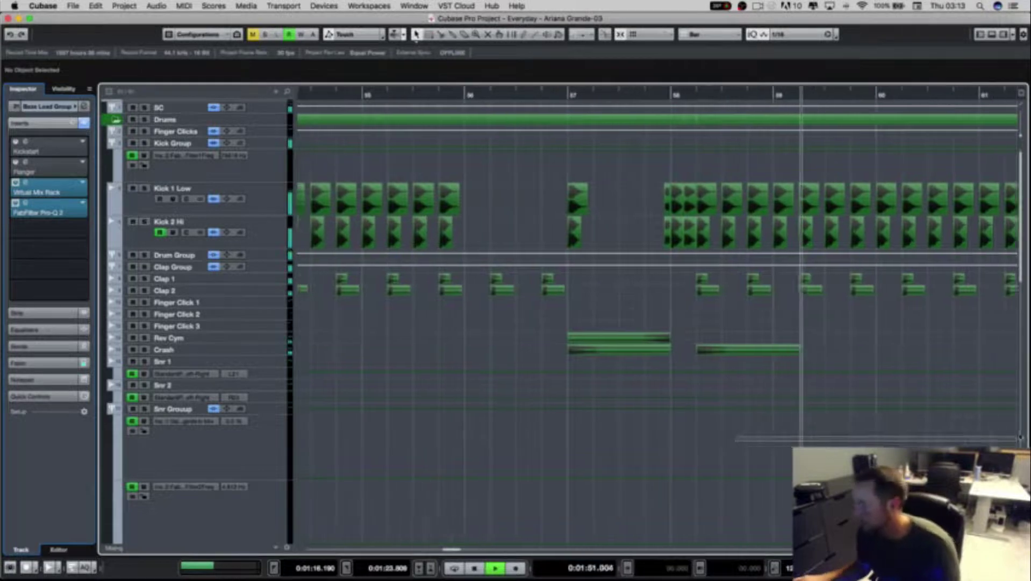
key(g)
key(g)
key(g)
key(g)
key(g)
key(g)
key(g)
key(g)
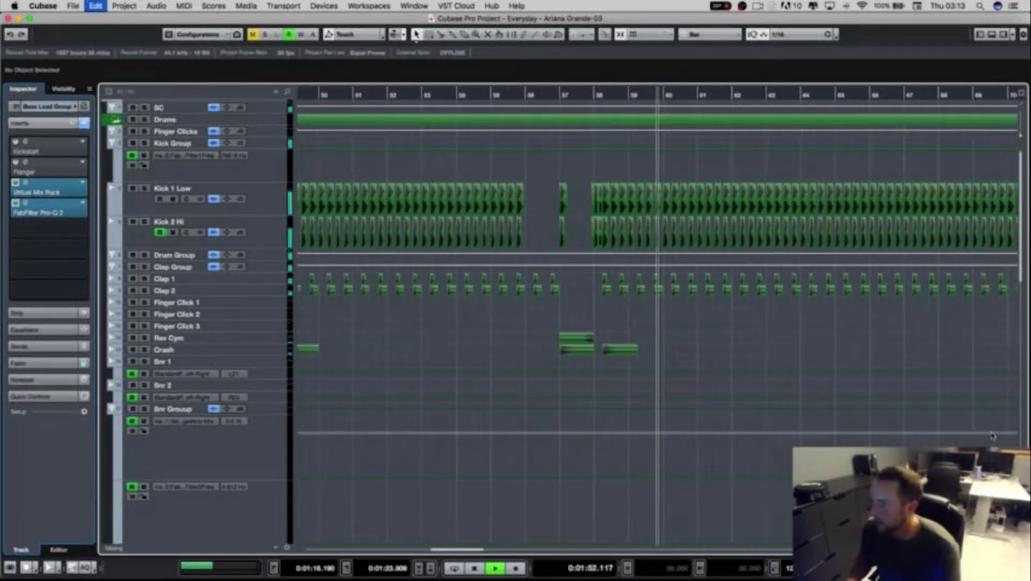
Step: Look over the bass, keys, pads, vocals and FX in the section after bar 57 and resume playback near bar 61
scroll(838, 427, down, 10)
key(space)
scroll(807, 400, down, 15)
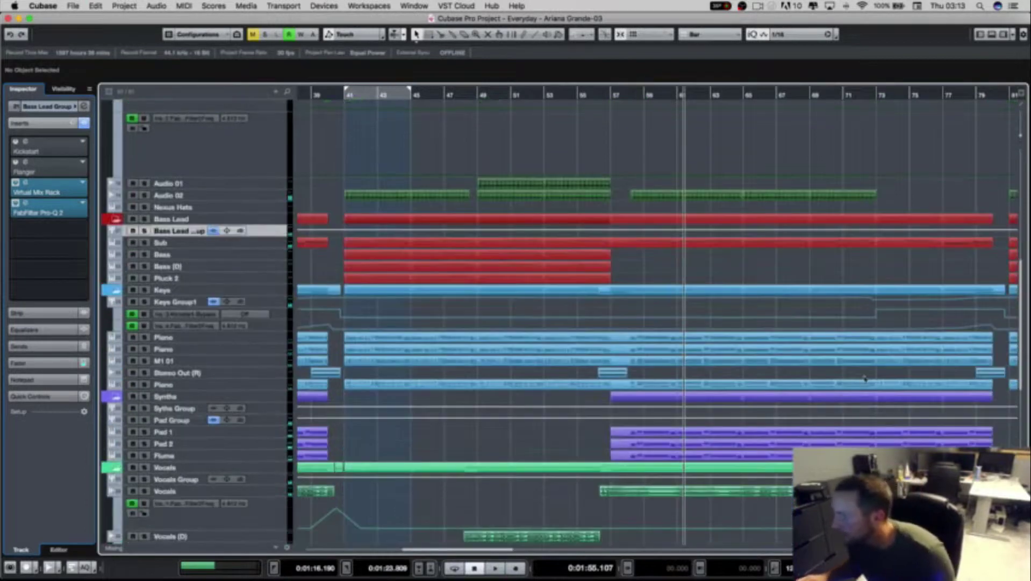
scroll(836, 373, down, 3)
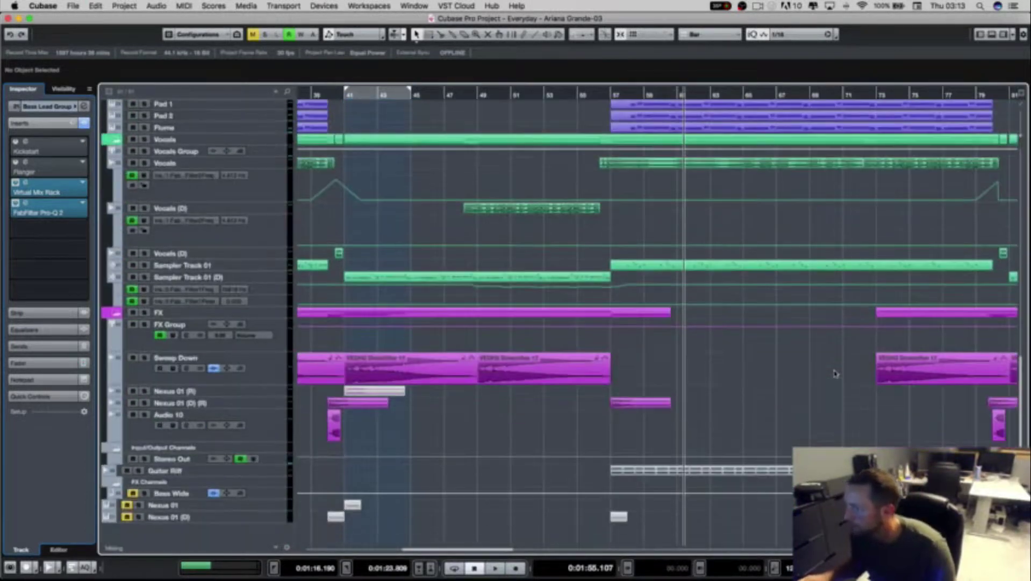
key(space)
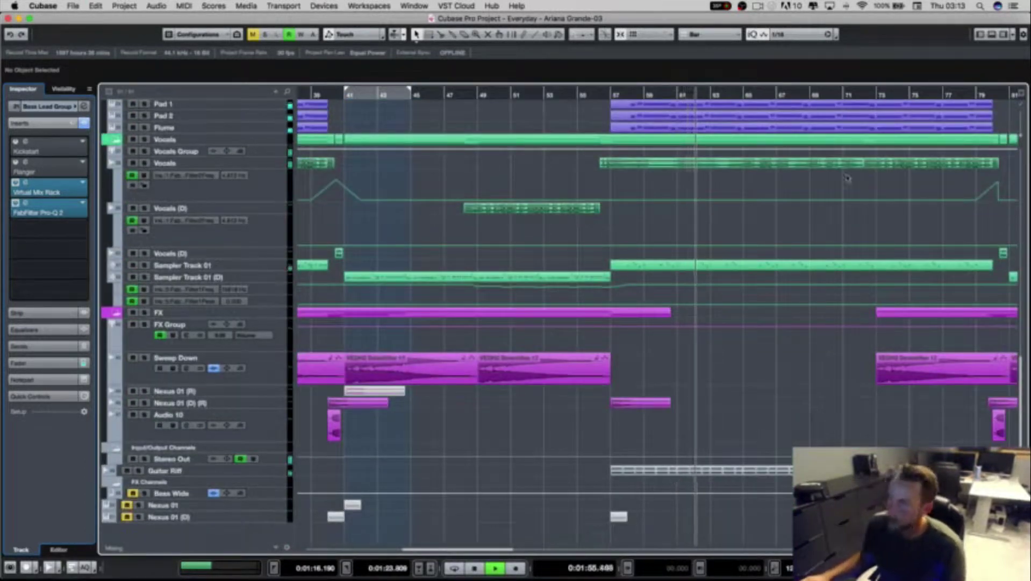
Step: Play the second build-up from around bar 72 while checking the FX, keys automation, finger click and snare tracks
click(860, 93)
drag(912, 413, 1016, 431)
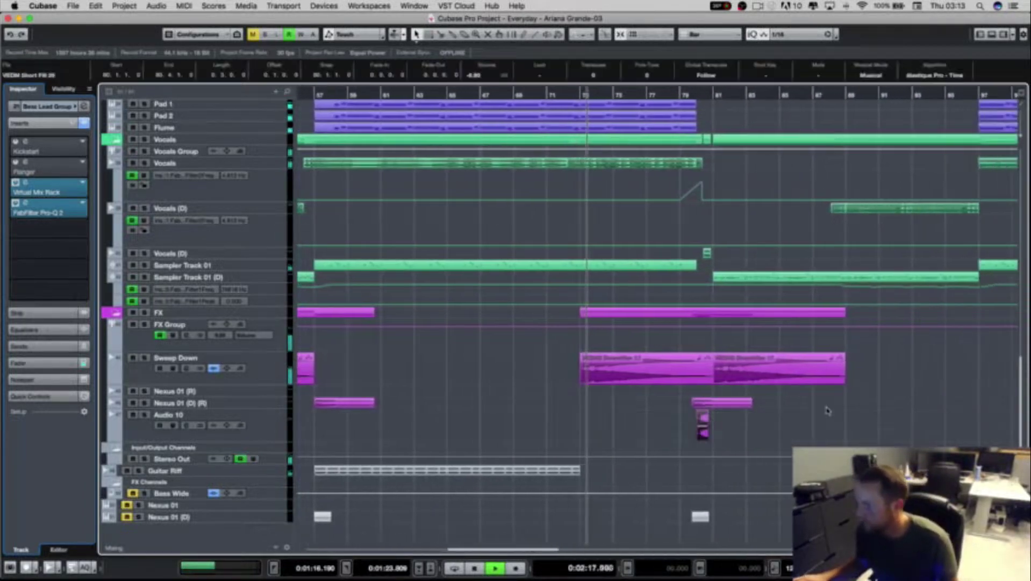
scroll(826, 410, up, 5)
scroll(586, 387, up, 13)
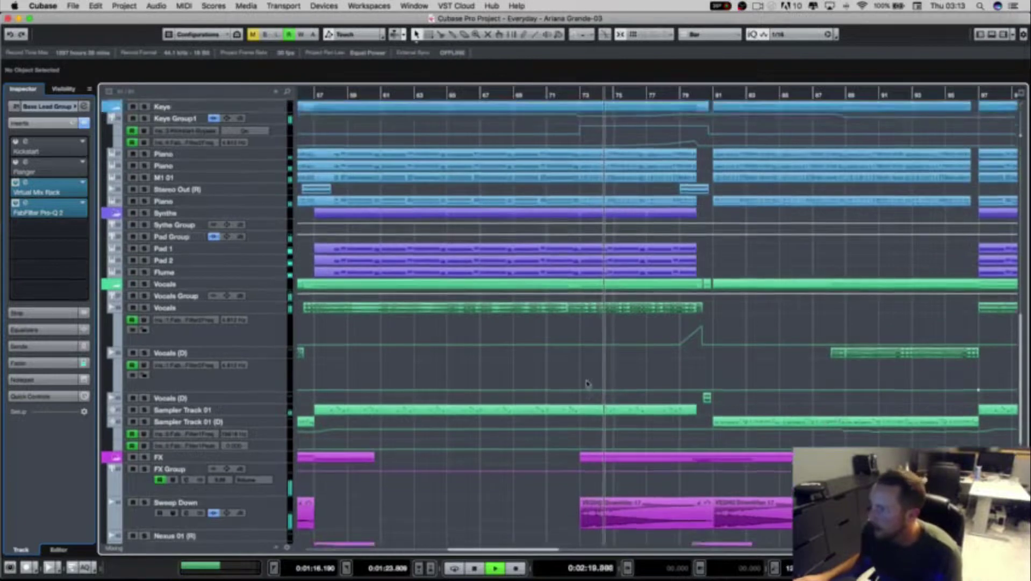
key(space)
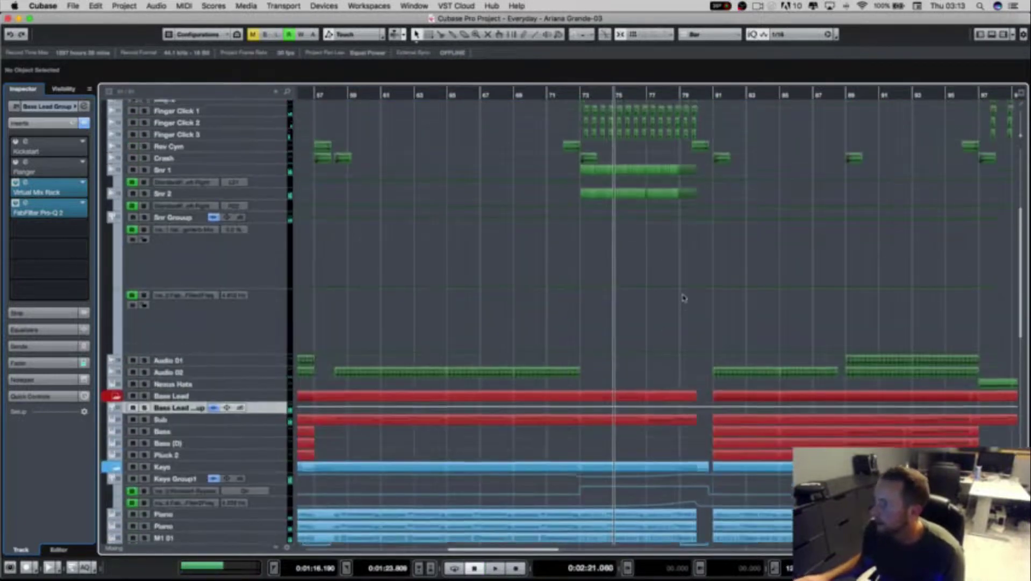
Step: Play from bar 79 into the second drop at bar 81, looking over the drums, vocals and FX
scroll(681, 298, up, 8)
click(682, 97)
key(space)
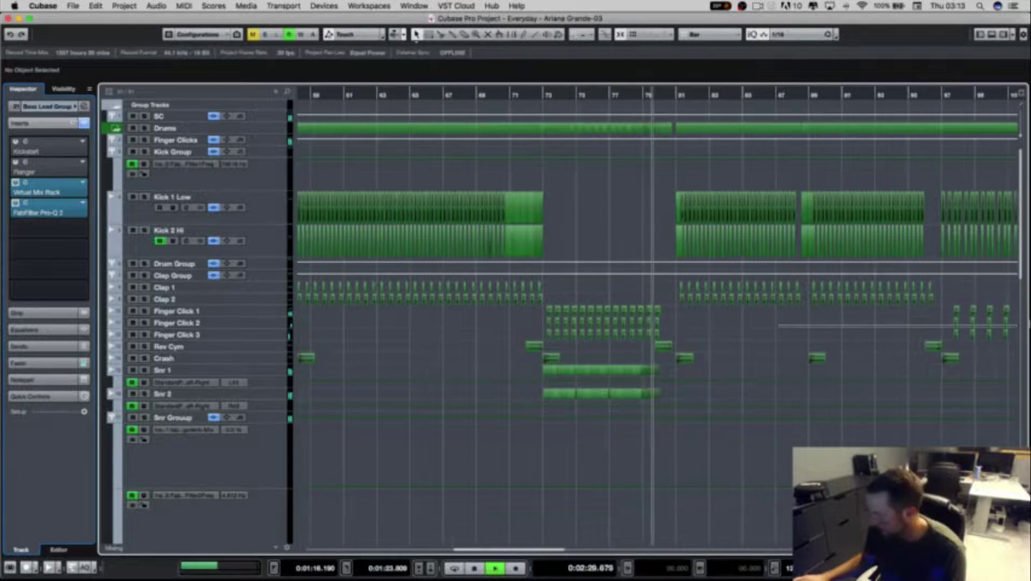
scroll(693, 333, right, 5)
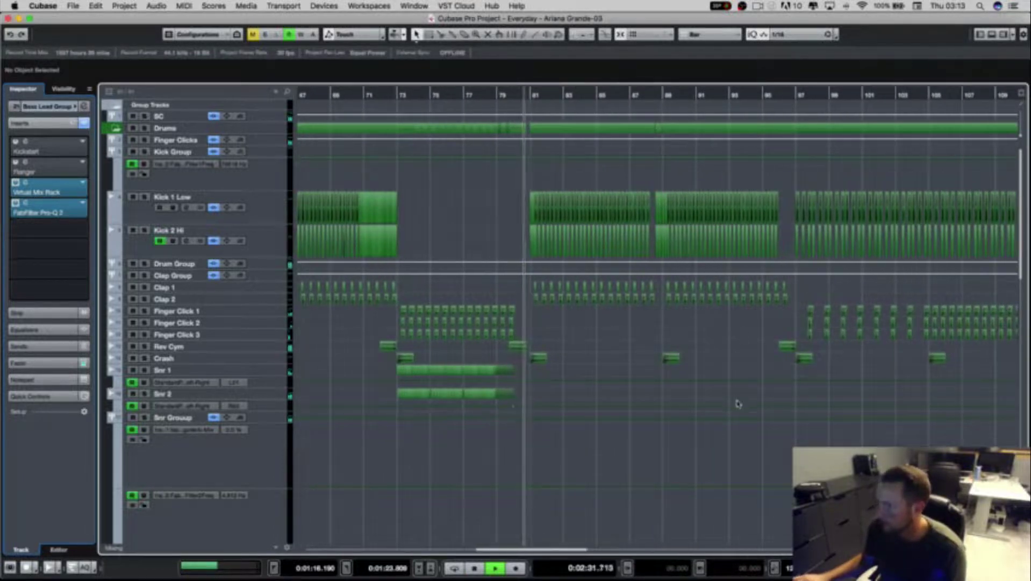
scroll(738, 405, down, 15)
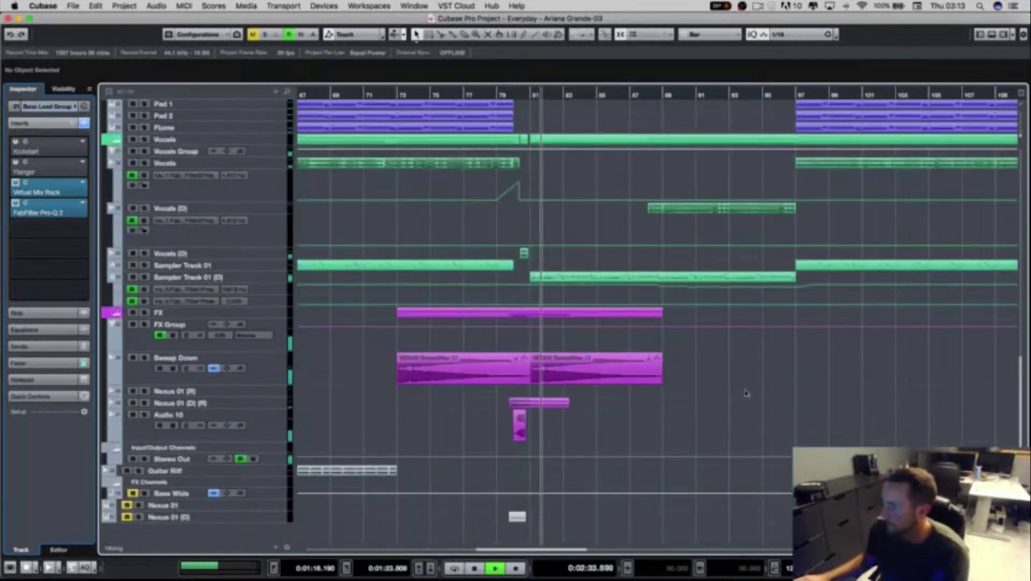
scroll(735, 392, right, 4)
key(space)
Step: Play the second drop from bar 87, checking how the Vocals (D) clip runs alongside the keys and sampler tracks
scroll(868, 385, up, 1)
scroll(868, 385, up, 4)
click(588, 94)
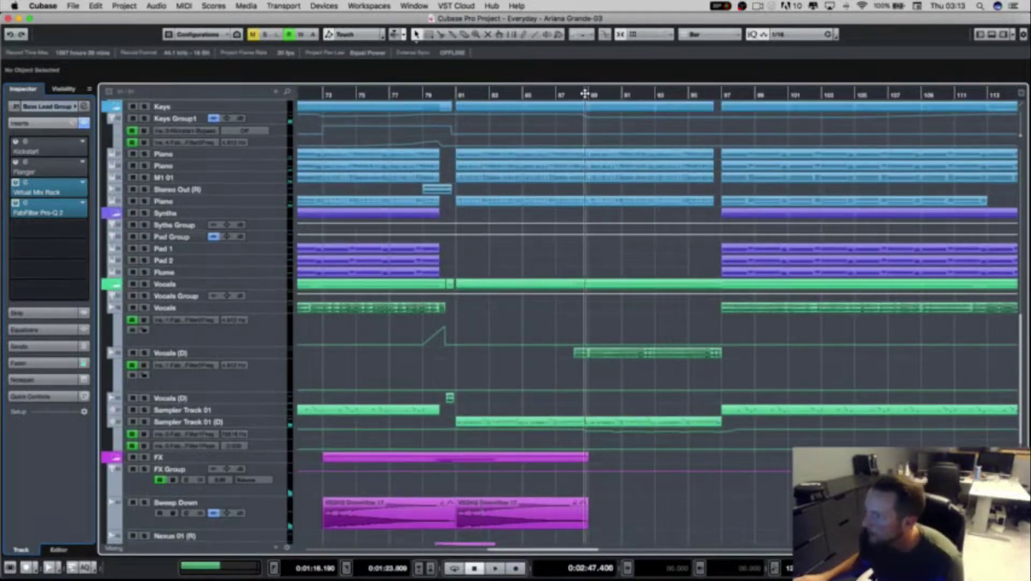
key(space)
key(space)
click(543, 96)
click(559, 95)
click(558, 96)
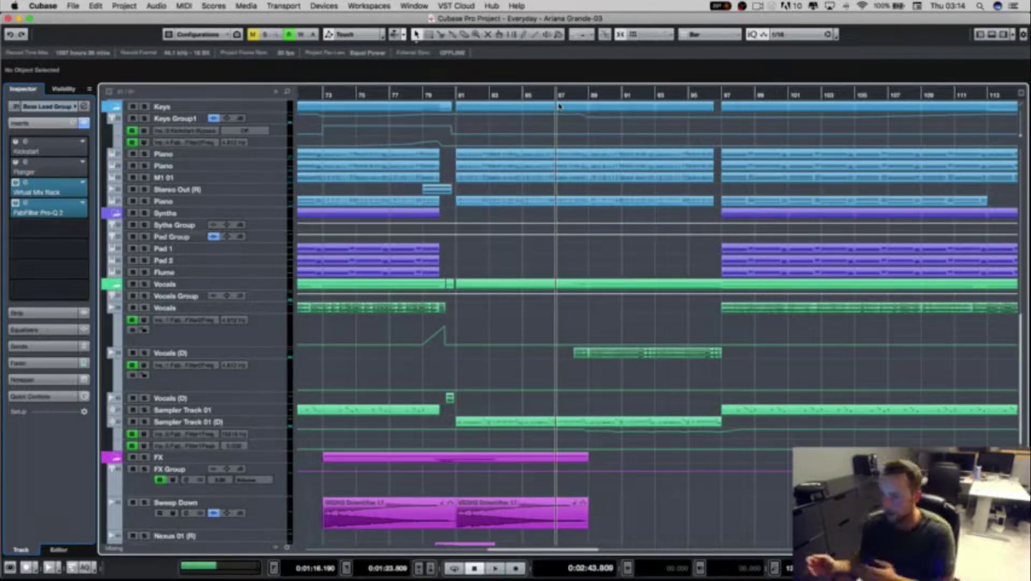
key(space)
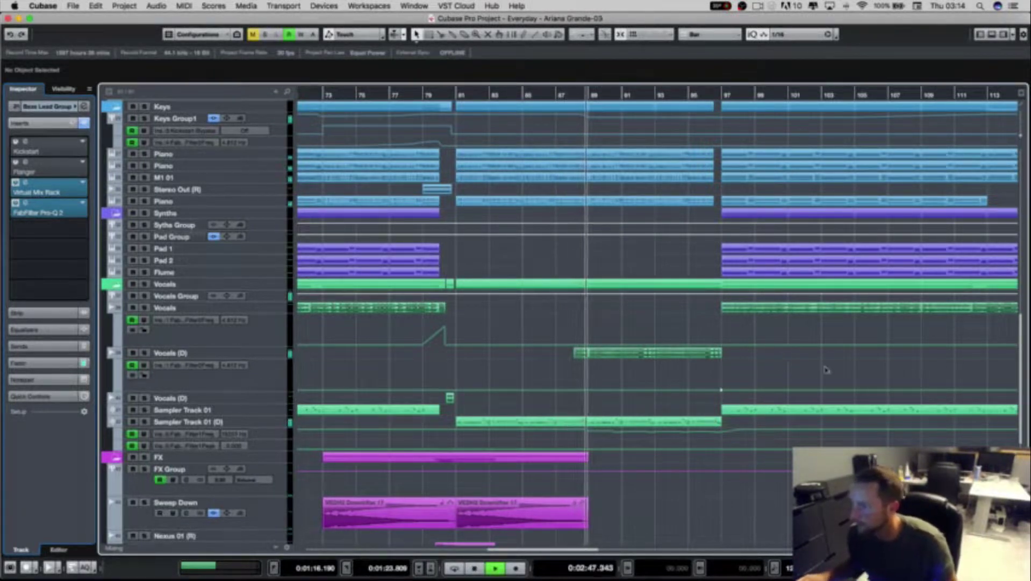
scroll(784, 365, right, 10)
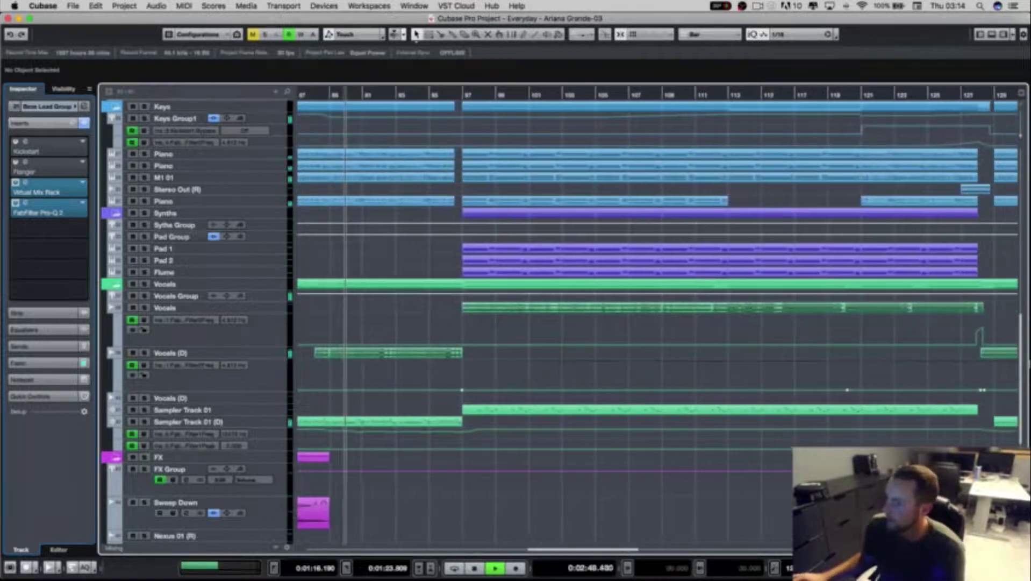
scroll(658, 365, right, 1)
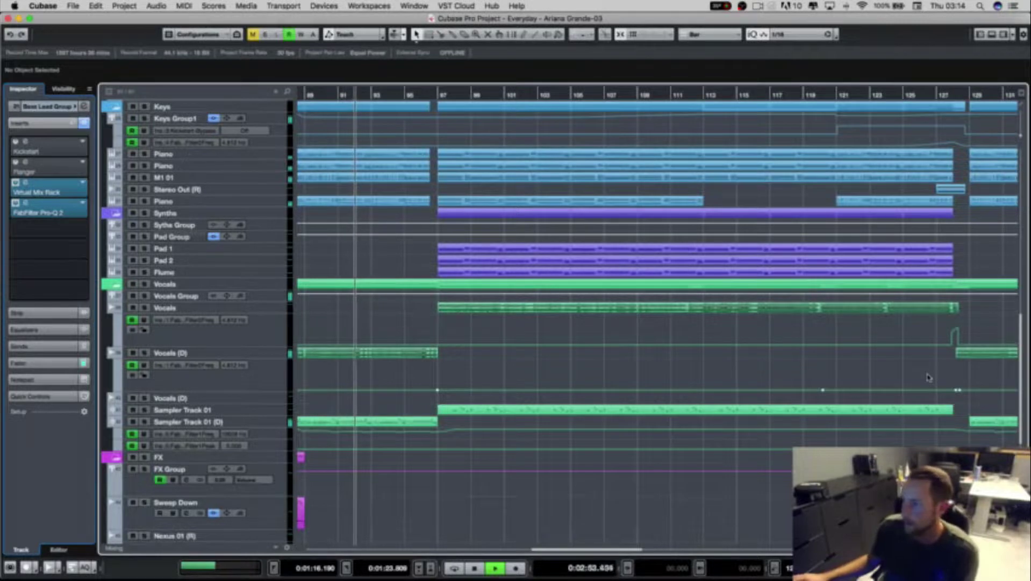
key(space)
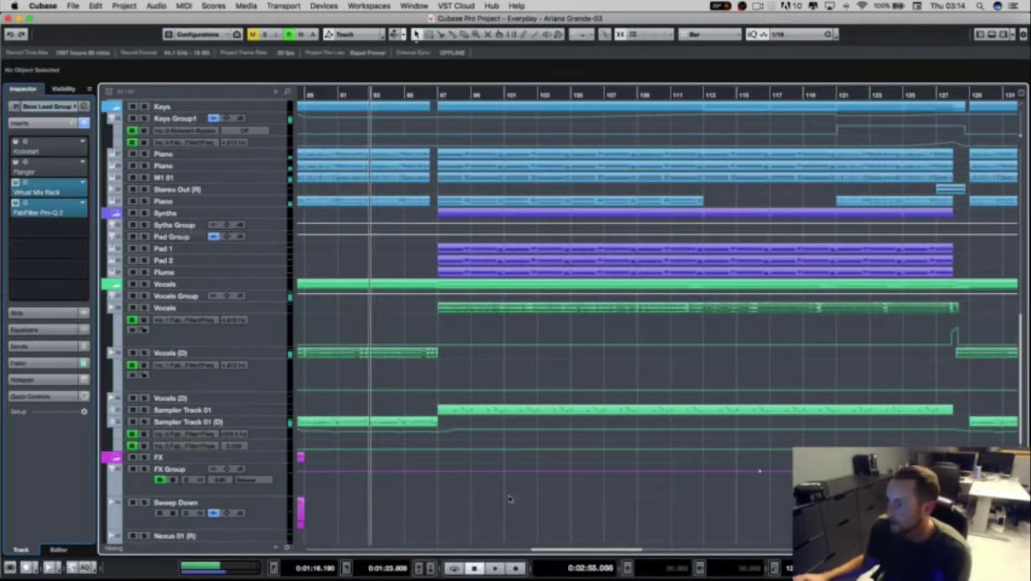
Step: Look over the keys, synths, vocals and FX around the second drop and the section that starts at bar 97
scroll(493, 504, down, 3)
scroll(488, 503, down, 1)
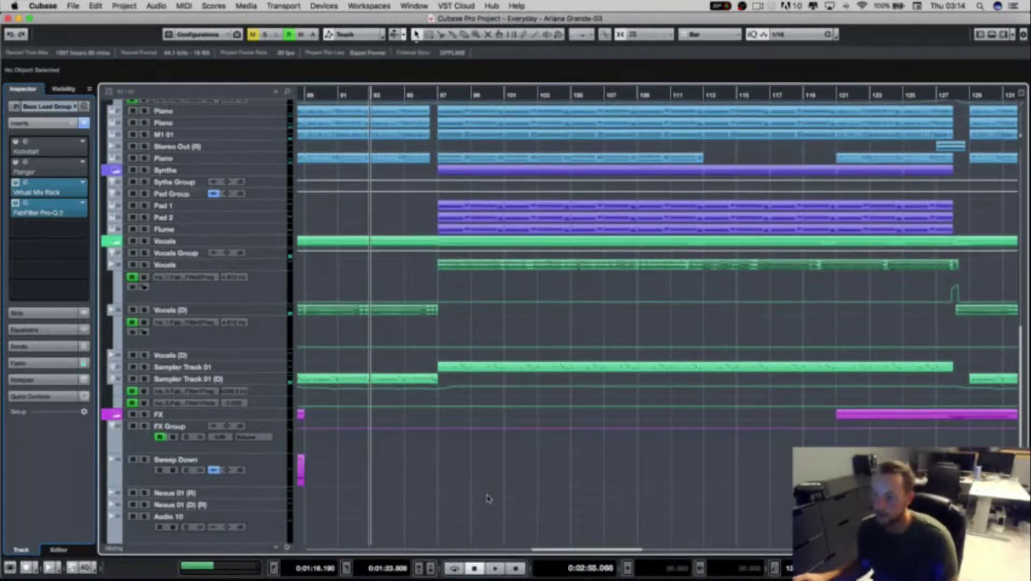
scroll(488, 498, up, 6)
scroll(488, 498, down, 15)
scroll(490, 496, up, 7)
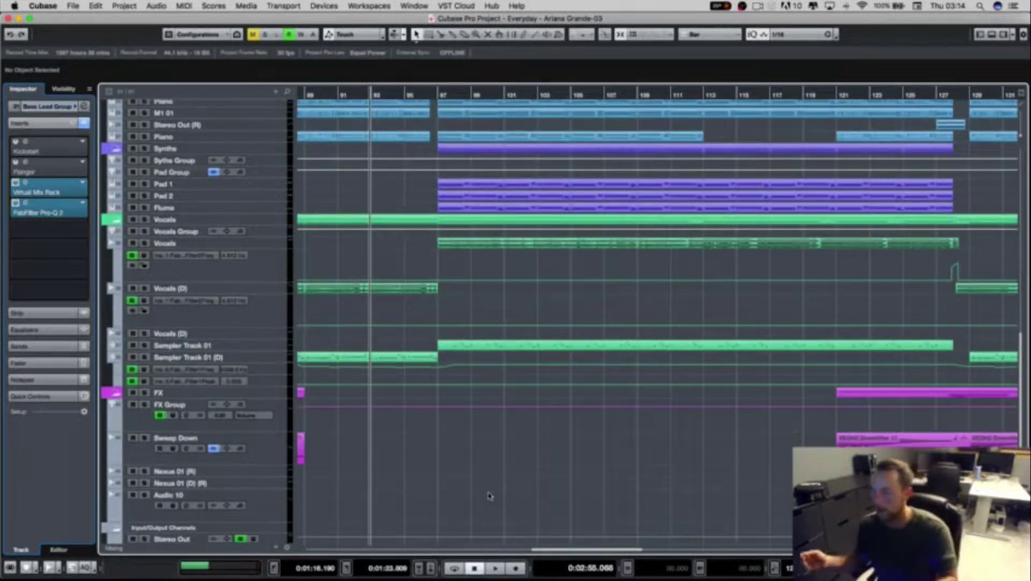
scroll(505, 489, left, 5)
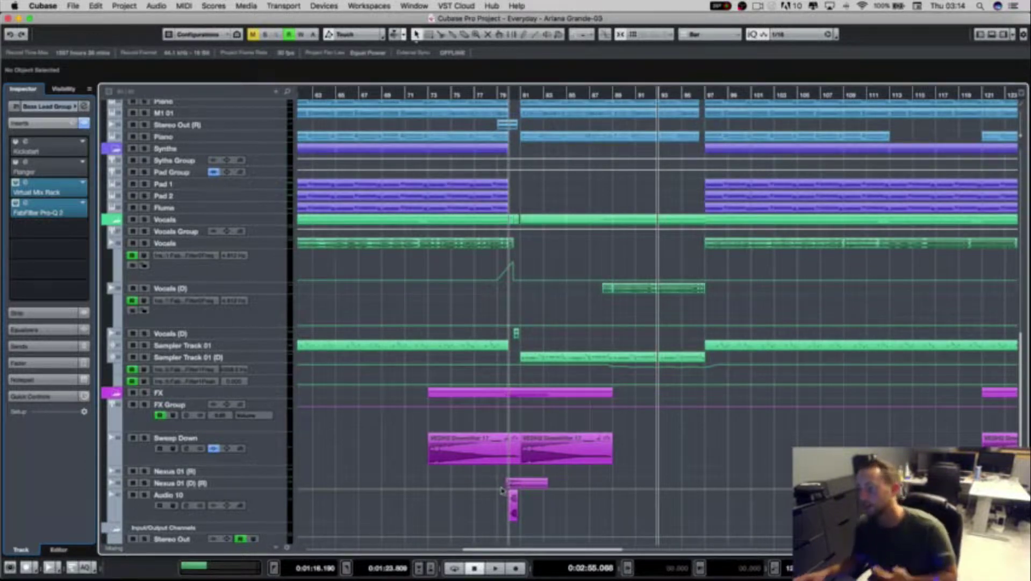
Step: Enlarge the track heights and check the Vocals (D) clip leading up to bar 97
key(alt+Down)
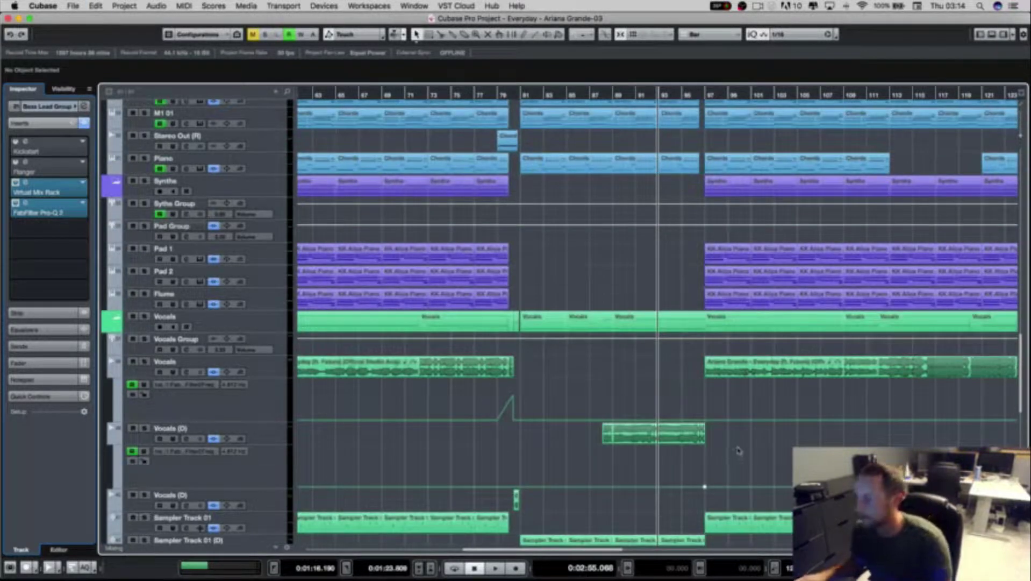
drag(738, 458, 602, 436)
click(569, 448)
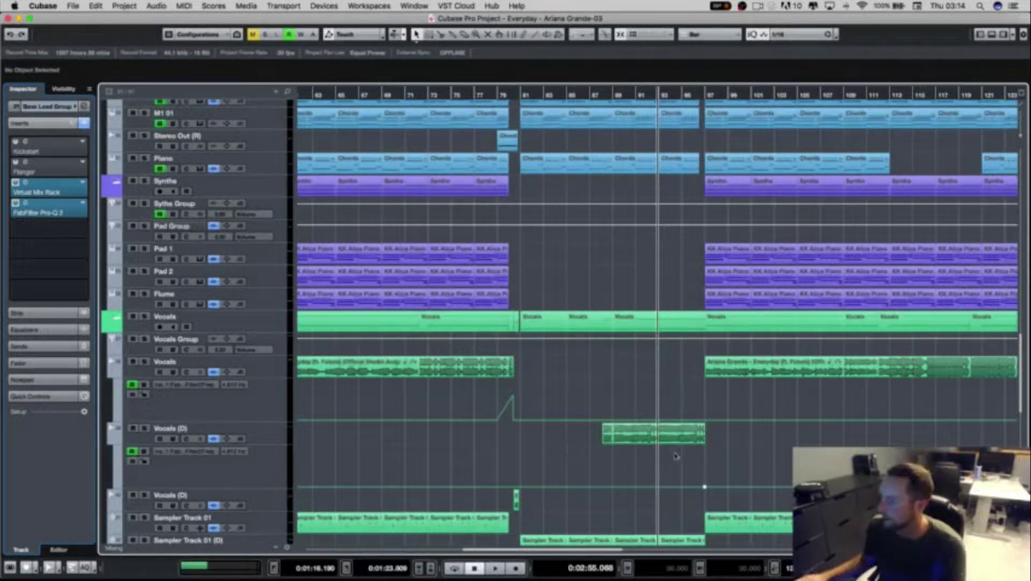
Step: Check the Vocals (D) clip before bar 97 and play the transition into bar 97 with the keys and synths in view
drag(718, 451, 595, 427)
click(587, 444)
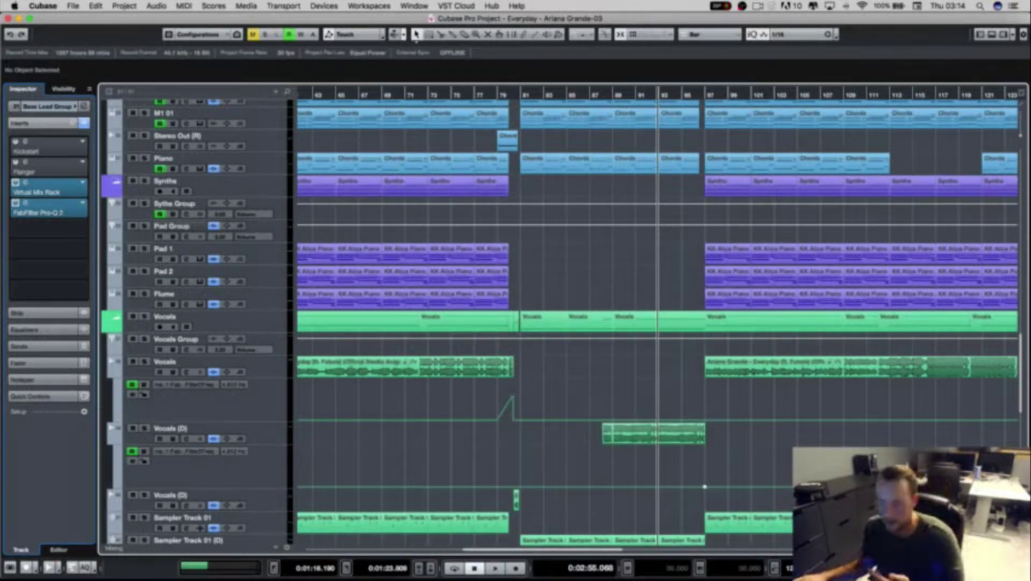
scroll(758, 460, right, 3)
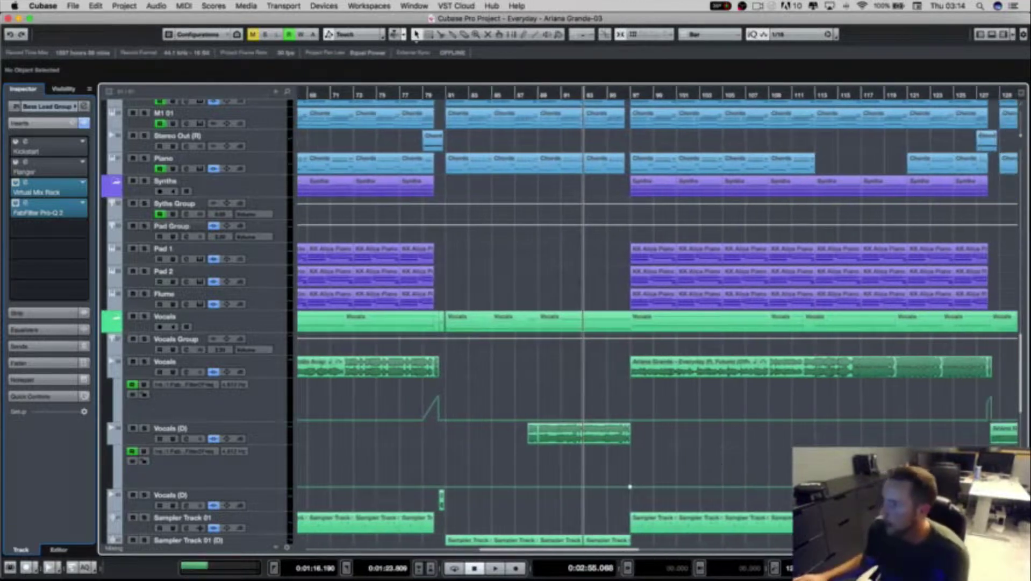
scroll(758, 460, up, 3)
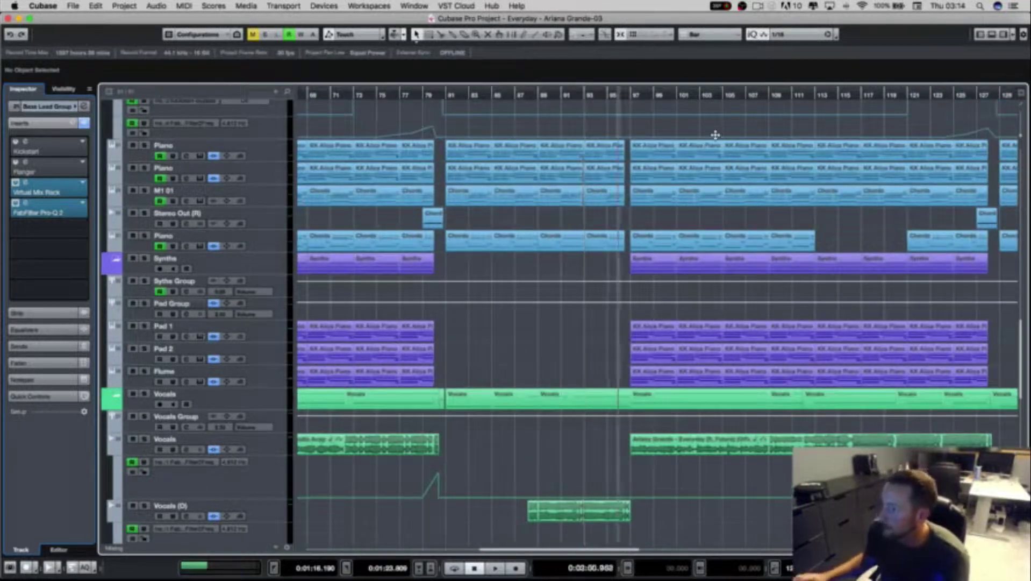
key(space)
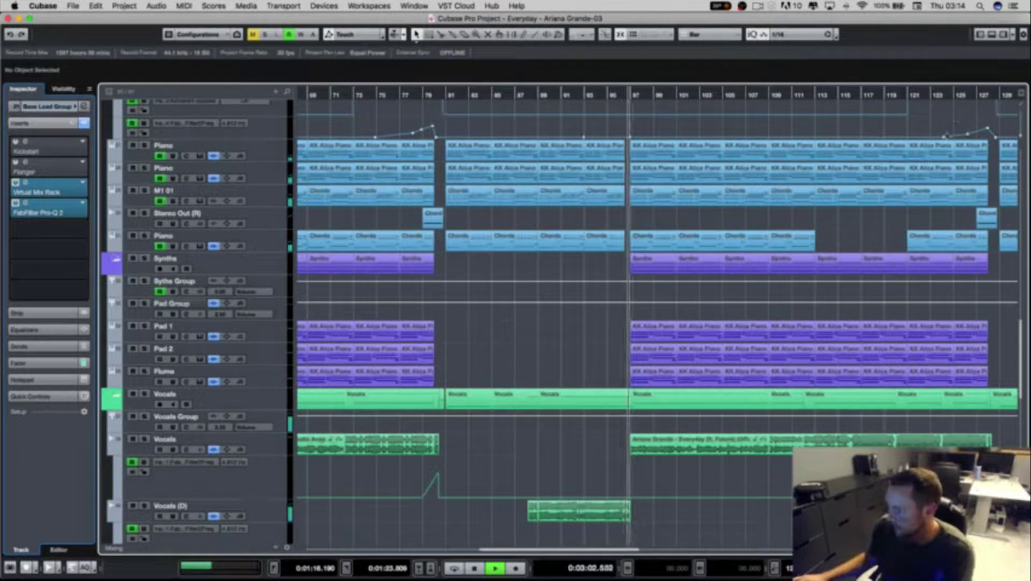
key(space)
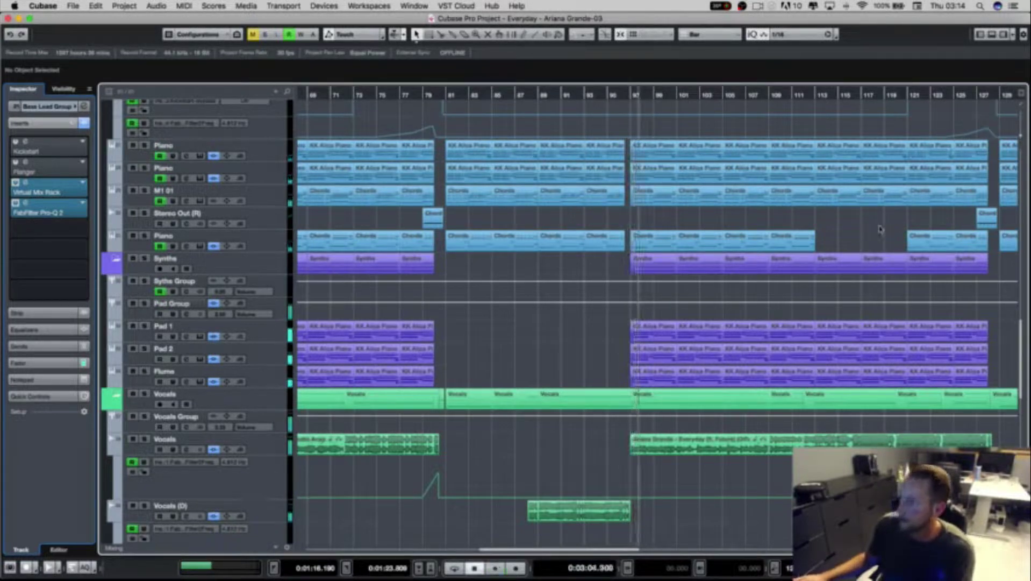
Step: Look over the keys, Stereo Out (R) chord clip, Keys Group automation and bass tracks from bar 97 to bar 129
scroll(874, 227, right, 5)
click(875, 224)
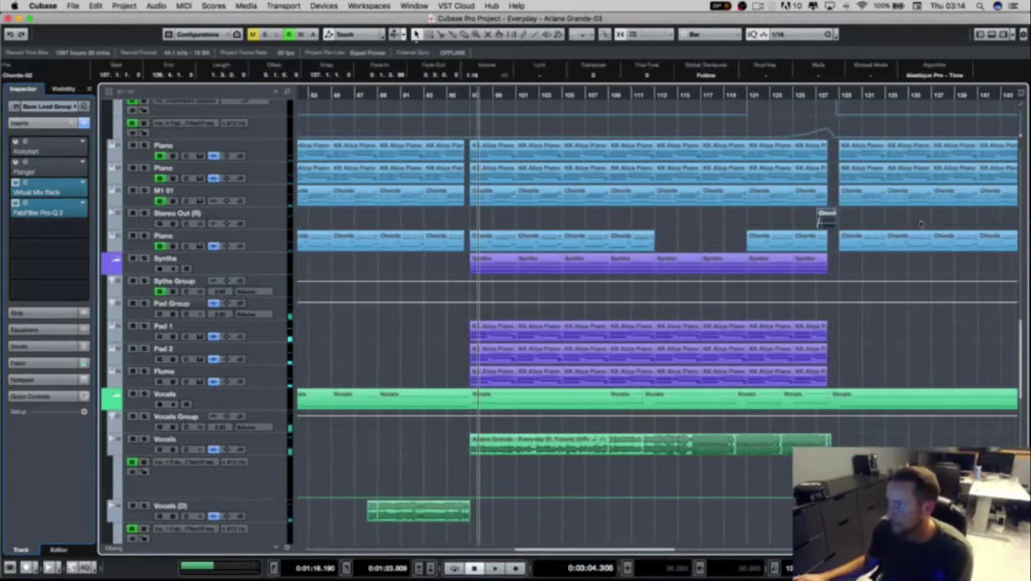
click(904, 222)
scroll(745, 284, up, 6)
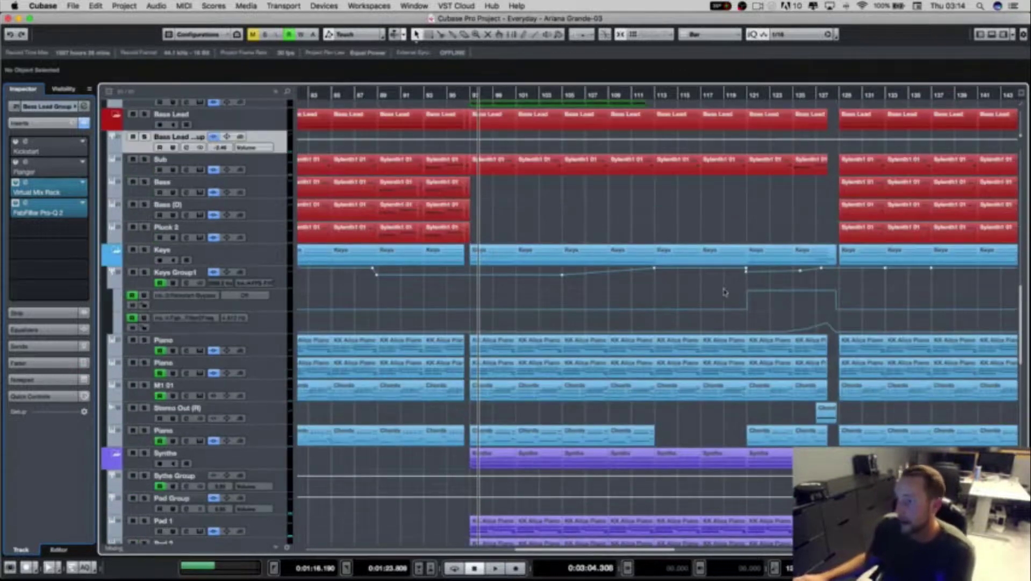
scroll(623, 286, up, 3)
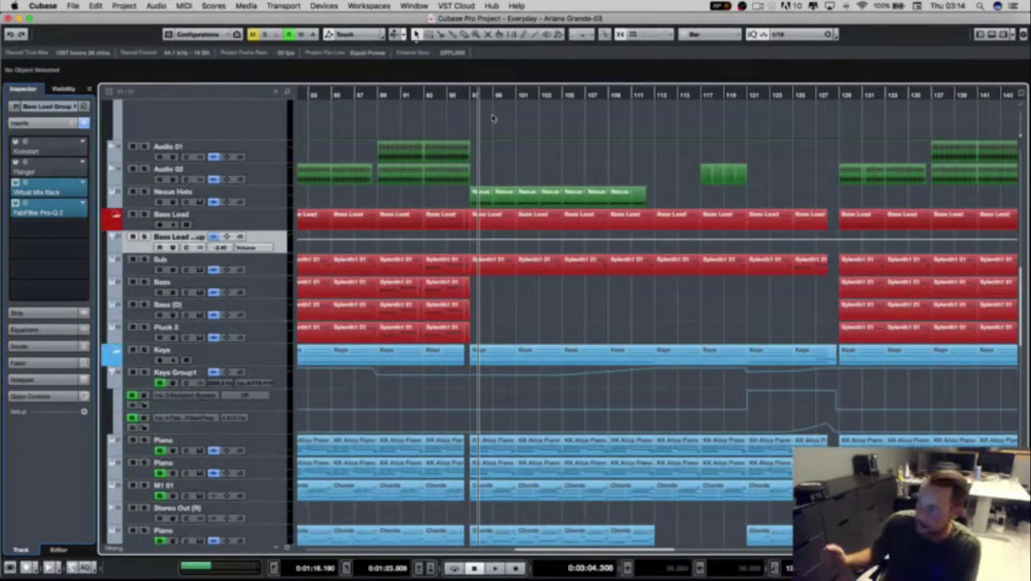
Step: Play from bar 97 while looking over the drum tracks, from the snares and finger clicks to the kicks
click(471, 92)
key(space)
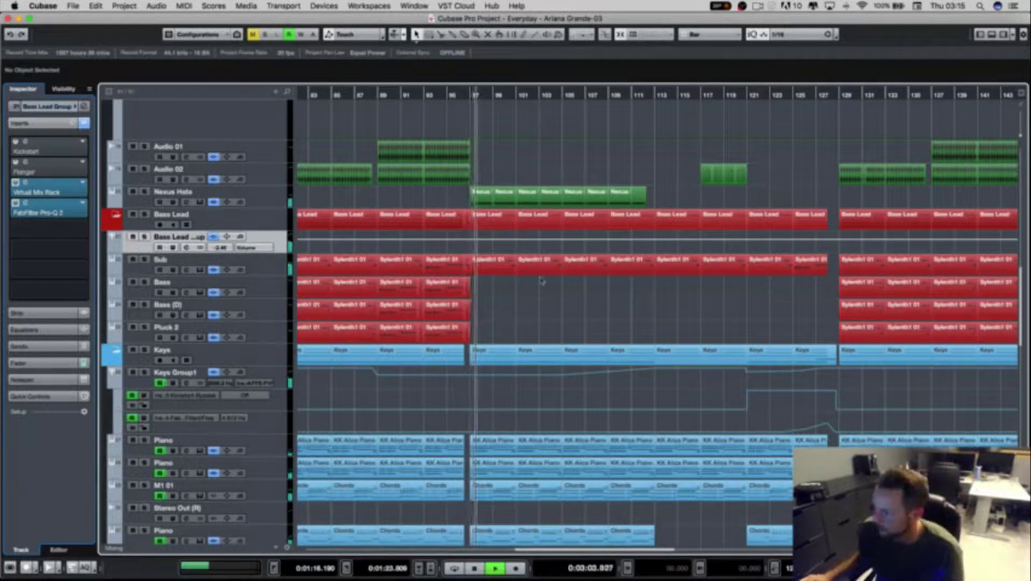
scroll(786, 337, up, 10)
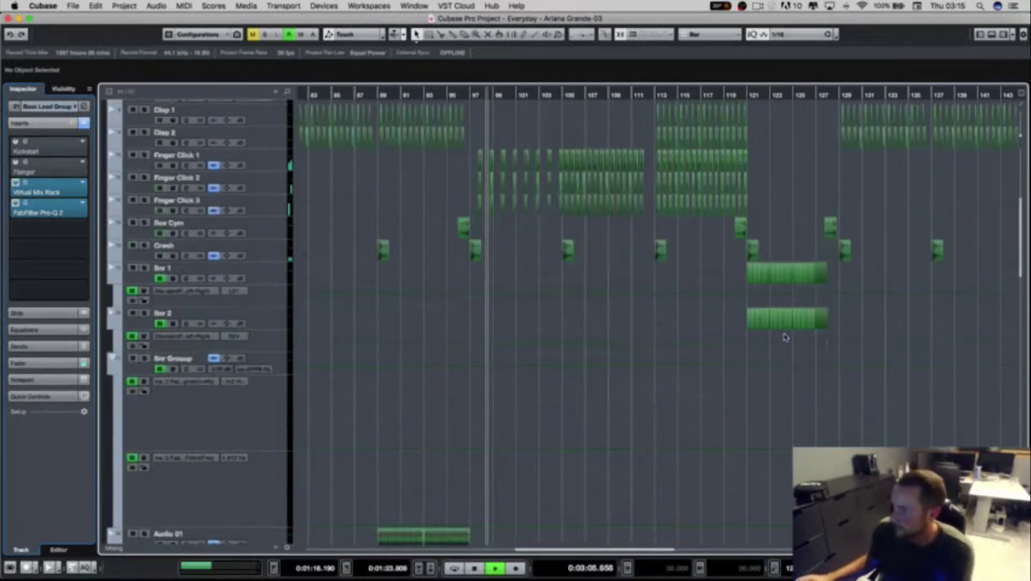
scroll(785, 337, up, 10)
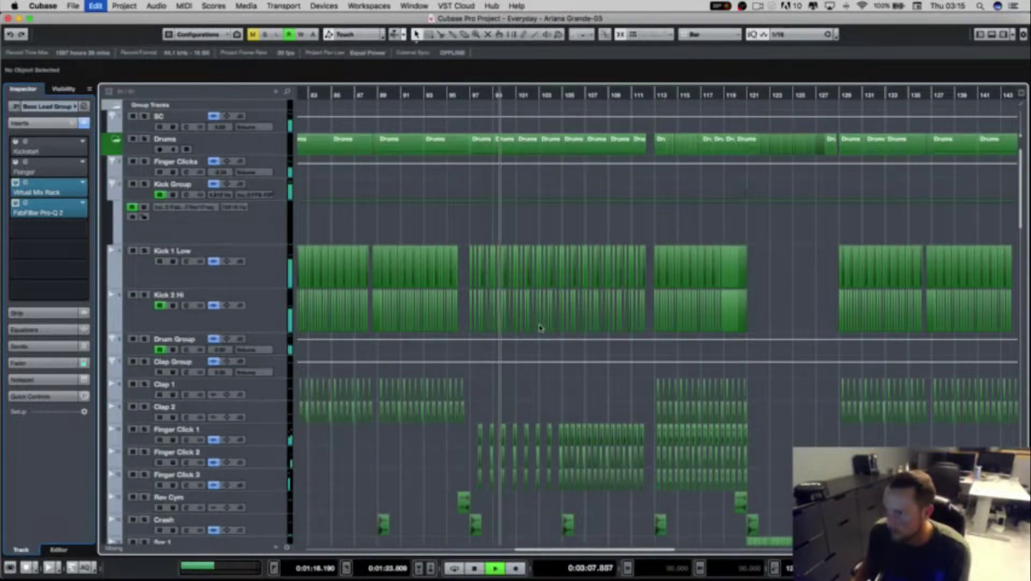
Step: Examine the individual Kick 1 Low and Kick 2 Hi hits from bar 97 up close during playback
key(h)
key(h)
key(h)
key(h)
key(h)
key(h)
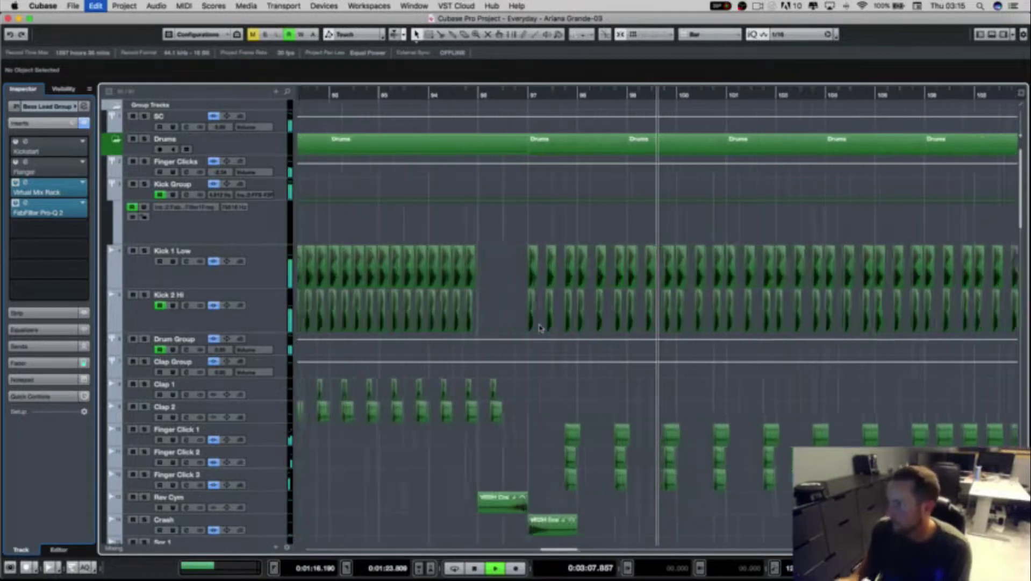
key(h)
key(h)
key(space)
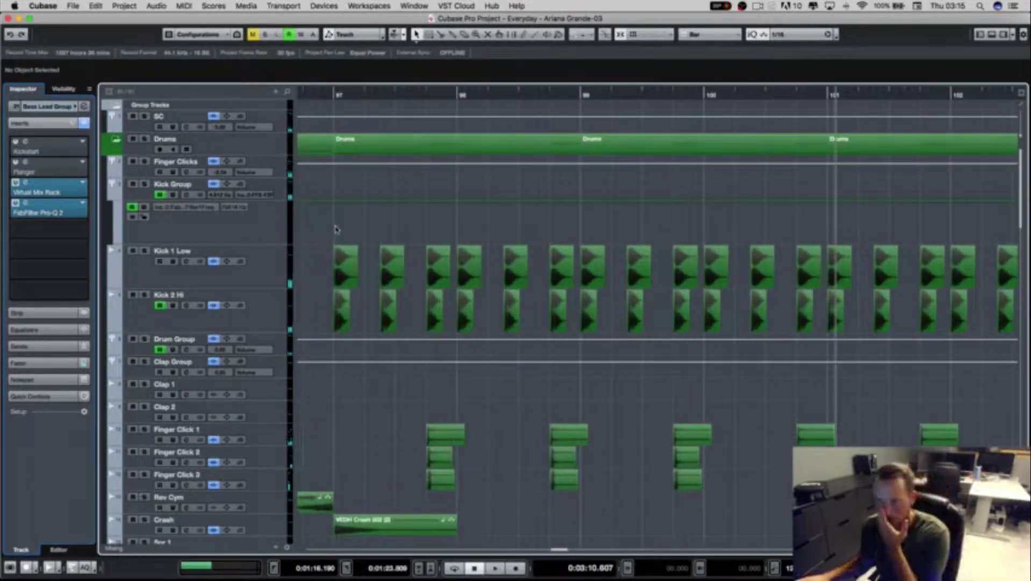
Step: Point out the second kick hit after bar 97 and replay the kick pattern from bar 97
click(334, 95)
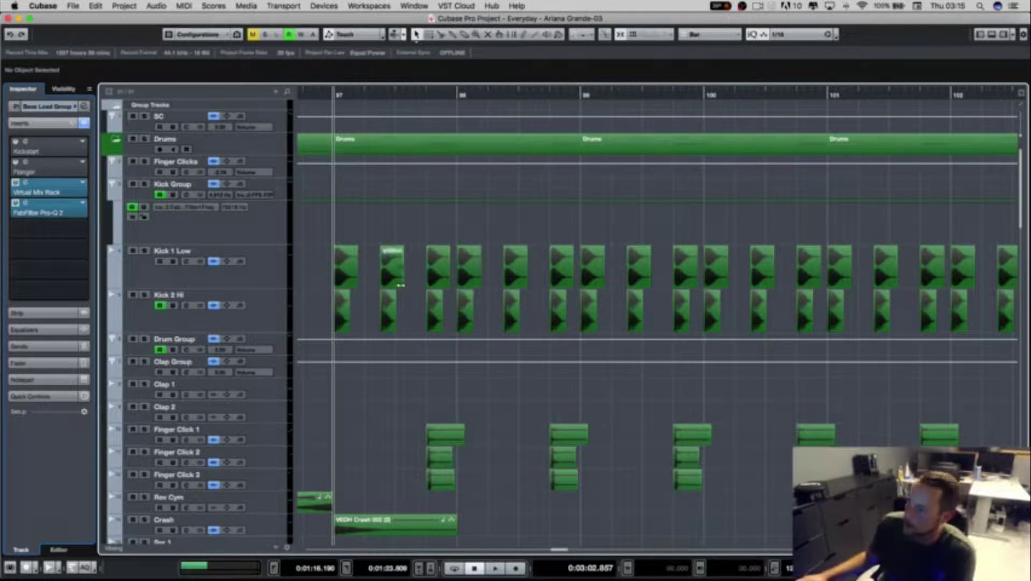
drag(371, 262, 404, 320)
click(404, 320)
key(space)
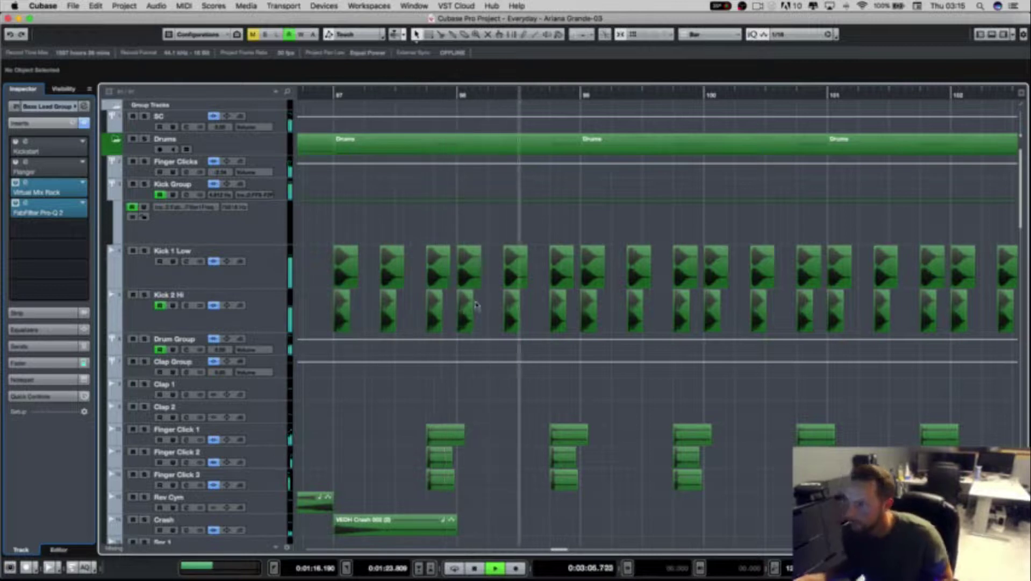
key(space)
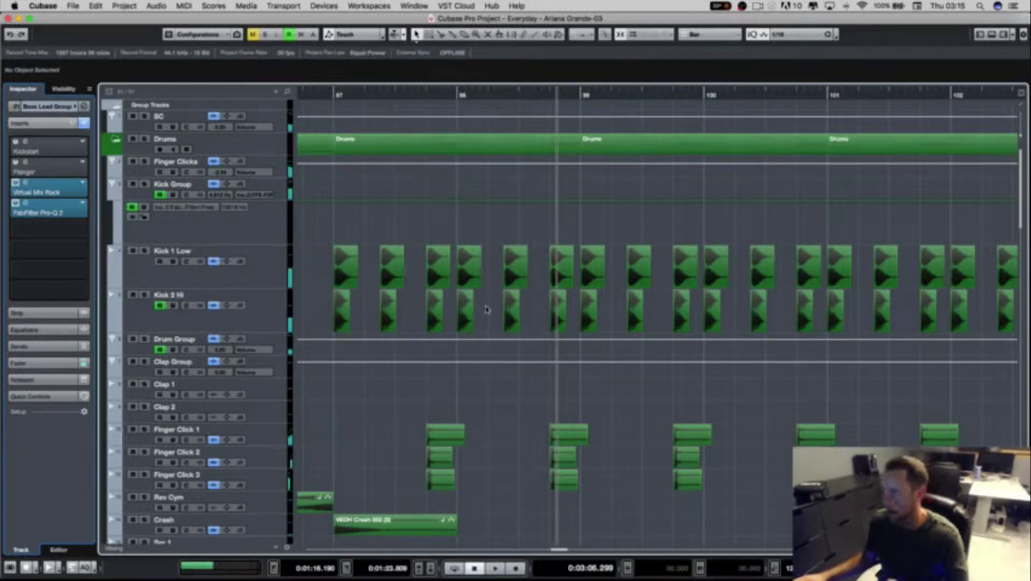
Step: Inspect the three layered Finger Click clips after bar 97 and play them with the kicks from bar 97
scroll(453, 435, down, 1)
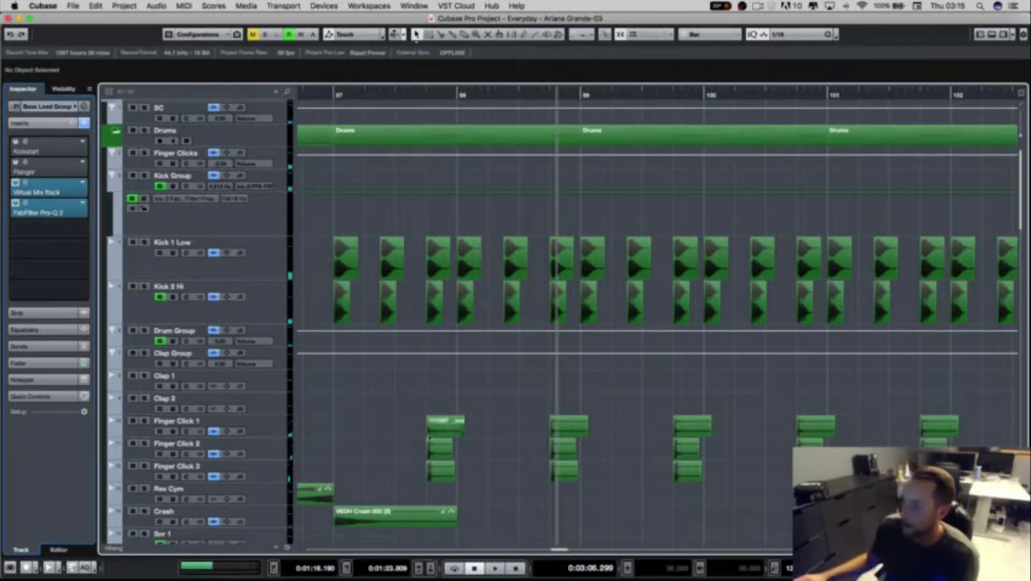
drag(407, 430, 487, 476)
click(506, 472)
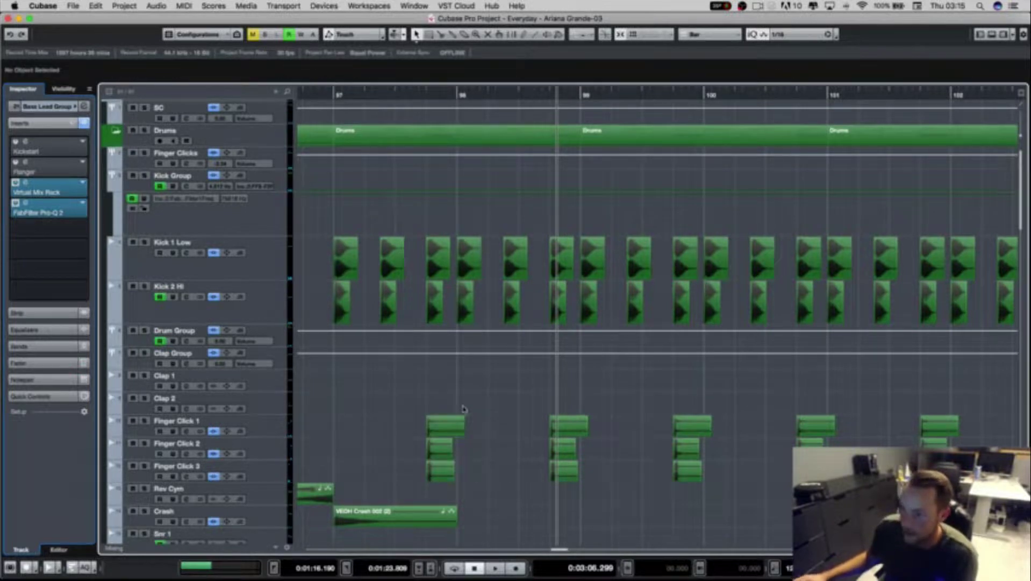
scroll(466, 409, down, 4)
click(344, 94)
key(space)
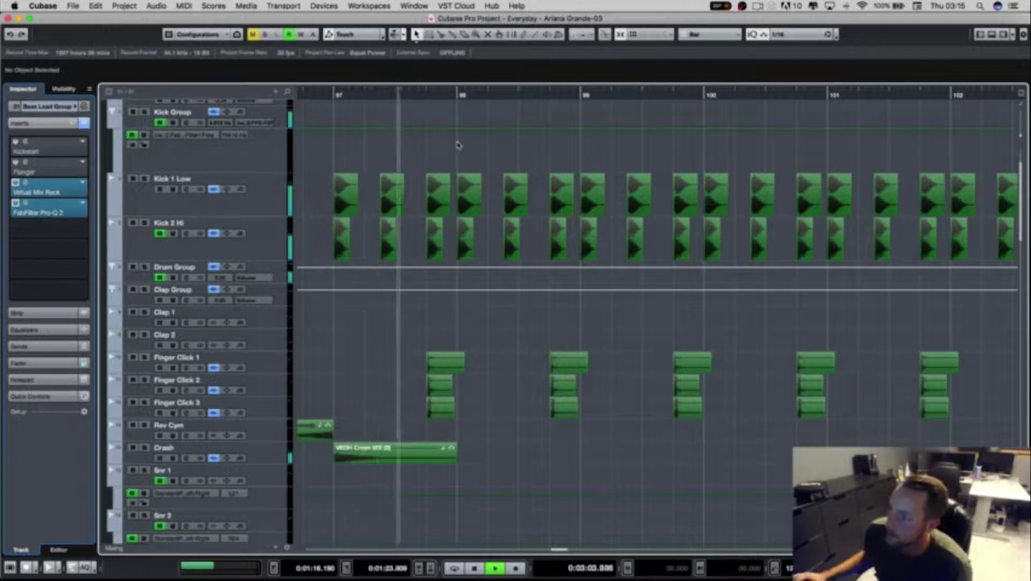
scroll(565, 393, down, 2)
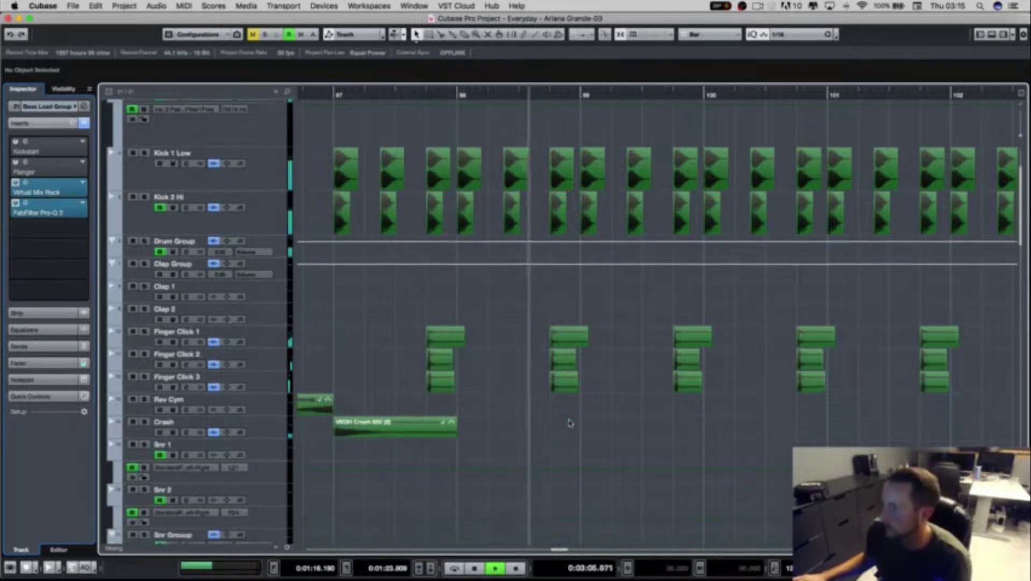
key(space)
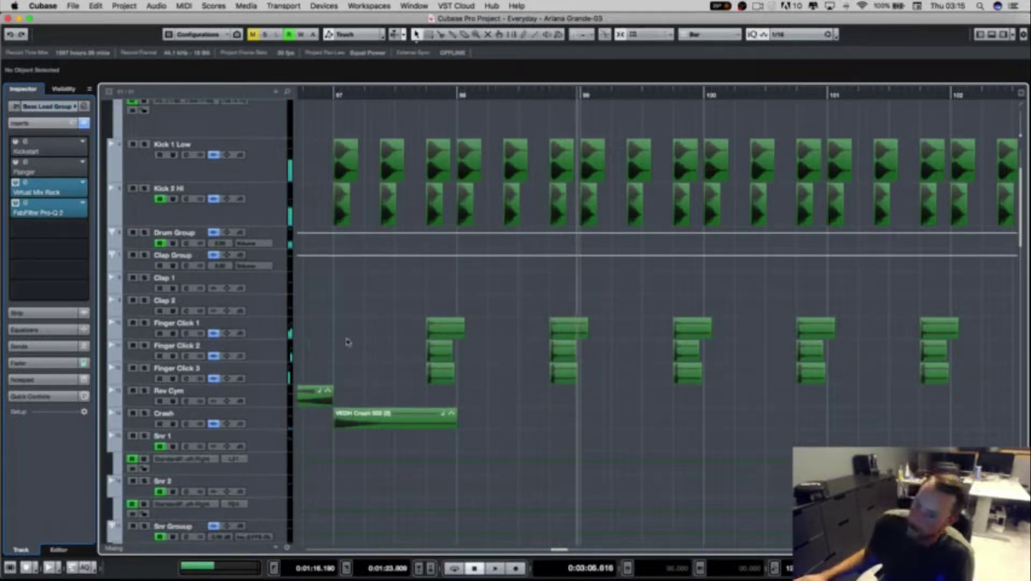
Step: Play the Sub track soloed from bar 97, and turn its solo off to hear it in the full mix
click(398, 94)
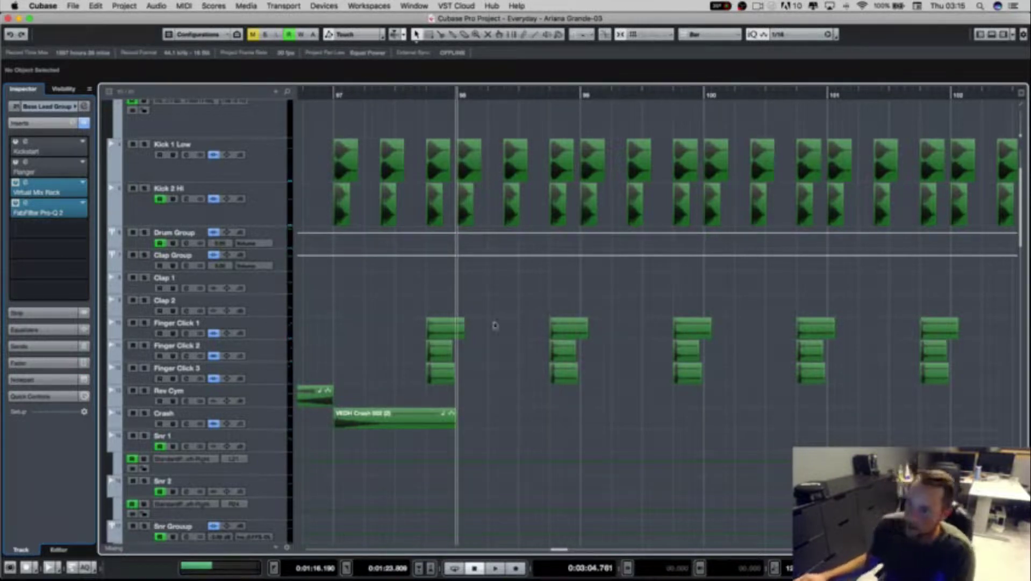
scroll(549, 371, down, 1)
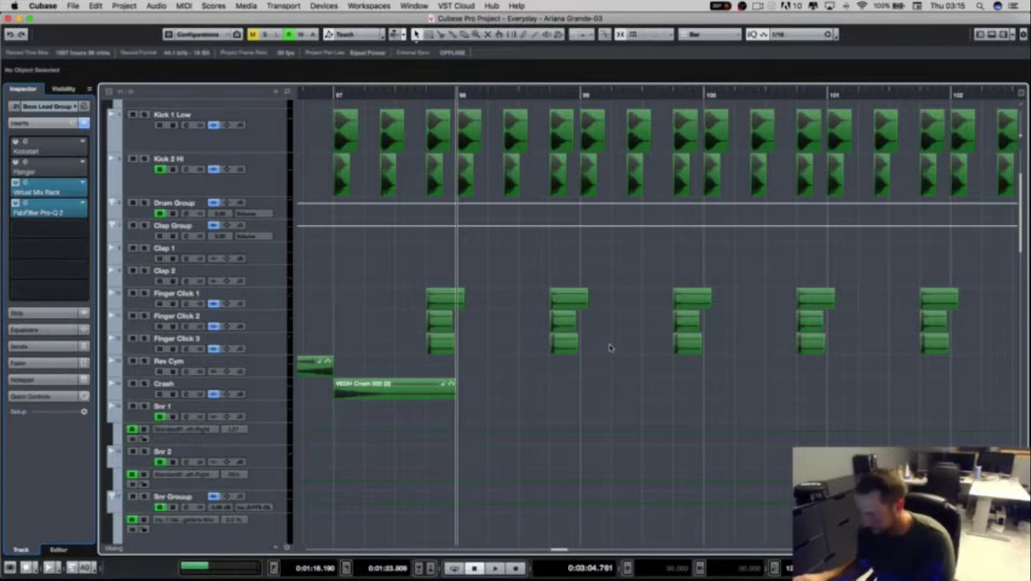
scroll(612, 351, down, 5)
scroll(613, 352, down, 12)
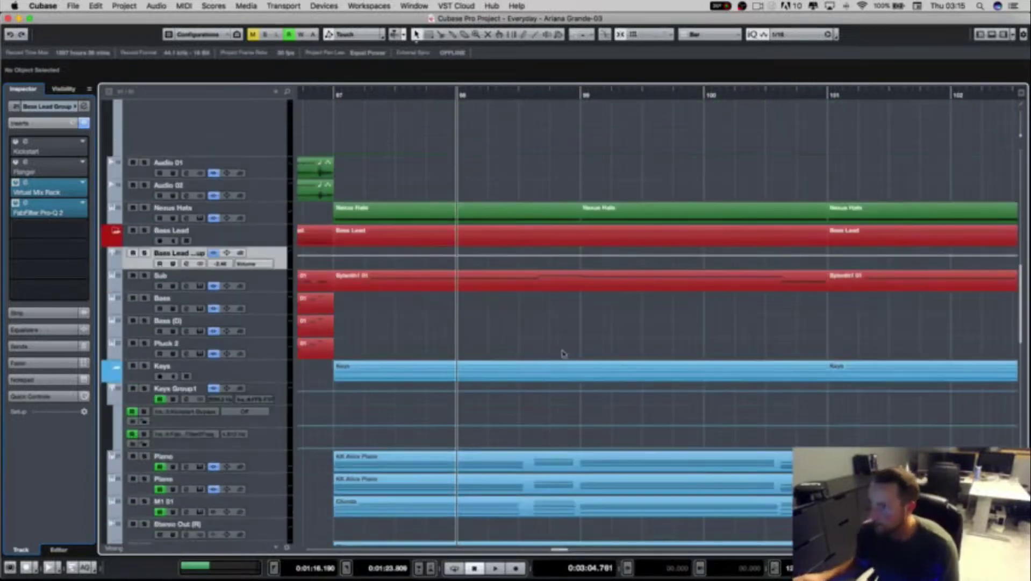
click(334, 94)
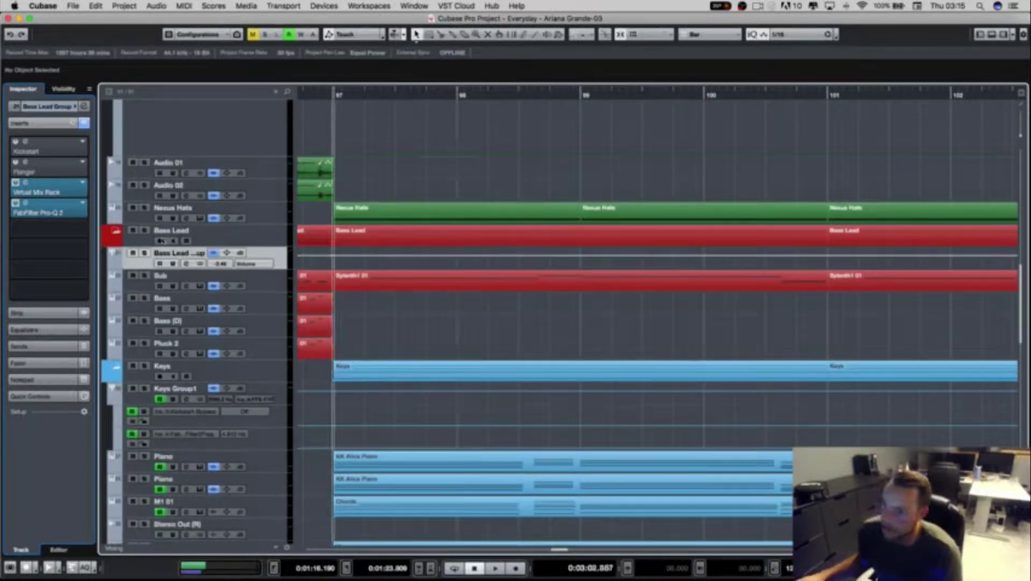
click(144, 276)
key(space)
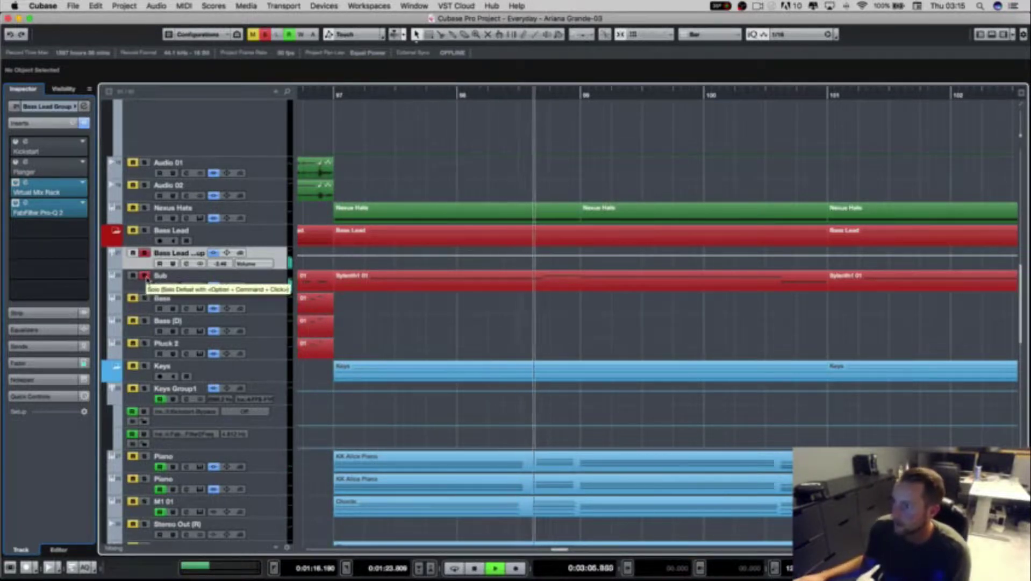
click(144, 275)
key(space)
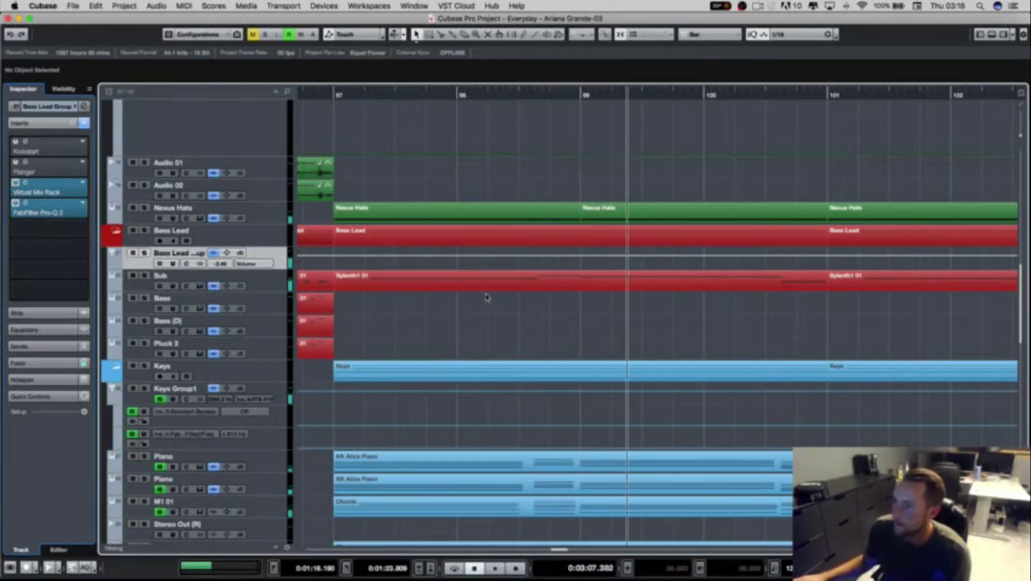
Step: Play on from bar 99, looking over the keys, pads, Flume, vocals and sampler tracks
scroll(492, 297, down, 3)
scroll(534, 298, down, 3)
key(g)
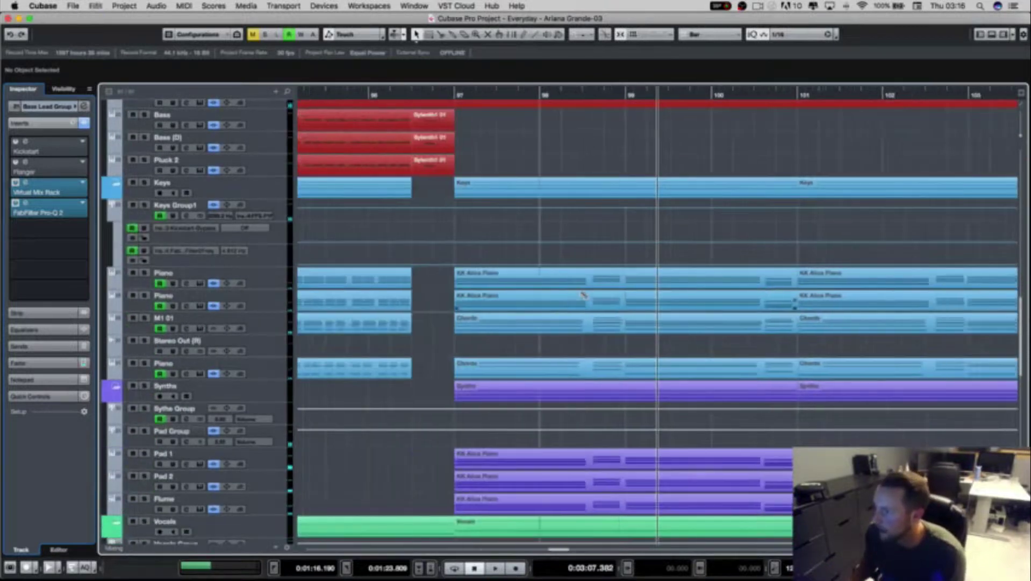
key(g)
key(g)
scroll(686, 349, down, 3)
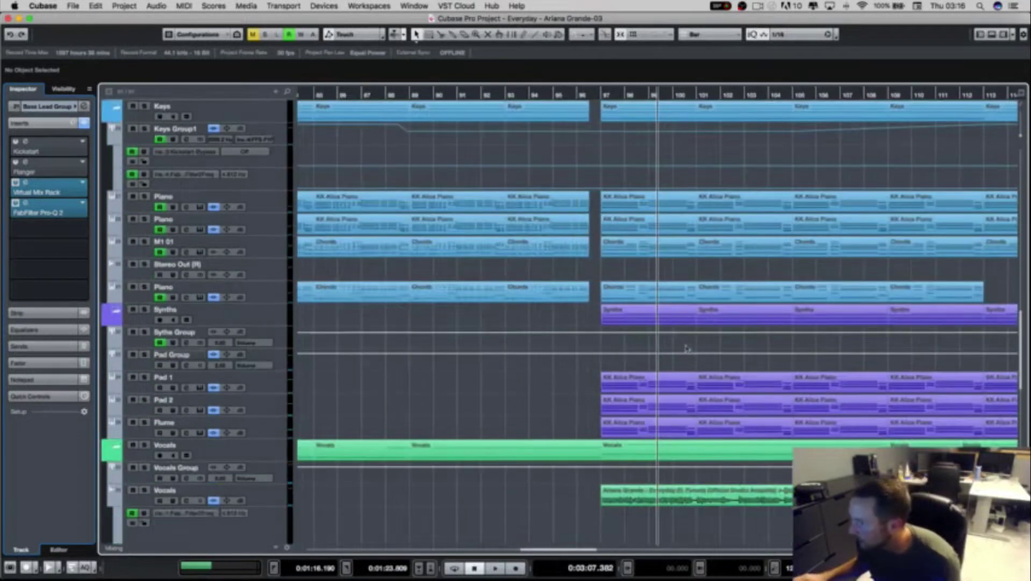
key(space)
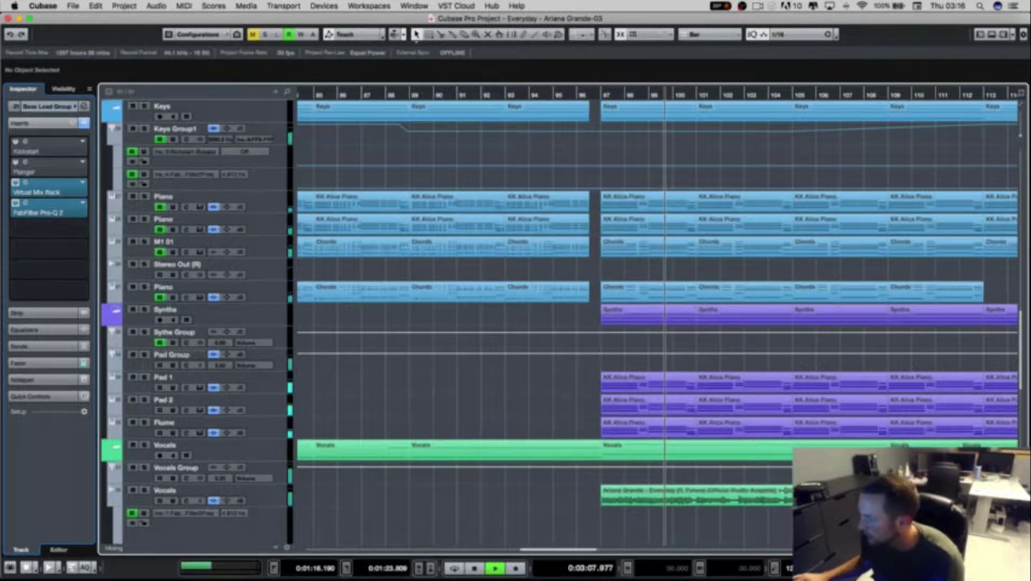
scroll(652, 491, down, 10)
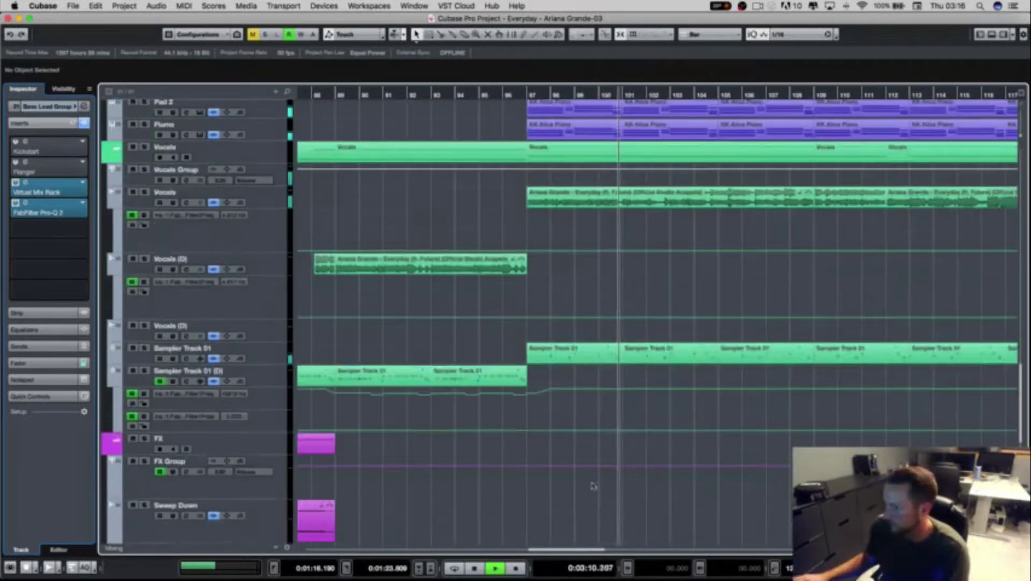
key(space)
Step: Look over the vocals, sampler, FX and Guitar Riff clips from bar 97 through the section after bar 129
drag(547, 550, 579, 559)
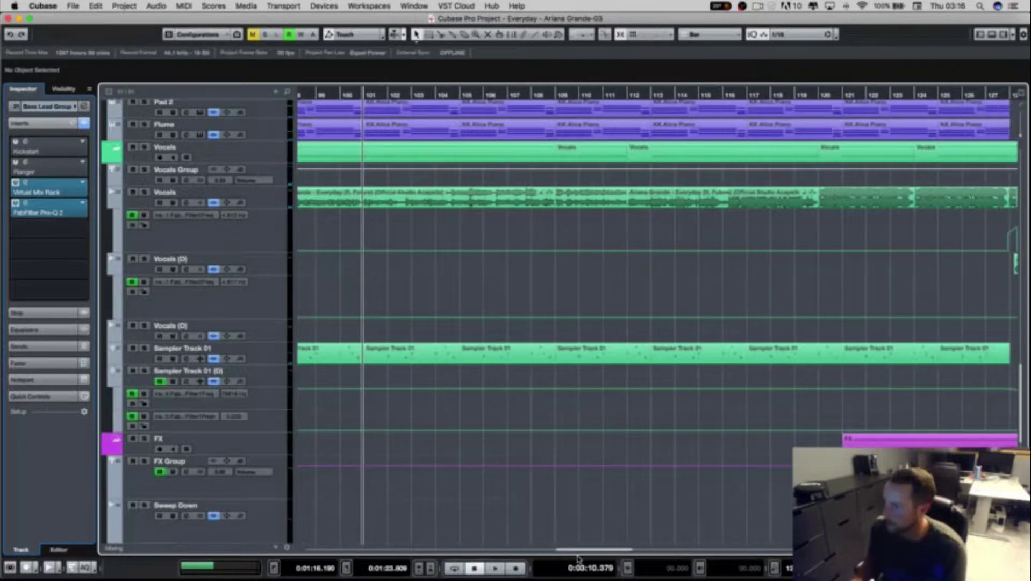
key(g)
key(g)
key(g)
key(g)
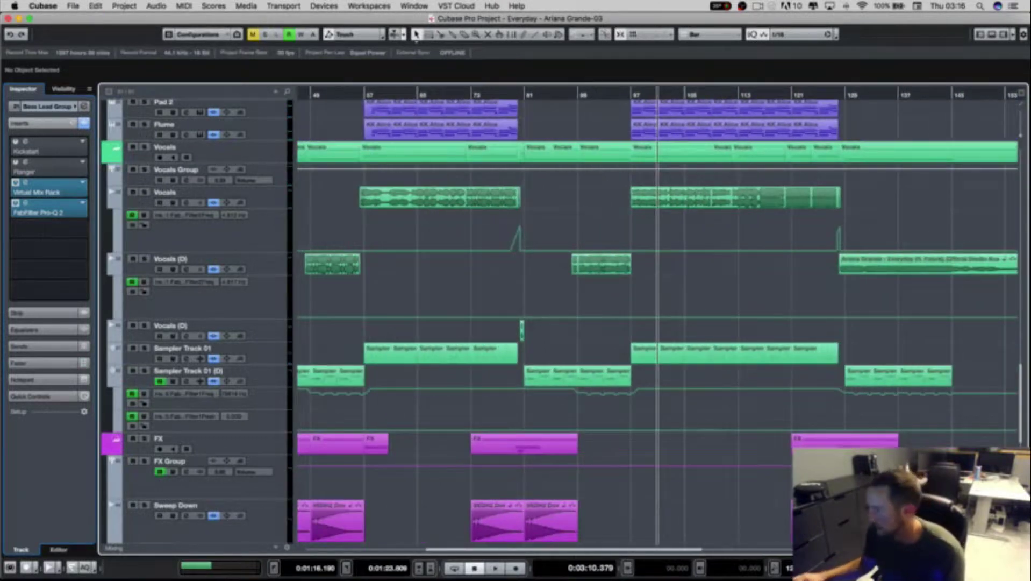
scroll(656, 317, right, 5)
scroll(656, 318, down, 8)
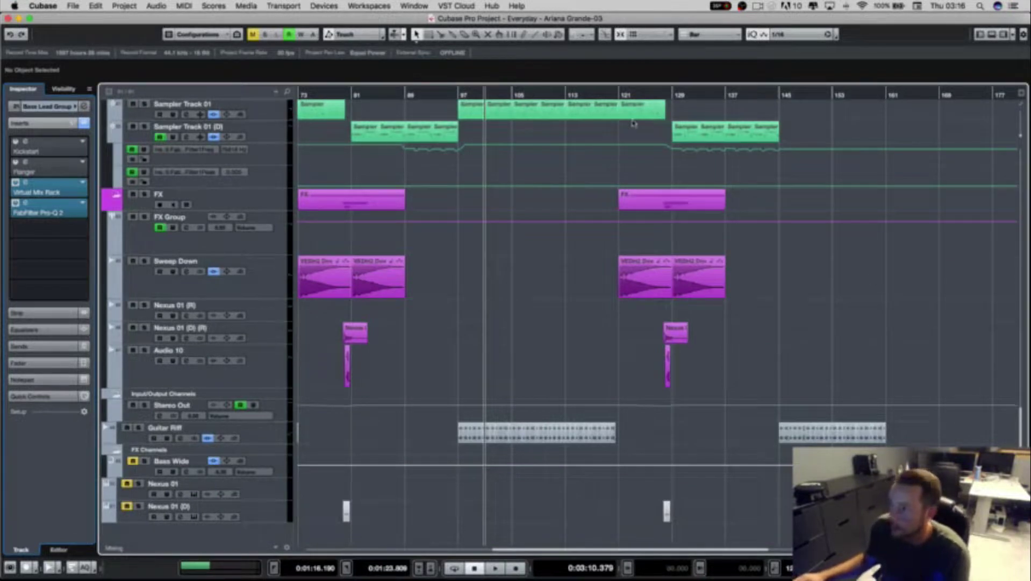
scroll(592, 220, up, 15)
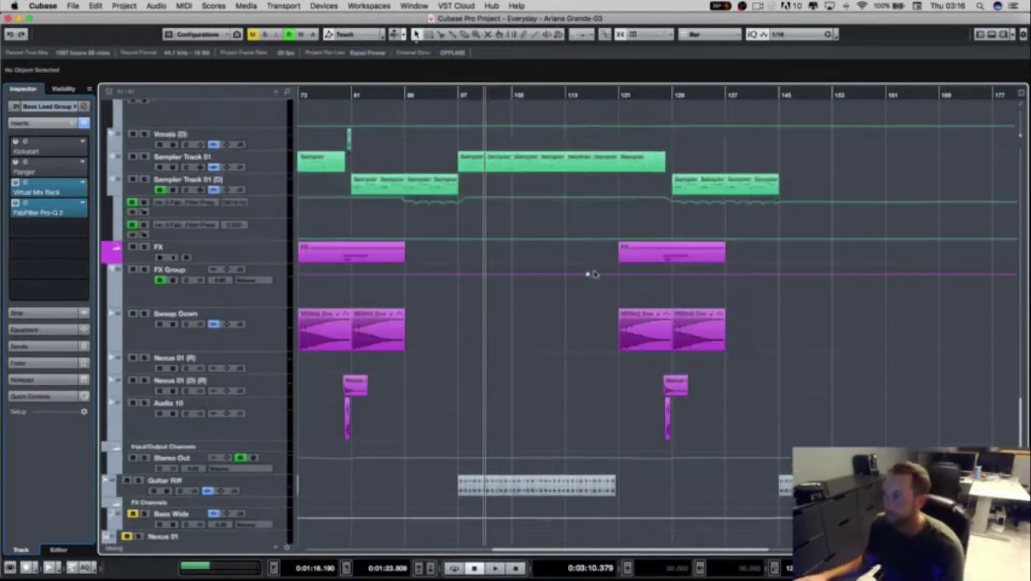
Step: Play the section from about bar 110 to bar 112, looking over the kick, clap and finger click clips
key(space)
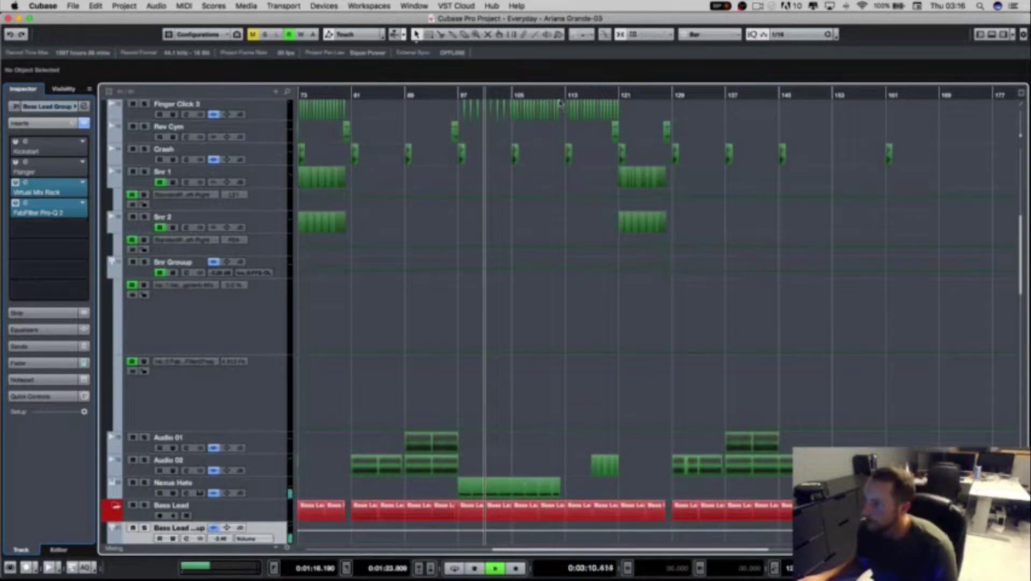
click(541, 95)
scroll(557, 194, up, 1)
scroll(557, 194, up, 5)
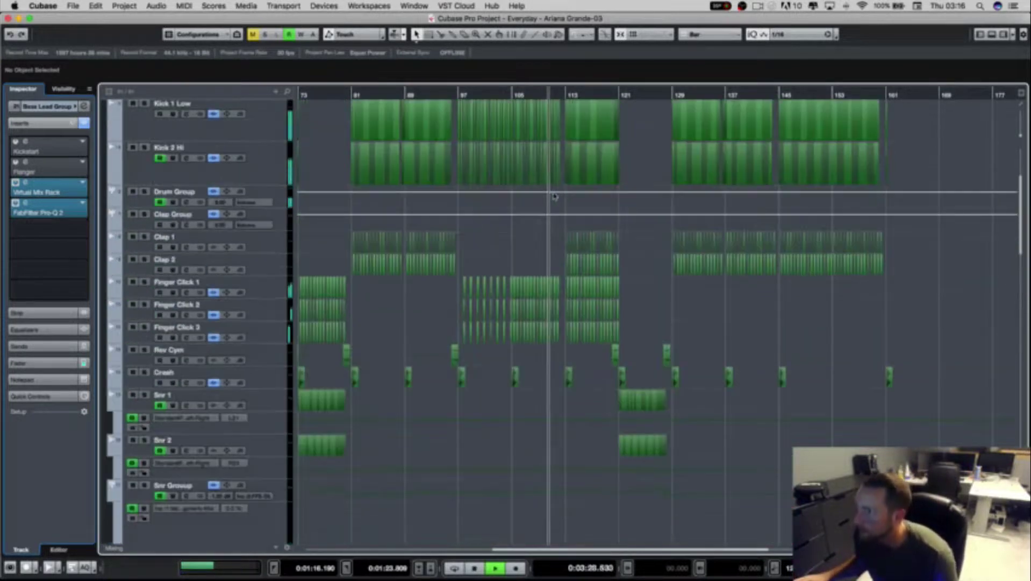
scroll(839, 315, right, 3)
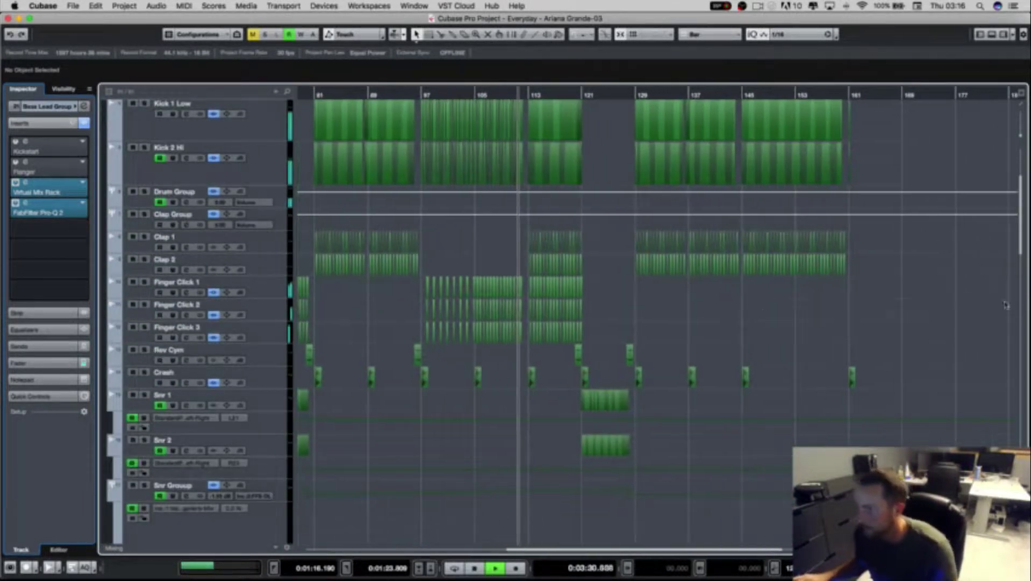
scroll(724, 306, down, 1)
key(space)
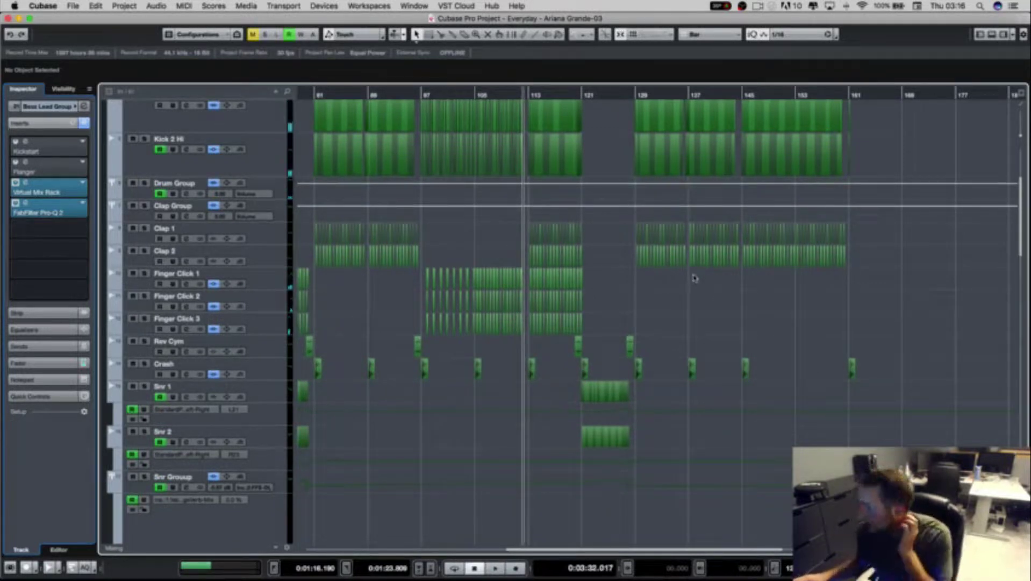
Step: Examine the drum gap before bar 113 up close and play through the re-entry of kicks, claps and finger clicks
key(h)
key(h)
key(h)
key(h)
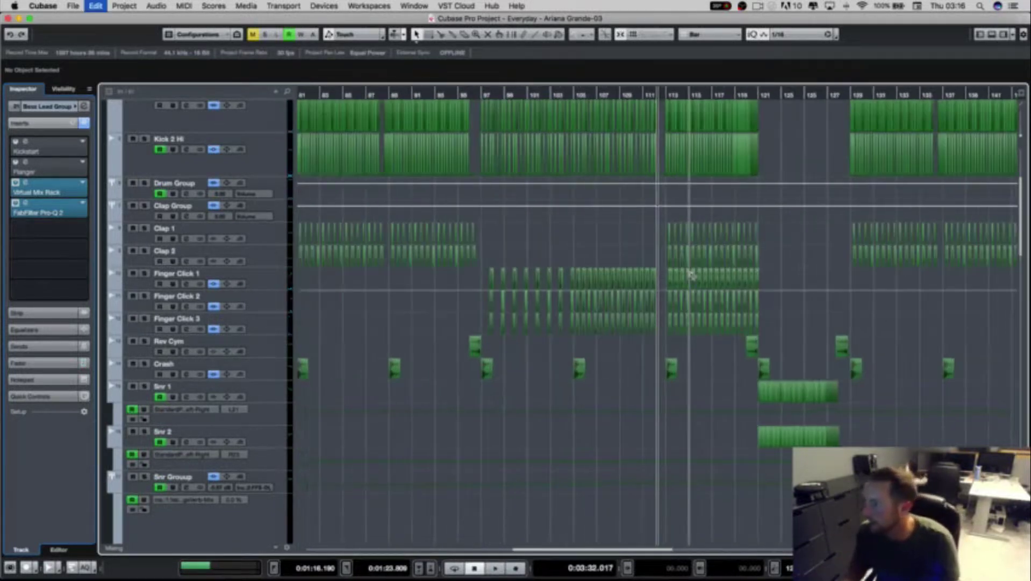
key(h)
key(h)
key(space)
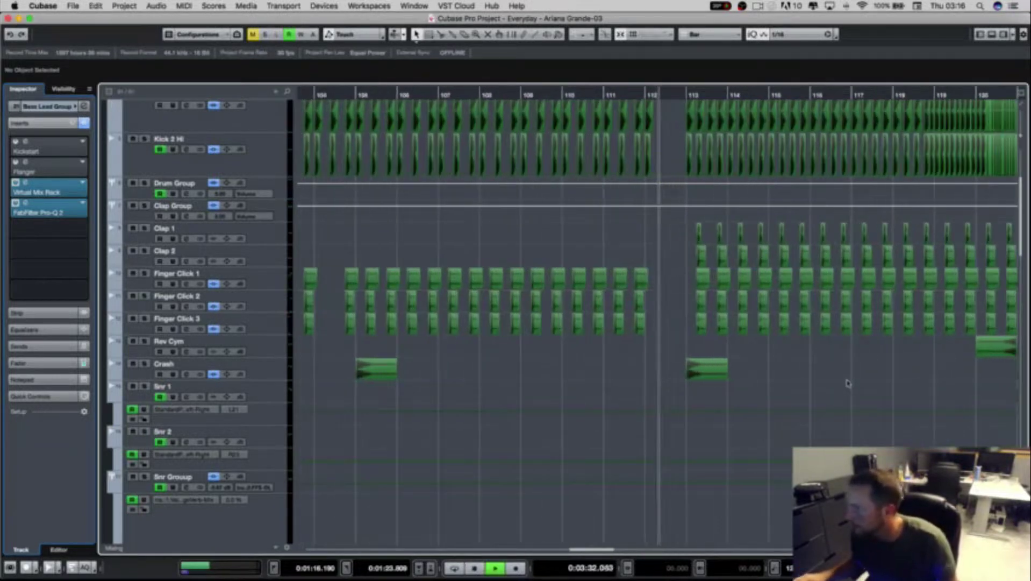
drag(836, 434, 1005, 426)
scroll(896, 285, down, 2)
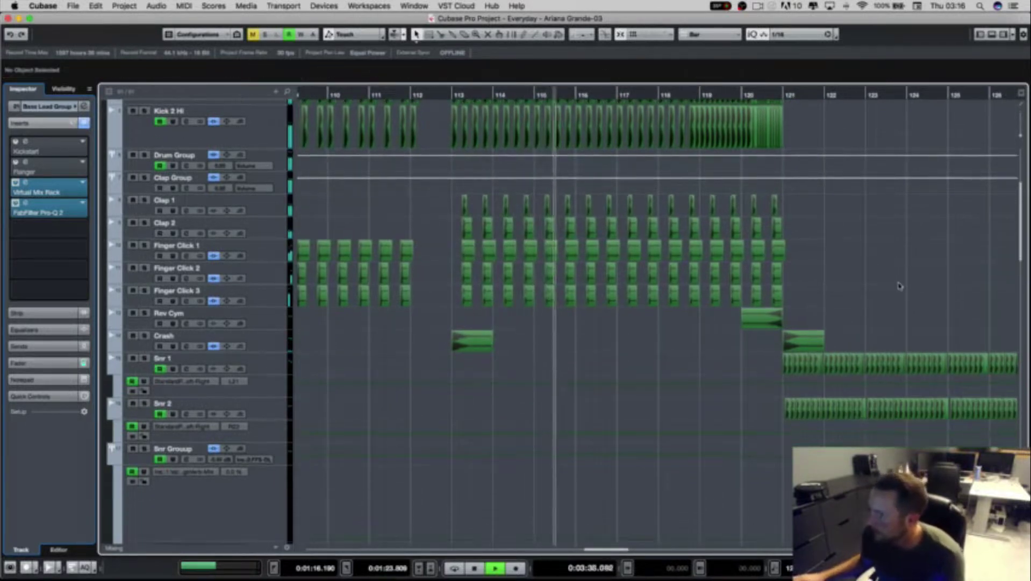
Step: Look over the bass, keys, pads and vocals while playback runs on past bar 117, and stop it there
scroll(949, 297, down, 15)
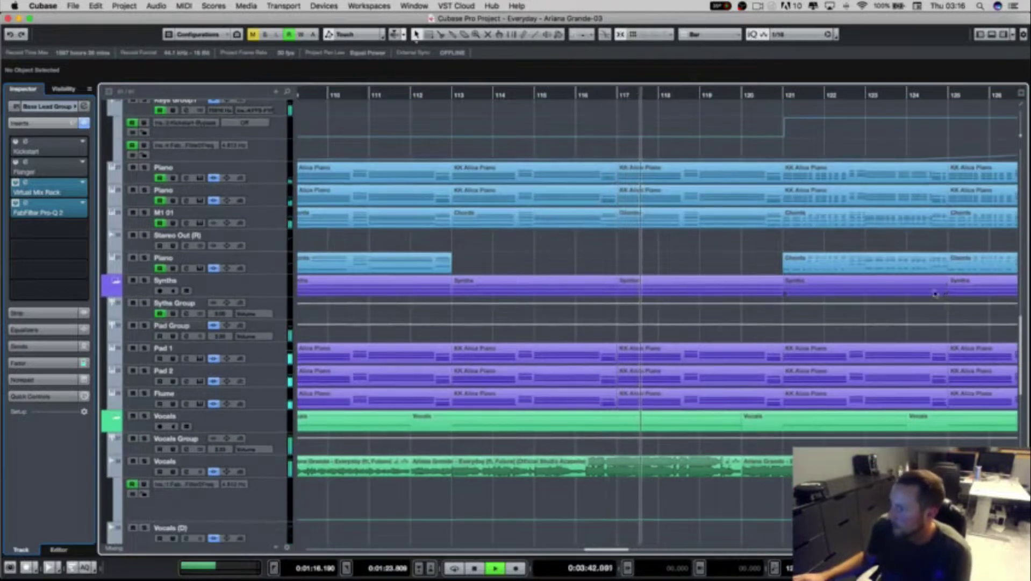
scroll(936, 293, up, 12)
key(space)
scroll(752, 296, up, 2)
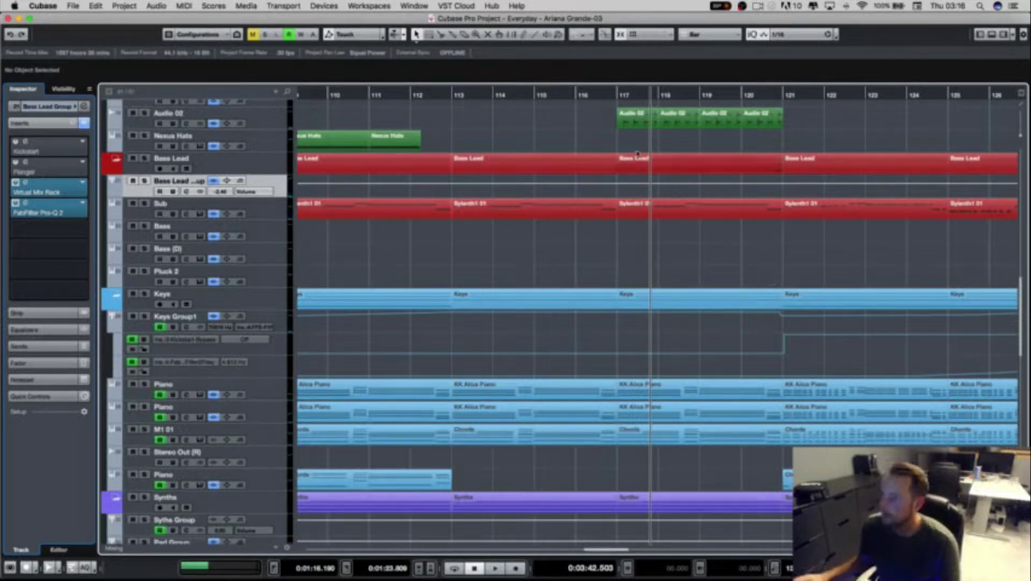
Step: Place the playhead near bar 116 and inspect the Vocals clips starting at bars 120 and 124
click(575, 95)
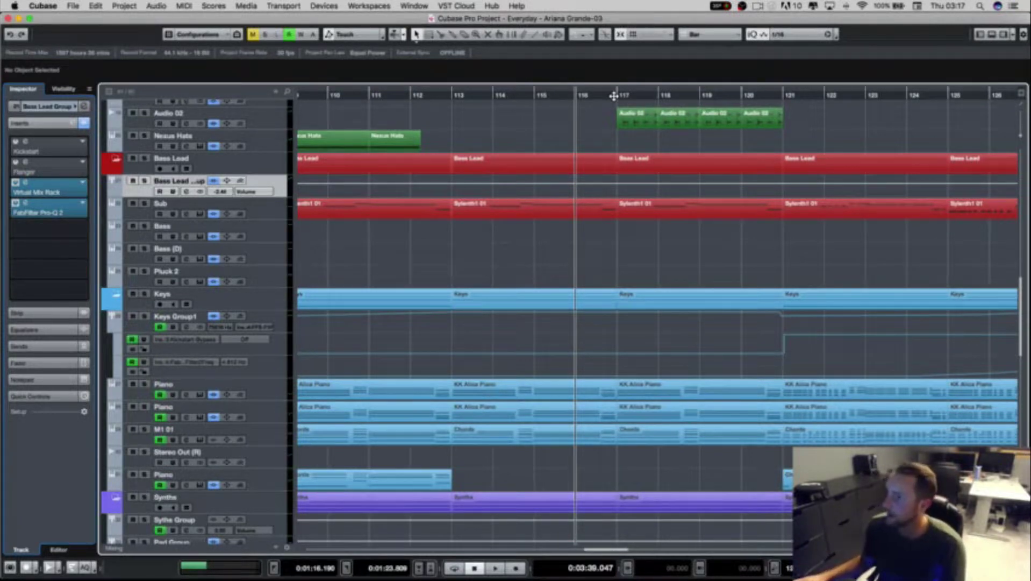
scroll(663, 209, down, 10)
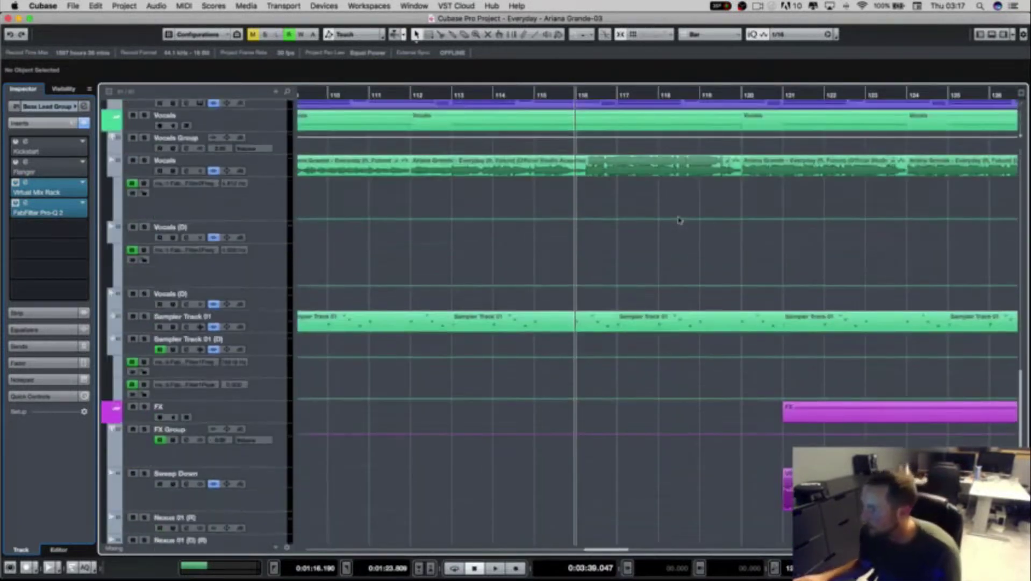
scroll(680, 221, up, 2)
scroll(699, 219, down, 3)
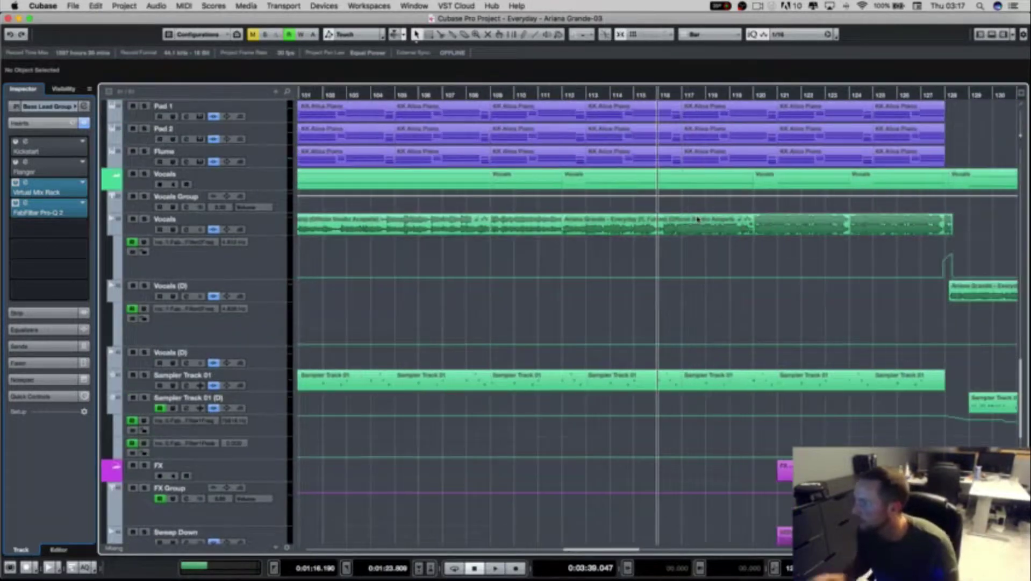
click(890, 222)
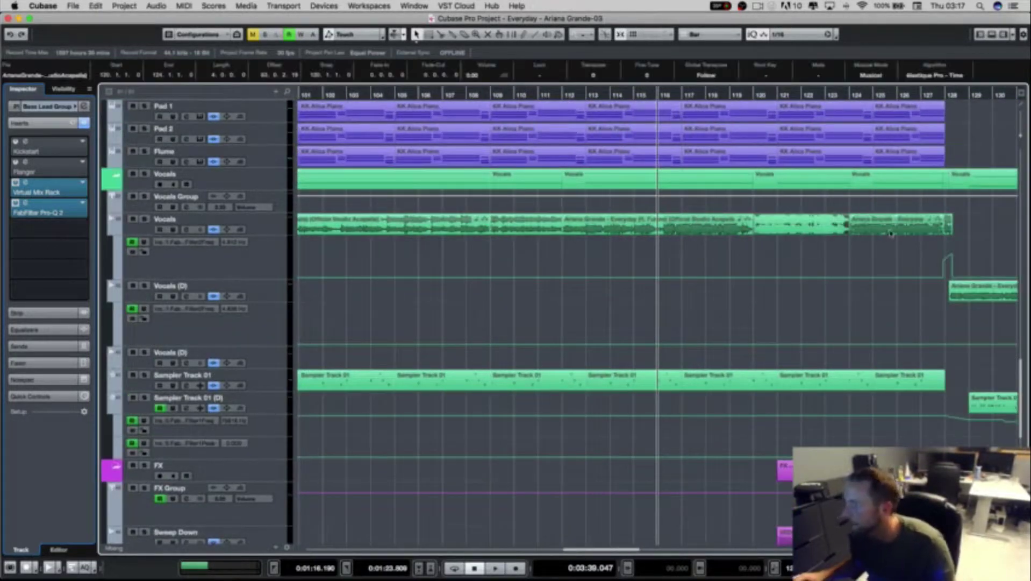
click(905, 229)
drag(968, 139, 990, 121)
Step: Play from near bar 116 past bar 121, following the vocals, sampler, pads and keys
key(space)
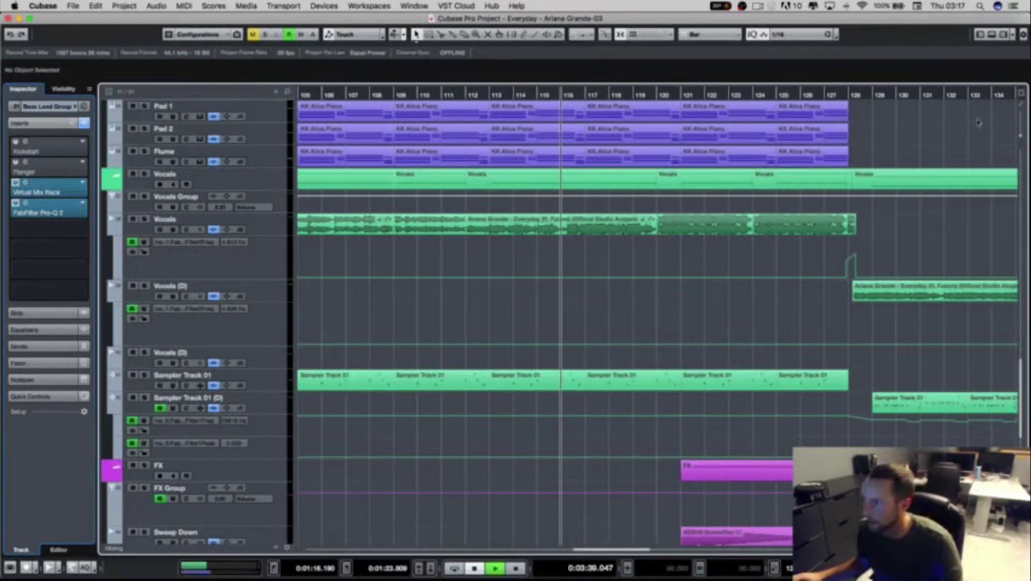
drag(888, 242, 1016, 230)
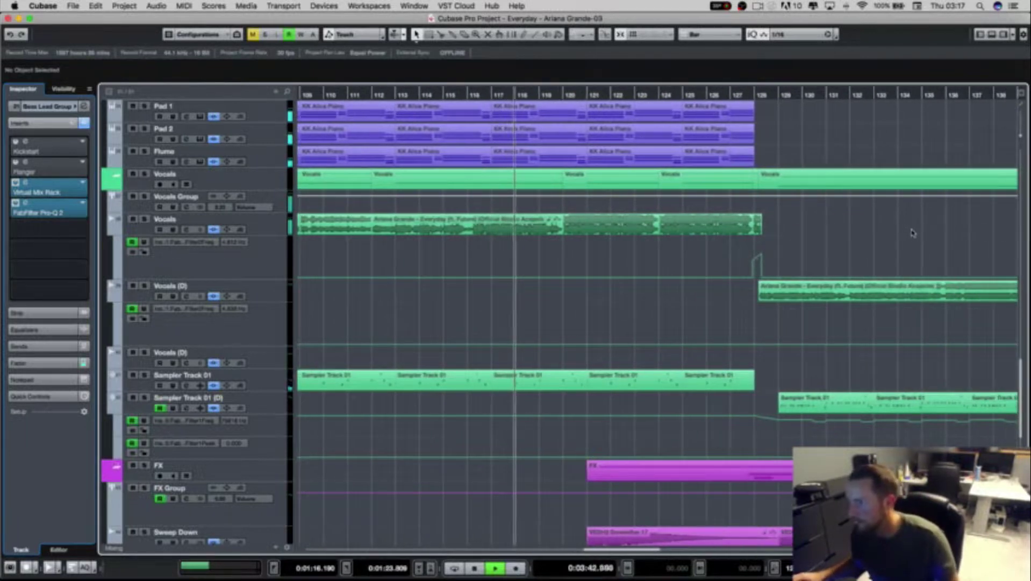
scroll(806, 269, up, 5)
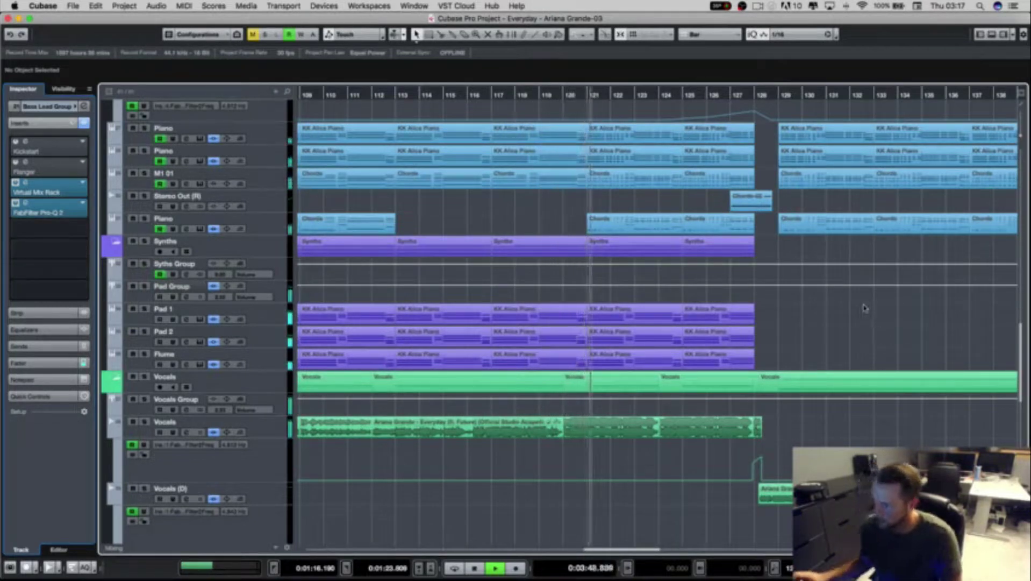
key(space)
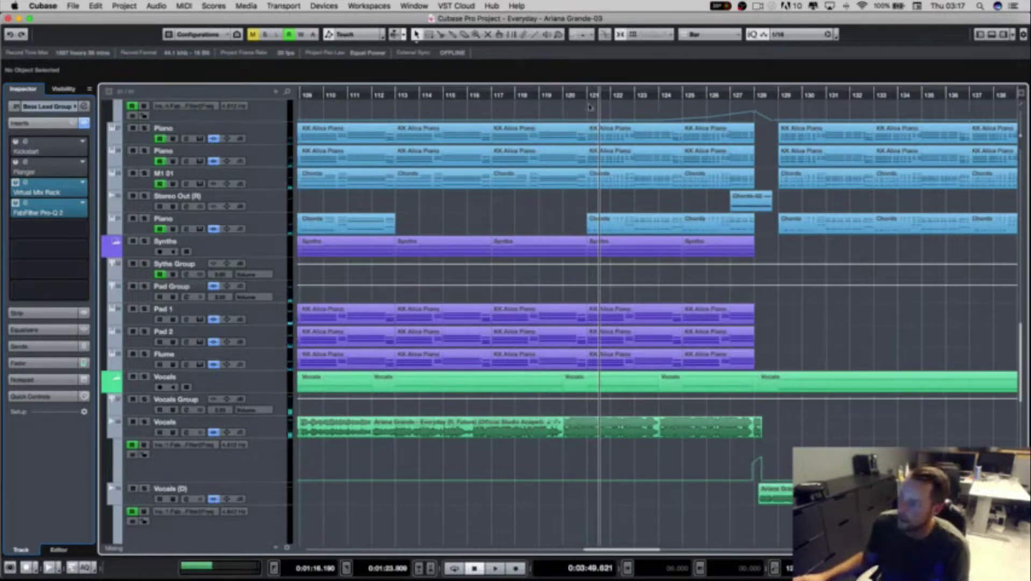
Step: Inspect the Vocals clip at bar 120 and replay the passage around bar 121
click(601, 425)
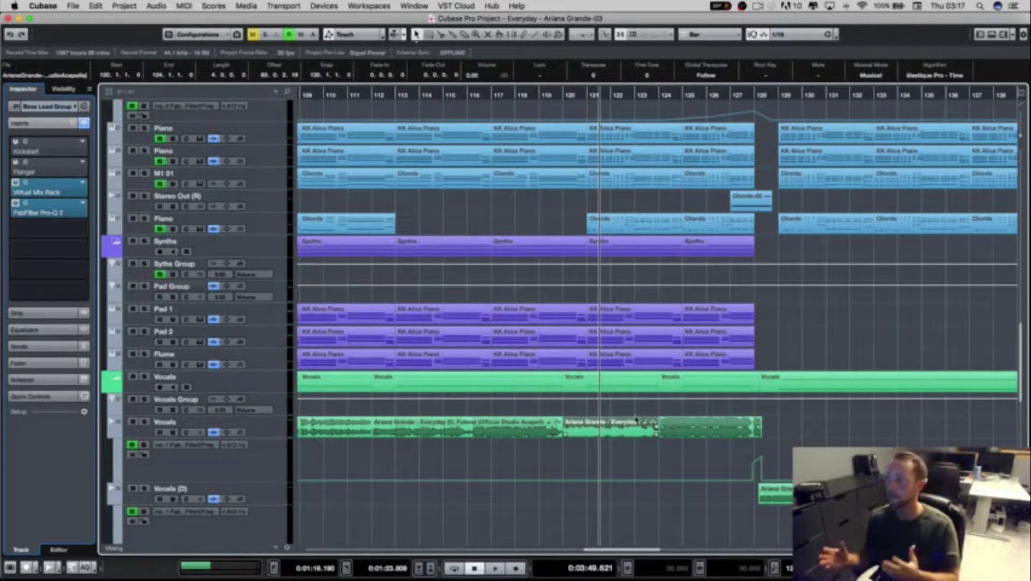
drag(636, 419, 644, 416)
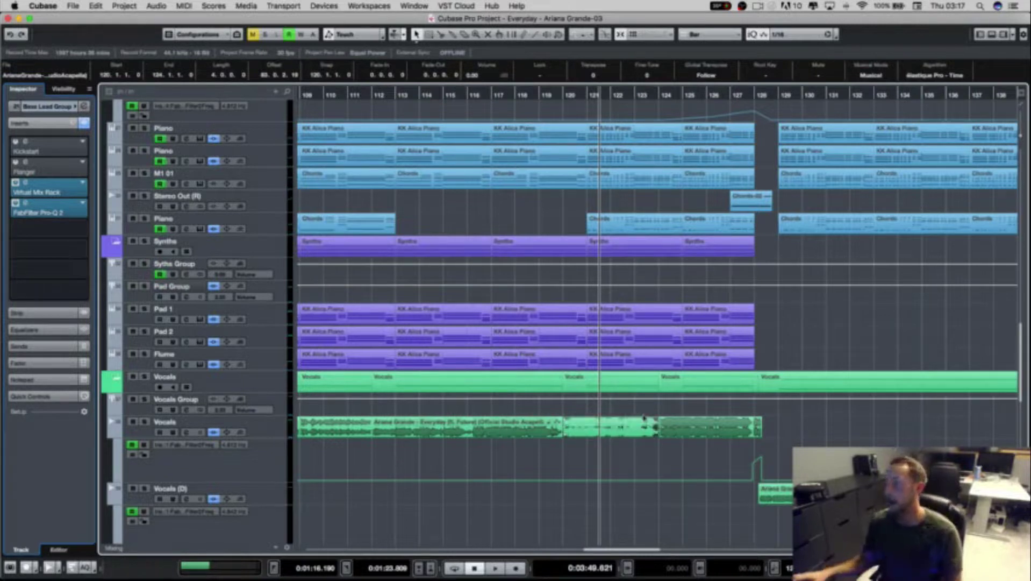
click(580, 96)
key(space)
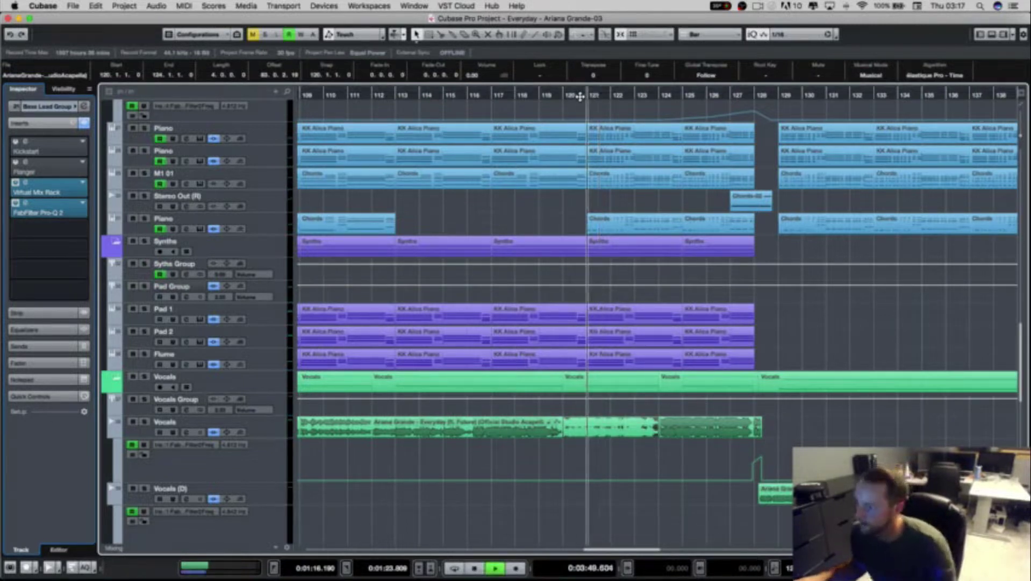
key(space)
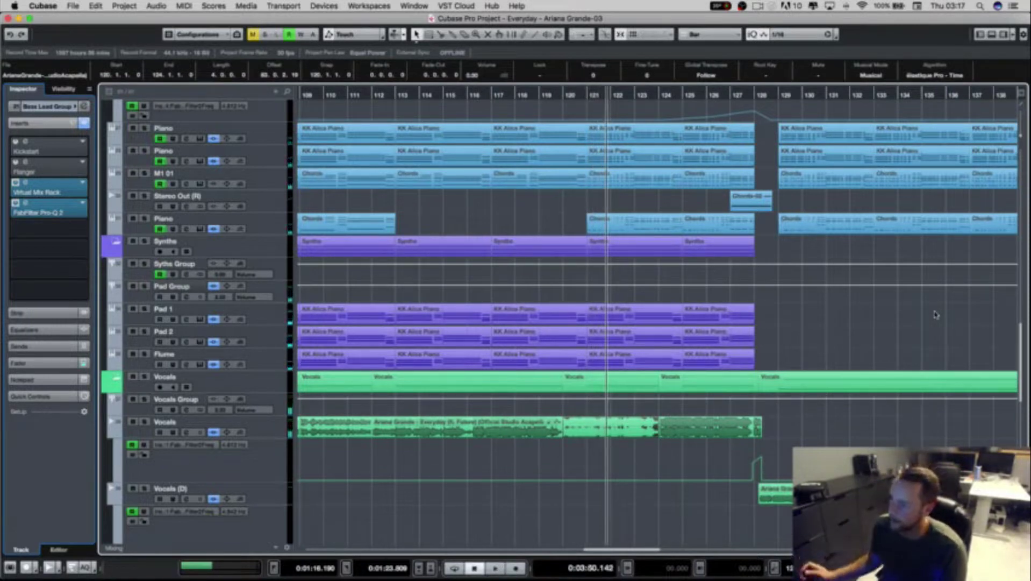
Step: Play on to bar 125, looking at the Vocals filter automation before bar 129
key(space)
click(933, 308)
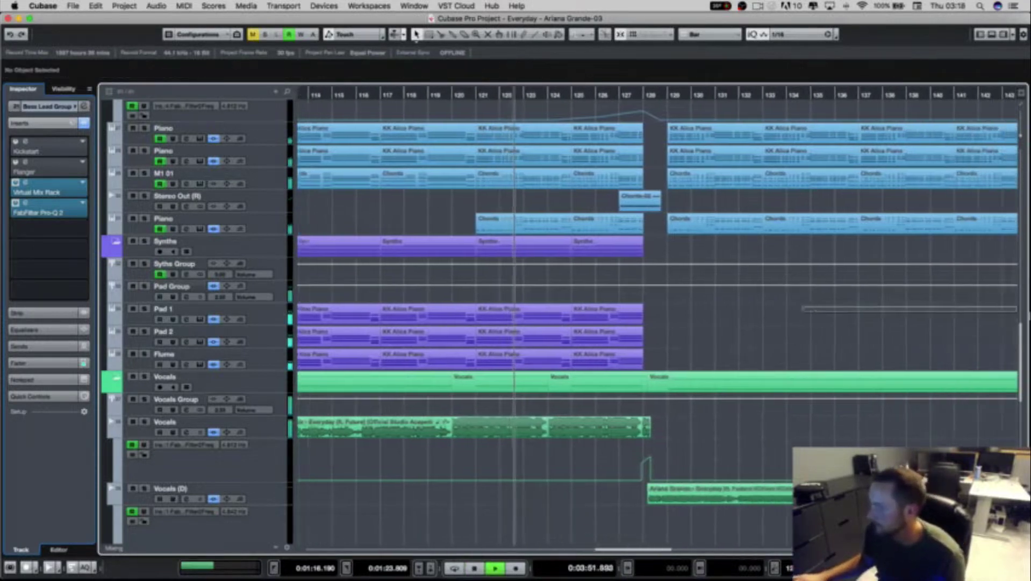
scroll(892, 344, down, 3)
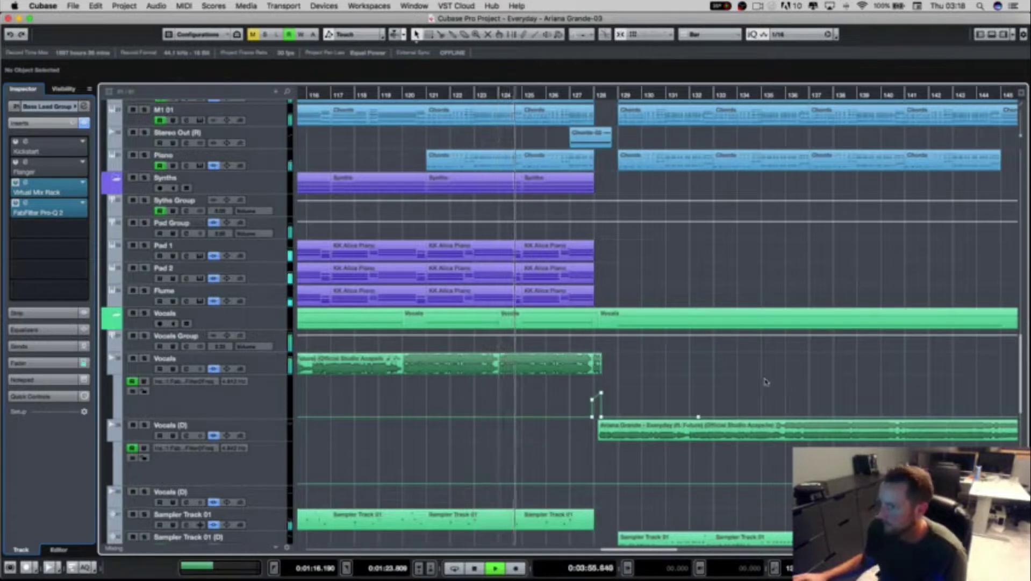
key(space)
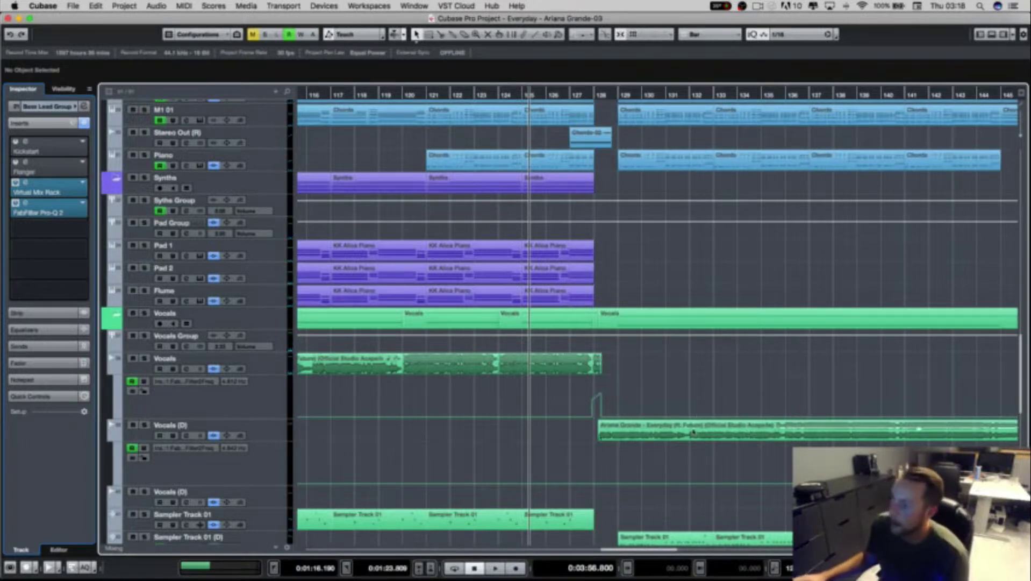
Step: Inspect the Vocals (D) acapella clip that starts in bar 128 and its filter automation
scroll(696, 420, down, 3)
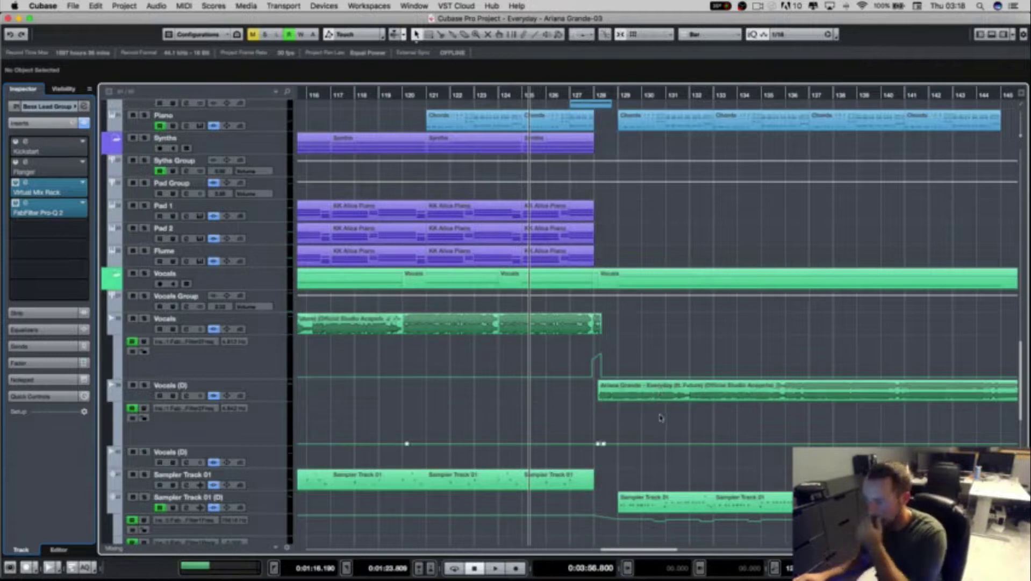
scroll(876, 418, right, 5)
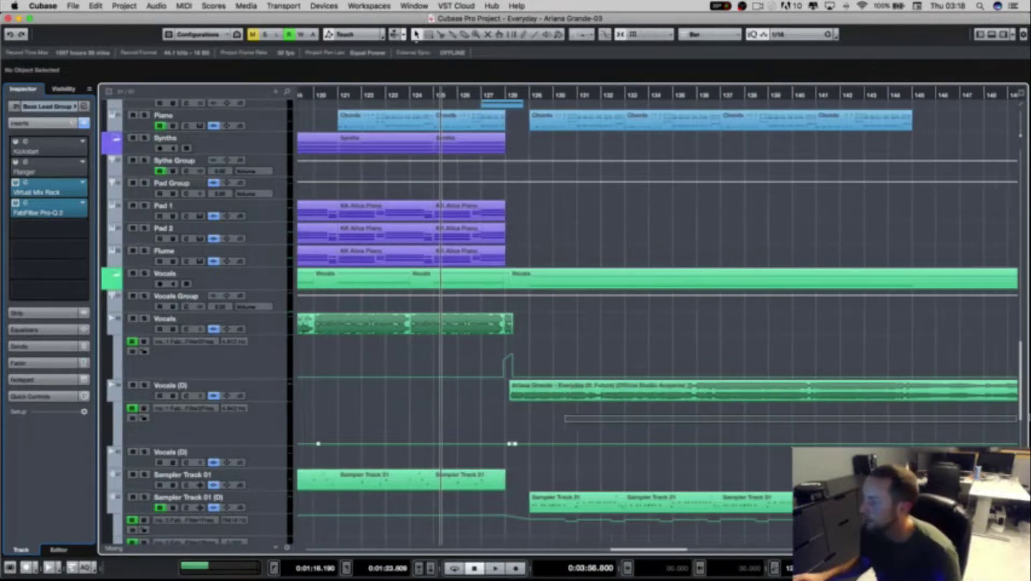
click(954, 404)
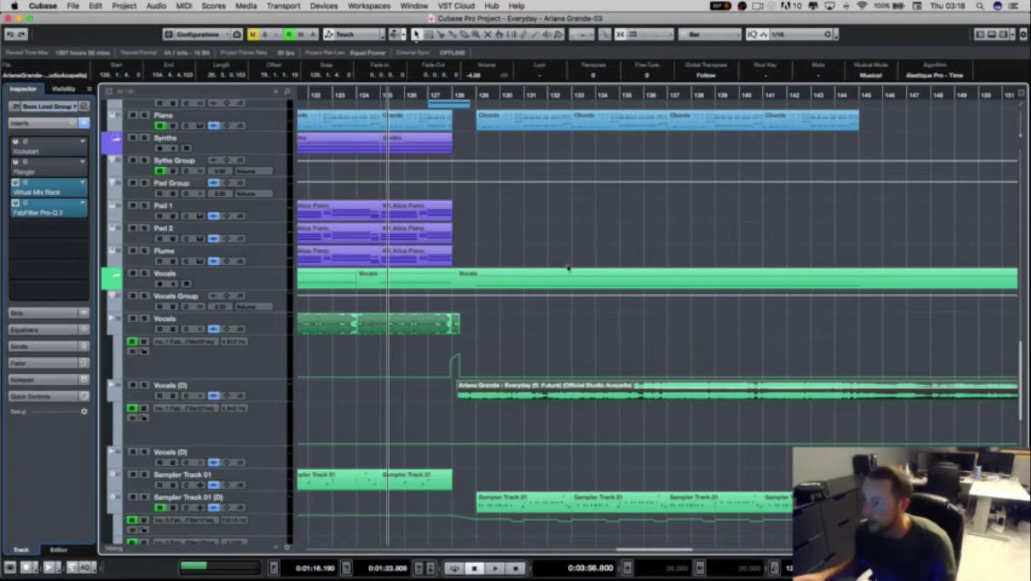
click(558, 244)
Step: Play into the drop at bar 129 and on to bar 131, looking over the bass, keys, vocals and sampler
scroll(558, 244, up, 8)
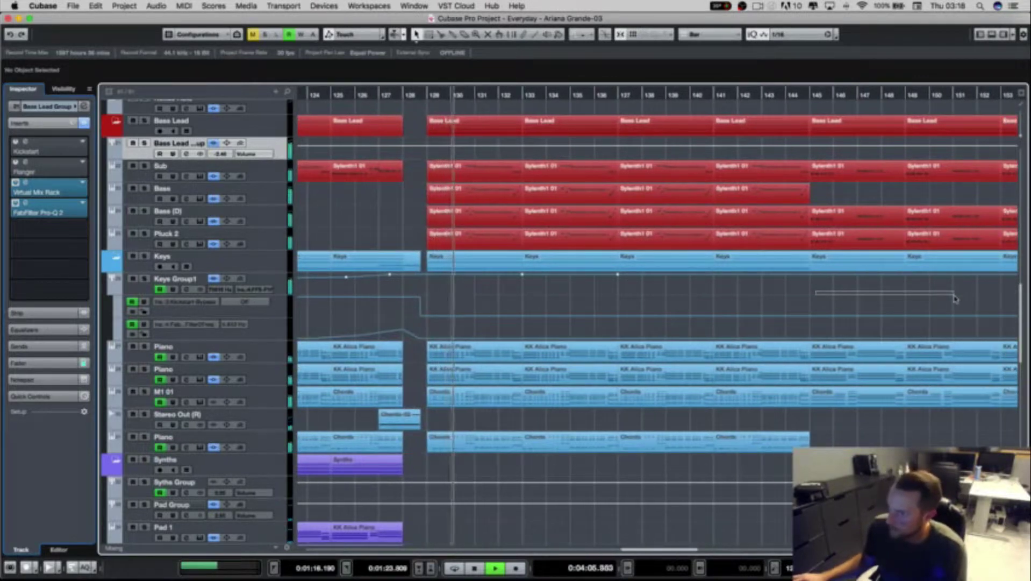
scroll(954, 299, down, 10)
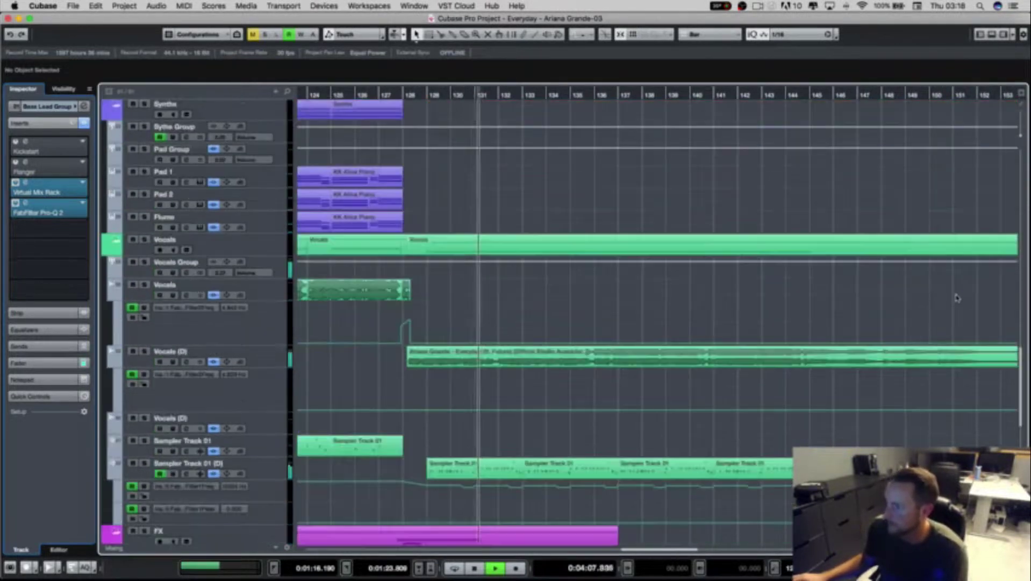
key(space)
Step: Examine the Sampler Track 01 (D) clips from bar 129 to bar 145 and the filter automation beneath them
scroll(632, 345, down, 3)
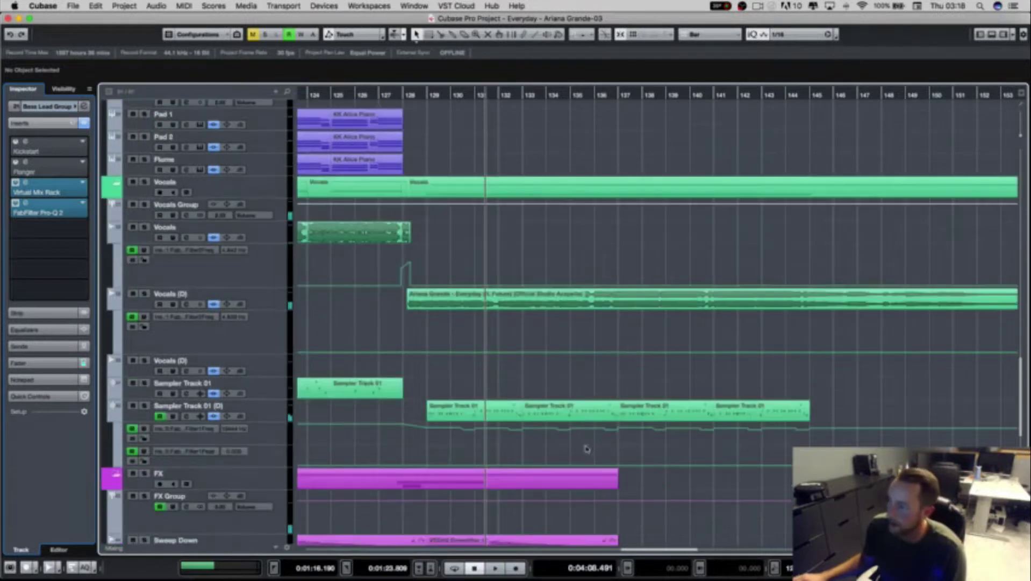
drag(420, 442, 916, 425)
click(885, 444)
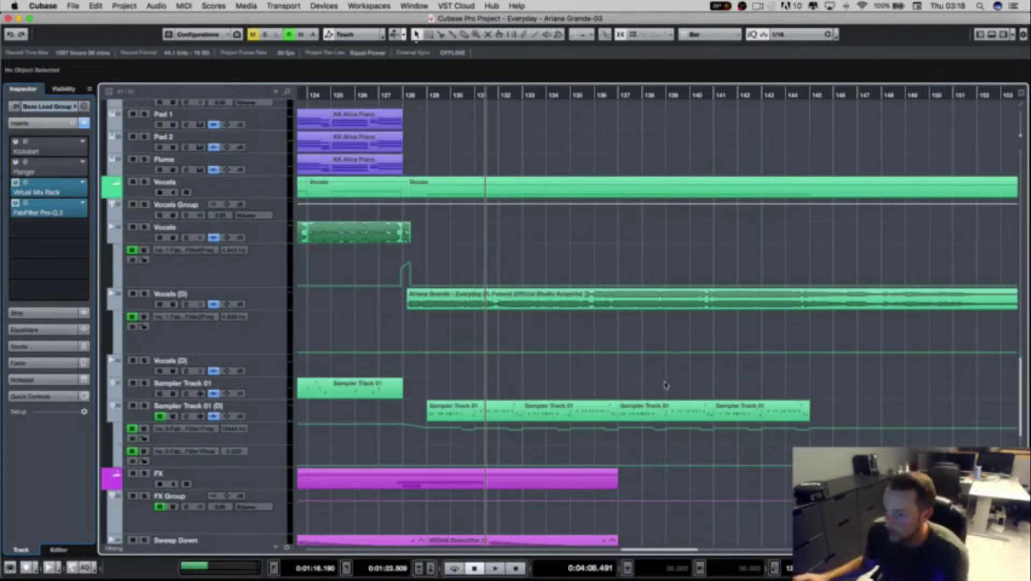
Step: Play on from bar 131 to bar 133, looking over the drum, bass and keys tracks of the drop
scroll(514, 268, up, 12)
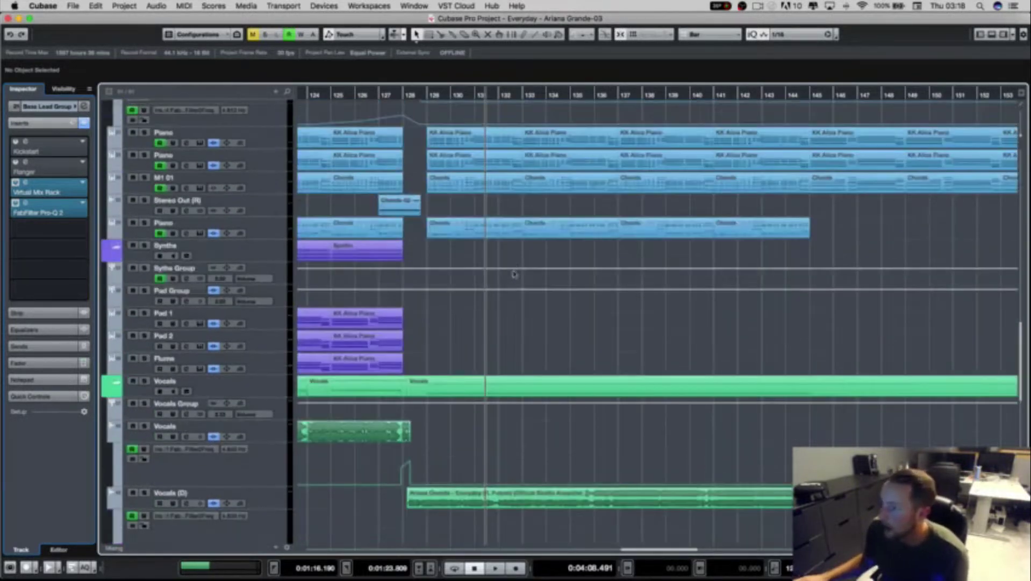
scroll(497, 312, up, 9)
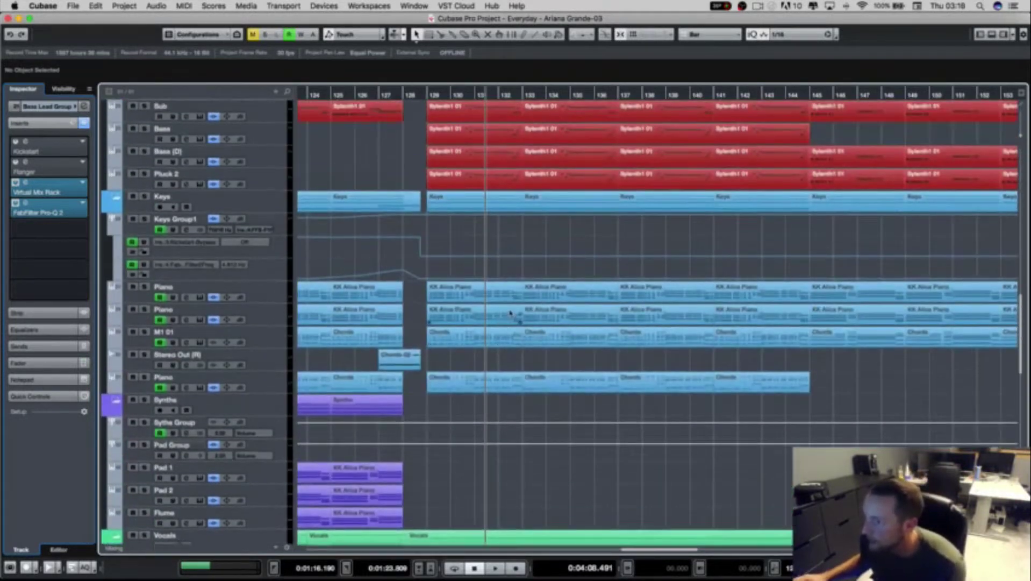
scroll(660, 304, up, 15)
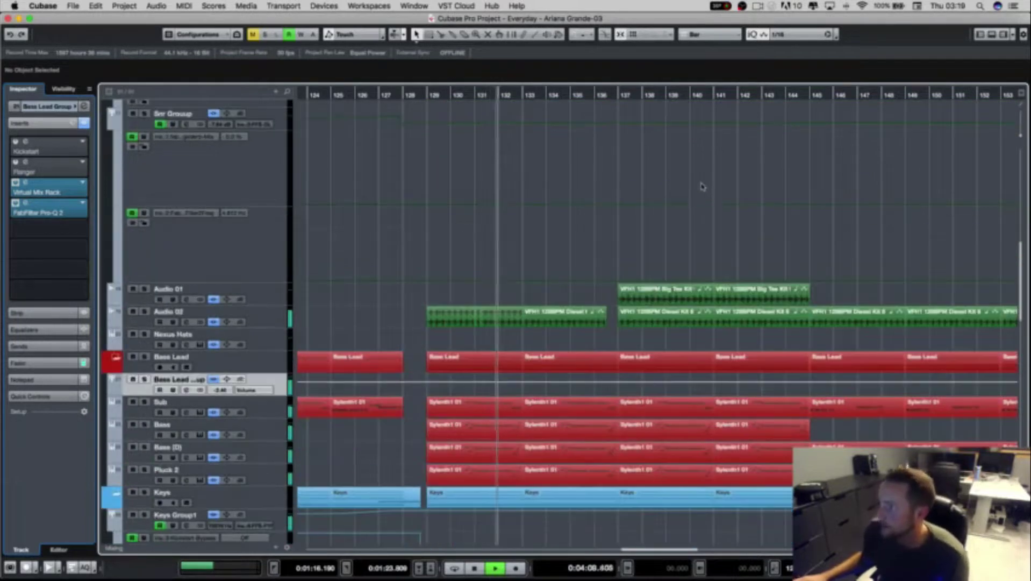
scroll(664, 293, down, 10)
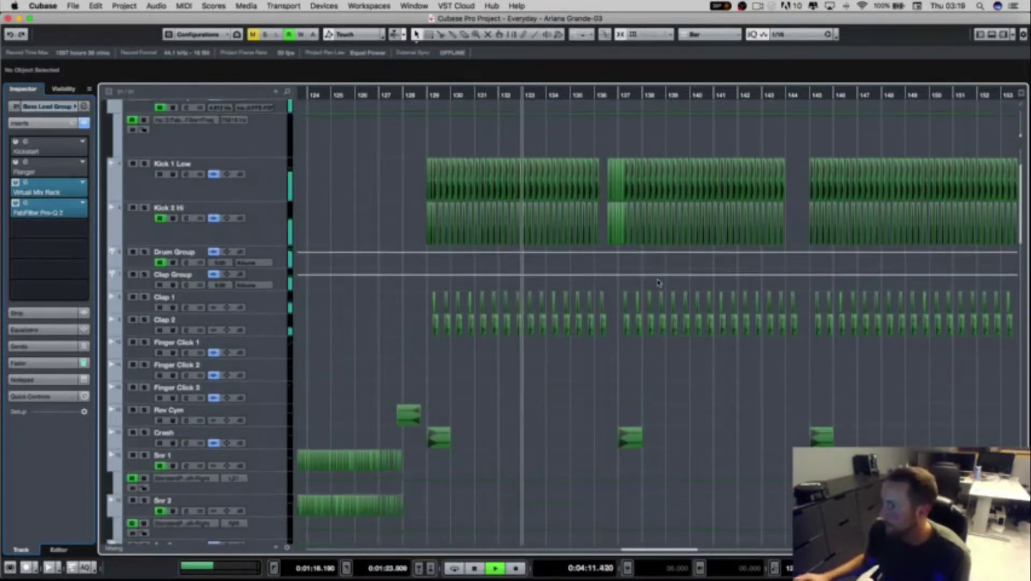
scroll(670, 279, down, 10)
key(space)
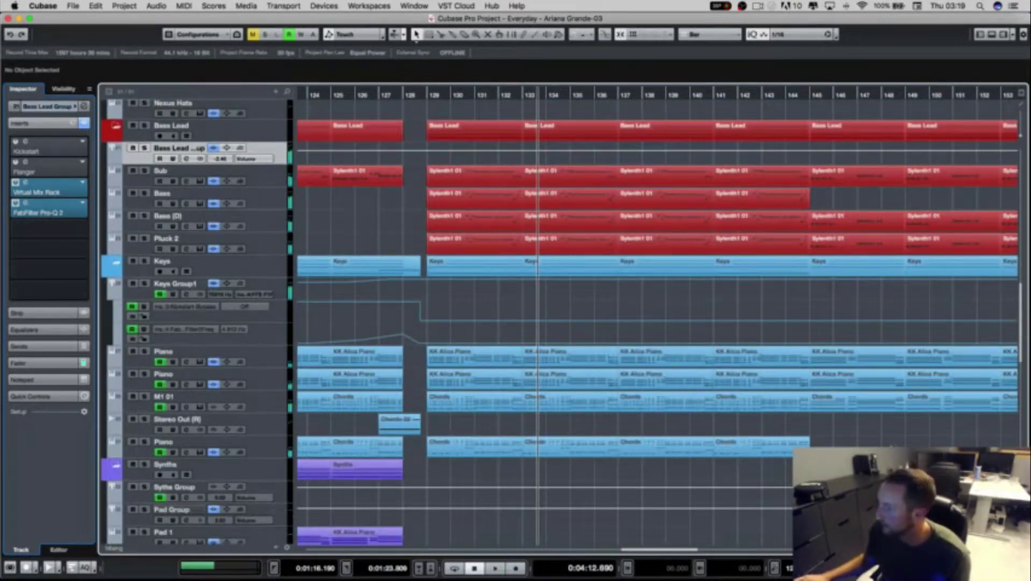
Step: Examine the vocals, sampler, FX and Guitar Riff tracks from bar 129 past bar 145
scroll(610, 222, right, 3)
scroll(610, 222, down, 12)
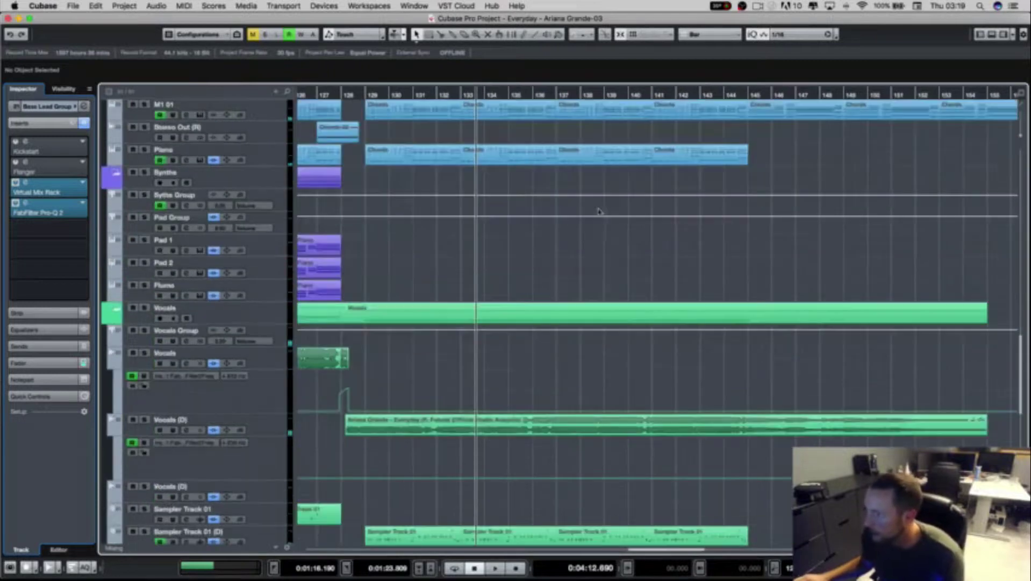
scroll(618, 220, down, 4)
scroll(672, 290, down, 3)
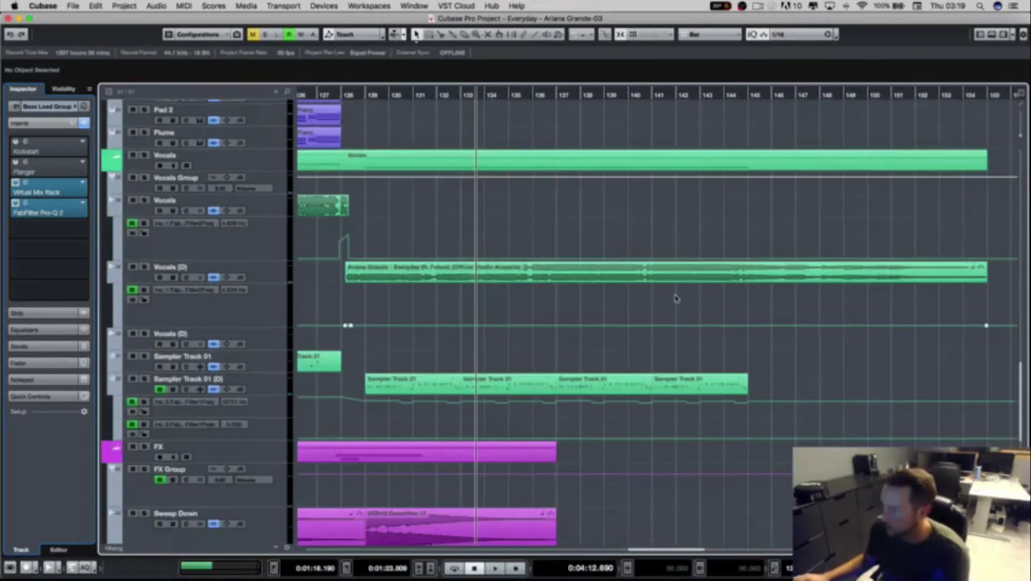
scroll(802, 304, down, 5)
scroll(725, 269, right, 3)
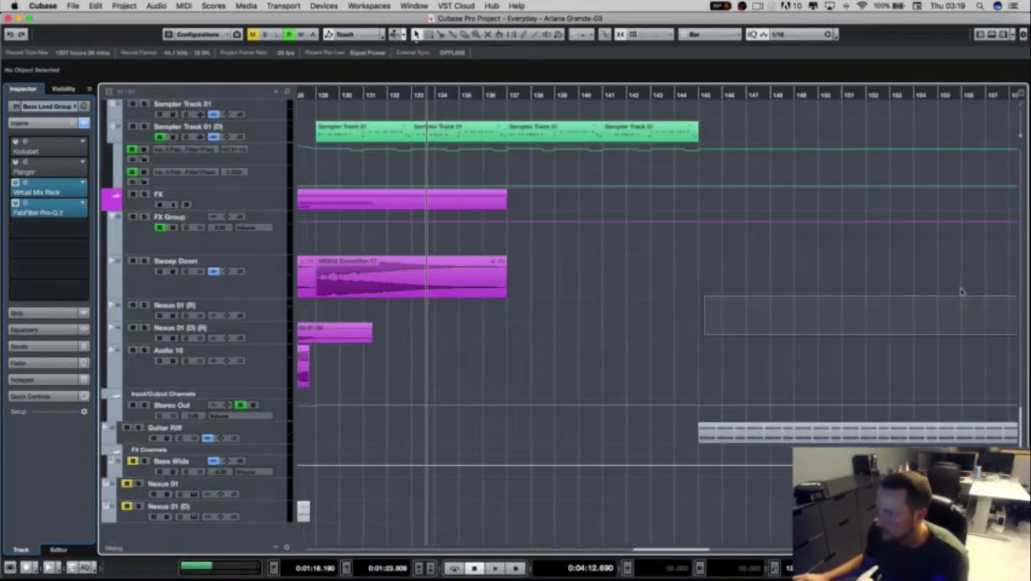
scroll(654, 258, up, 15)
scroll(656, 290, down, 15)
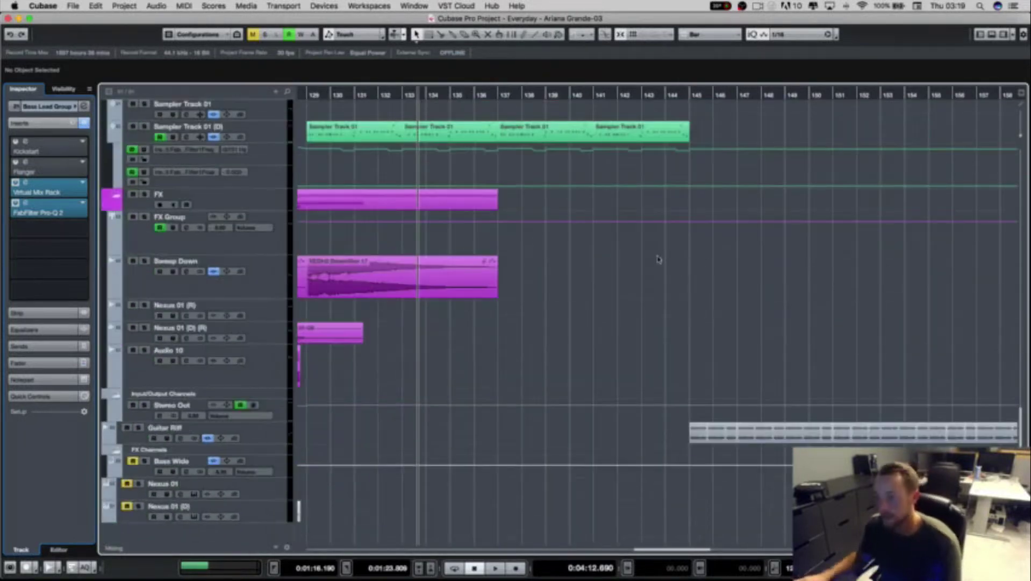
Step: Play on from bar 133 to bar 145, looking over the sampler, FX, vocals and keys tracks
key(space)
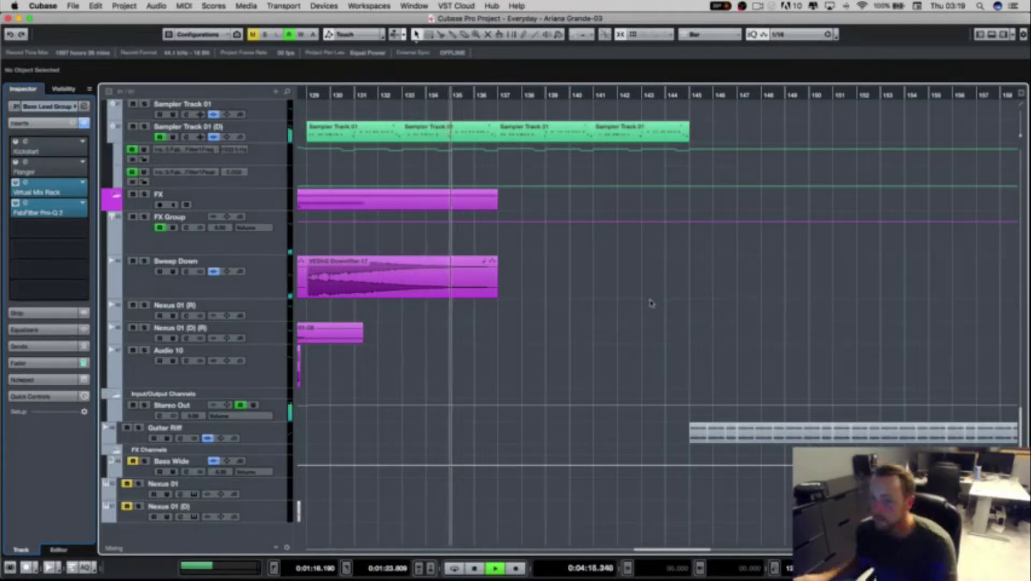
scroll(656, 316, up, 5)
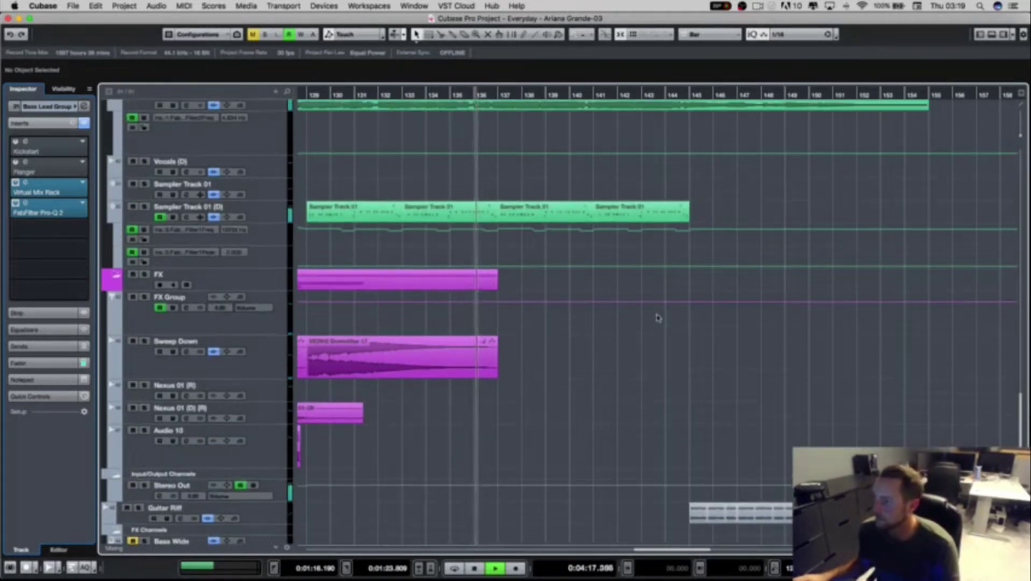
scroll(676, 323, up, 3)
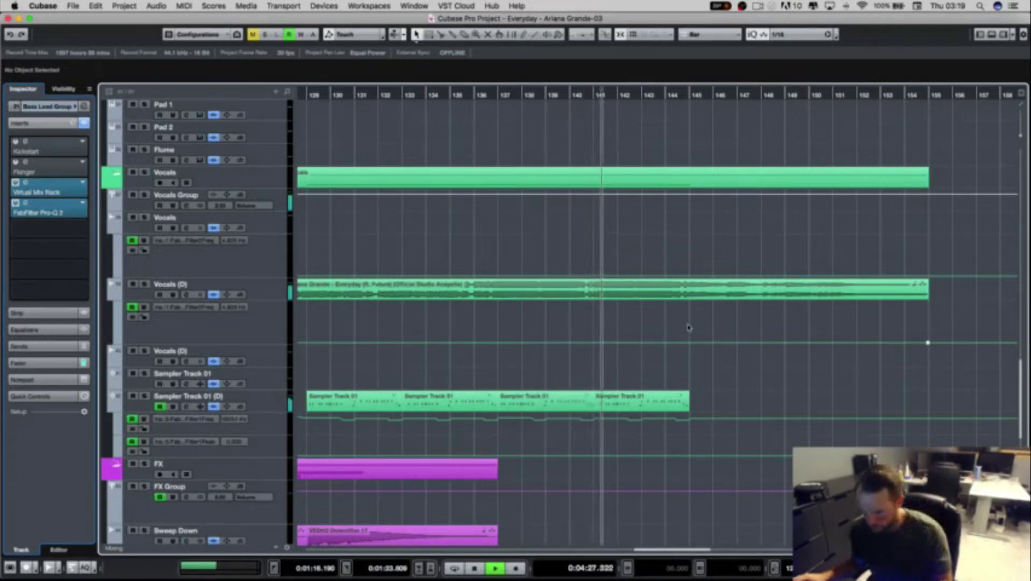
scroll(701, 344, down, 5)
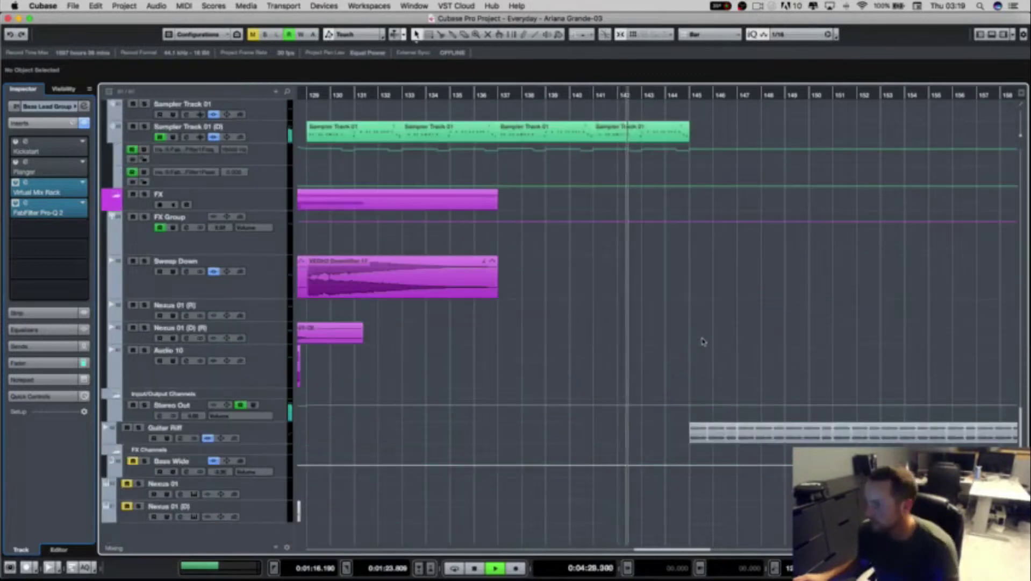
drag(742, 350, 1016, 328)
scroll(759, 324, up, 10)
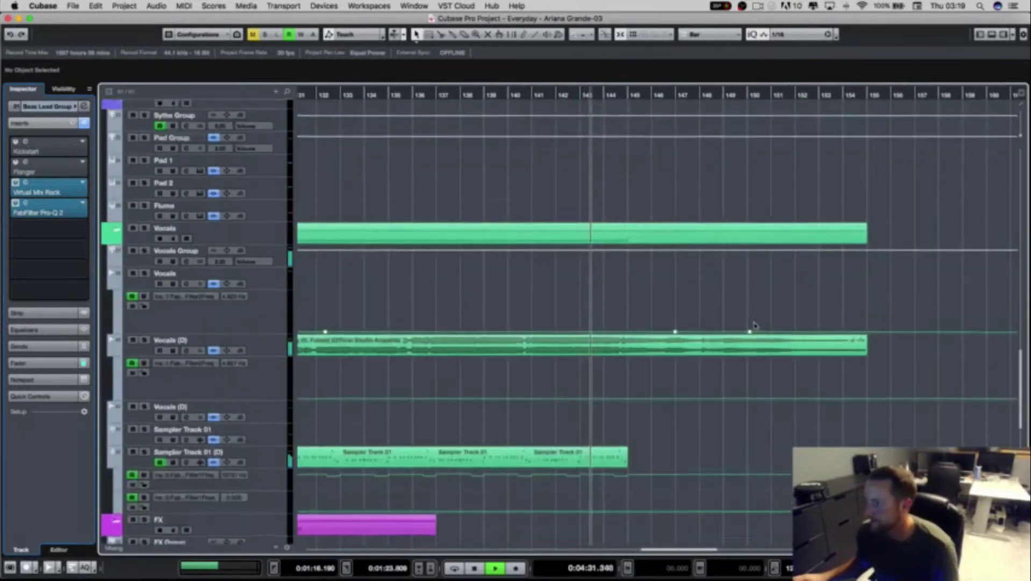
scroll(623, 291, up, 3)
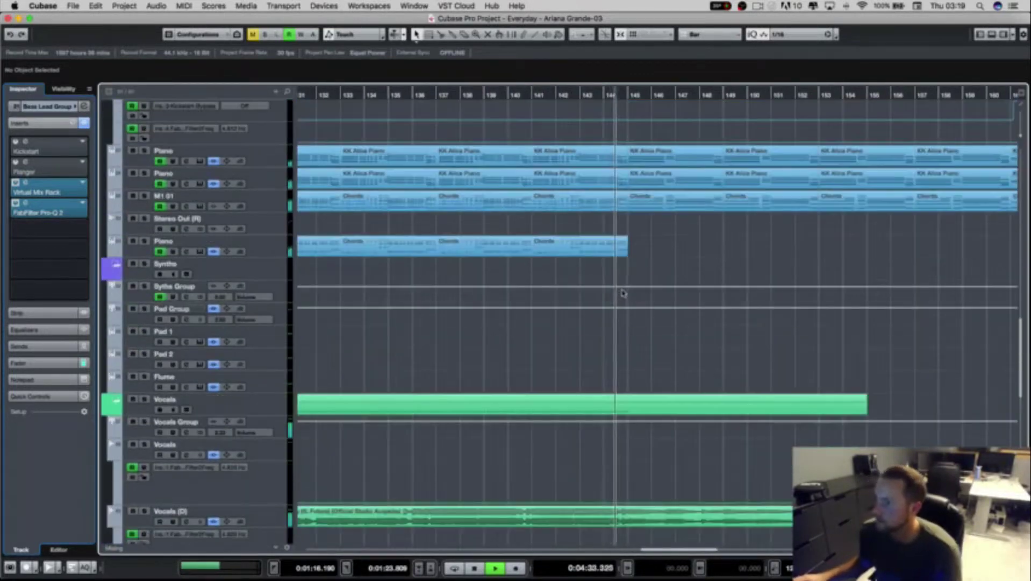
key(space)
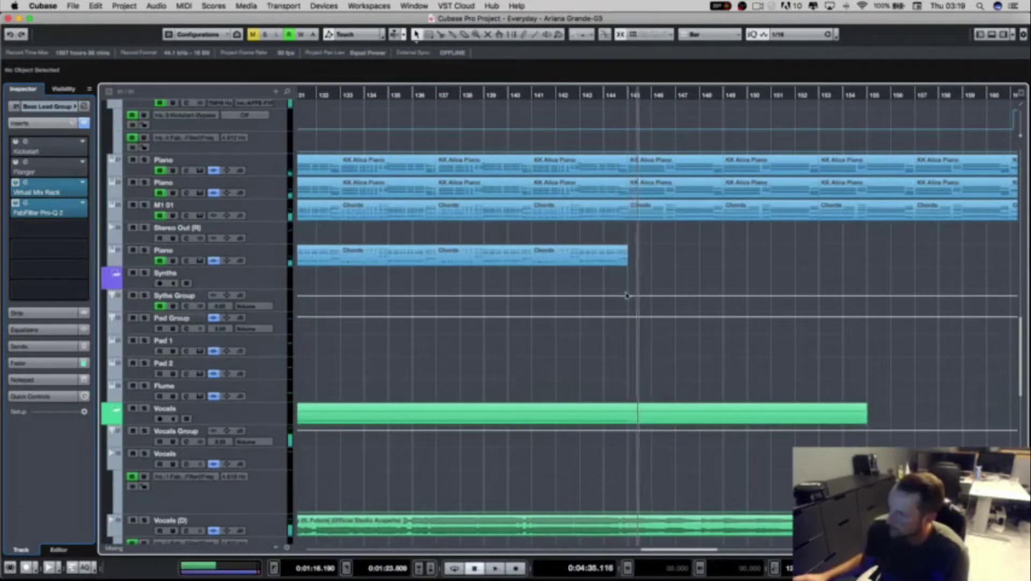
Step: Place the playhead at bar 145 and widen the timeline to show the arrangement from bar 97 past bar 161
scroll(643, 294, down, 2)
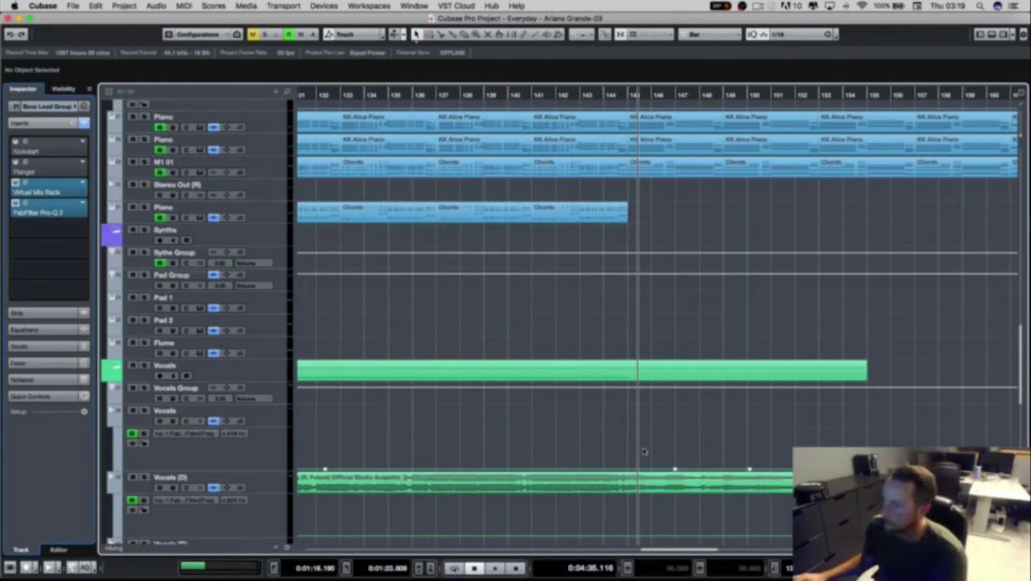
click(626, 96)
scroll(601, 322, down, 10)
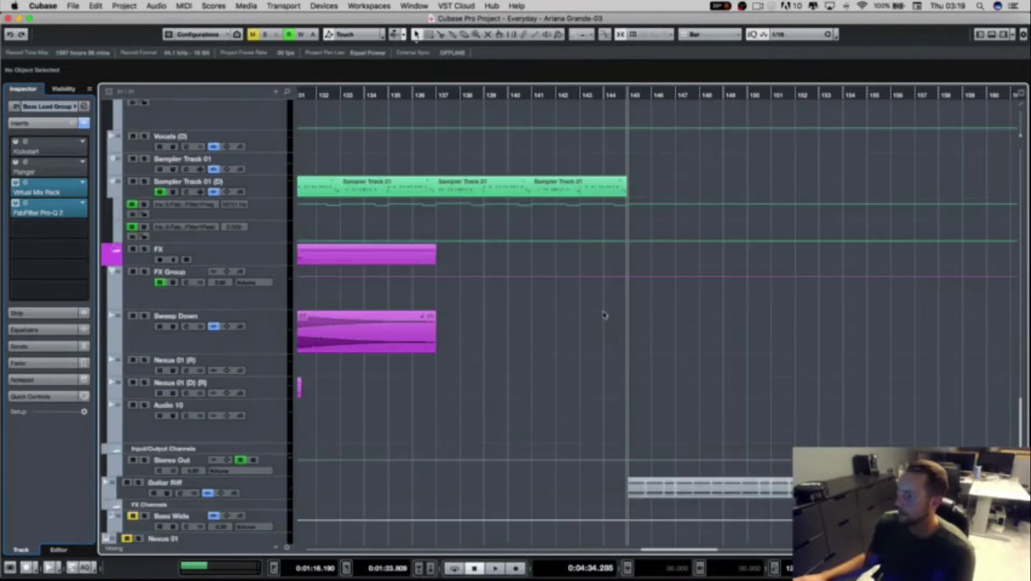
key(g)
key(g)
key(g)
key(g)
key(g)
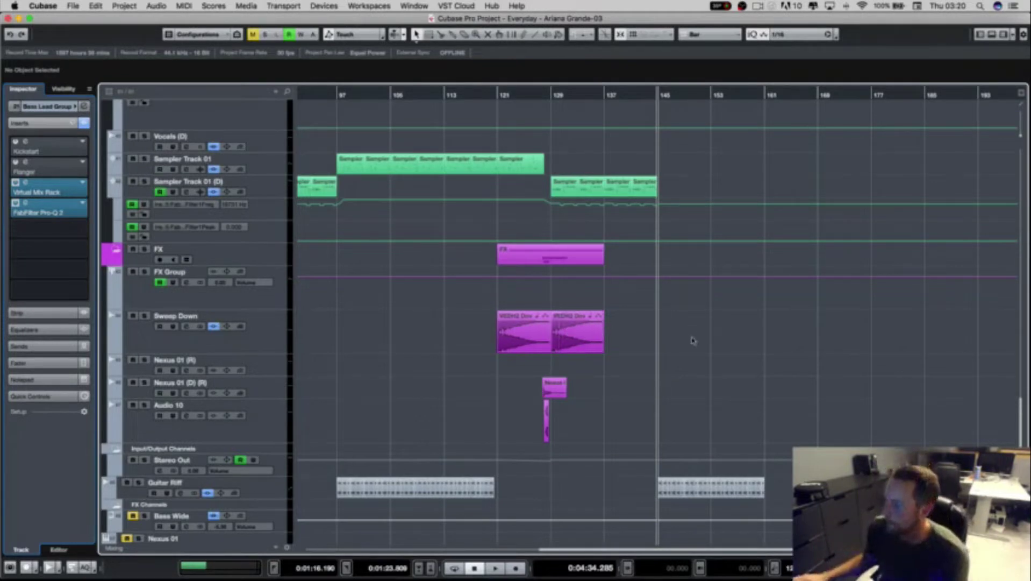
Step: Look over the vocals, keys and bass around bar 145 and select the Audio 02 loop clip starting there
scroll(655, 281, up, 15)
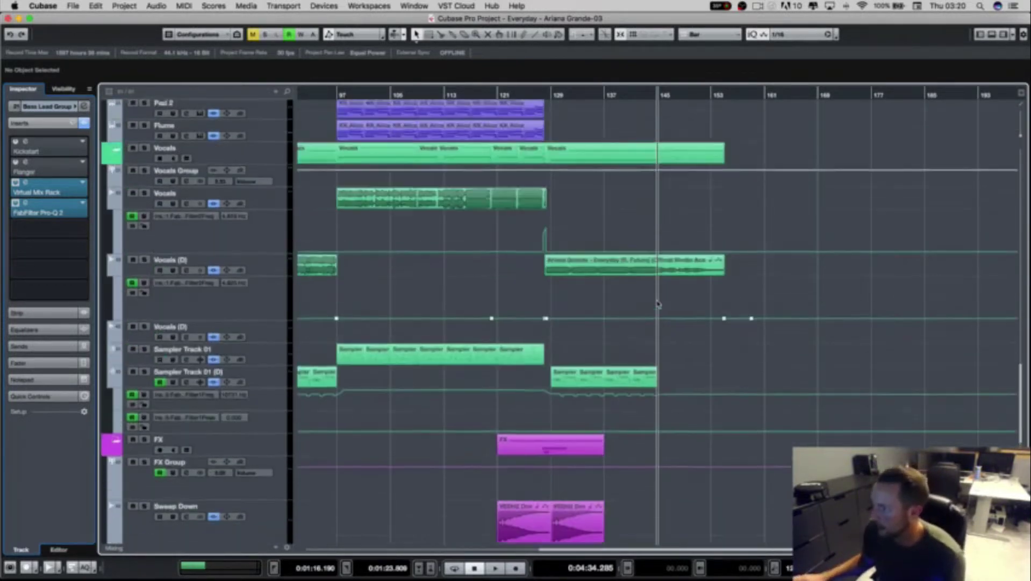
scroll(667, 365, up, 5)
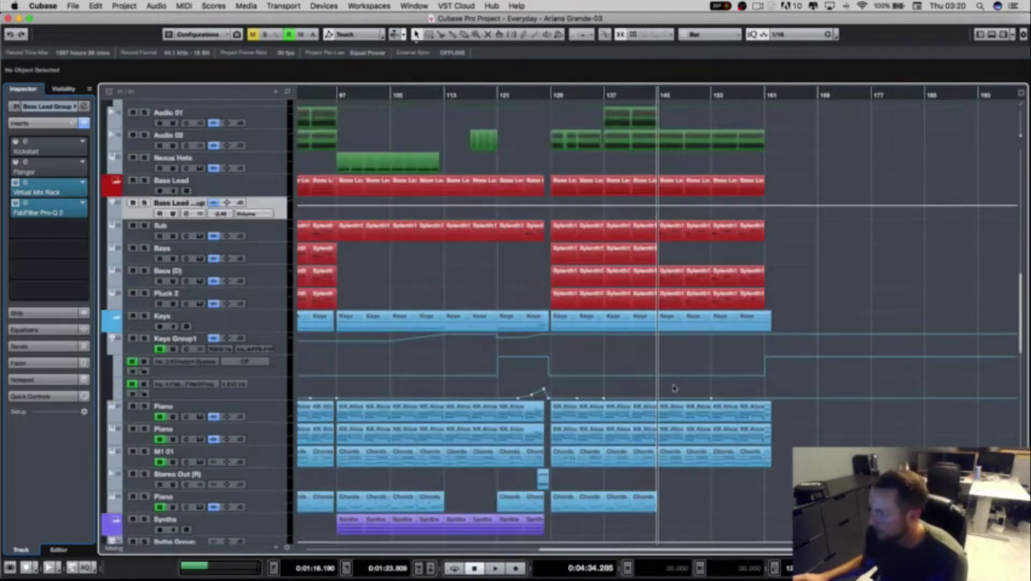
scroll(681, 265, up, 10)
click(675, 258)
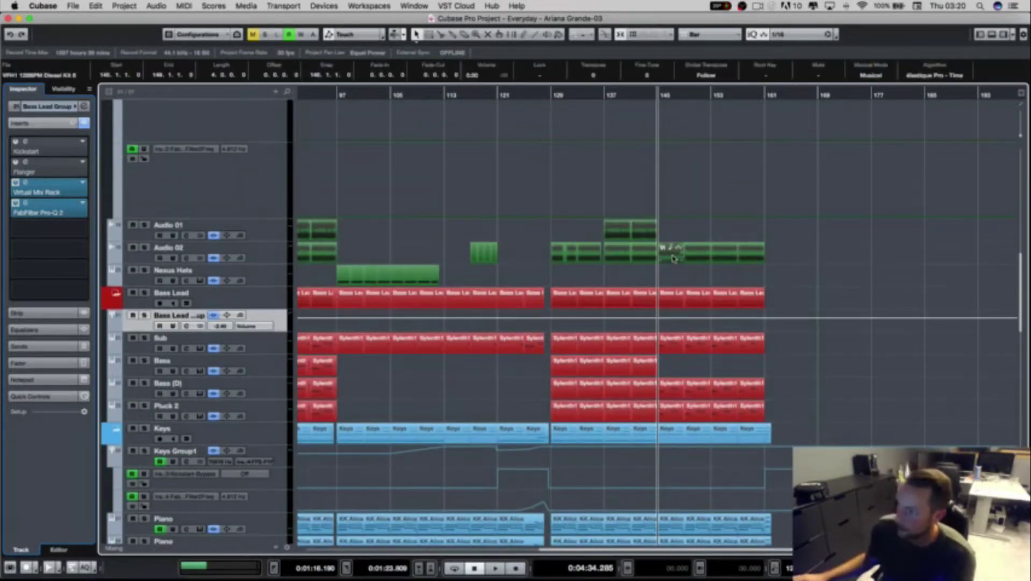
Step: Play from bar 145 to about bar 150, looking over the bass, keys, synths, vocals and sampler tracks
key(space)
scroll(849, 395, down, 8)
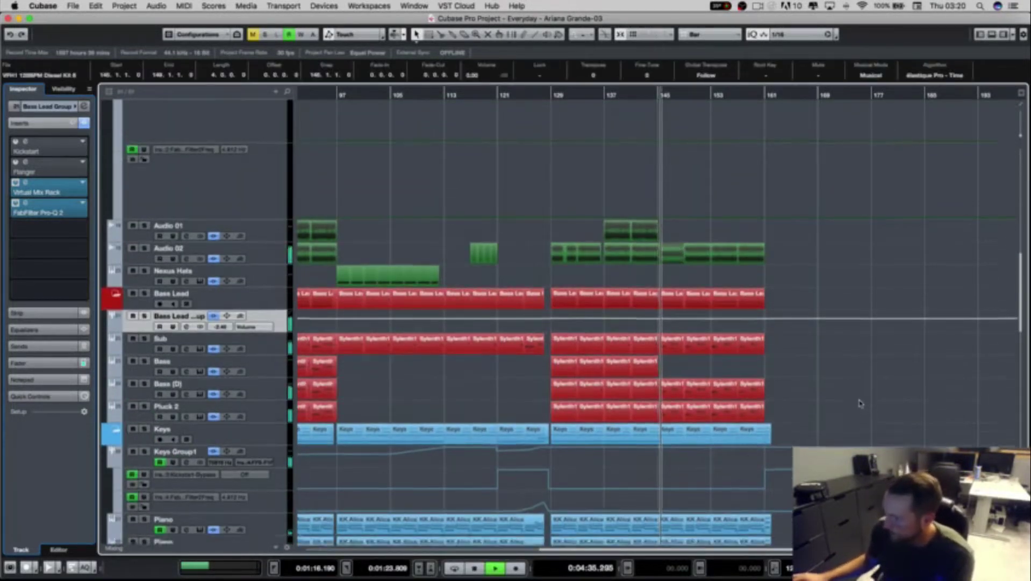
scroll(847, 398, down, 2)
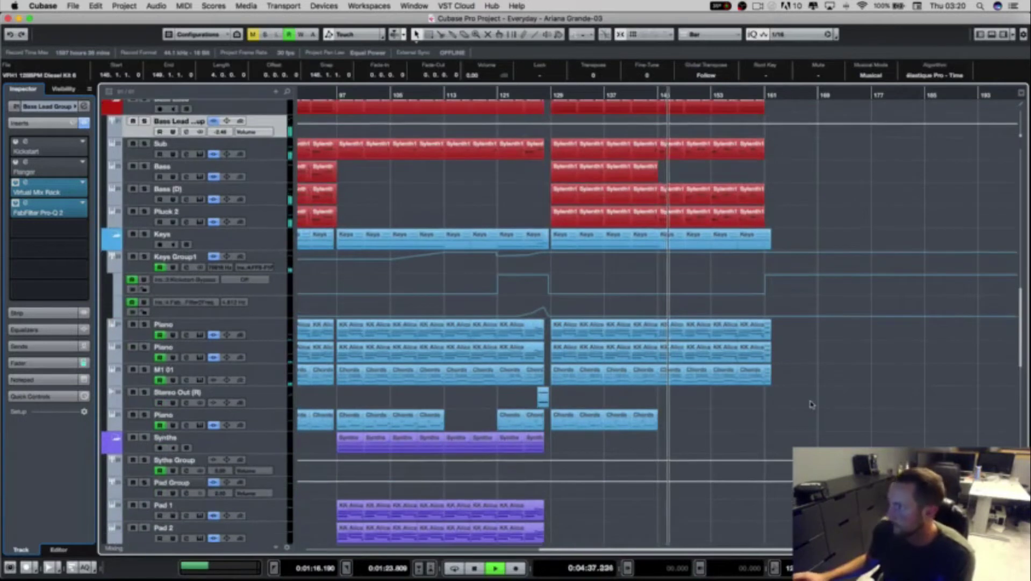
scroll(847, 398, down, 2)
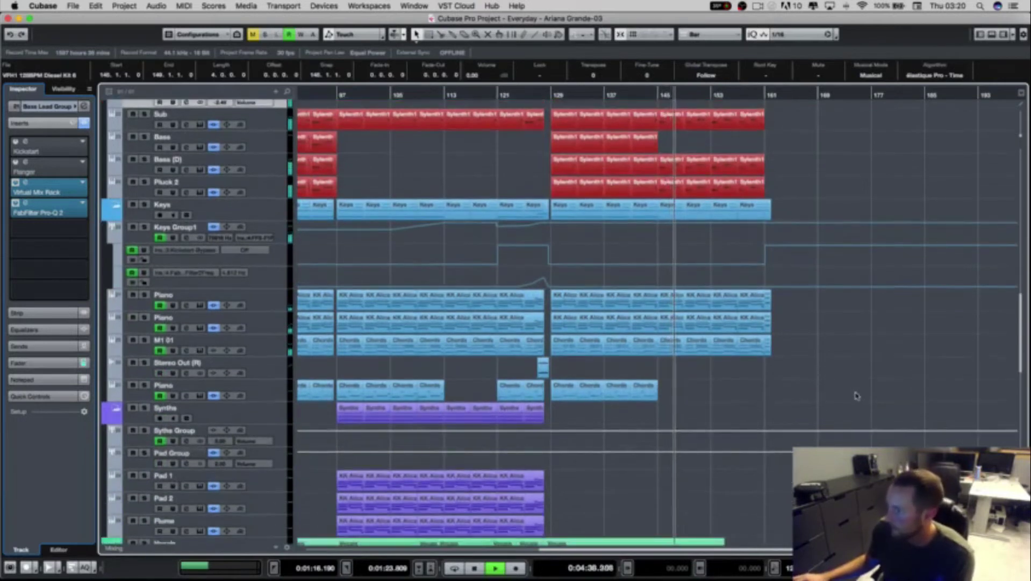
scroll(854, 396, down, 6)
scroll(855, 395, down, 4)
scroll(871, 395, down, 2)
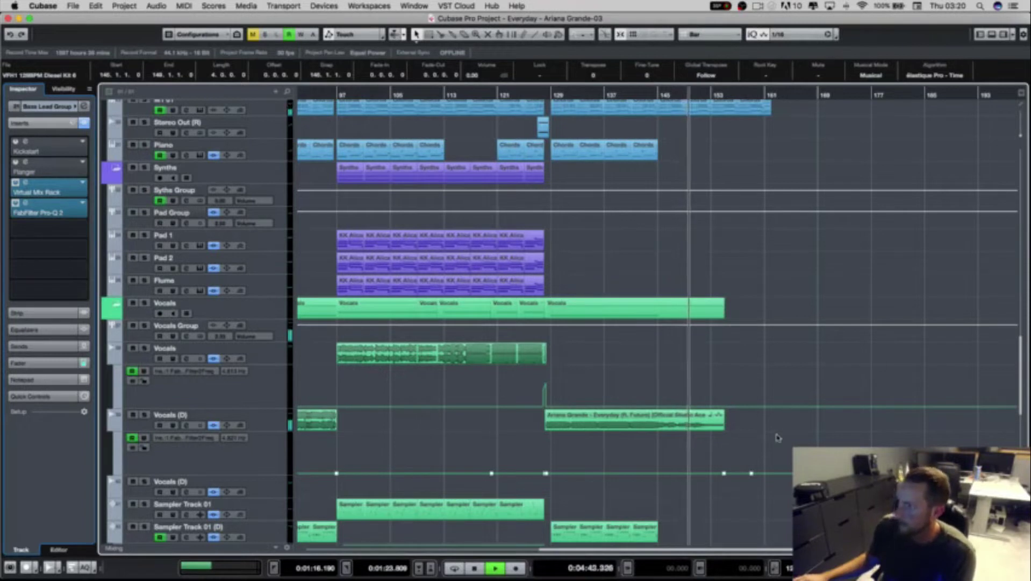
scroll(625, 429, down, 1)
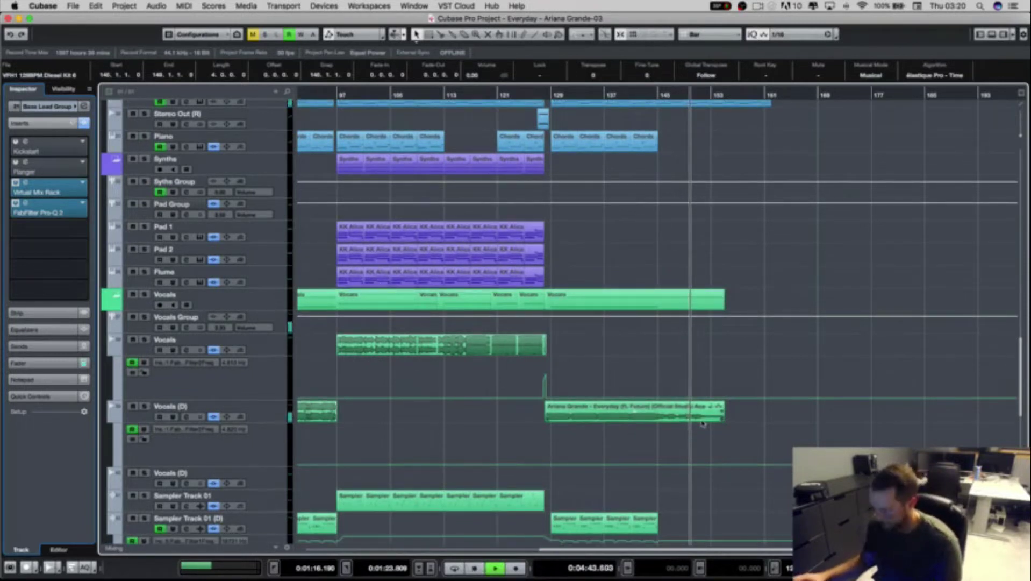
scroll(719, 419, down, 10)
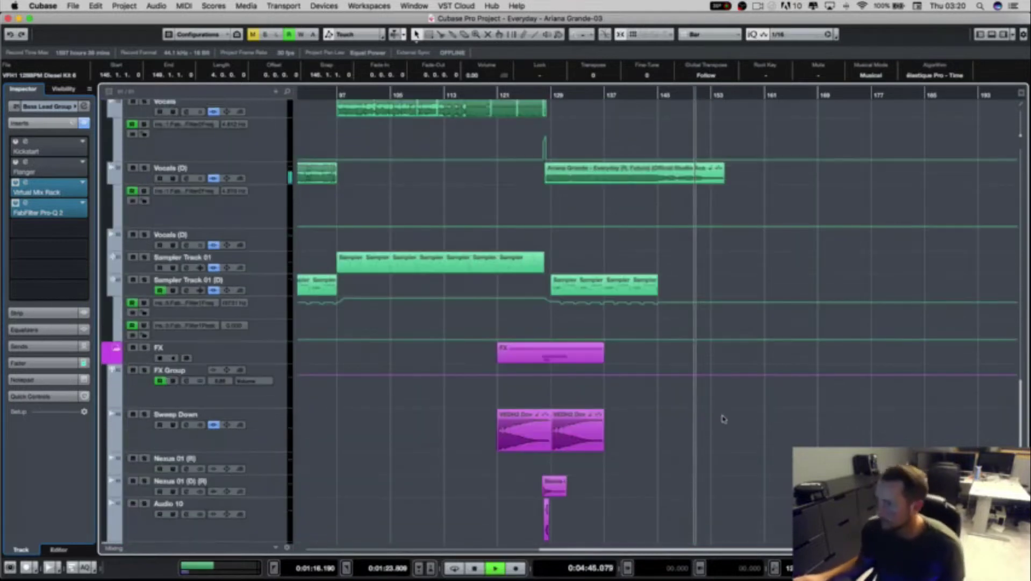
Step: Clear the clip selection and play on to about bar 158, looking over the vocals, keys, bass and drums
click(734, 458)
scroll(735, 458, right, 5)
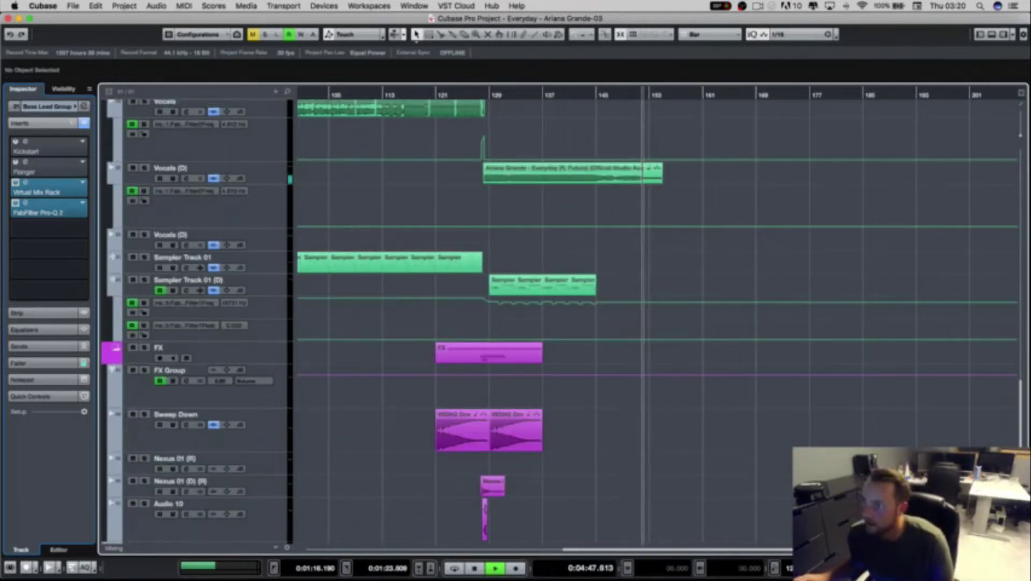
scroll(559, 317, up, 9)
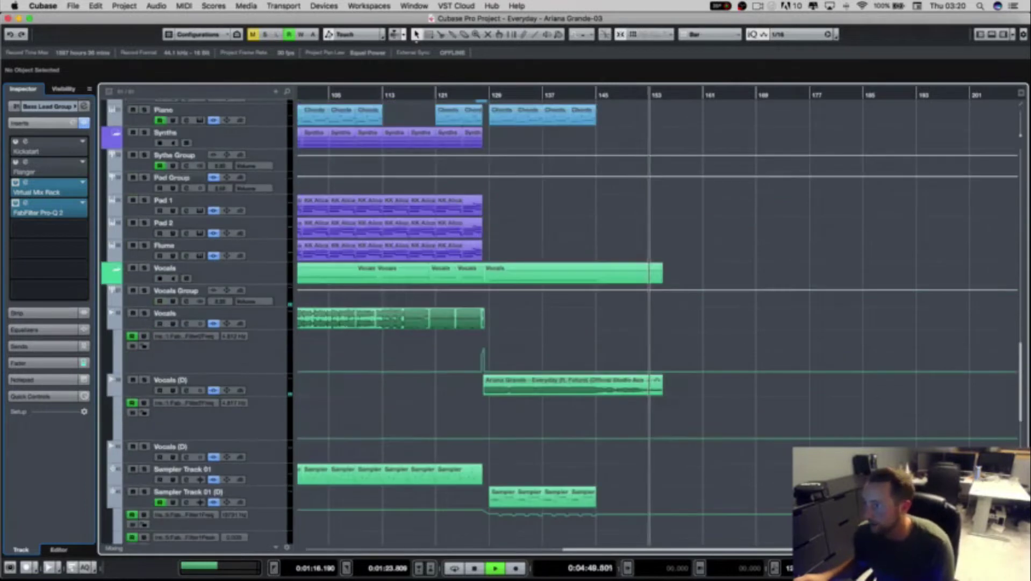
scroll(559, 322, up, 14)
scroll(793, 472, up, 6)
scroll(791, 486, down, 15)
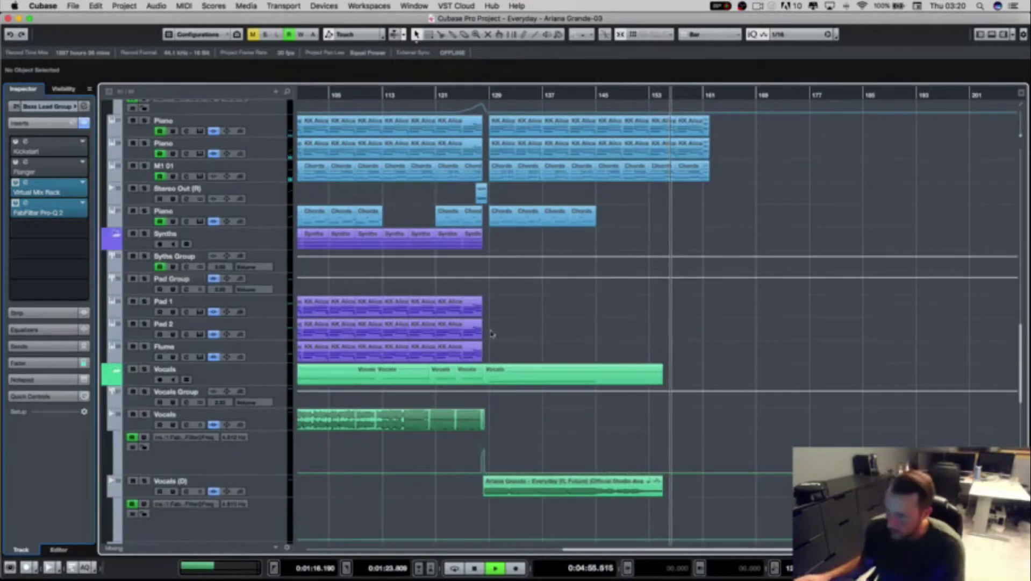
scroll(753, 339, up, 15)
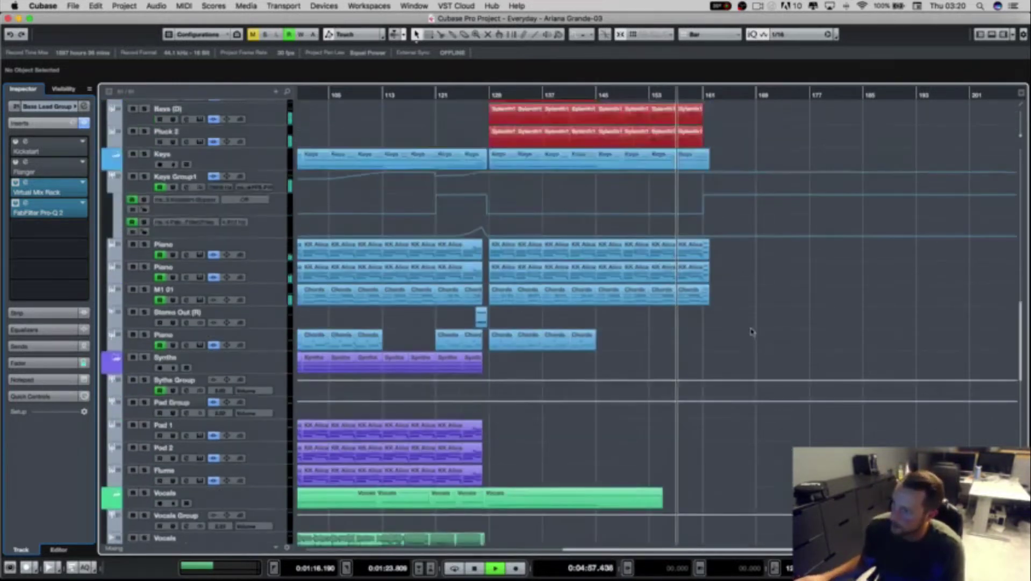
scroll(751, 350, down, 3)
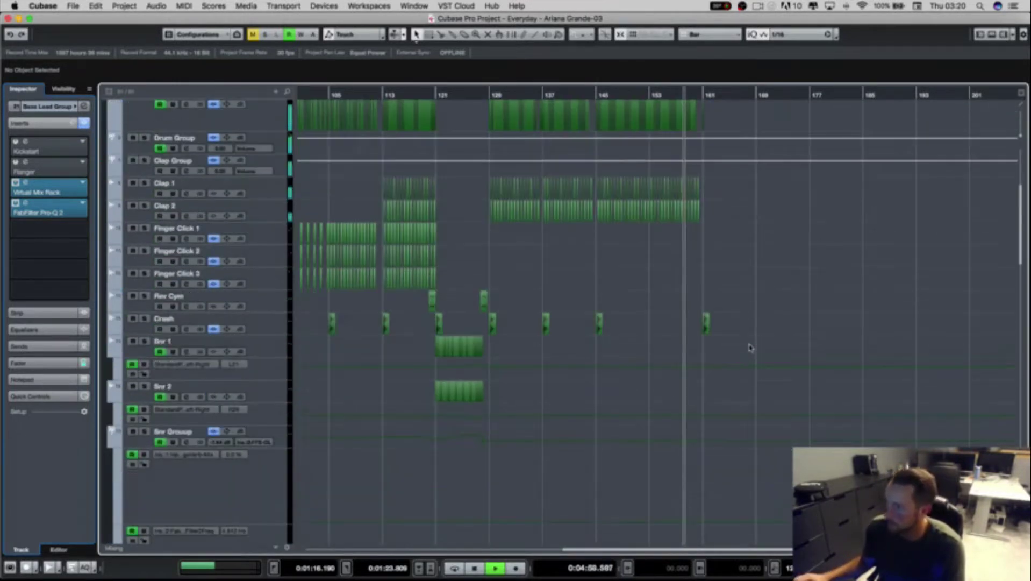